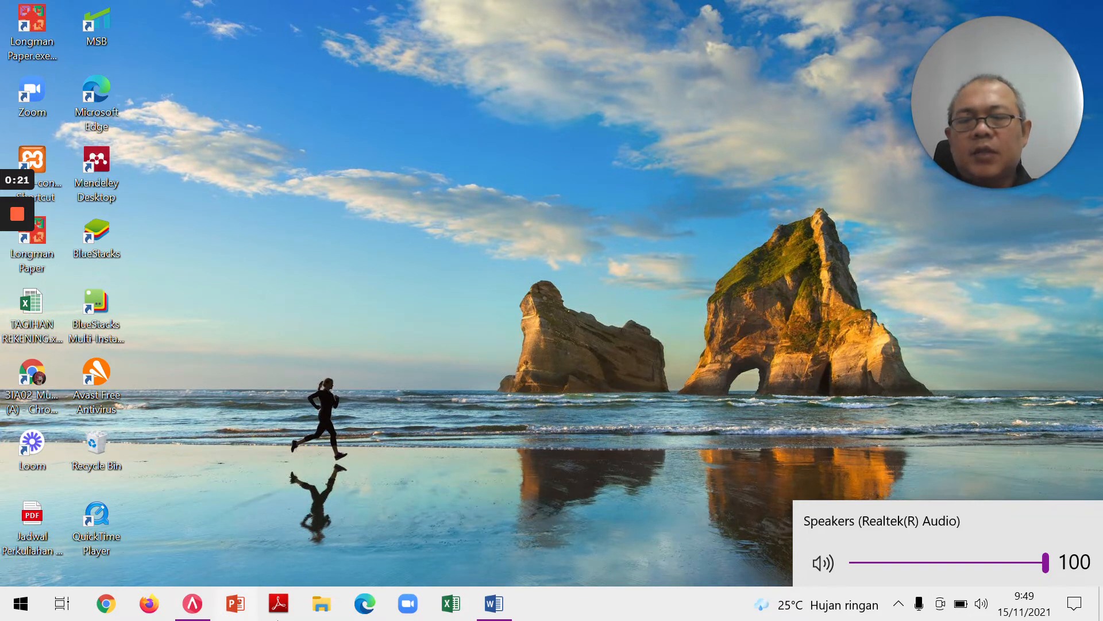
Switch to the Word practicum module and read the start of chapter IX, General Ledger & Cash-Bank.
click(494, 610)
scroll(551, 373, up, 3)
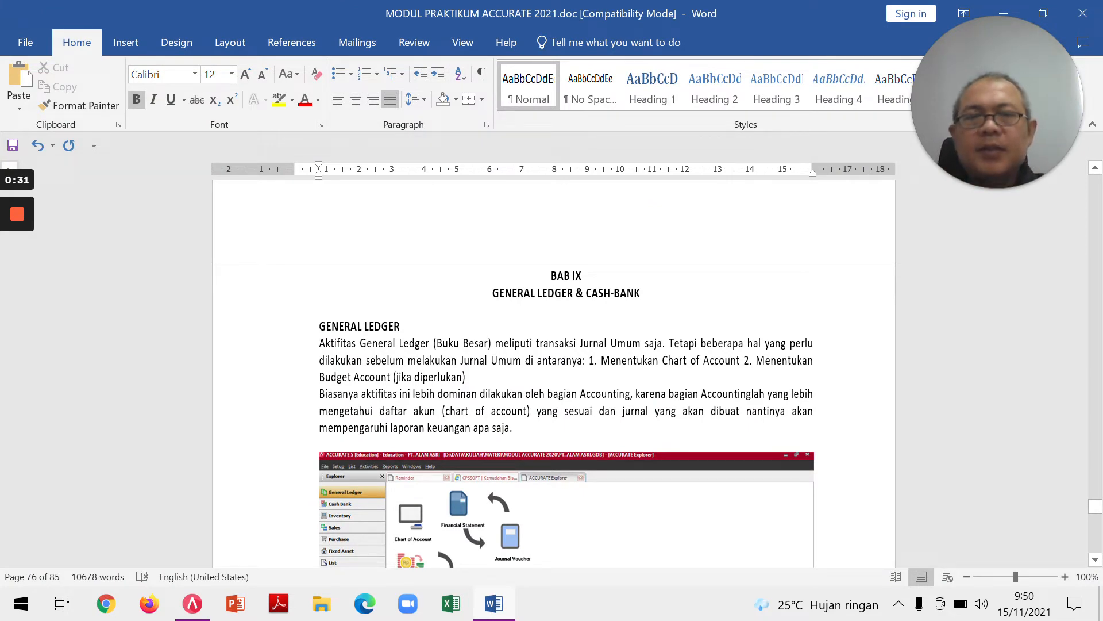
Switch to ACCURATE 5, examine the currency list in the General Ledger module and close it.
click(192, 603)
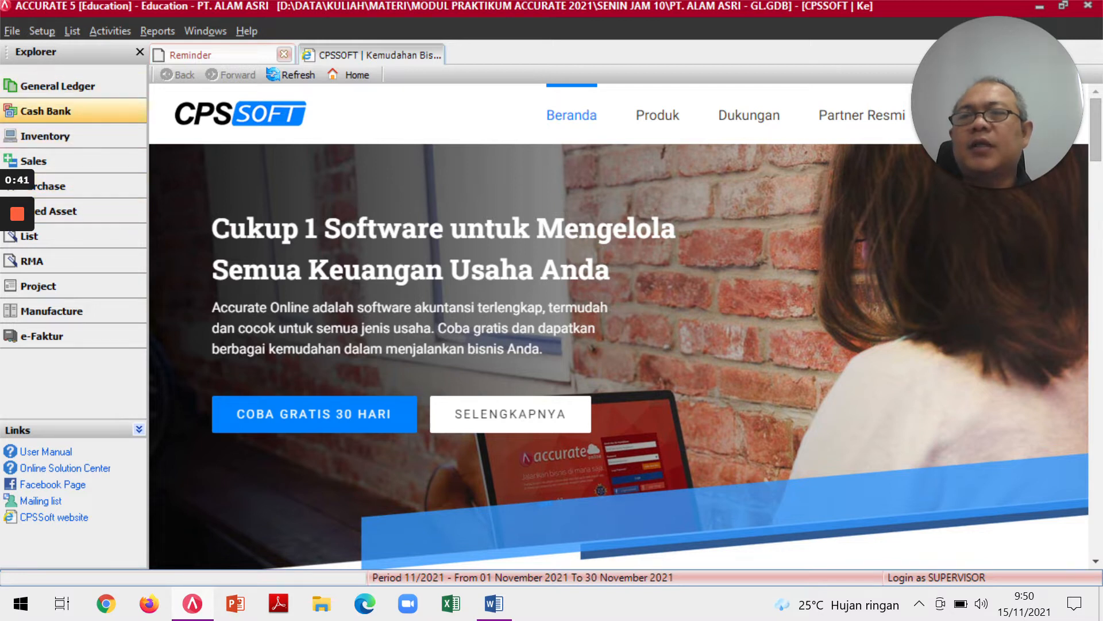
click(58, 85)
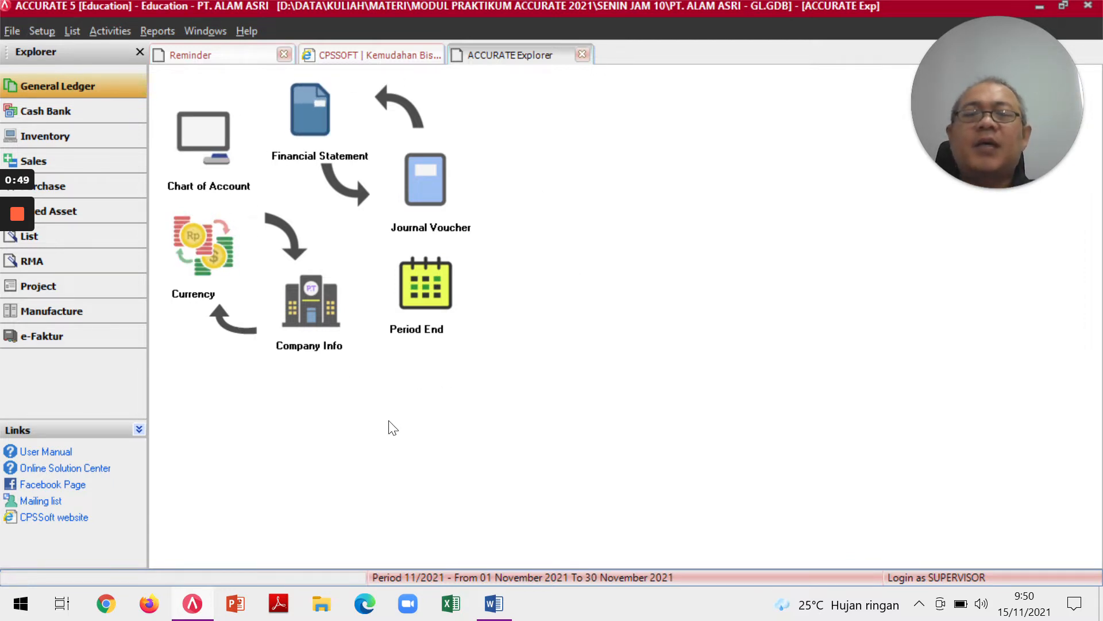
click(206, 259)
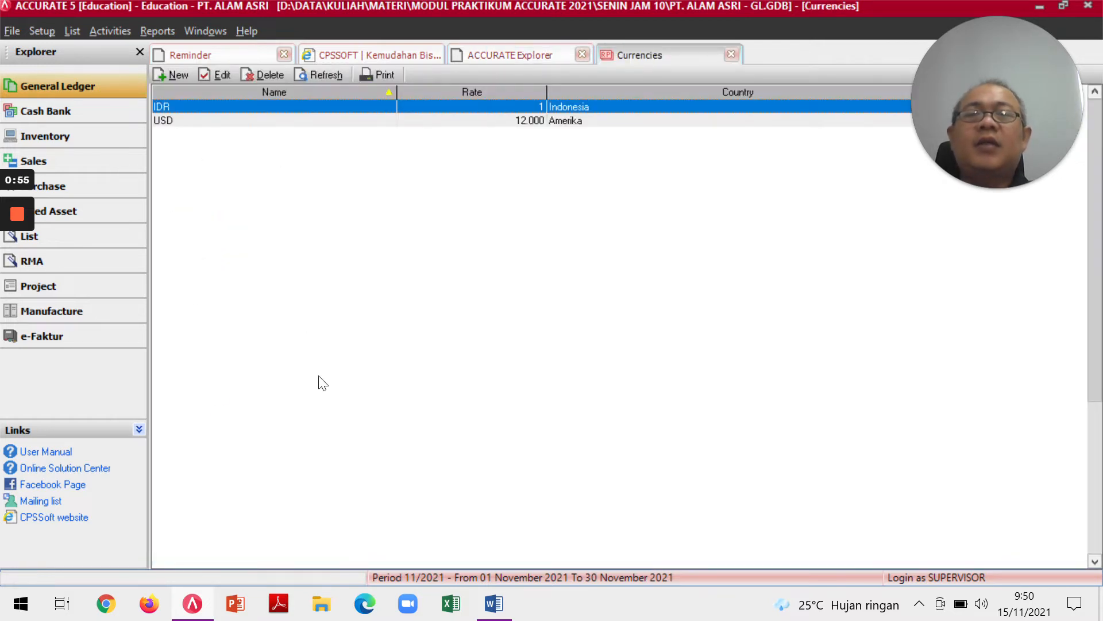
drag(1043, 71, 1102, 453)
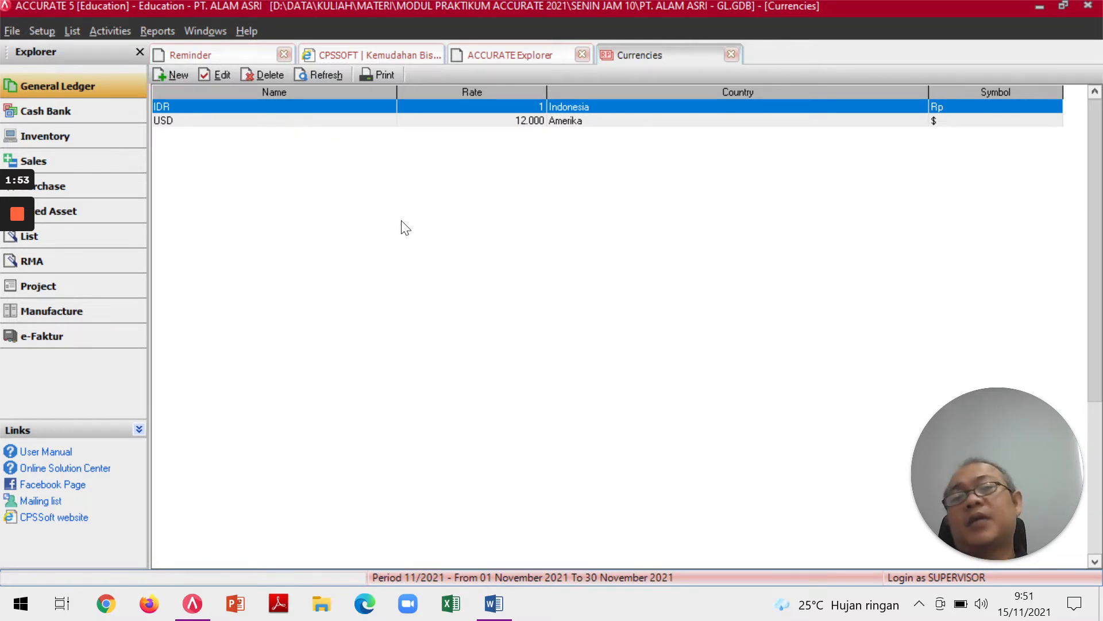
click(731, 54)
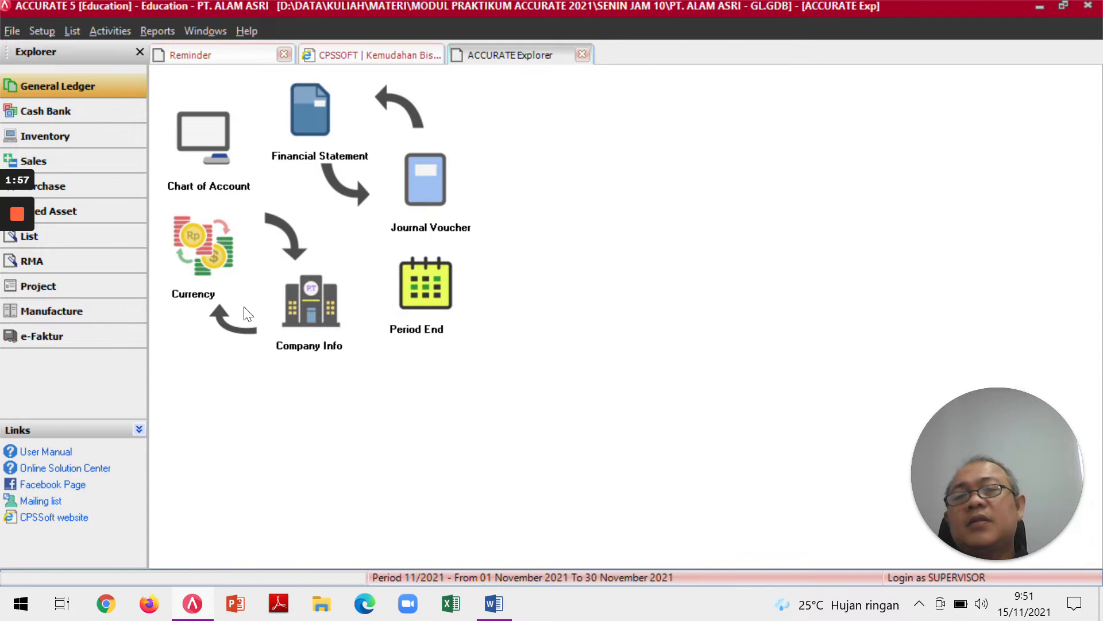
Examine the chart of accounts from the cash accounts down to the revenue accounts and back, and close the list.
click(206, 141)
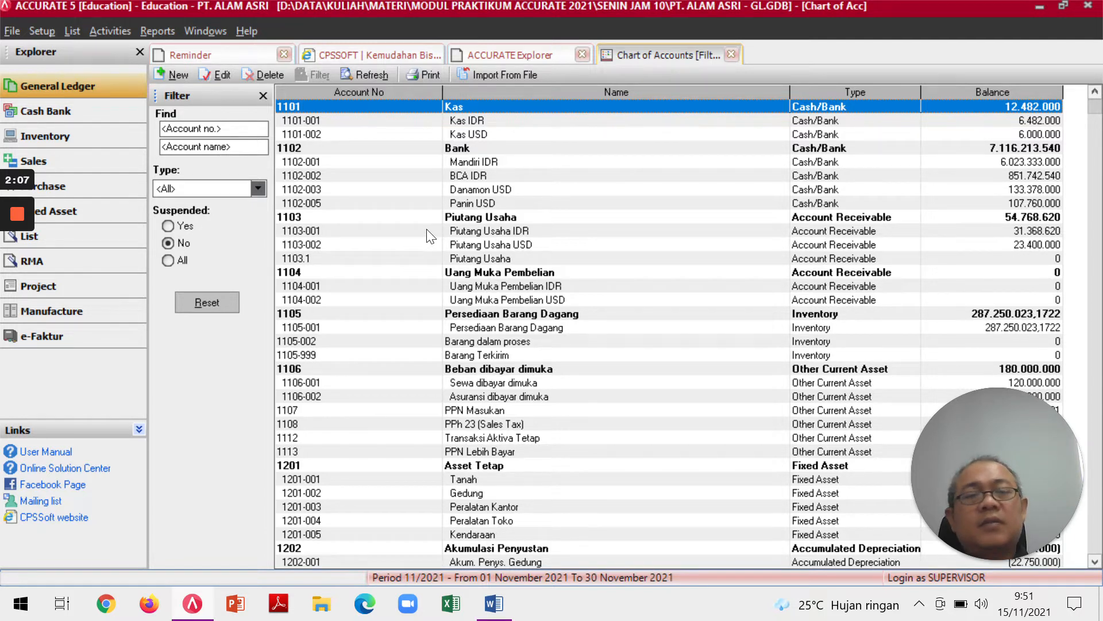
key(Down)
key(Down)
key(Down)
key(Down)
key(Down)
key(Down)
key(Down)
key(Down)
key(Down)
key(Down)
key(Down)
key(Down)
key(Down)
key(Down)
key(Down)
key(Down)
key(Down)
key(Down)
key(Down)
key(Down)
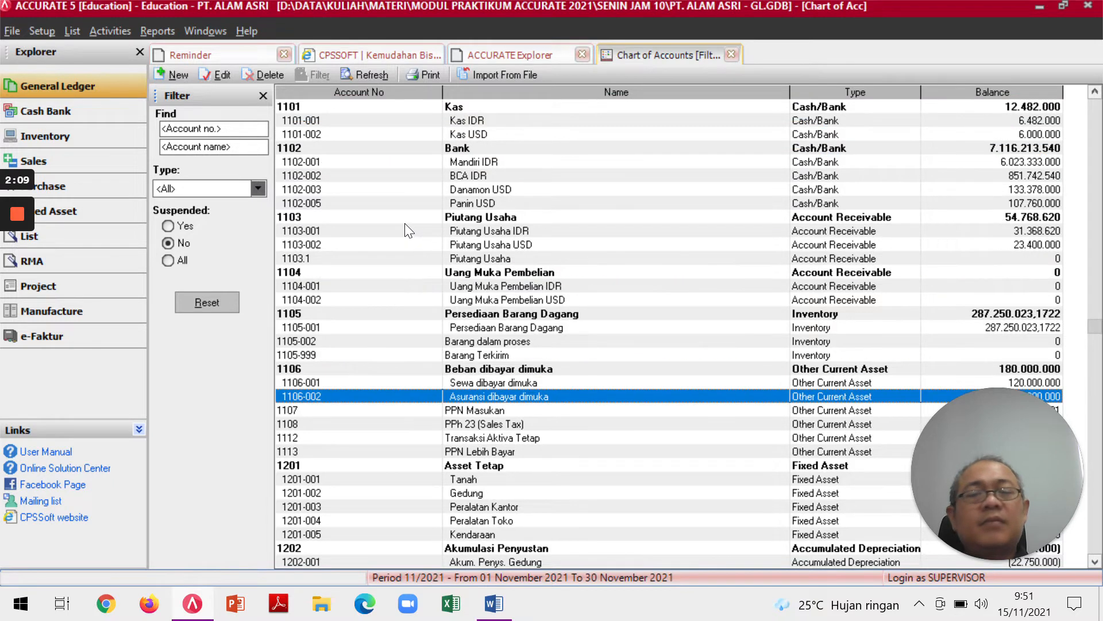
key(Down)
key(Down)
key(Down)
key(Down)
key(Down)
key(Down)
key(Down)
key(Down)
key(Down)
key(Down)
key(Down)
key(Down)
key(Down)
key(Down)
key(Down)
key(Down)
key(Down)
key(Down)
key(Down)
key(Down)
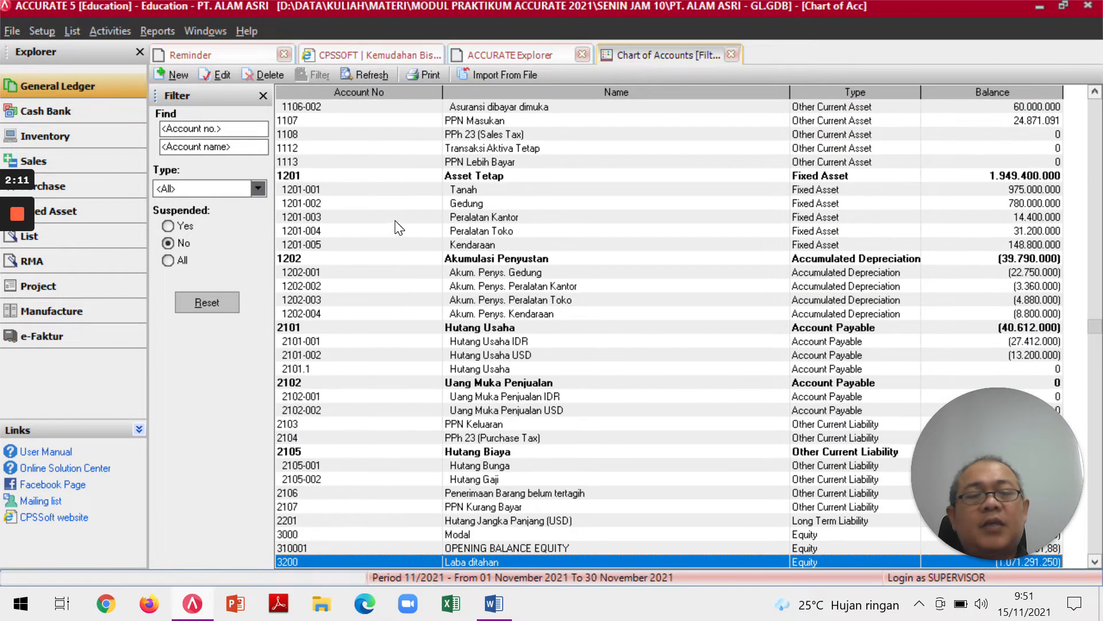
key(Down)
key(Down)
key(Down)
key(Down)
key(Down)
key(Down)
key(Up)
key(Up)
key(Up)
key(Up)
key(Up)
key(Up)
key(Up)
key(Up)
key(Up)
key(Up)
key(Up)
key(Up)
key(Up)
key(Up)
key(Up)
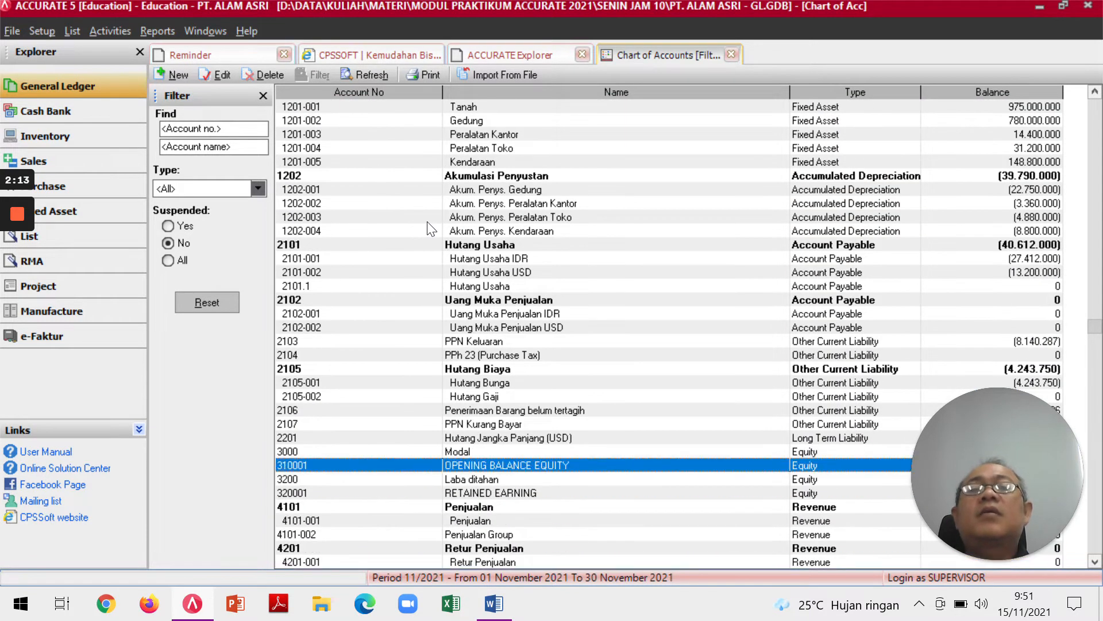
key(Up)
key(Up)
key(Up)
key(Up)
key(Up)
key(Up)
key(Up)
key(Up)
key(Up)
key(Up)
key(Up)
key(Up)
key(Up)
key(Up)
key(Up)
key(Up)
key(Up)
key(Up)
key(Up)
key(Up)
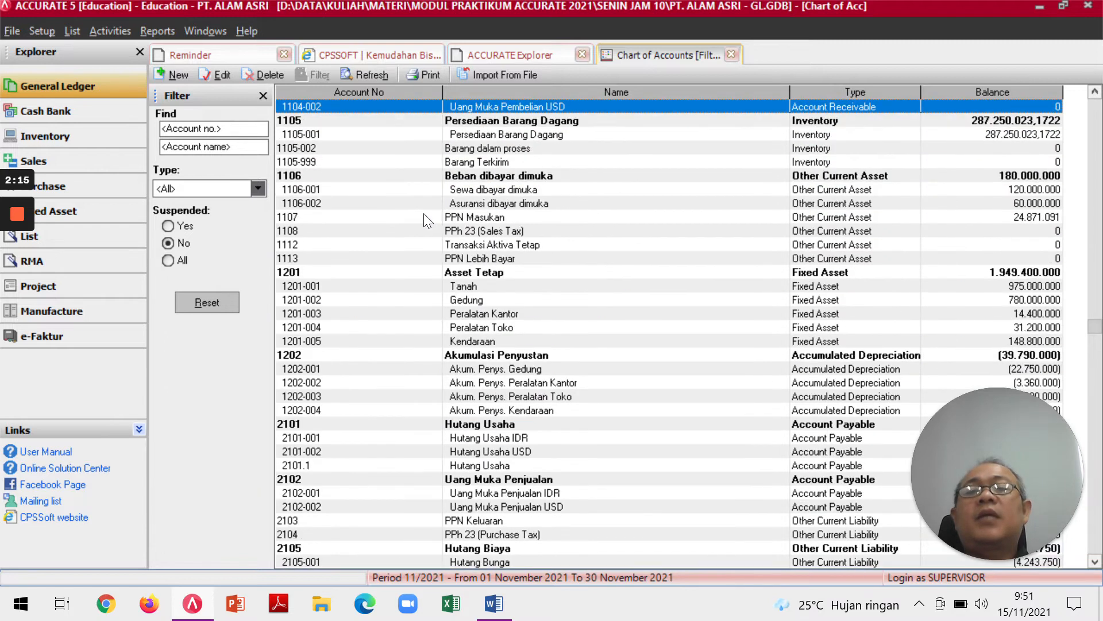
key(Up)
key(Up)
key(Up)
key(Up)
key(Up)
key(Up)
key(Up)
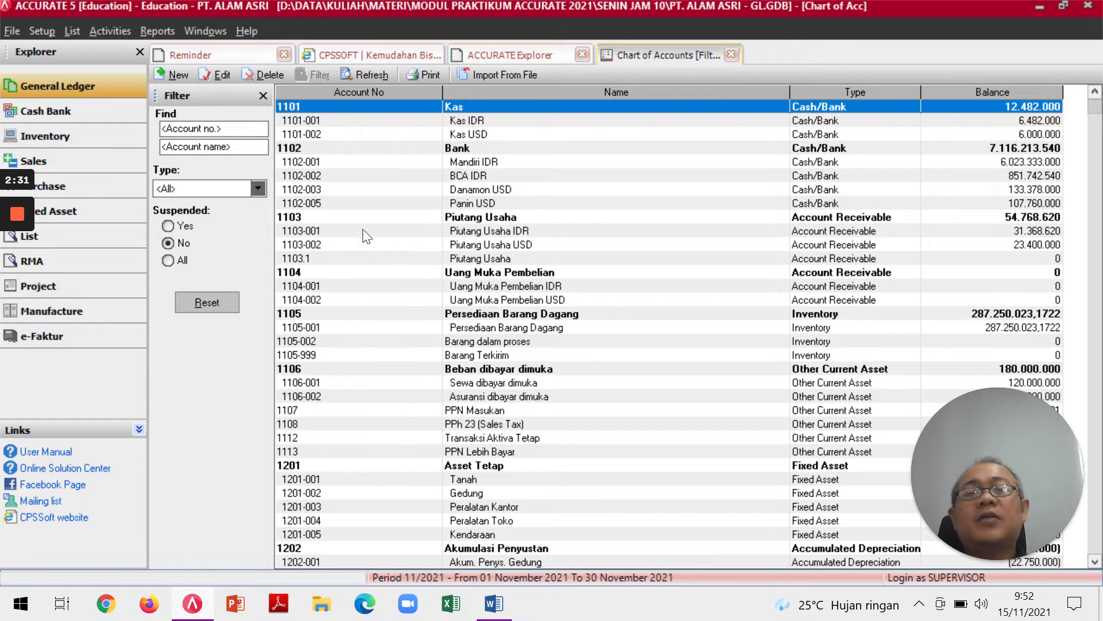
click(730, 54)
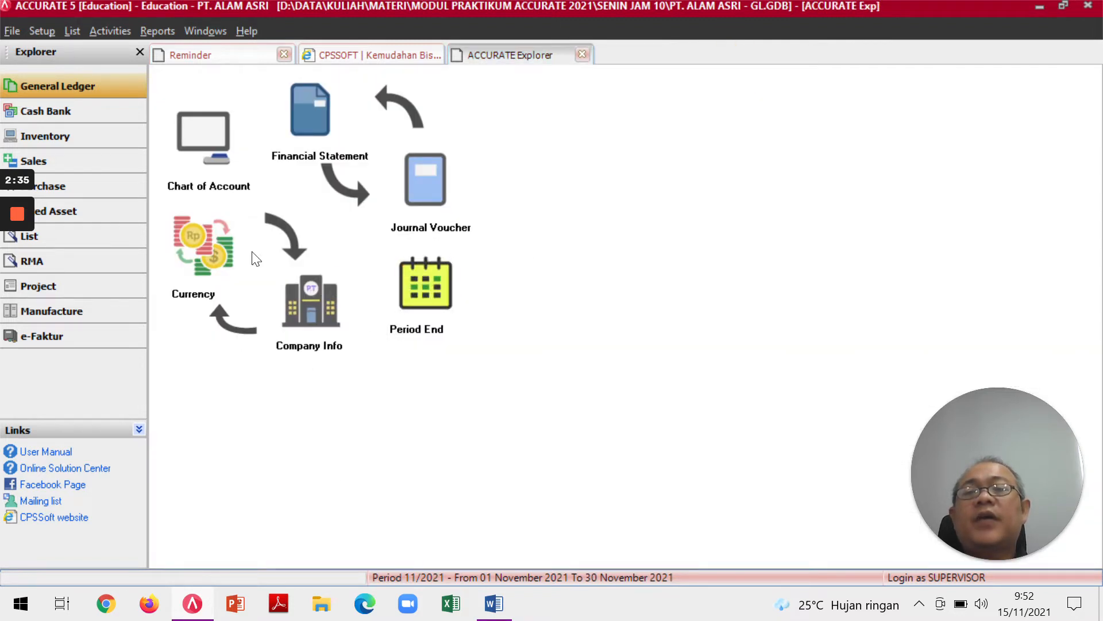
Open the financial statement report index and examine the Financial Statements reports down to the ratio graphs.
click(313, 115)
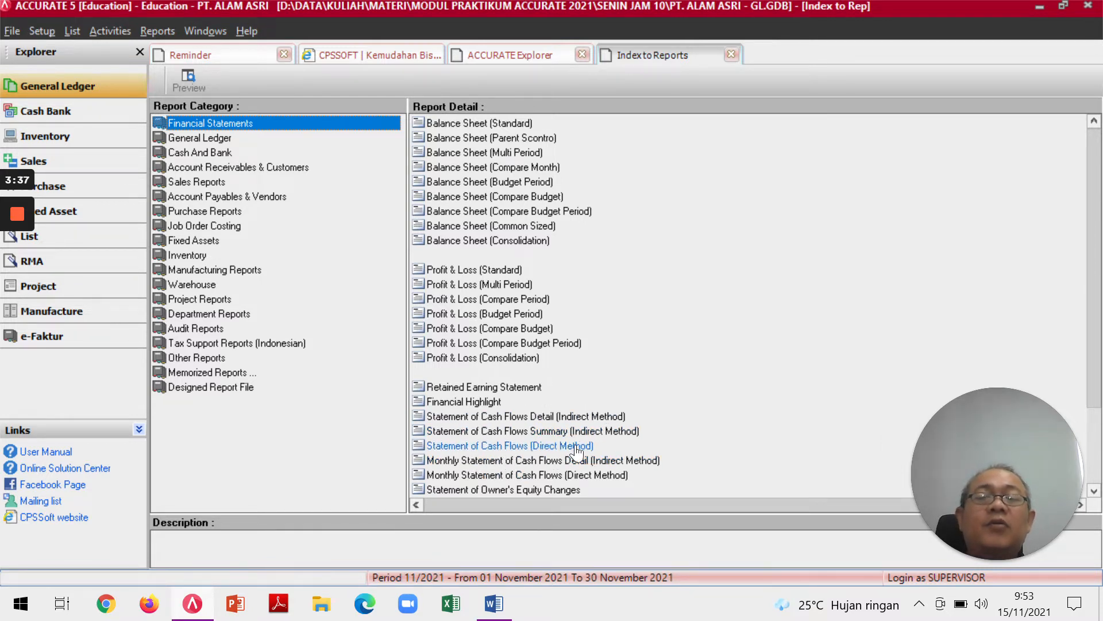
scroll(486, 426, down, 1)
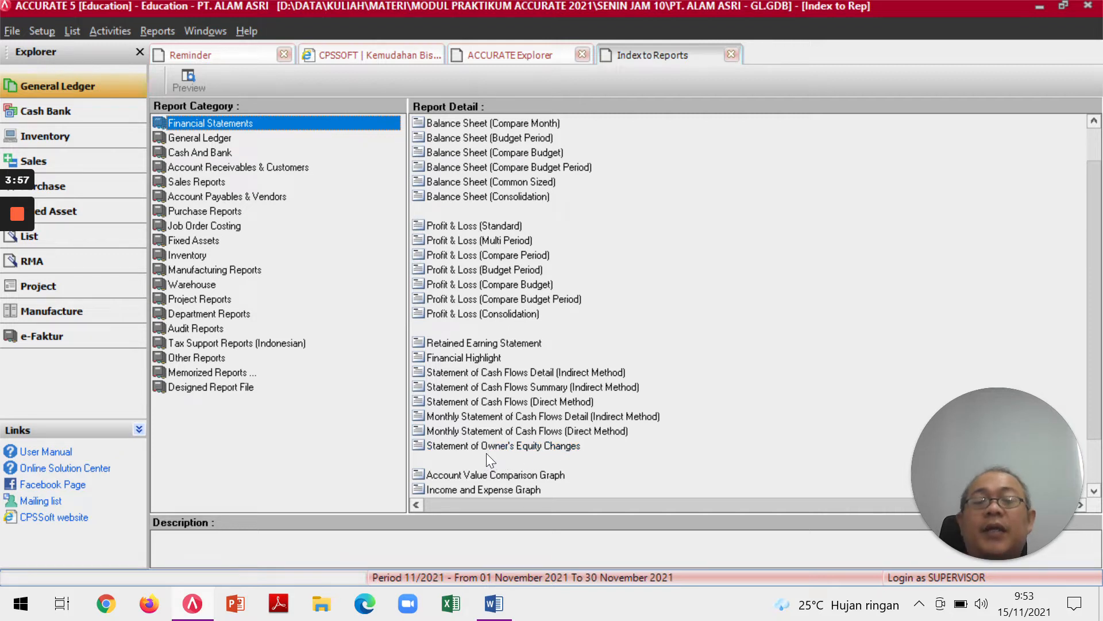
scroll(500, 431, down, 2)
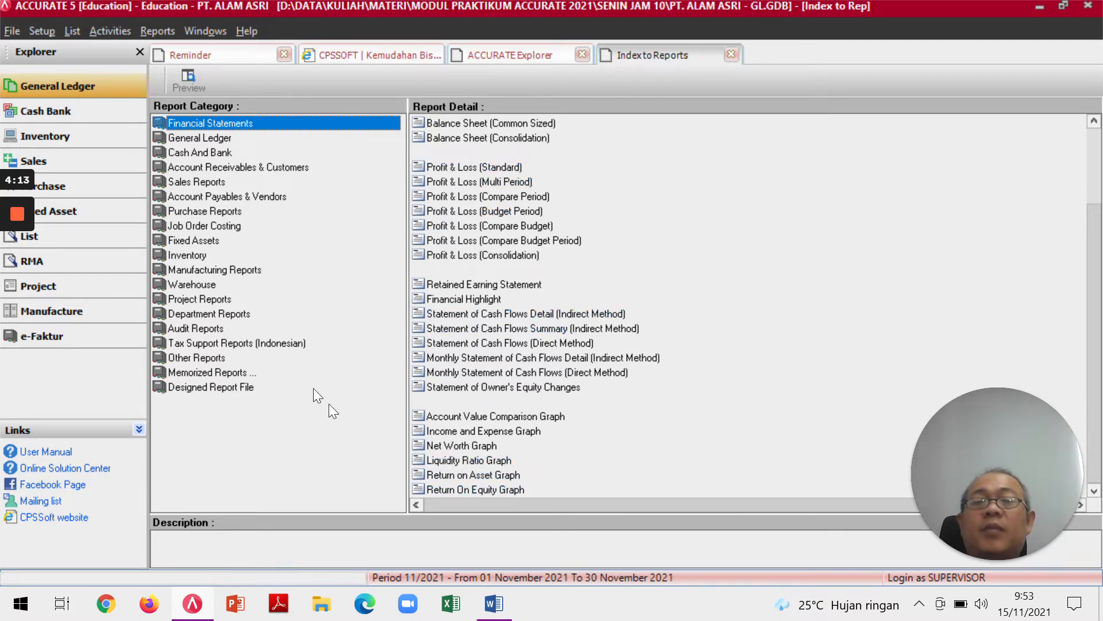
Examine the reports offered under General Ledger, Cash And Bank, and Account Receivables & Customers.
click(180, 143)
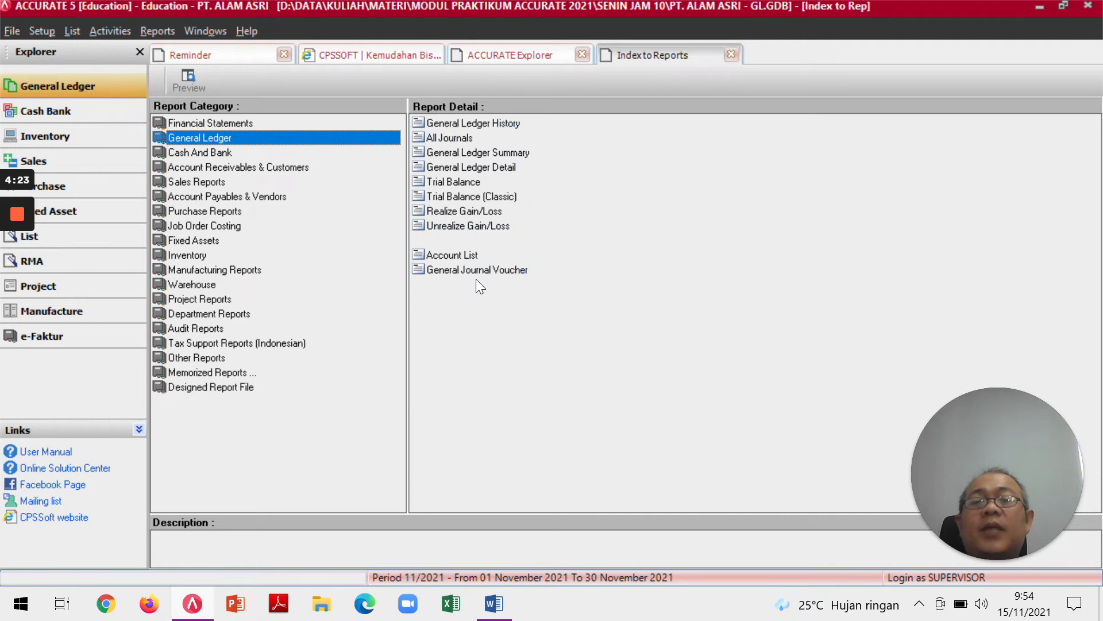
click(194, 156)
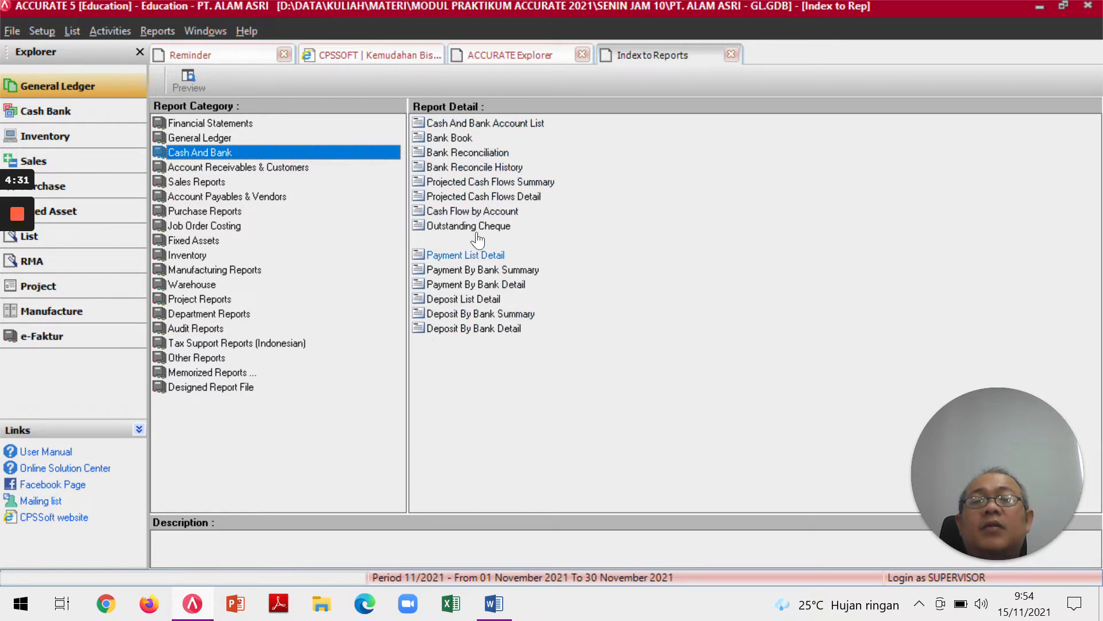
click(216, 169)
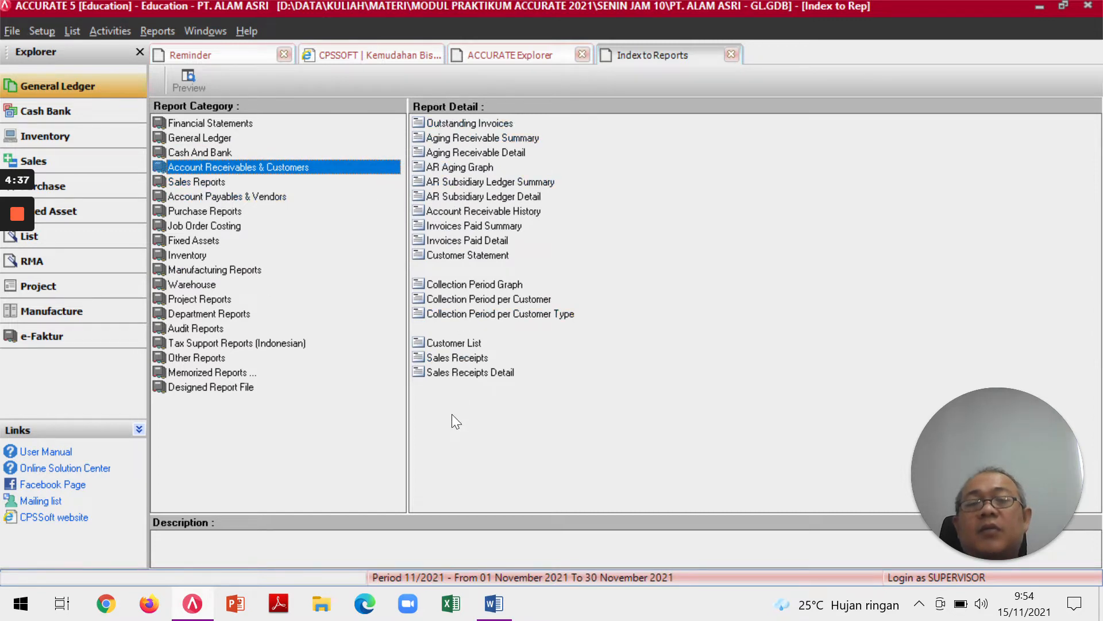
Look through the report categories from Sales Reports down to Designed Report File.
click(198, 182)
click(211, 211)
click(213, 255)
click(204, 284)
click(201, 313)
click(206, 372)
click(193, 387)
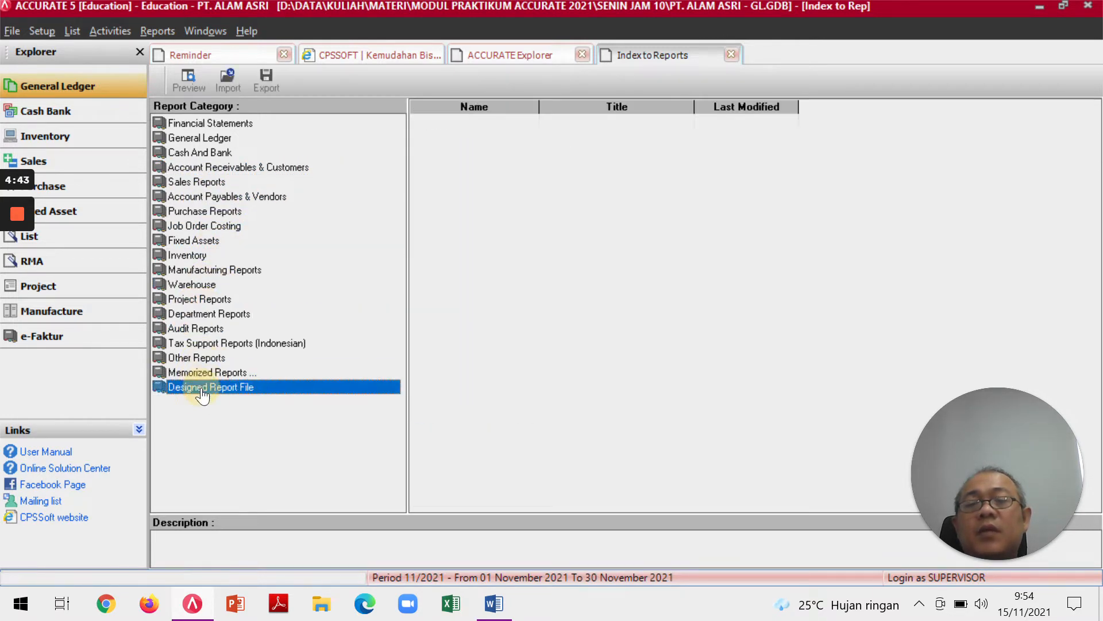
Look back through the report categories from Other Reports up to General Ledger and close the report index.
click(196, 358)
click(194, 343)
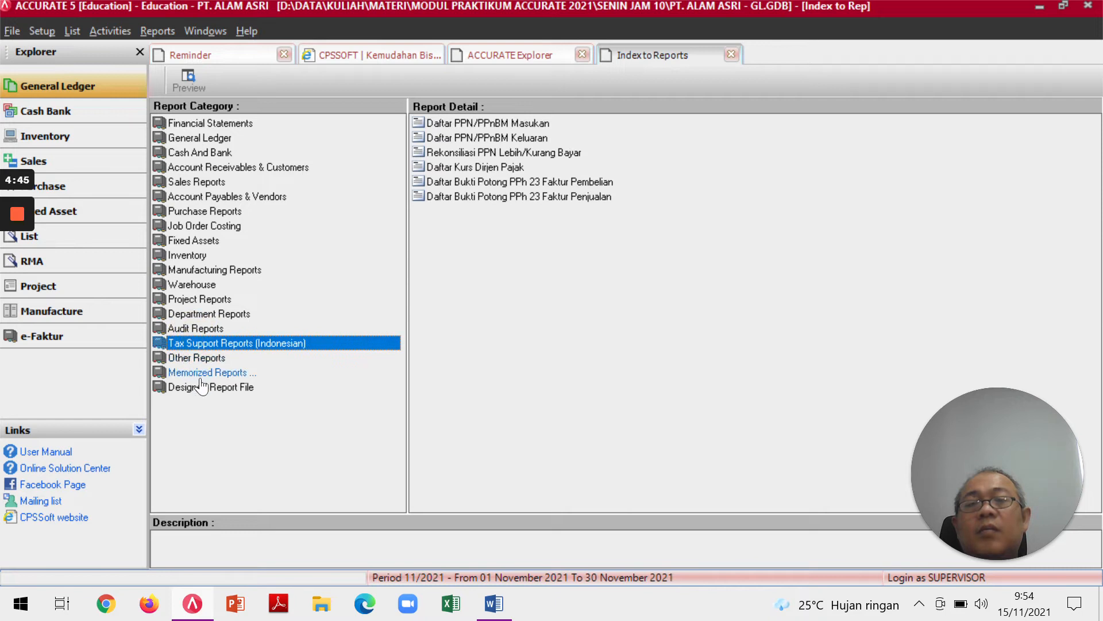
click(207, 313)
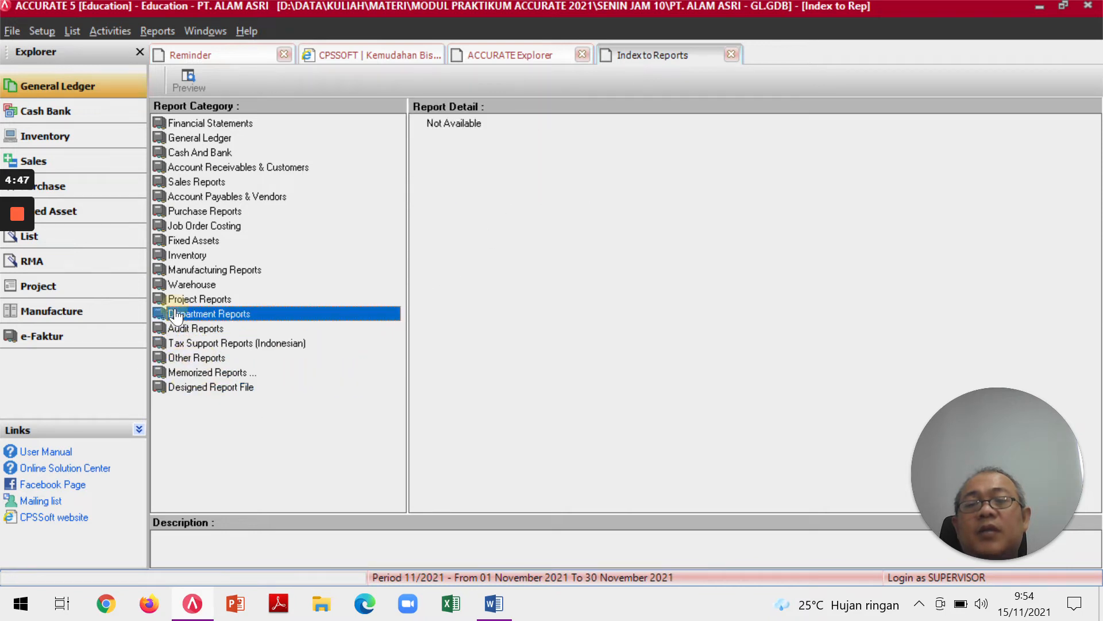
click(195, 270)
click(190, 285)
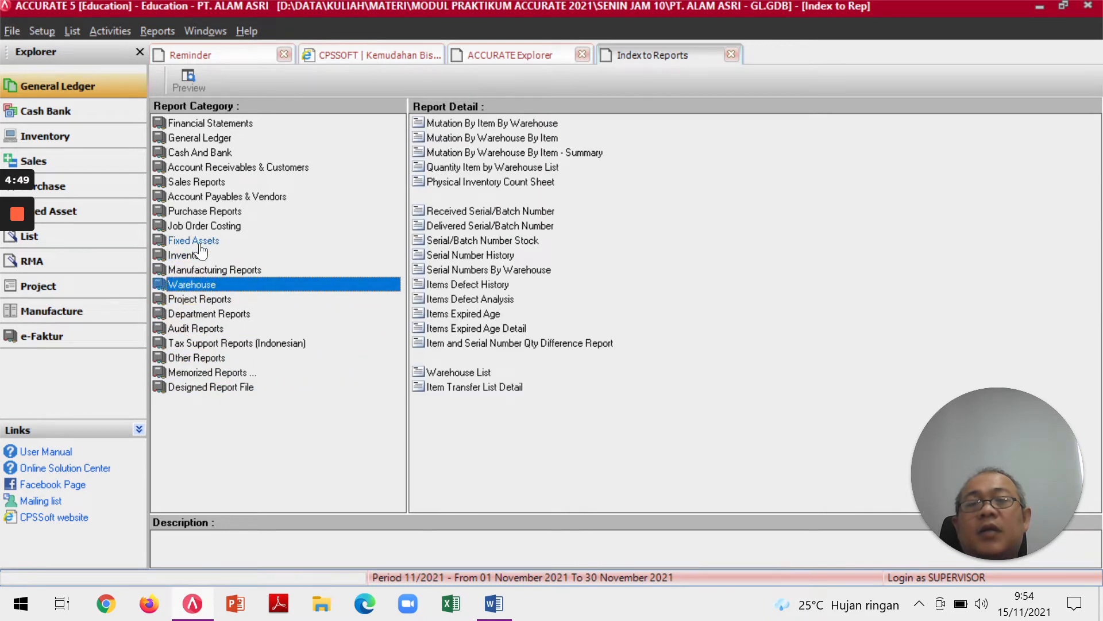
click(189, 183)
click(195, 140)
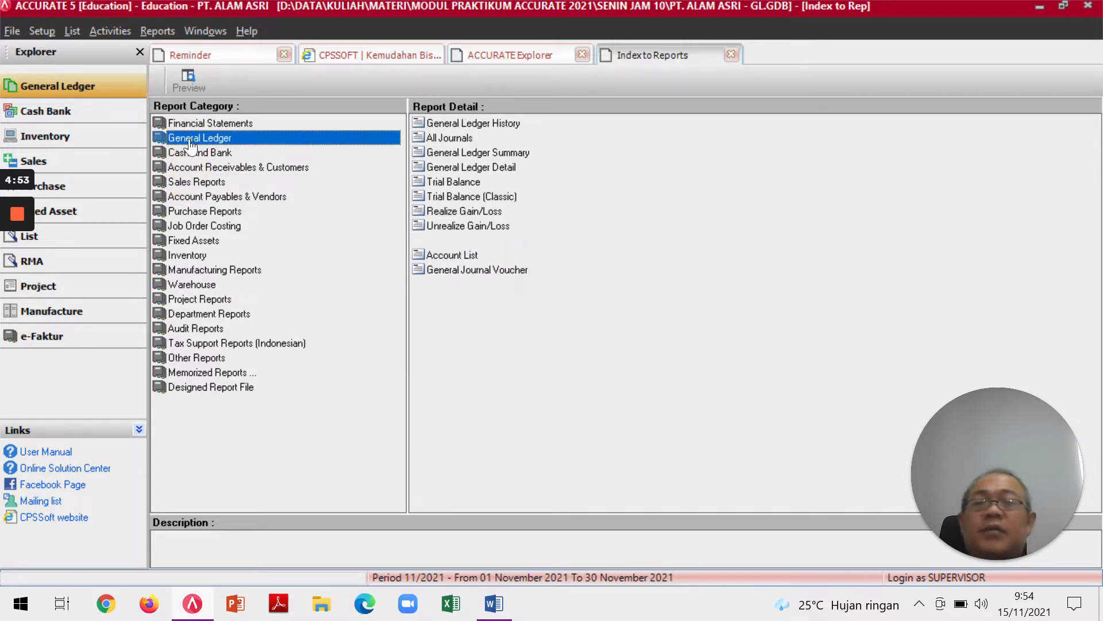
click(732, 54)
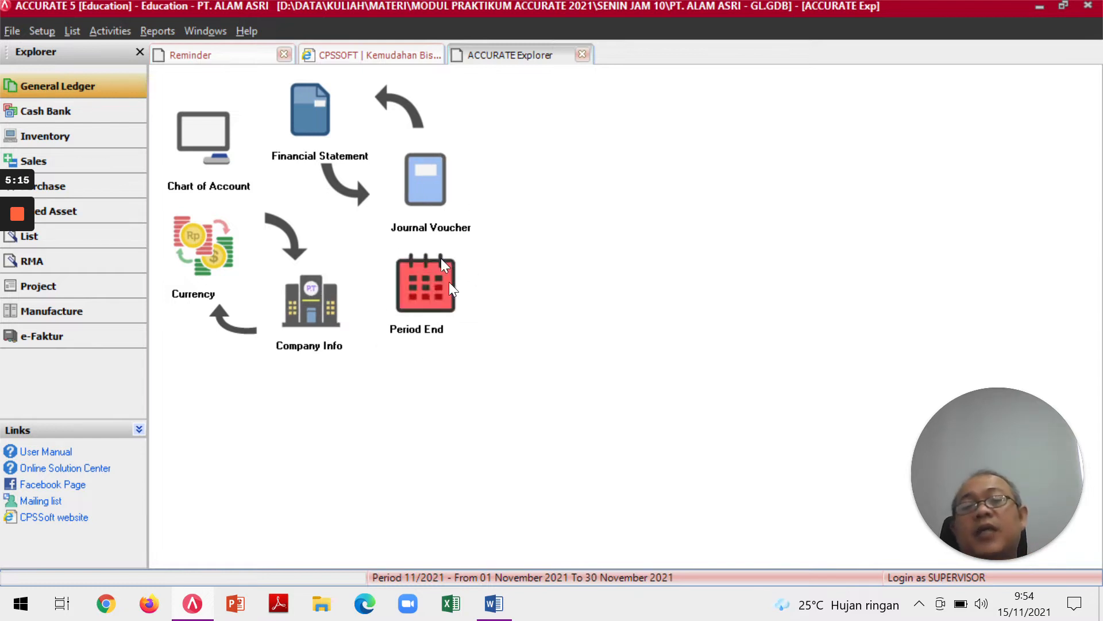
Examine the blank journal voucher form and the Period End dialog, leaving both without saving.
click(422, 182)
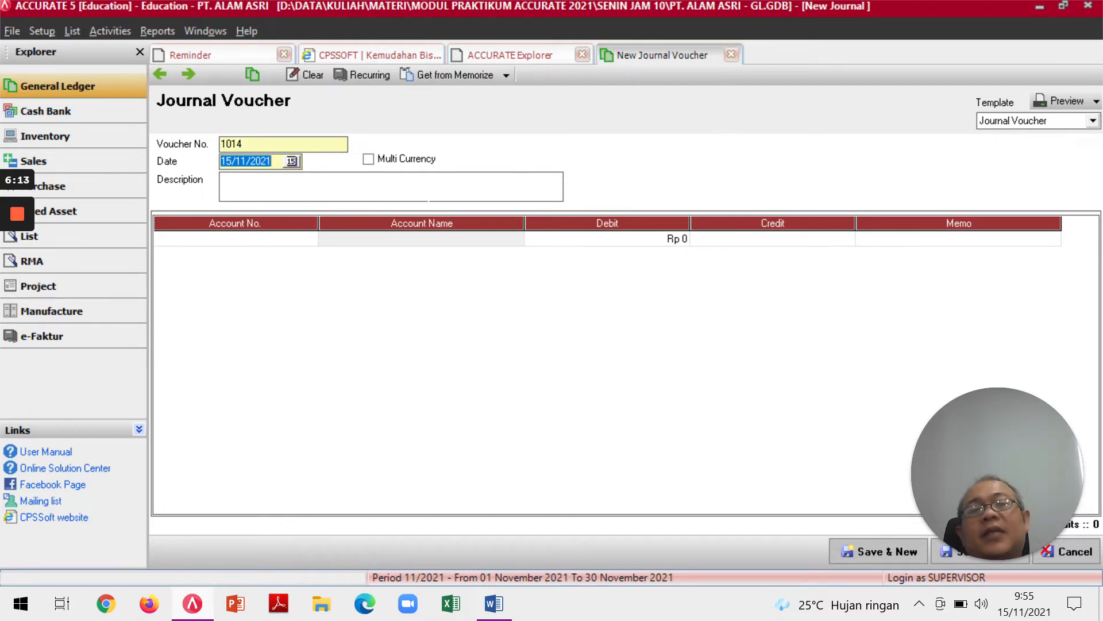
click(732, 54)
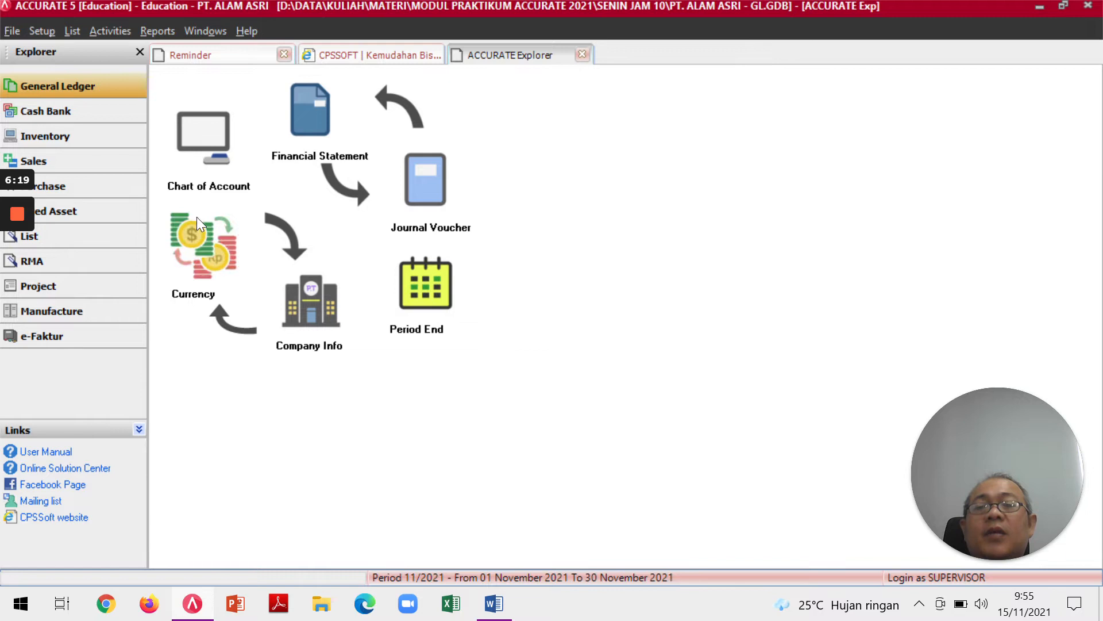
click(407, 291)
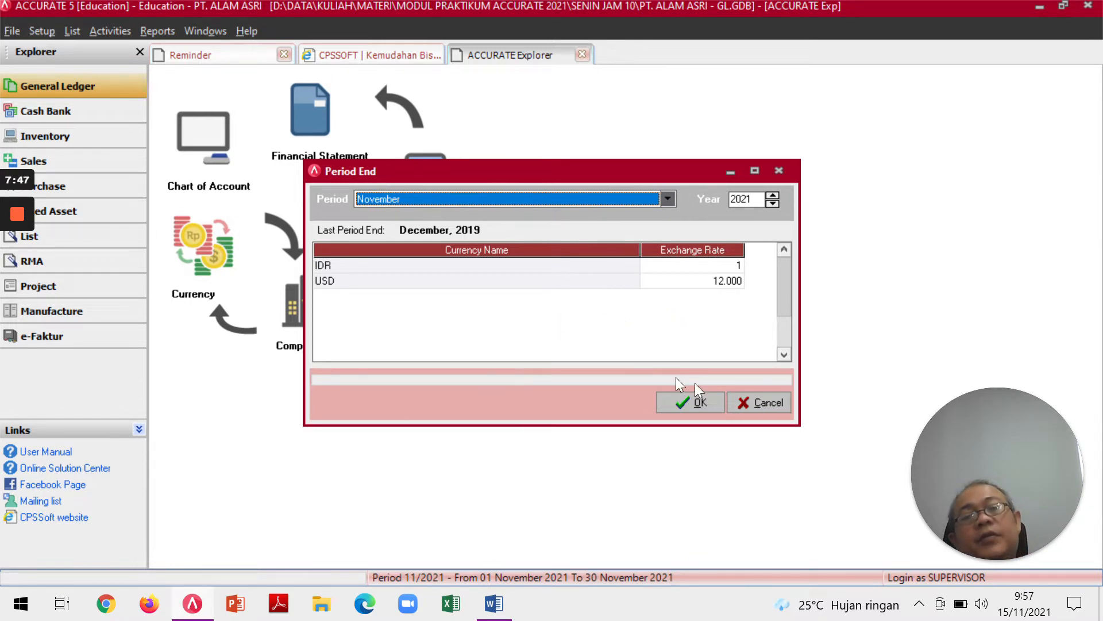
click(767, 408)
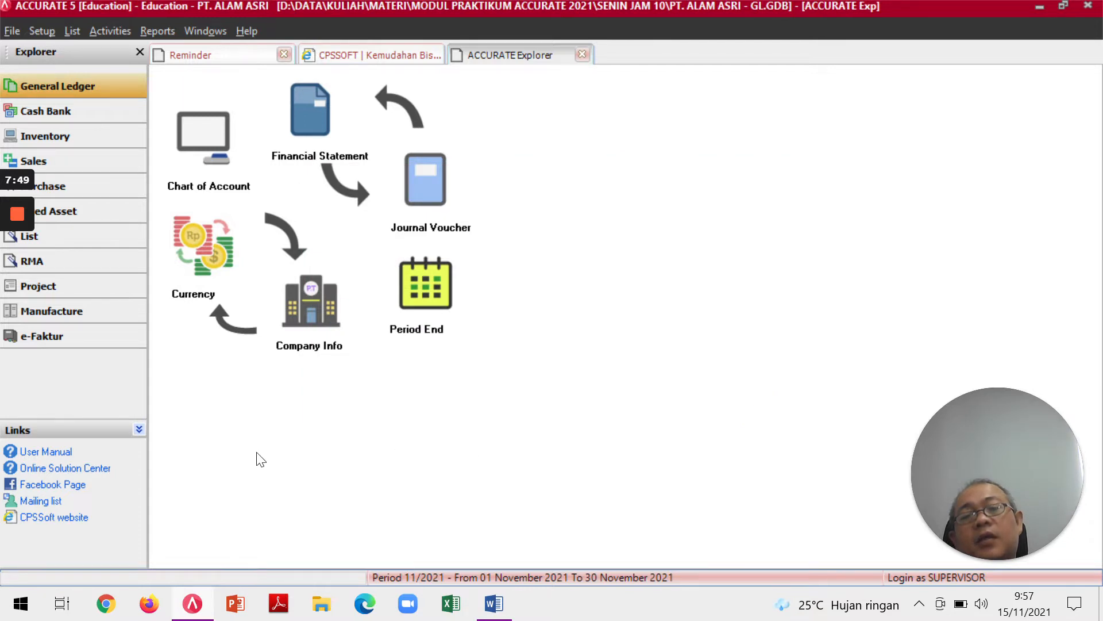
Examine the General, Accounting Period, Tax and Branch ID sections of the company information.
click(311, 312)
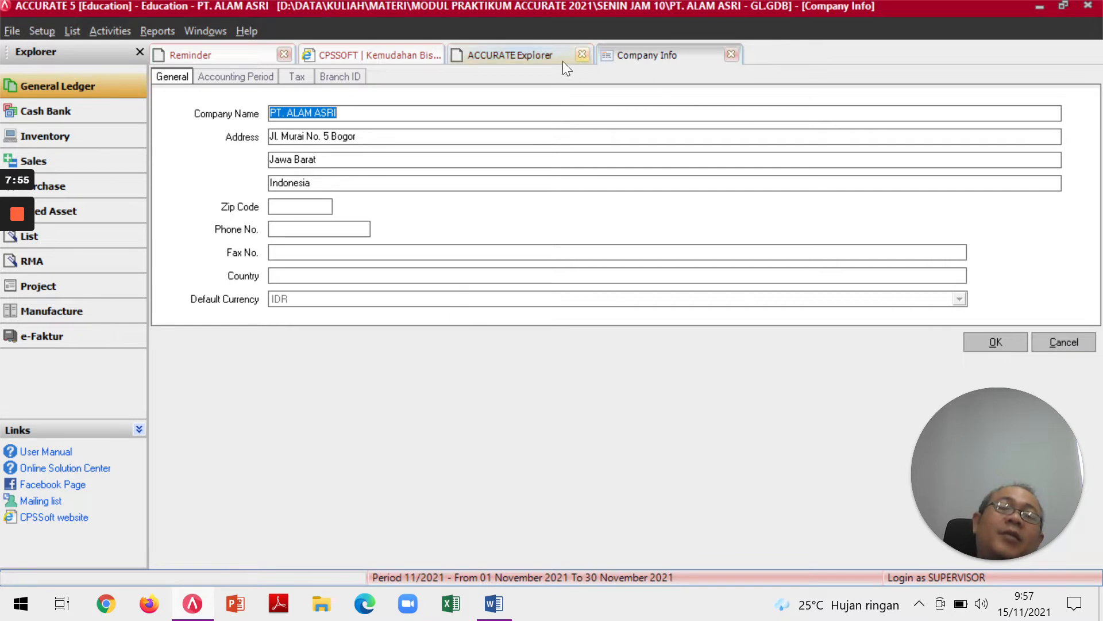
click(240, 80)
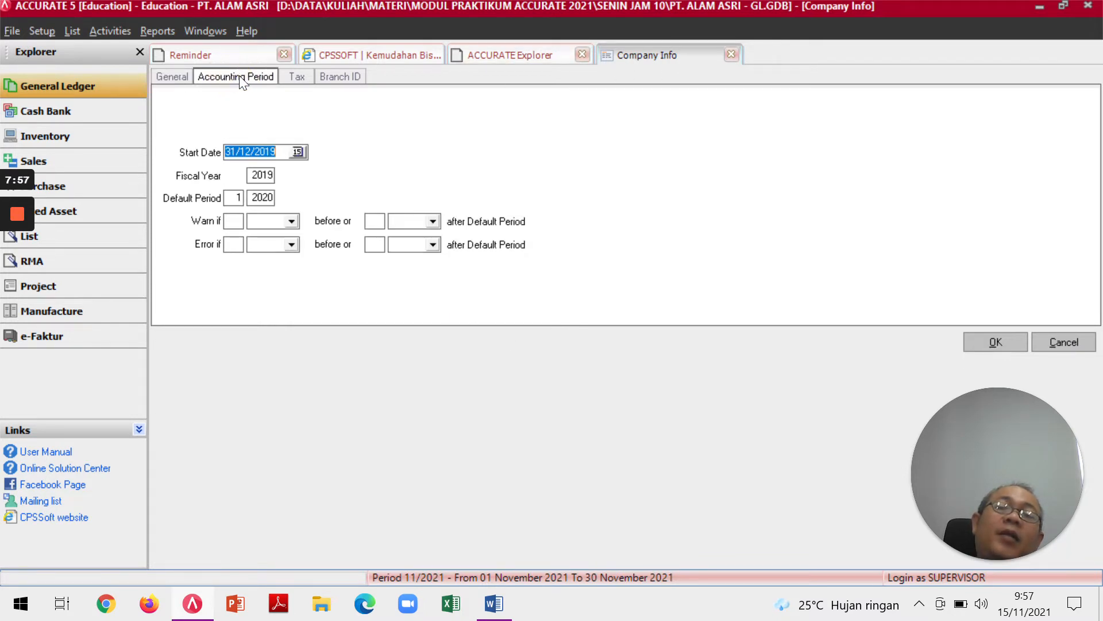
click(297, 75)
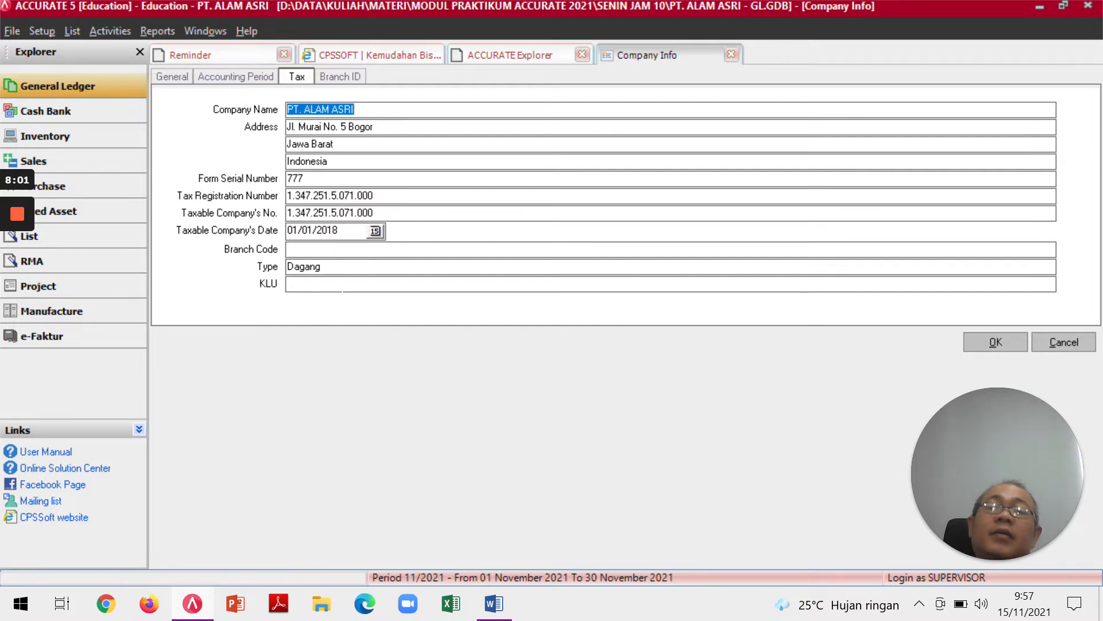
click(349, 77)
click(296, 77)
click(247, 78)
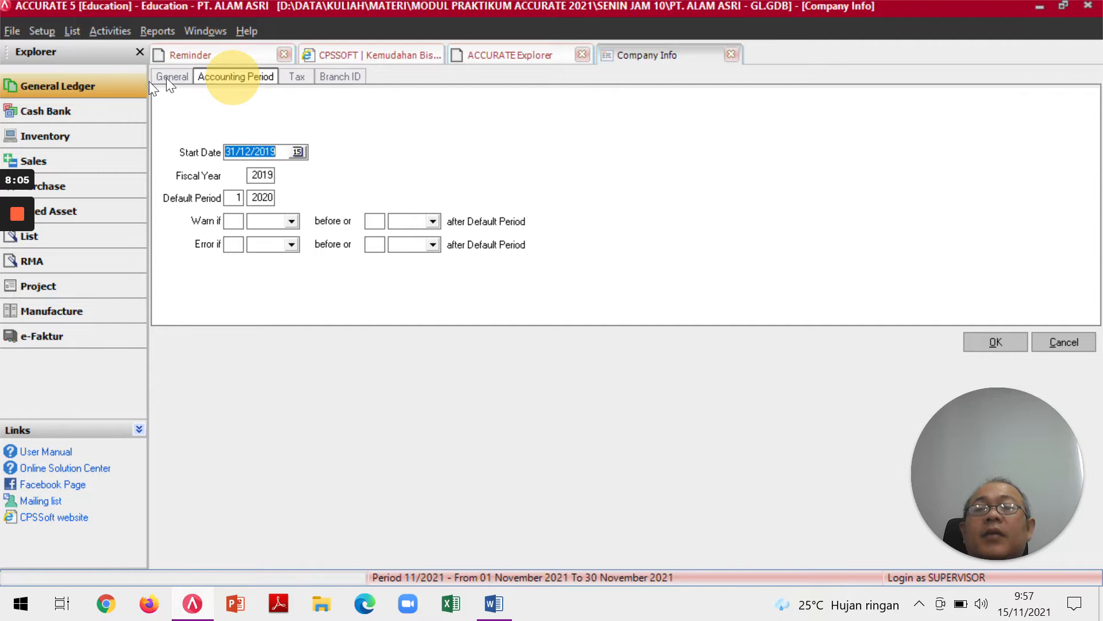
click(166, 75)
click(226, 76)
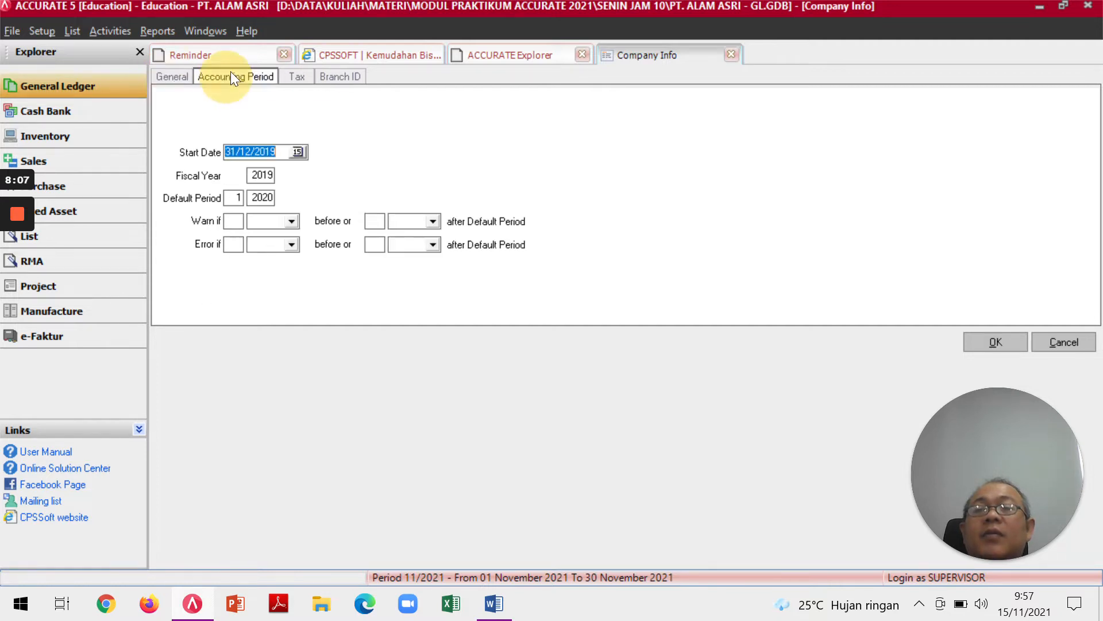
click(307, 75)
click(350, 77)
click(305, 78)
click(224, 75)
click(163, 74)
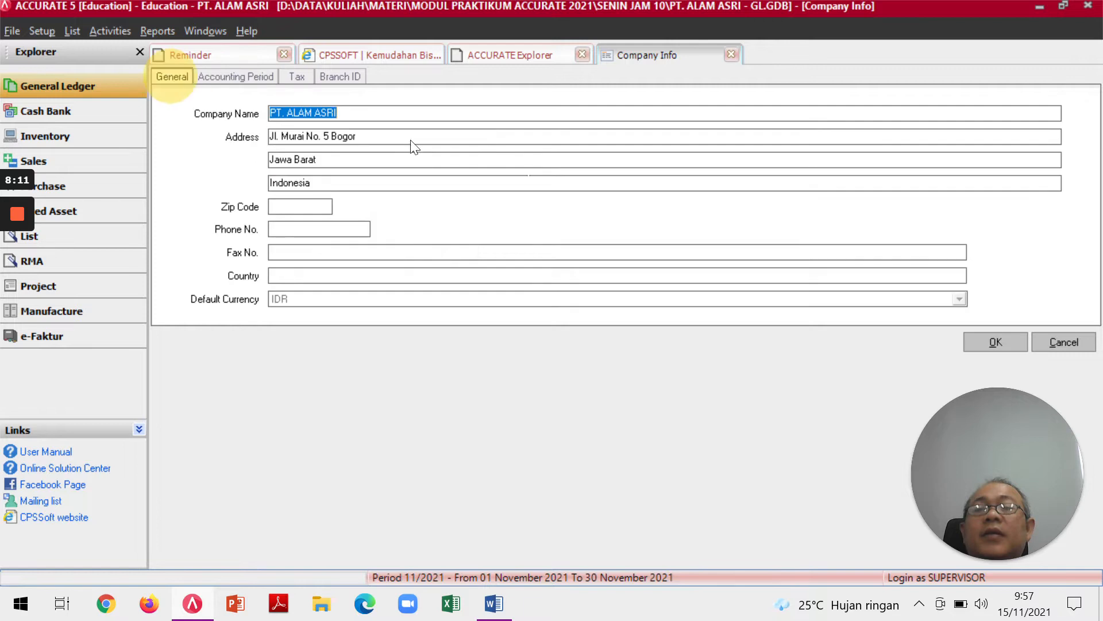
Leave the company information without saving, examine the bank book in the Cash Bank module and close it.
click(1084, 345)
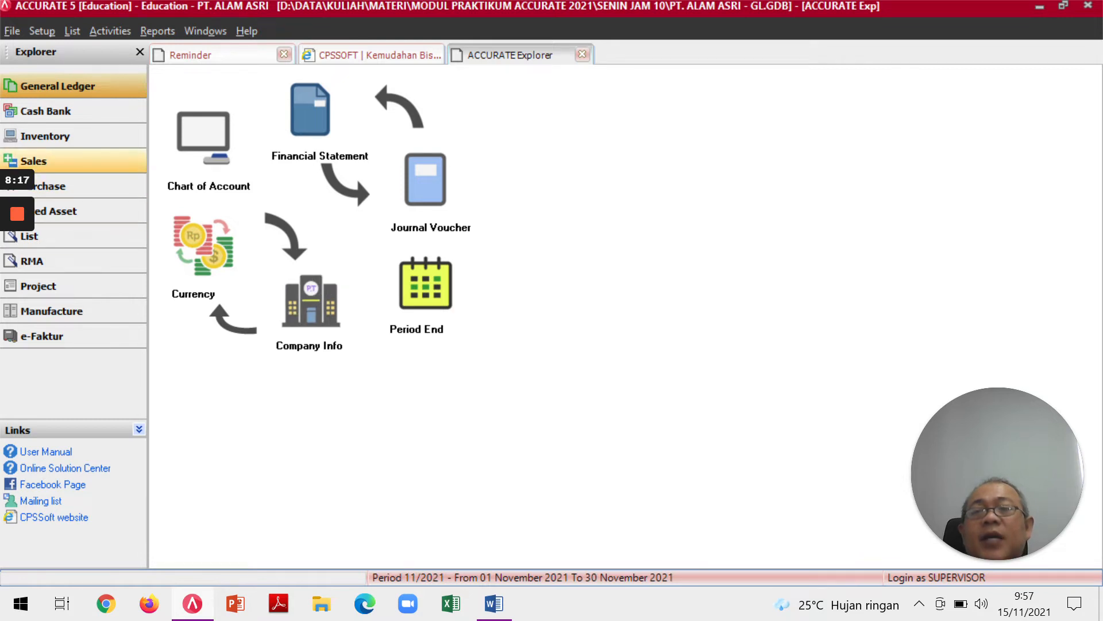
click(46, 111)
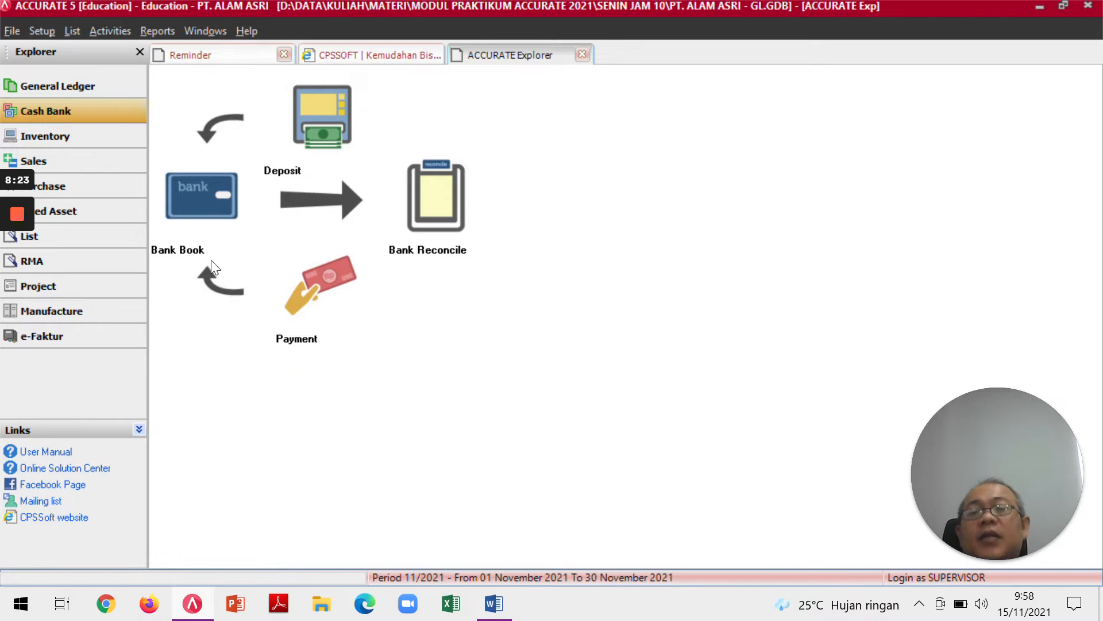
click(206, 210)
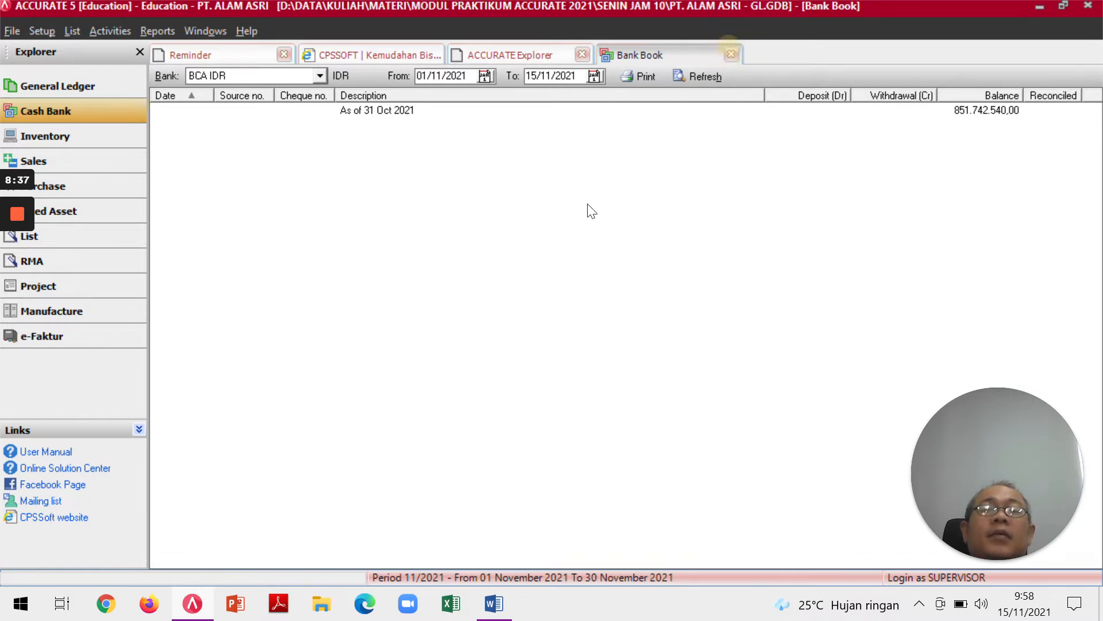
click(732, 54)
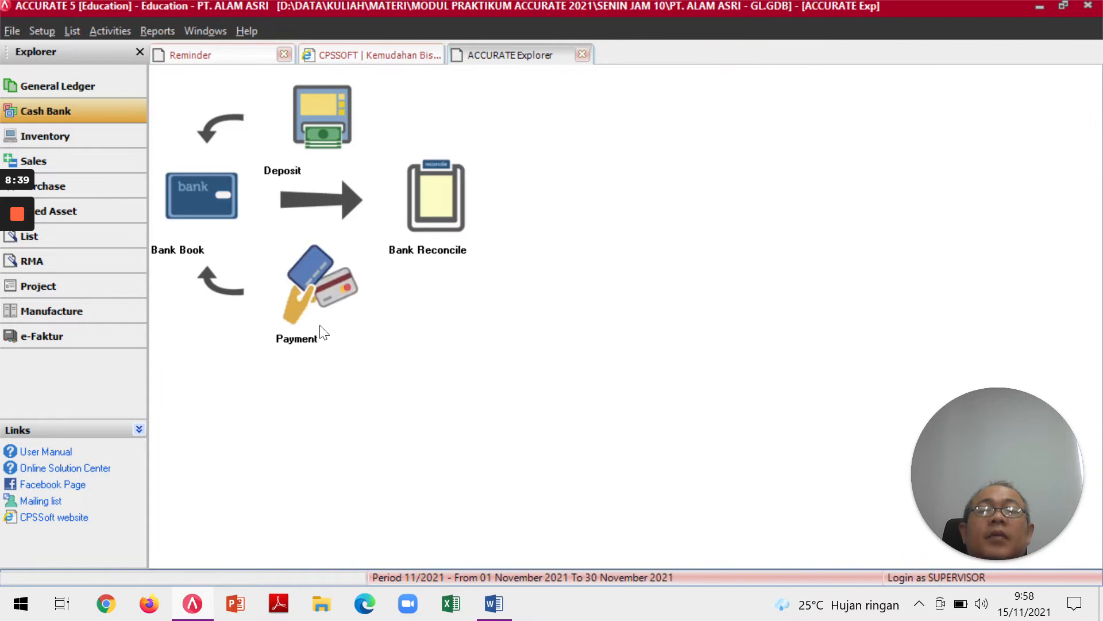
Examine the blank Other Deposit form and its list of deposit banks, leaving it without saving.
click(317, 146)
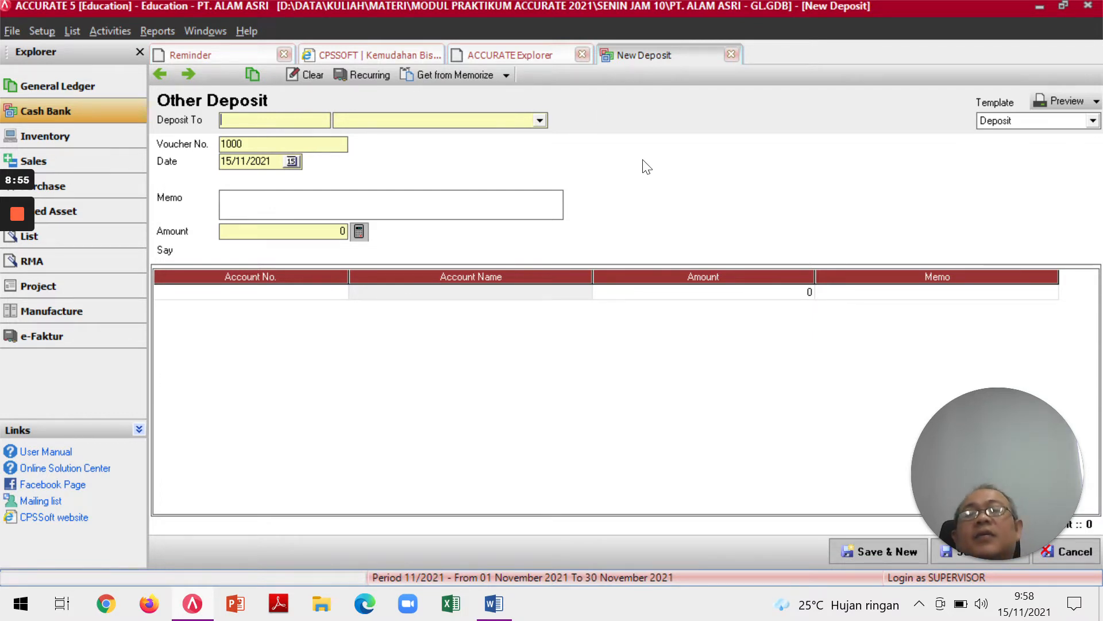
click(540, 120)
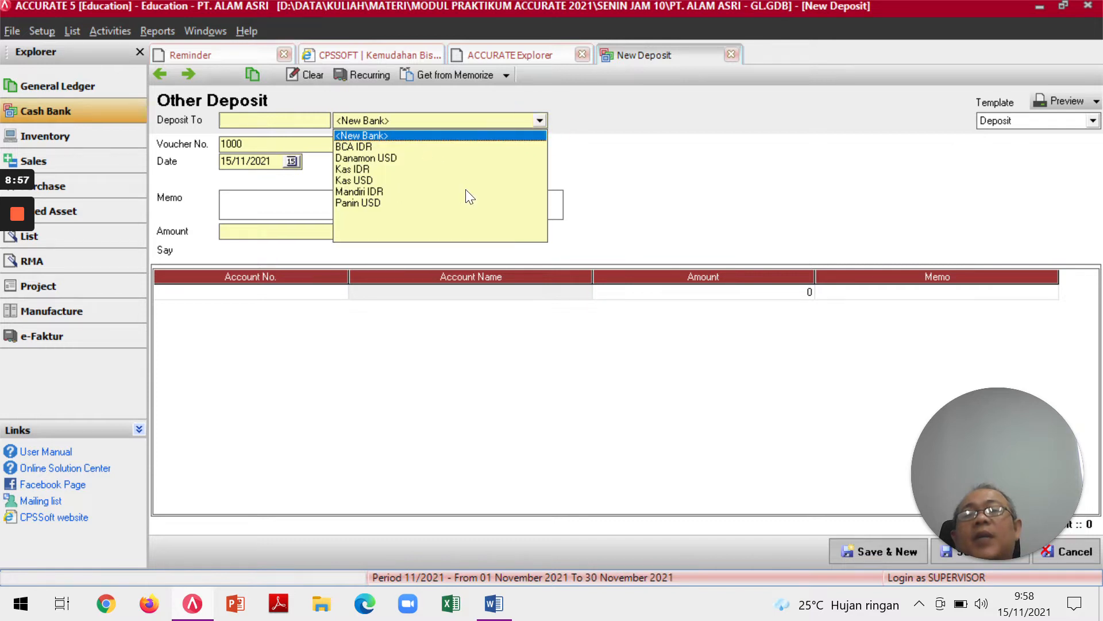
click(683, 166)
click(731, 54)
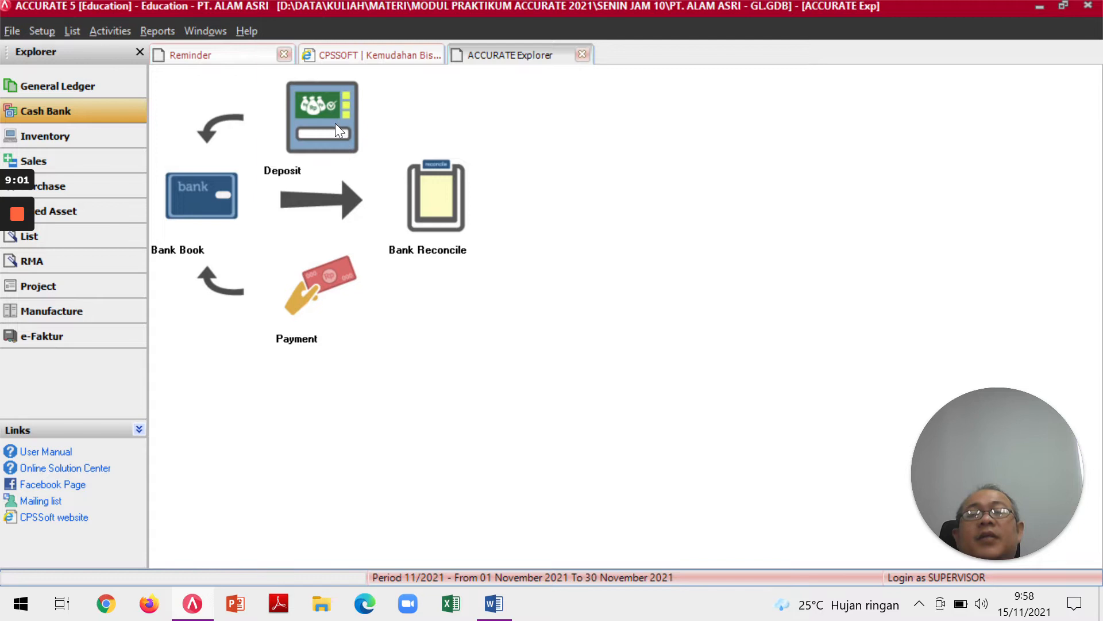
click(337, 143)
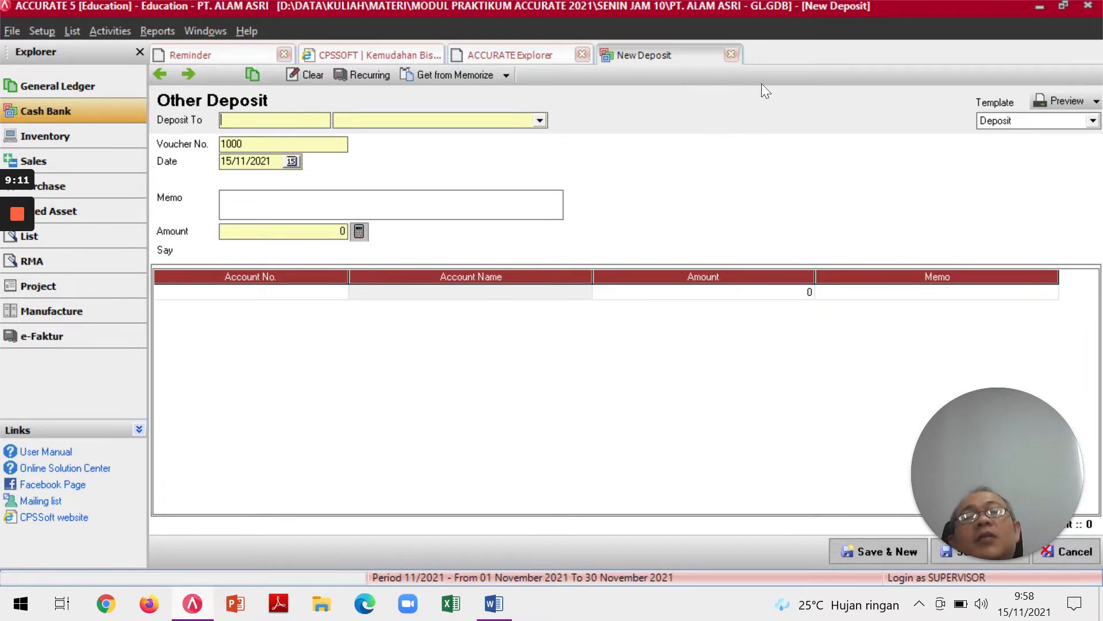
click(733, 54)
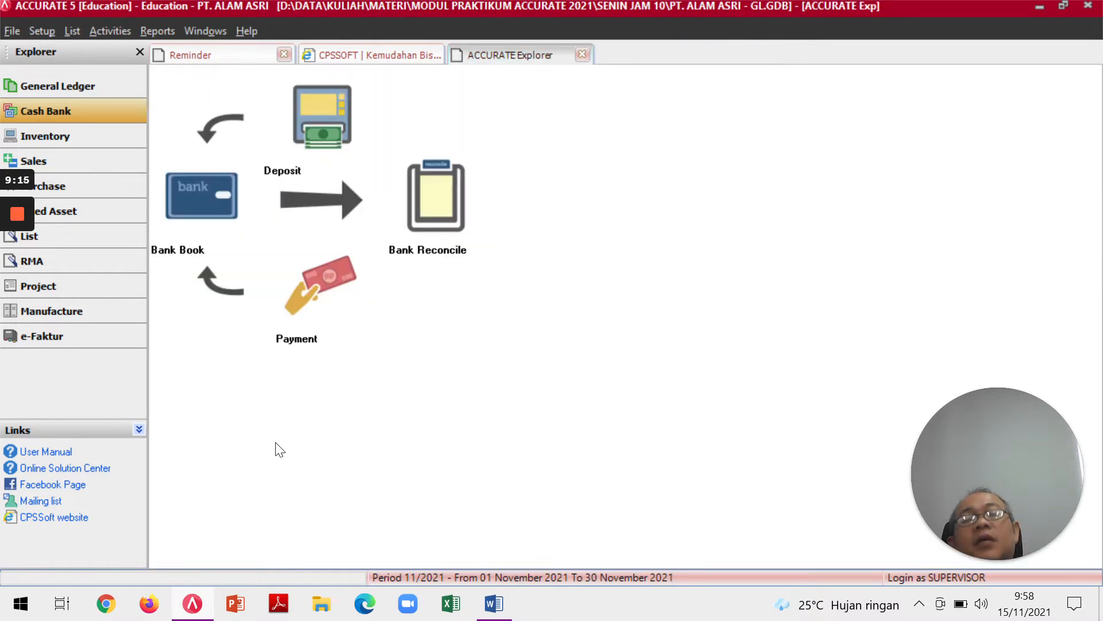
Examine the blank Bank Reconciliation and Other Payment forms, closing each without saving.
click(463, 191)
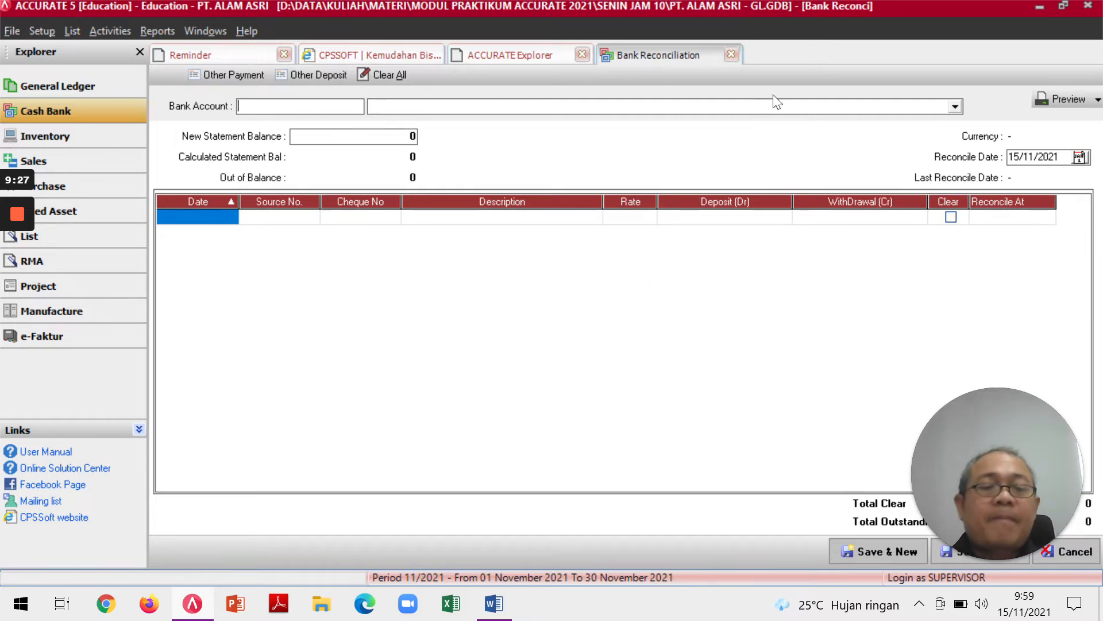
click(731, 55)
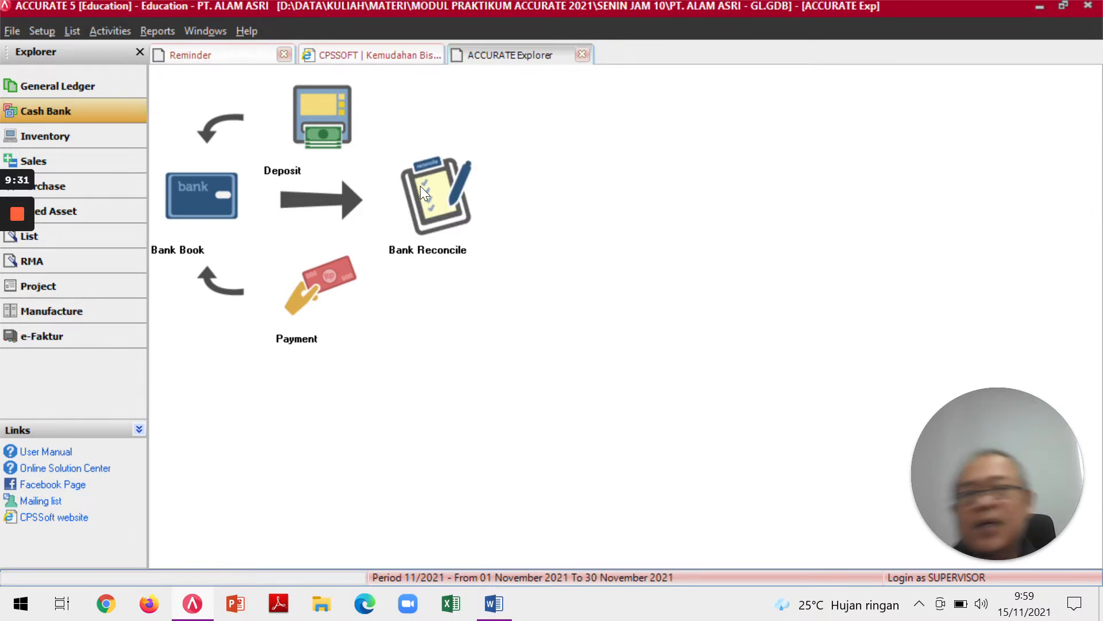
click(319, 294)
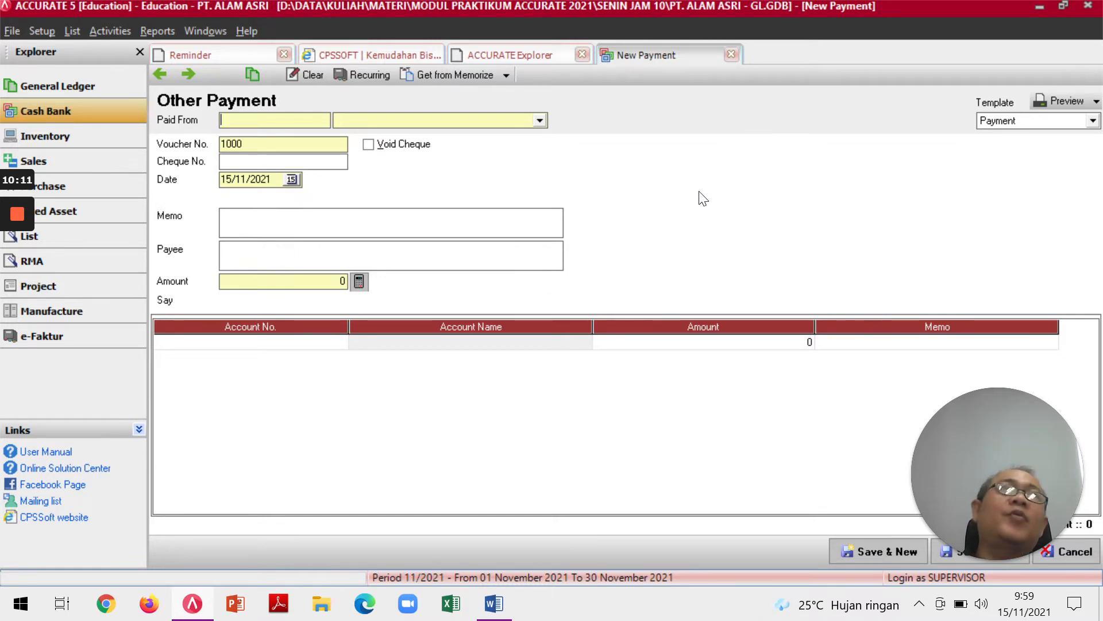
click(731, 54)
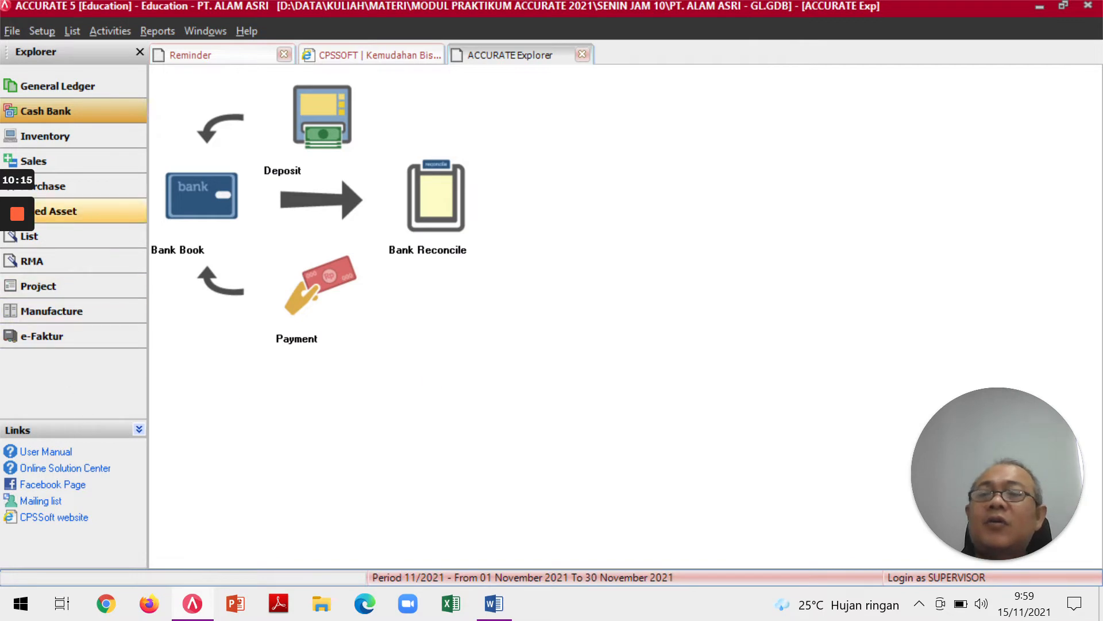
Compare the Purchase, Cash Bank and Sales modules, including the blank deposit form, and return to the General Ledger module.
click(75, 186)
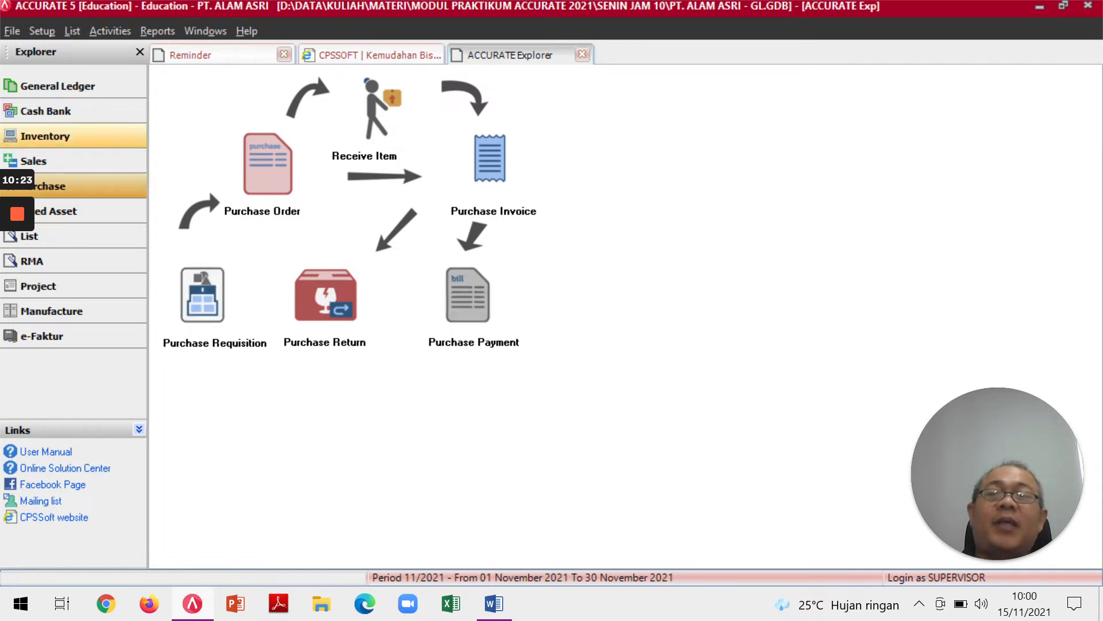
click(72, 111)
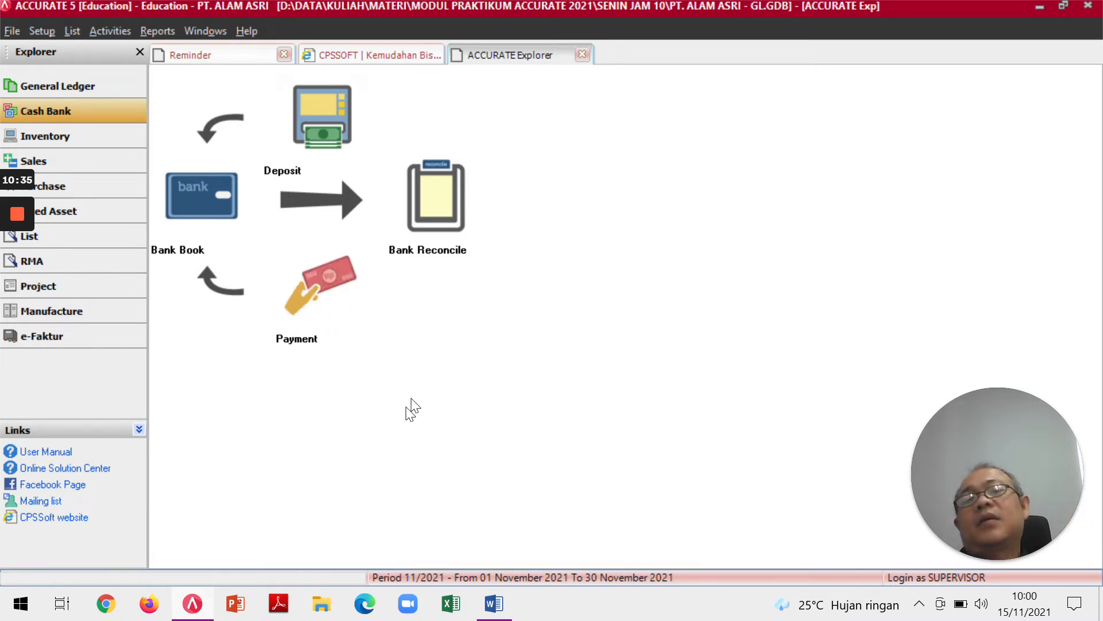
click(346, 147)
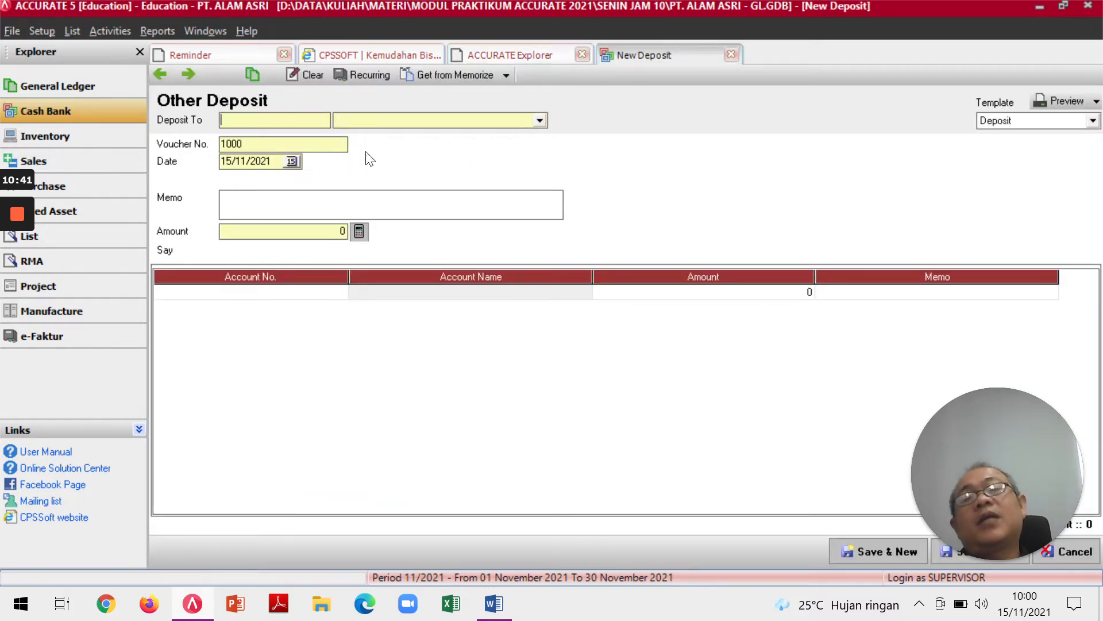
click(731, 55)
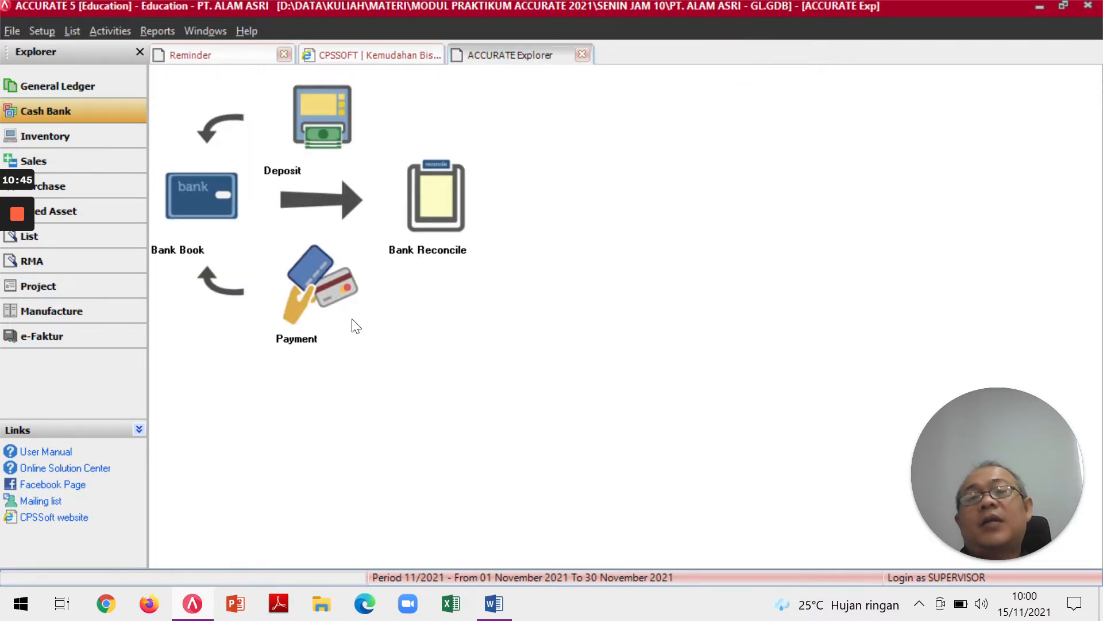
click(53, 162)
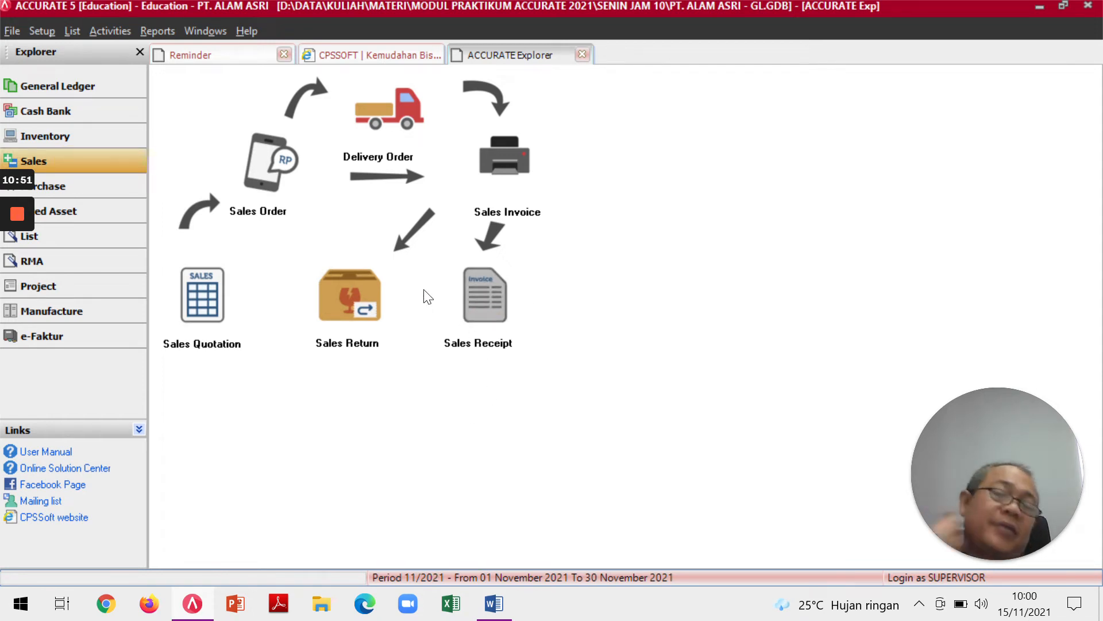
click(58, 86)
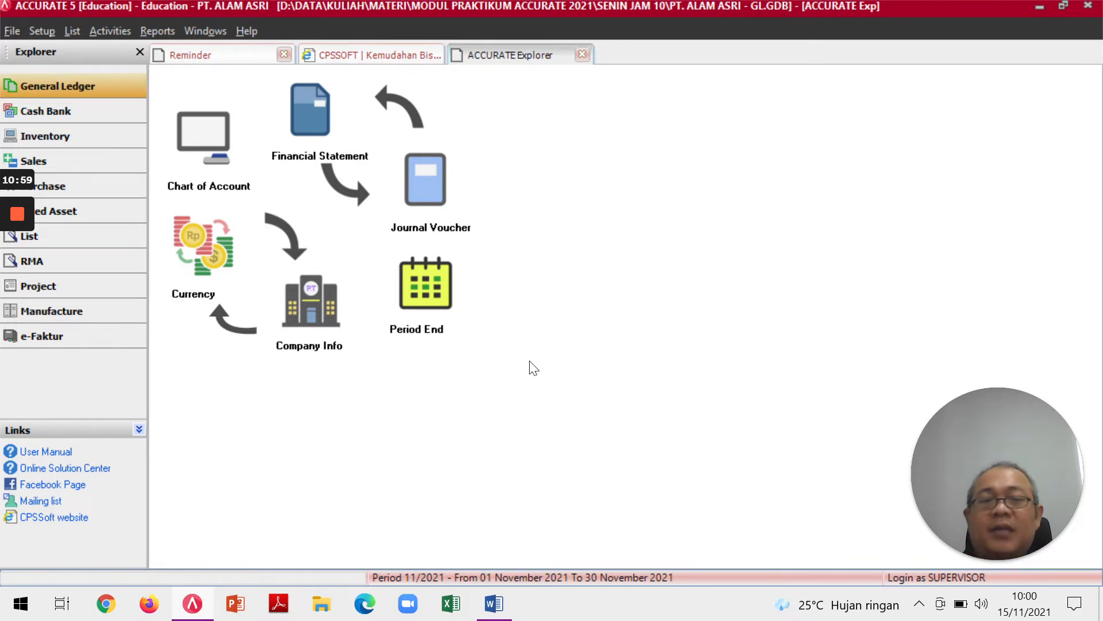
Switch to the Word document MODUL PRAKTIKUM ACCURATE 2021 and read the example transaction dated 15 Januari 2020.
key(alt+Tab)
scroll(501, 298, down, 7)
scroll(500, 294, down, 7)
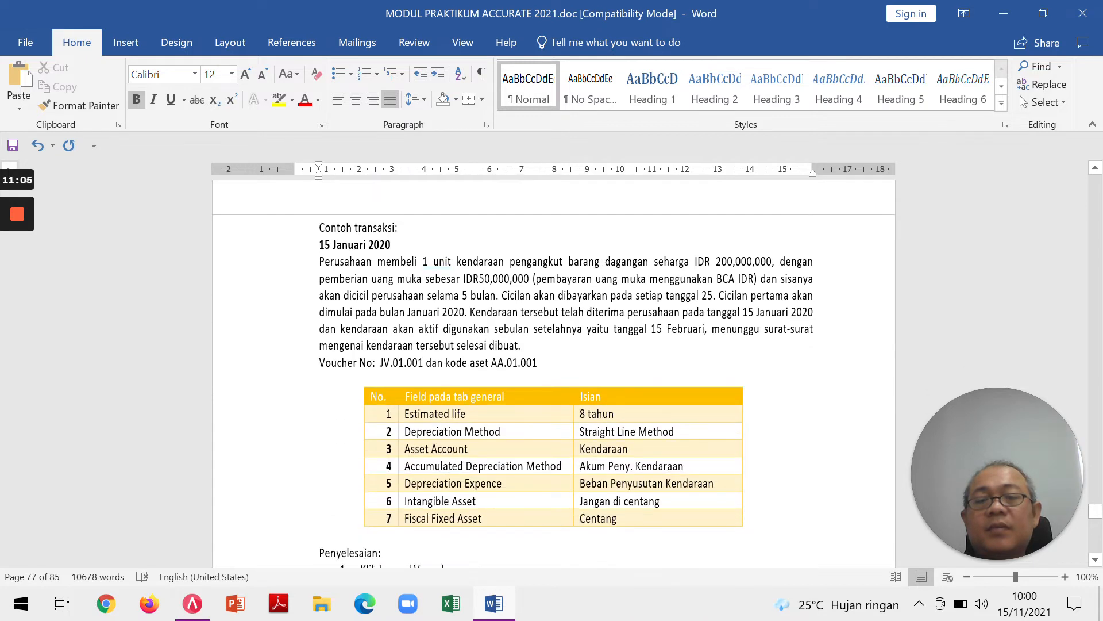
scroll(500, 294, down, 1)
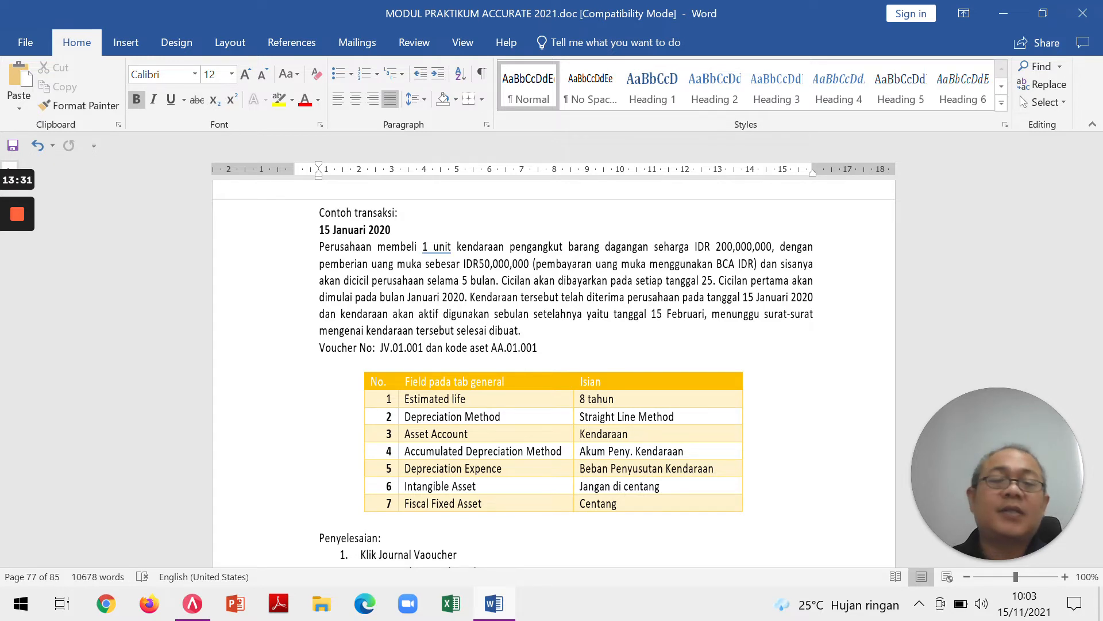
Compare the Purchase module's workflow in ACCURATE 5 with the vehicle purchase example in Word, ending at the General Ledger module.
key(alt+Tab)
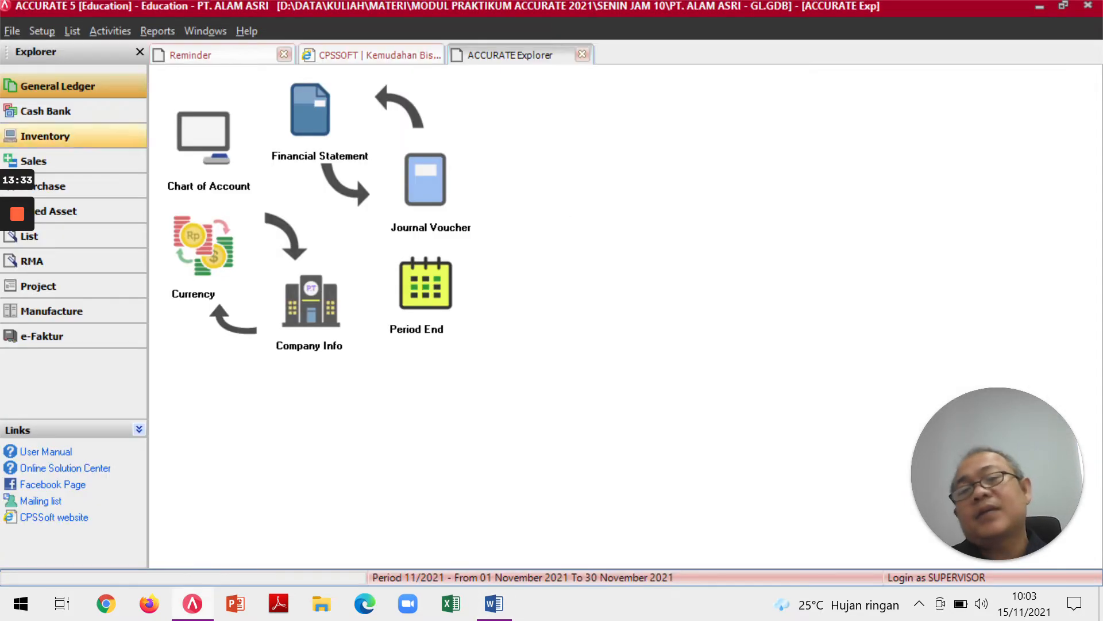
click(50, 186)
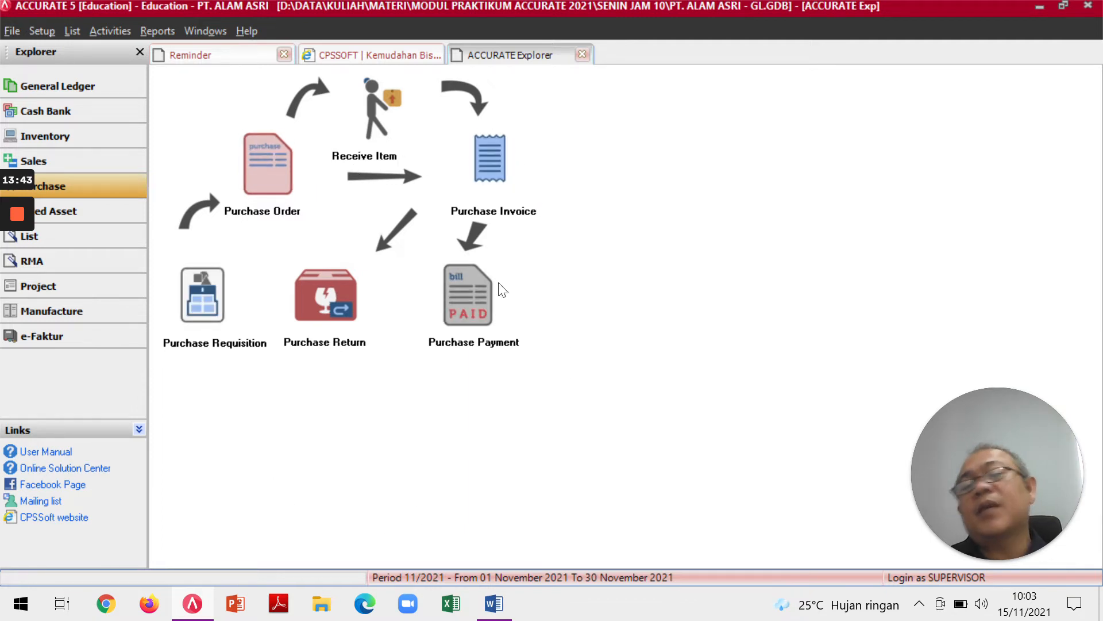
key(alt+Tab)
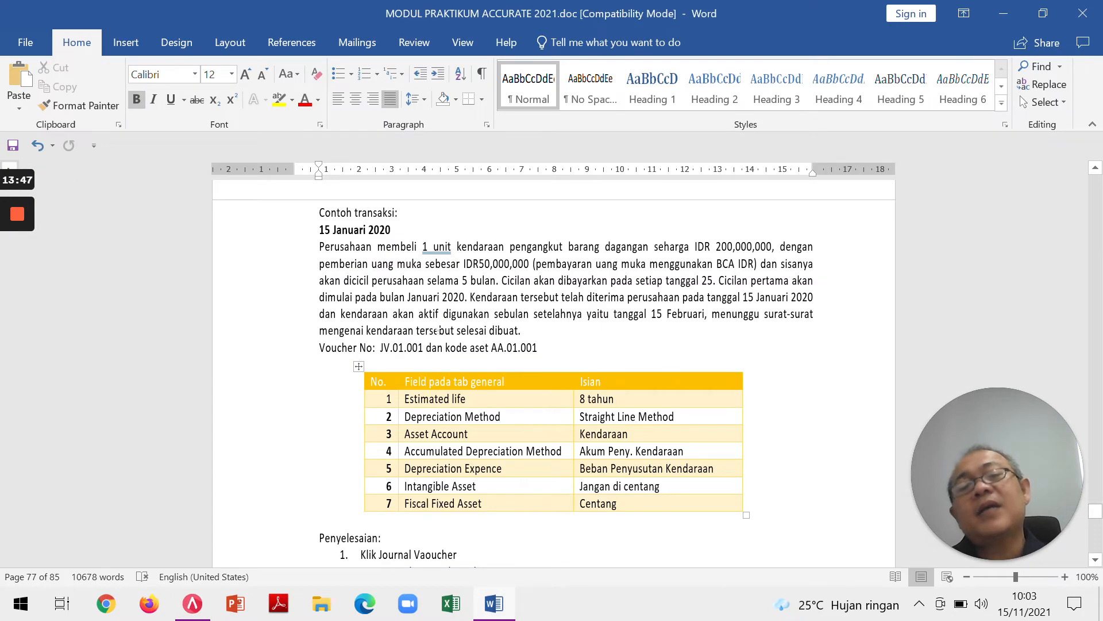
key(alt+Tab)
key(alt+Tab)
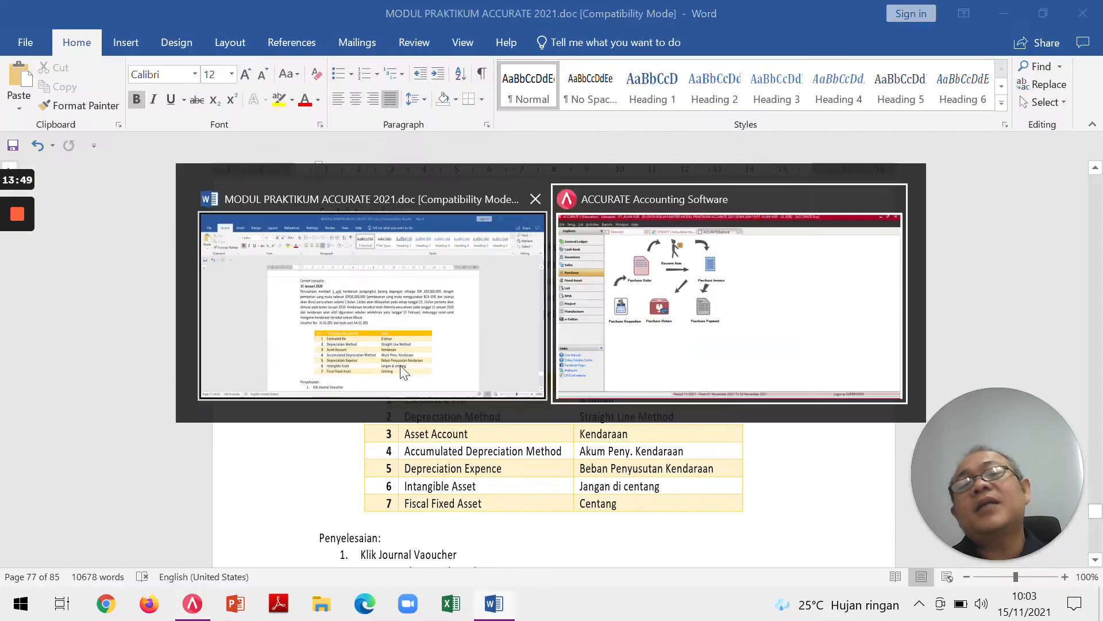
key(alt+Tab)
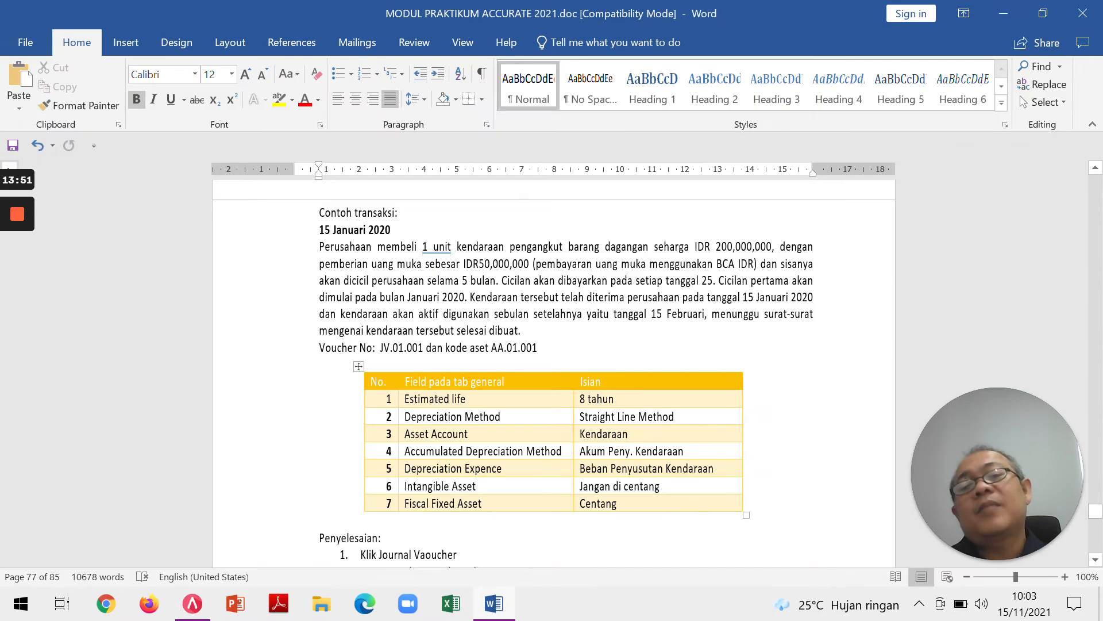
key(alt+Tab)
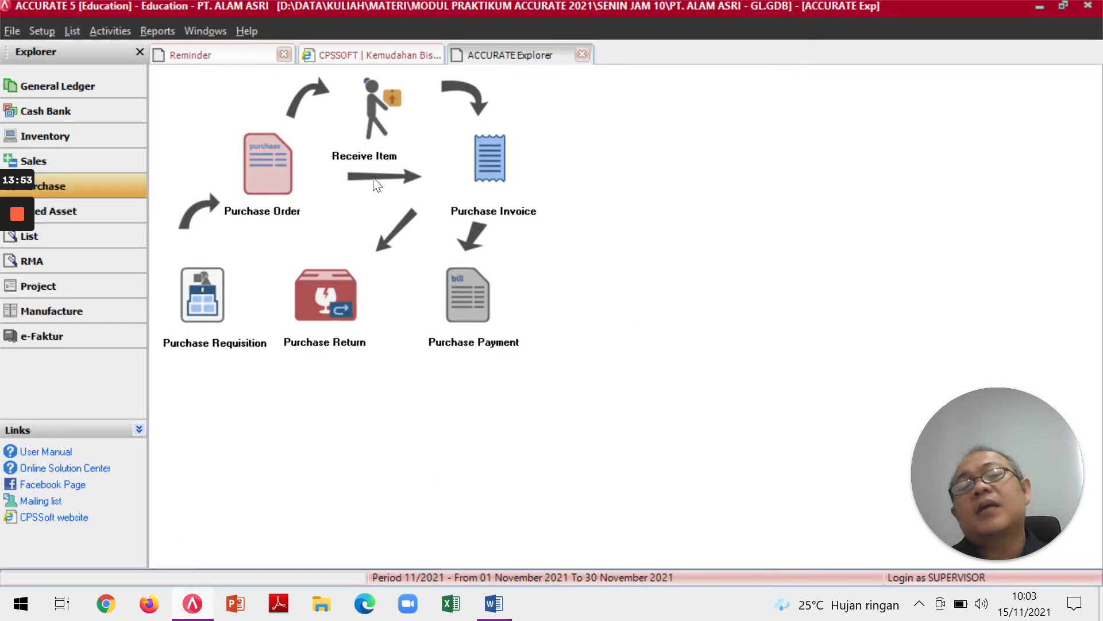
key(alt+Tab)
key(alt+Tab)
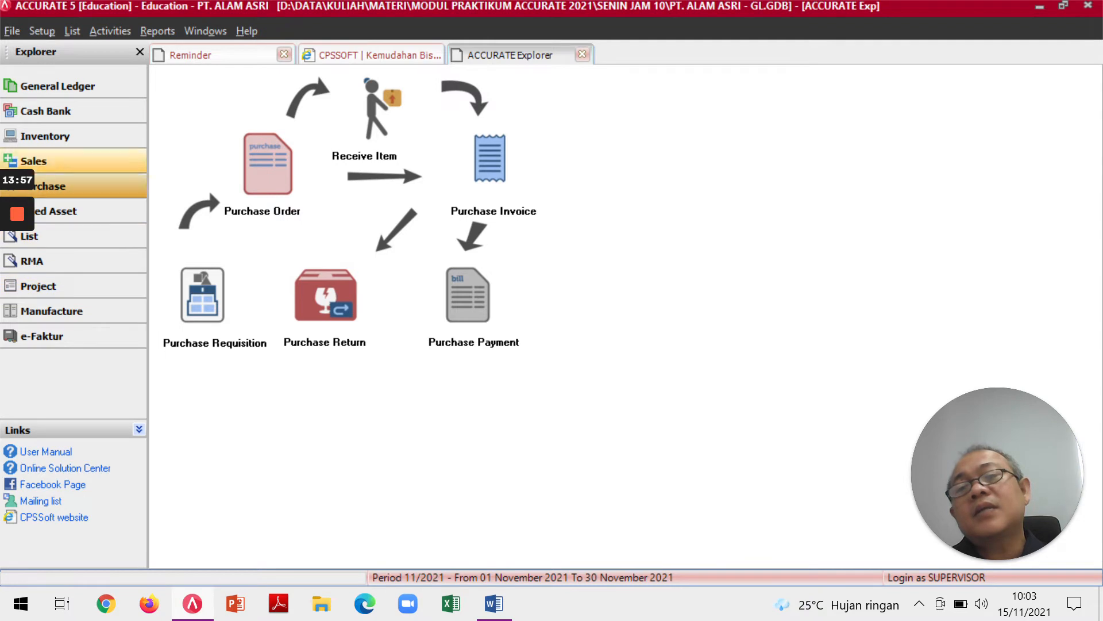
click(58, 86)
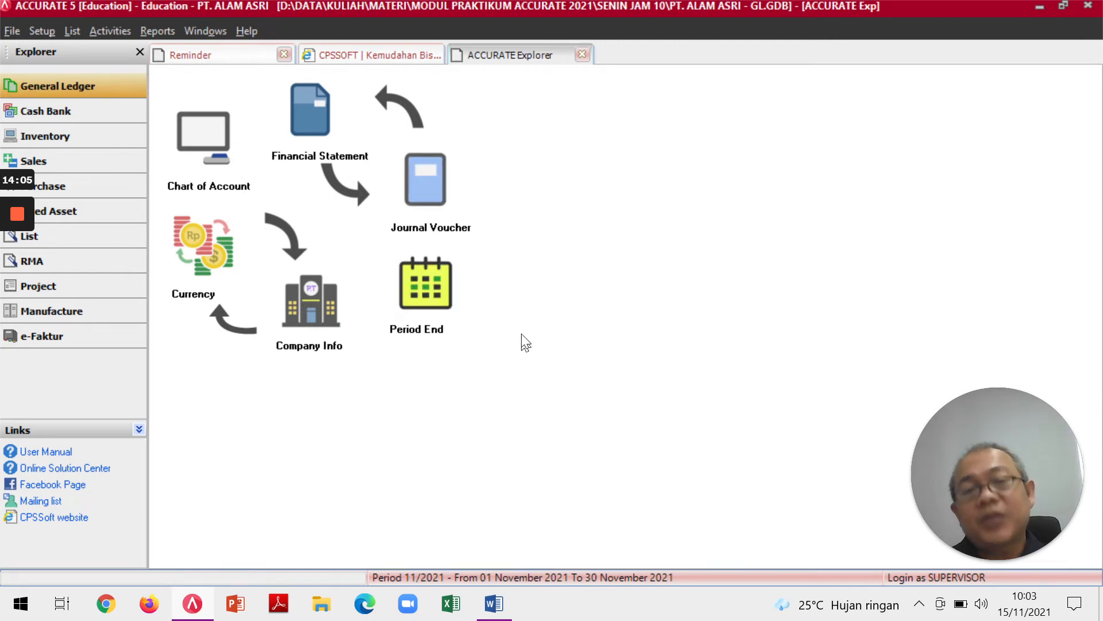
Switch to Word and read the Penyelesaian steps below the fixed asset table.
key(alt+Tab)
scroll(524, 337, down, 3)
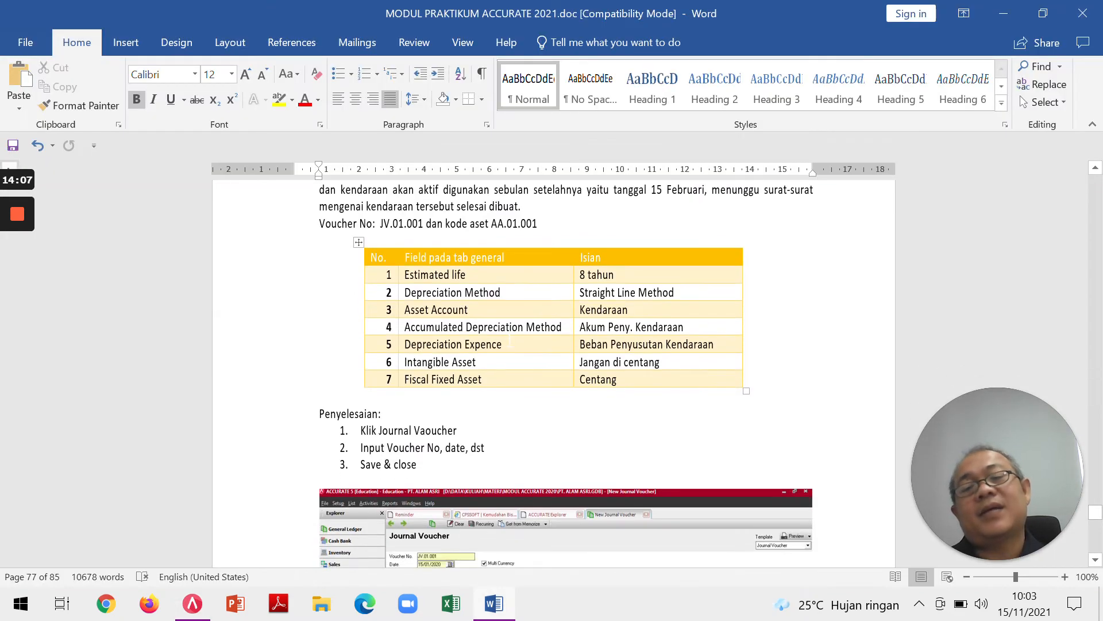
scroll(554, 373, down, 2)
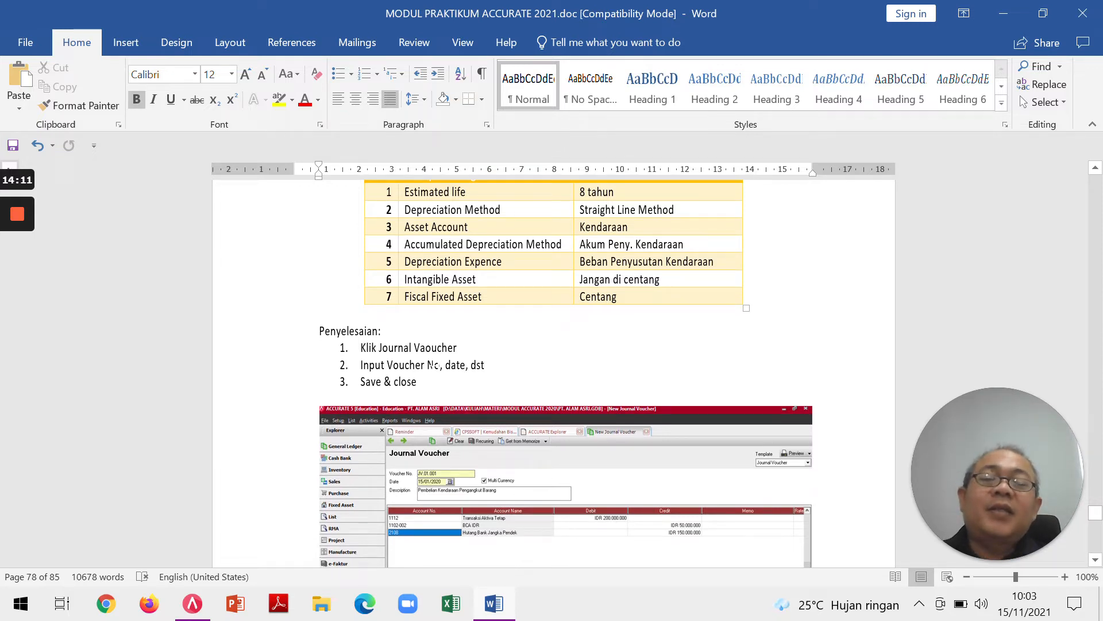
Open a new journal voucher in ACCURATE 5 and switch back to the 15 Januari 2020 transaction details in Word.
key(alt+Tab)
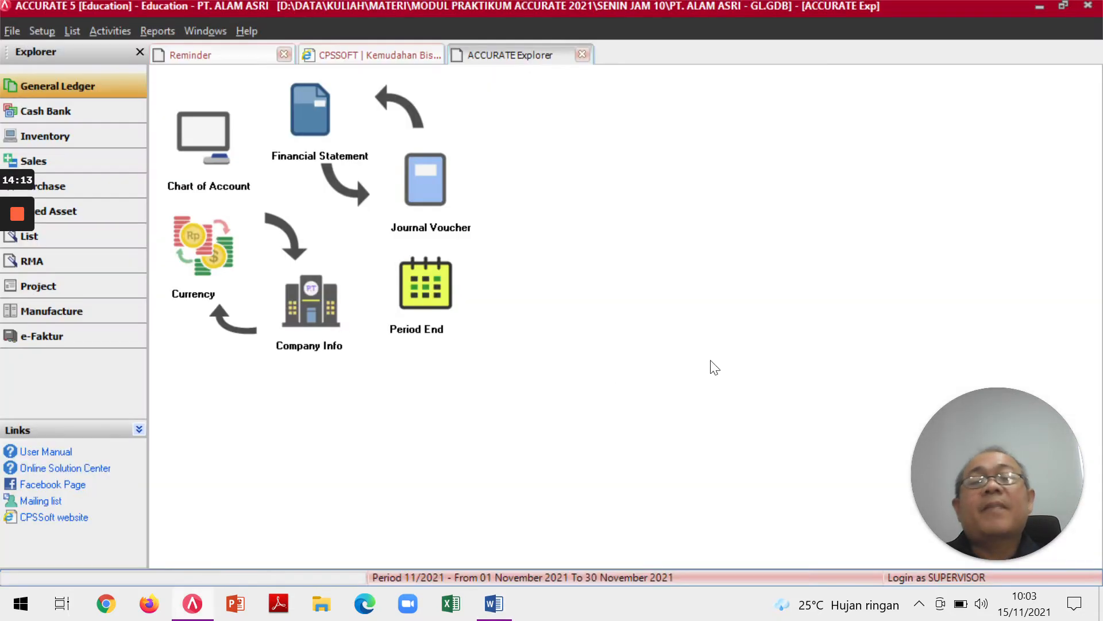
click(443, 189)
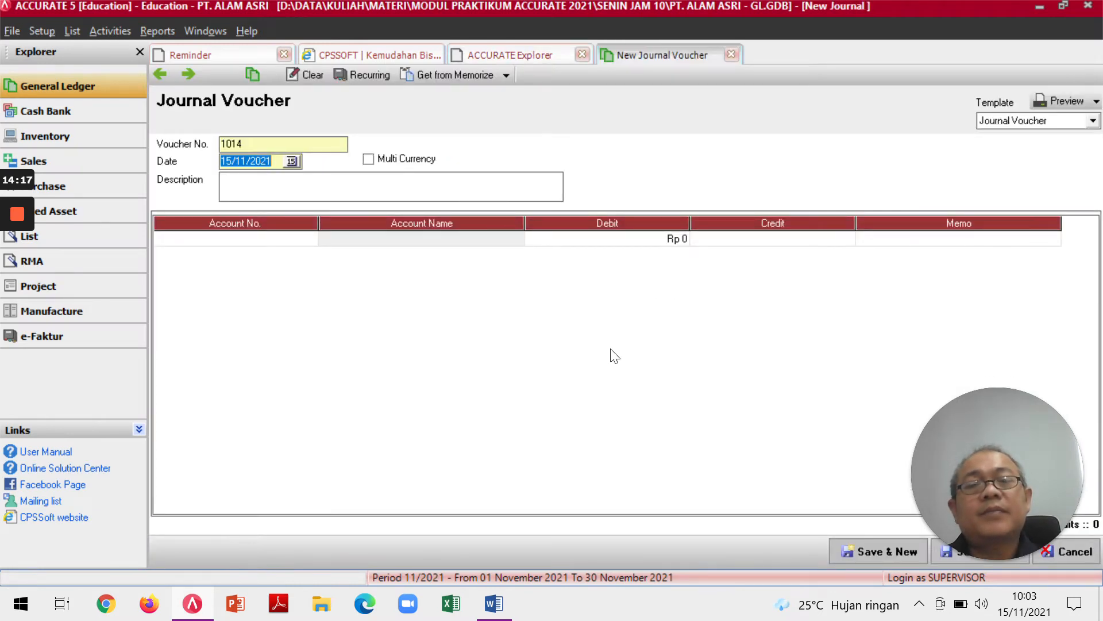
key(alt+Tab)
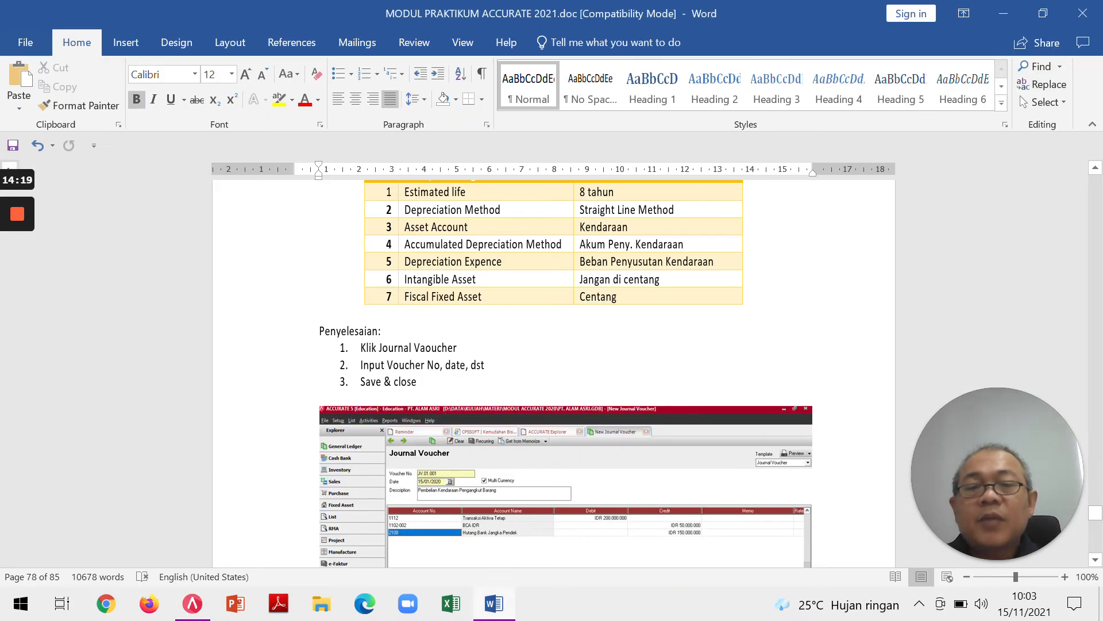
scroll(567, 373, up, 5)
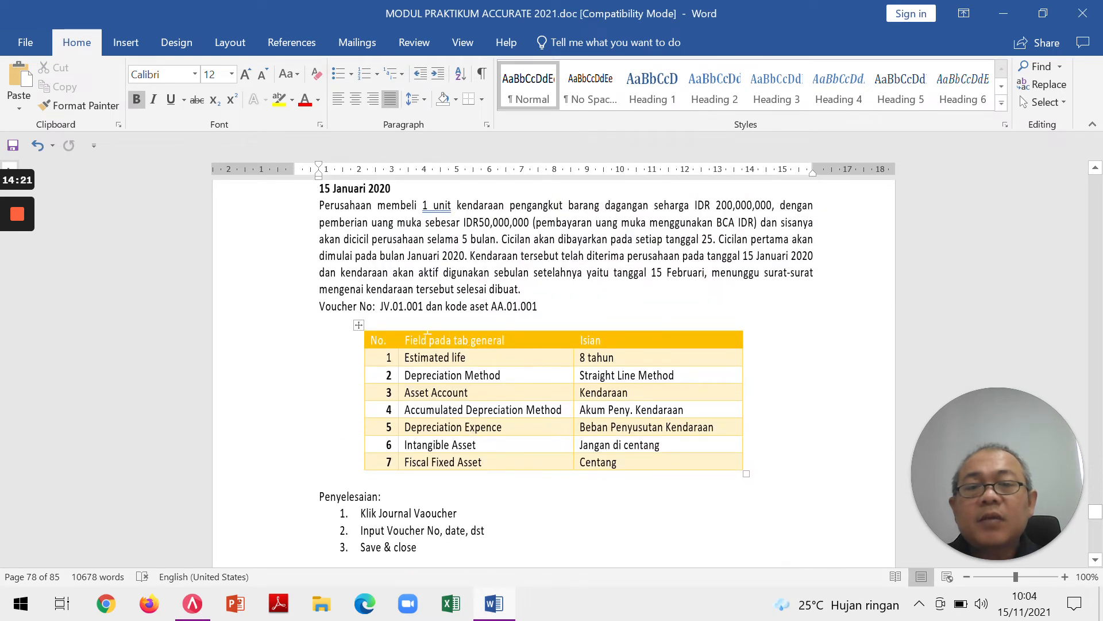
Copy voucher number JV.01.001 from the Word example into the new journal voucher's Voucher No. in ACCURATE 5, without the leading colon and space.
drag(374, 306, 425, 307)
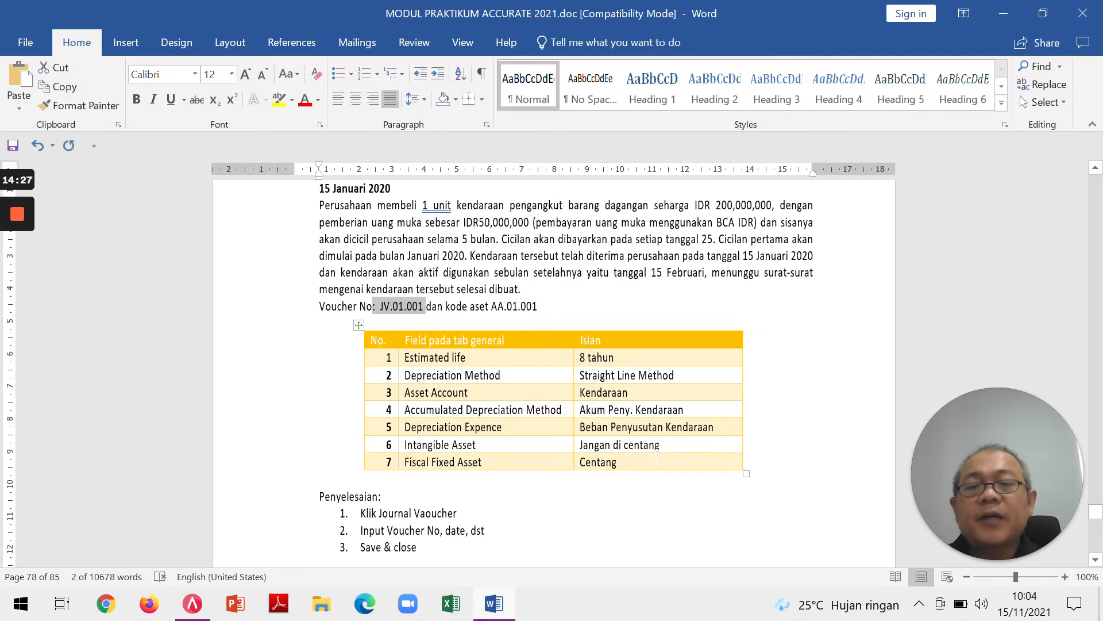
key(alt+Tab)
drag(247, 145, 173, 151)
text(:  JV.01.001)
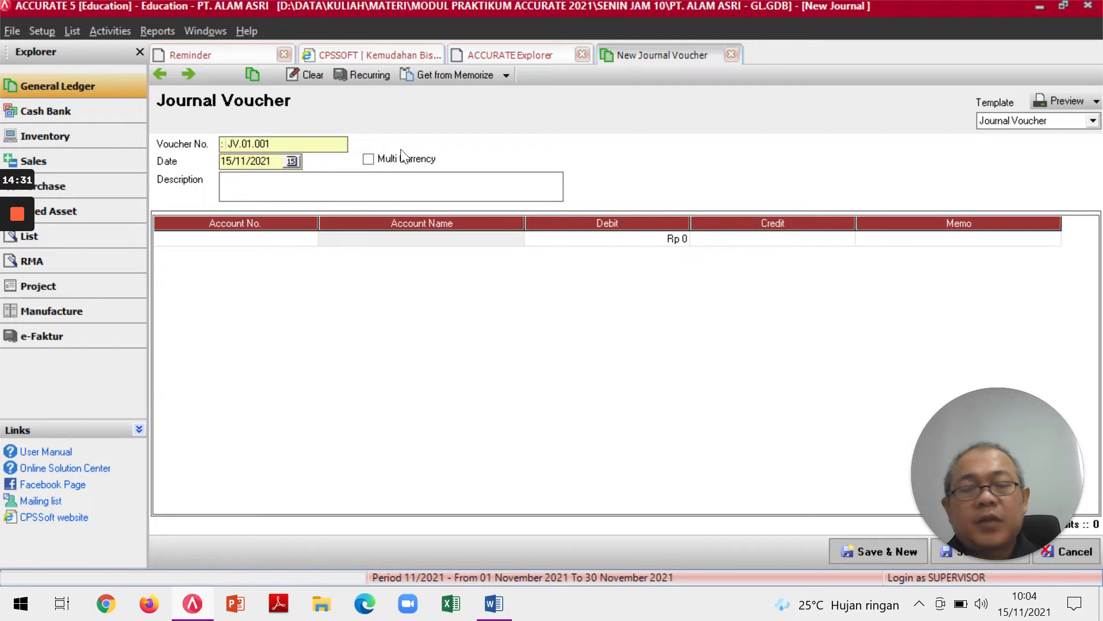
key(BackSpace)
key(BackSpace)
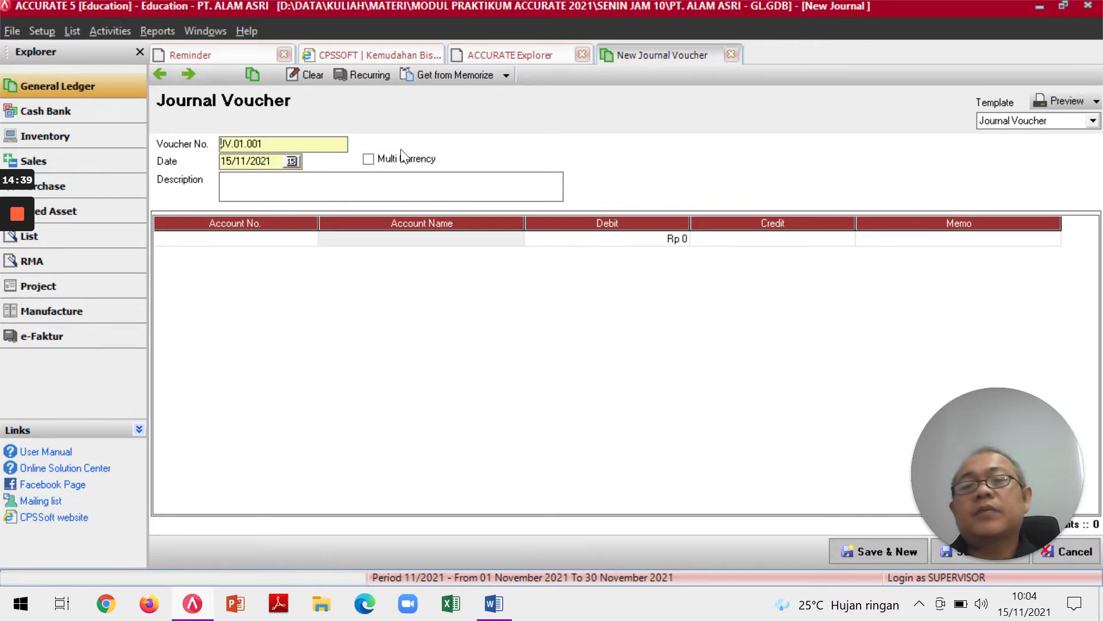
Set the journal voucher's date to 08/01/2020, checking against the example transaction in Word.
key(alt+Tab)
key(alt+Tab)
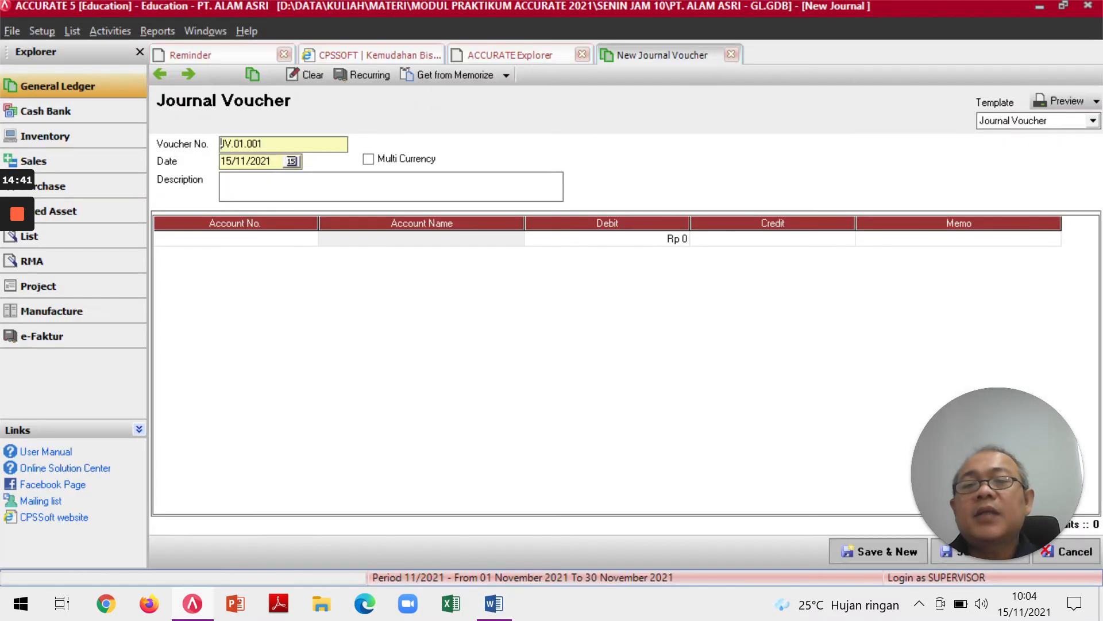
click(291, 162)
drag(251, 178, 240, 198)
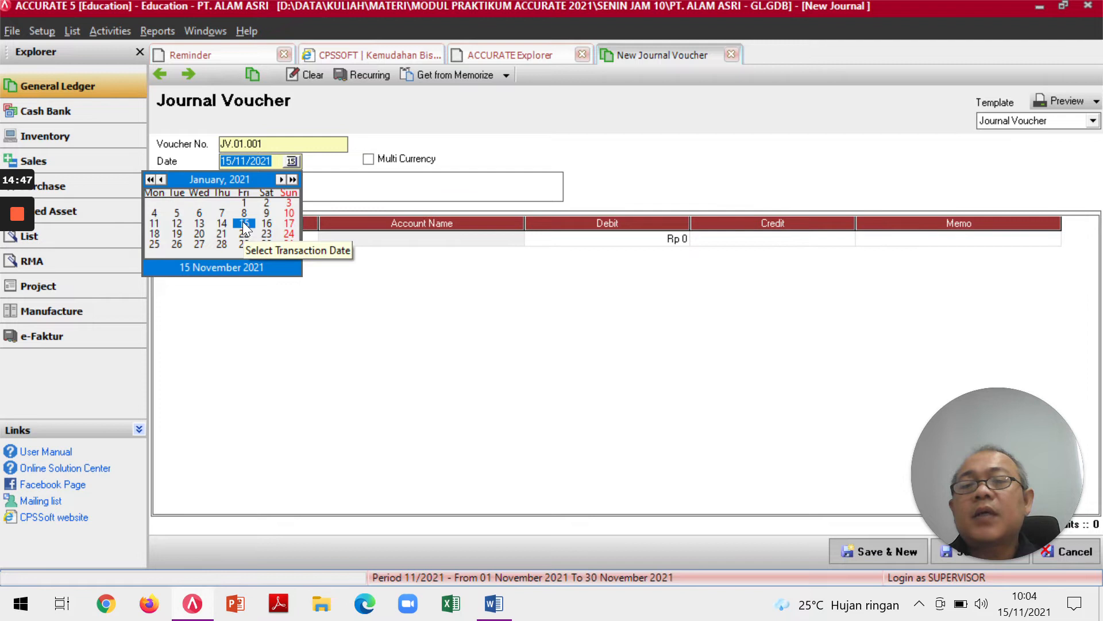
click(151, 180)
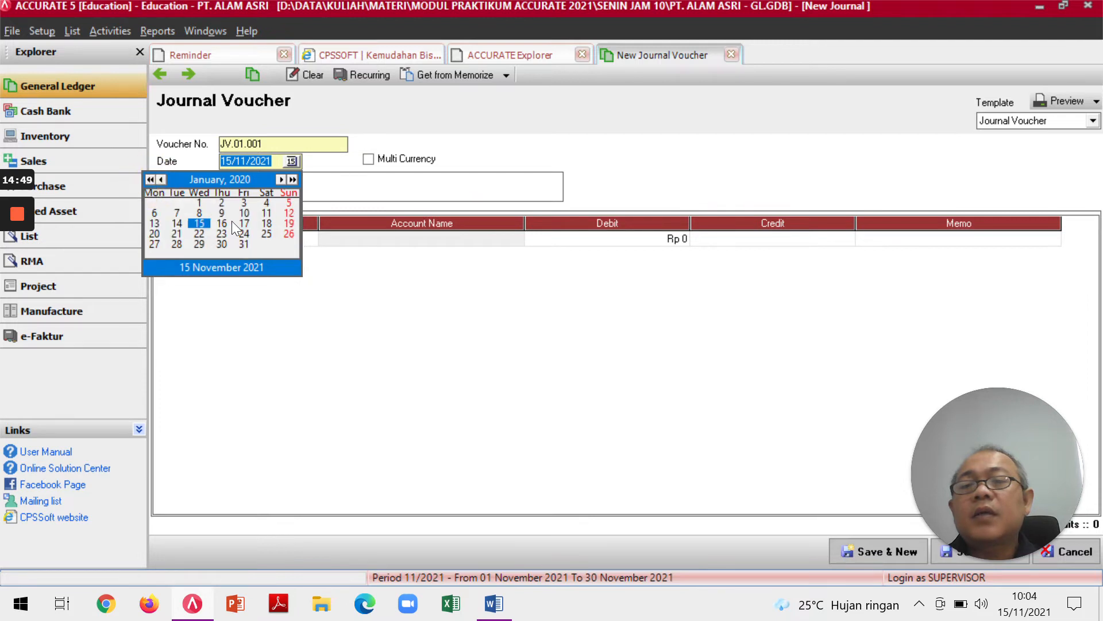
click(199, 213)
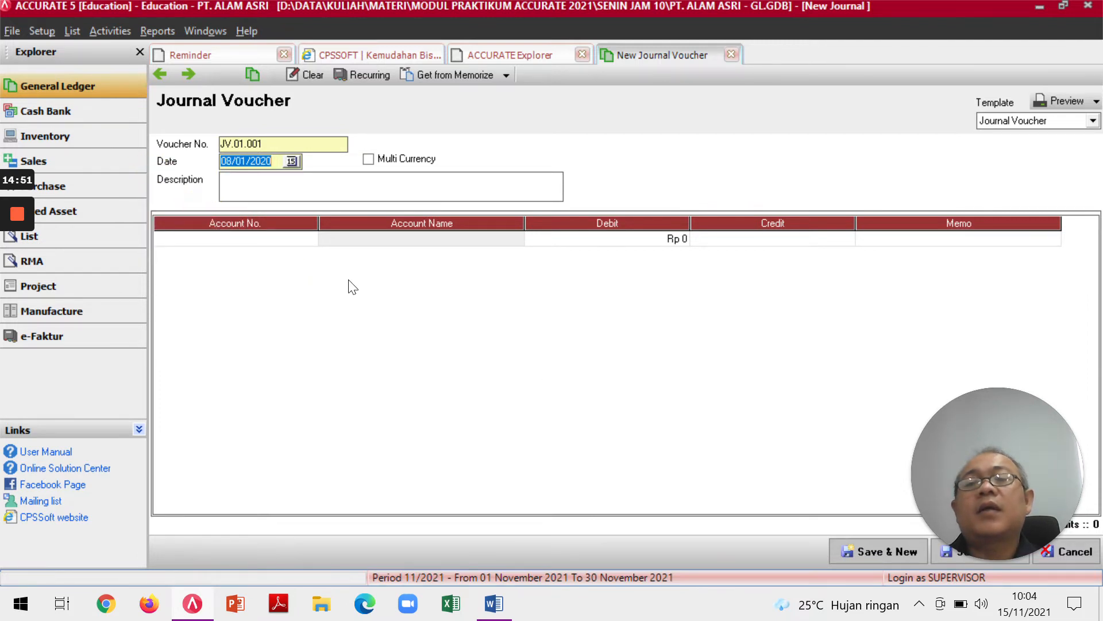
key(alt+Tab)
key(alt+Tab)
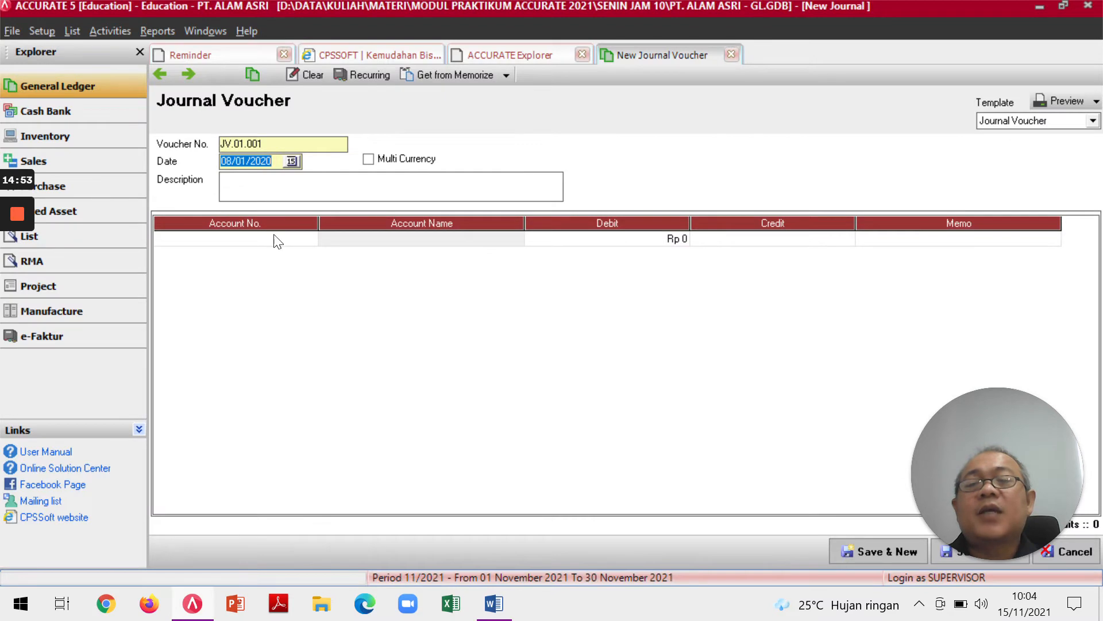
Check the sample voucher in Word and enter the description "Pembelian Kendaraan Pengangkut Barang Dagangan" in the ACCURATE 5 voucher.
key(Tab)
key(alt+Tab)
scroll(436, 374, down, 8)
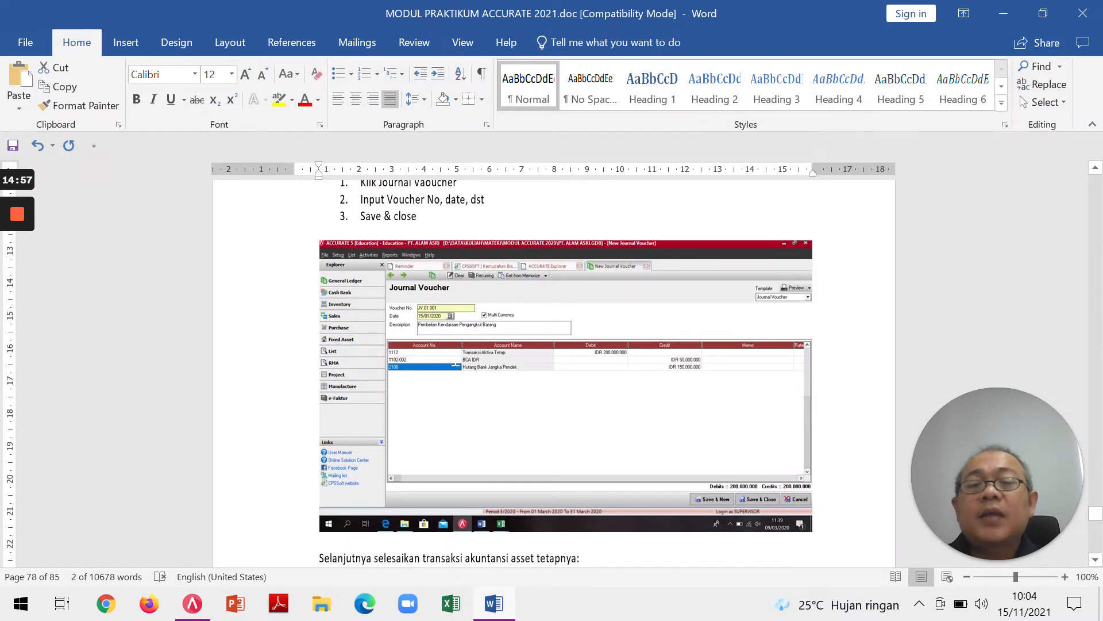
key(alt+Tab)
text(Pem)
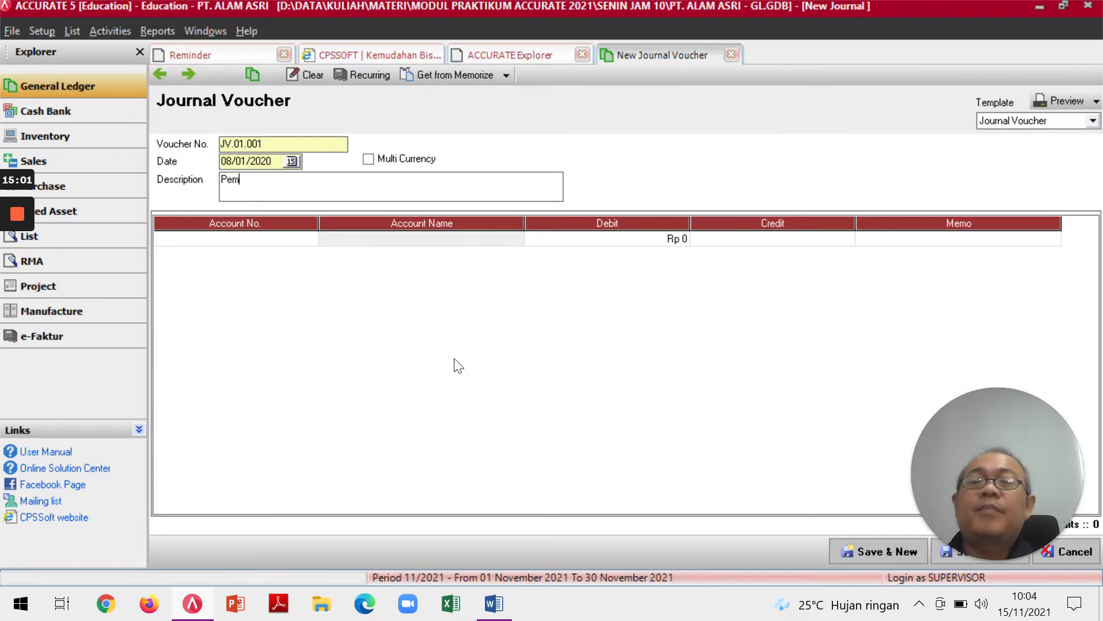
text(belian Kend)
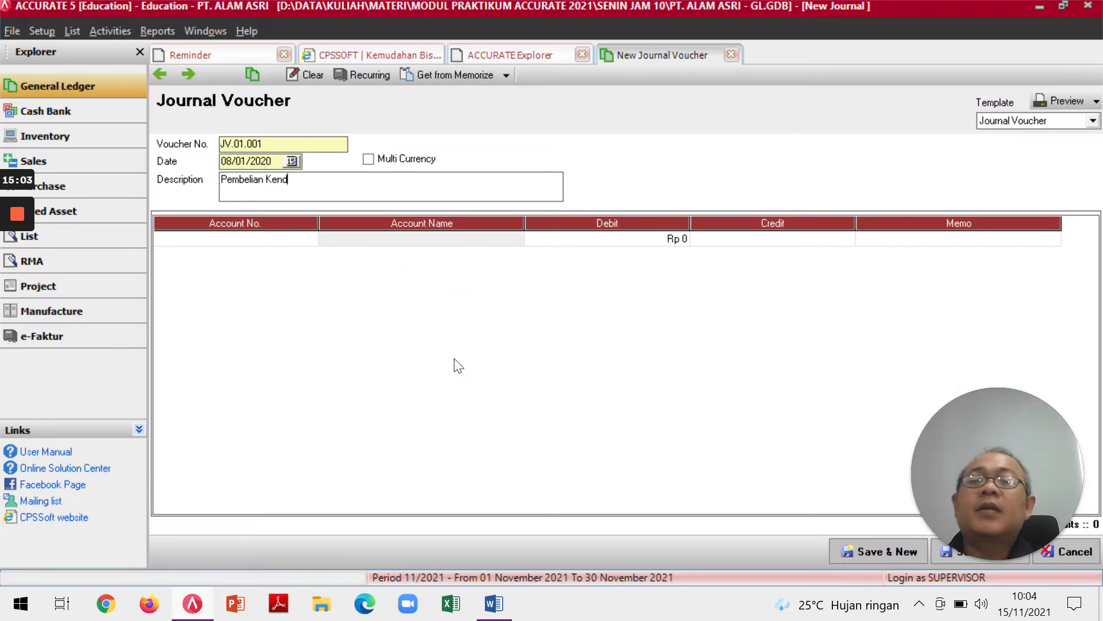
text(araan Pengan)
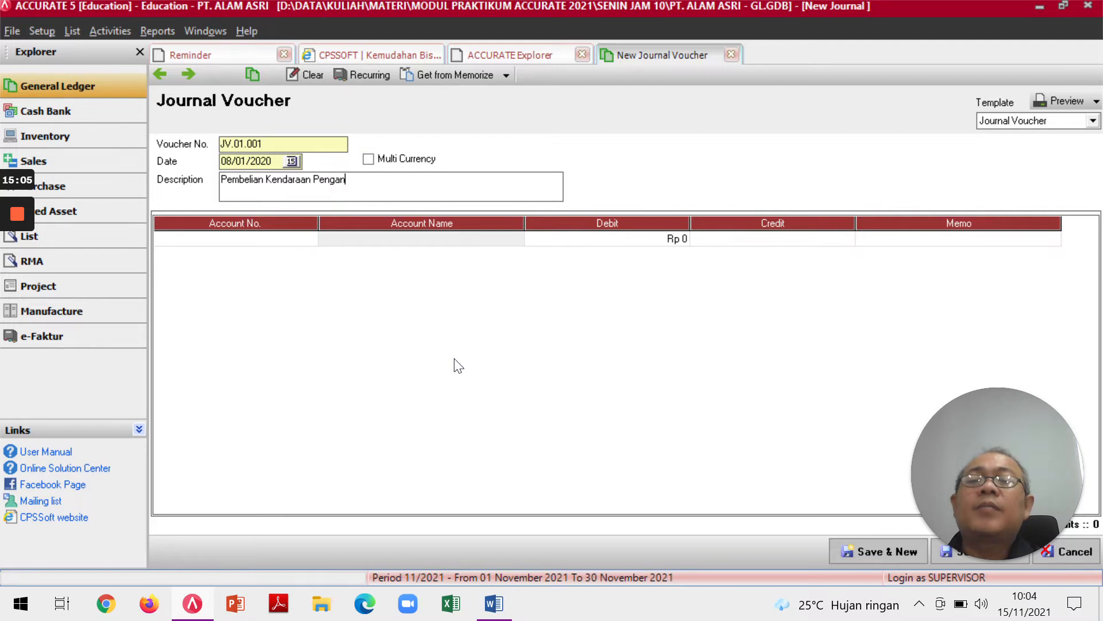
text(gkut Baran)
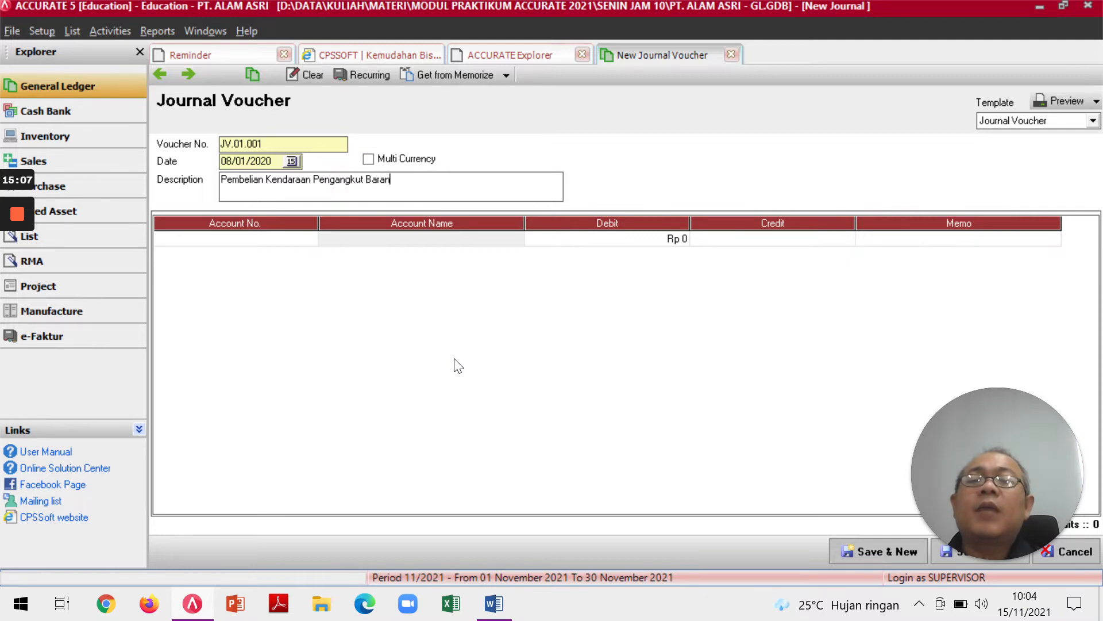
text(g Daga)
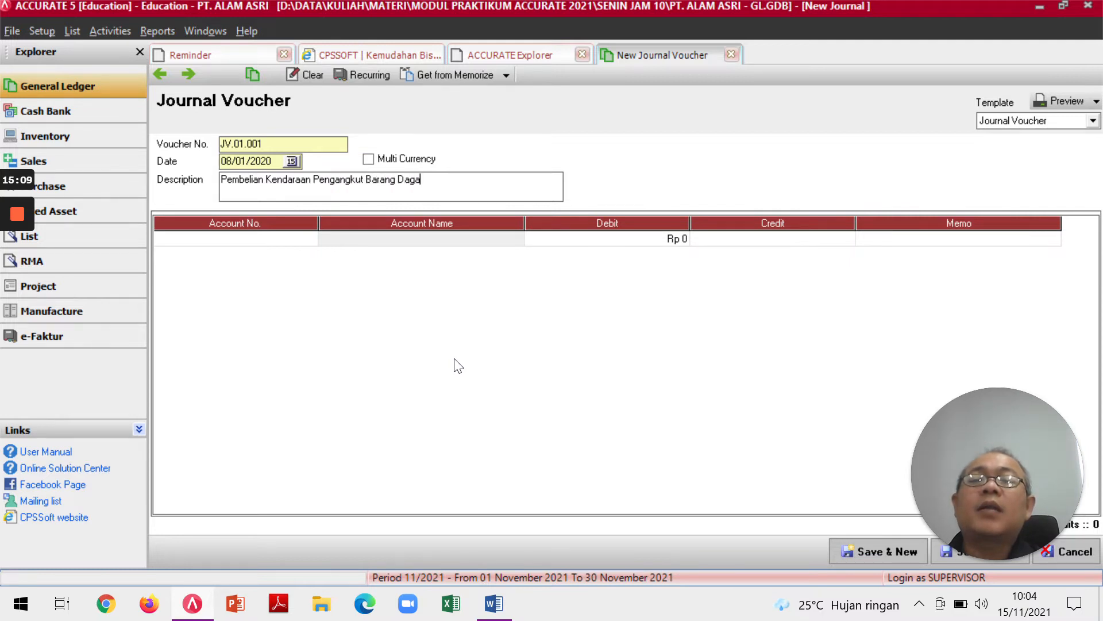
text(ngan)
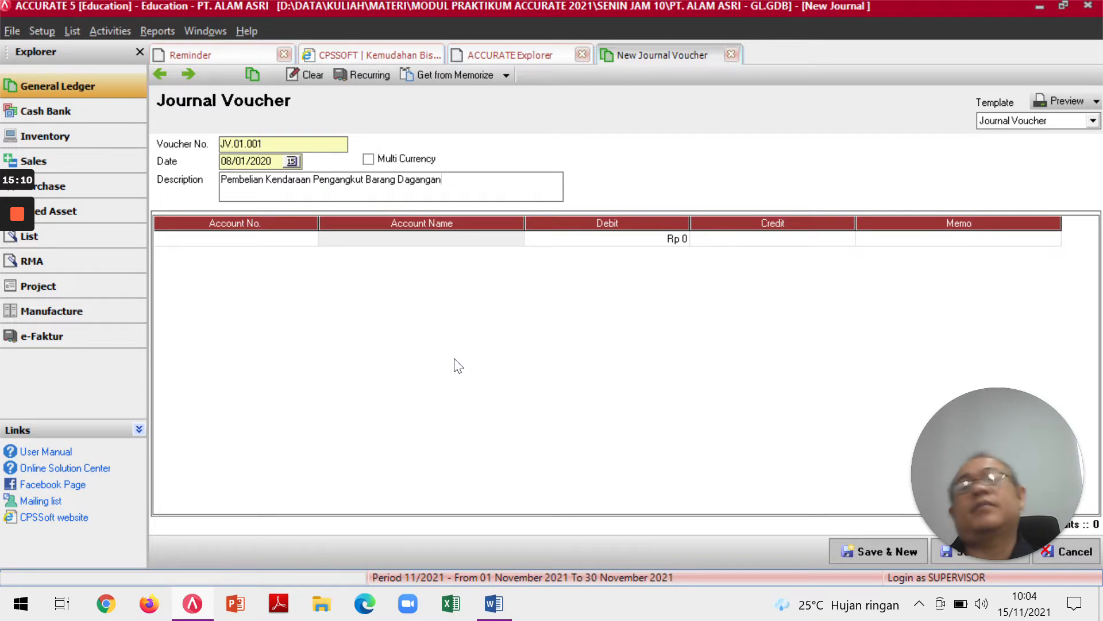
Assign GL account 1112 Transaksi Aktiva Tetap to the first journal line.
click(253, 238)
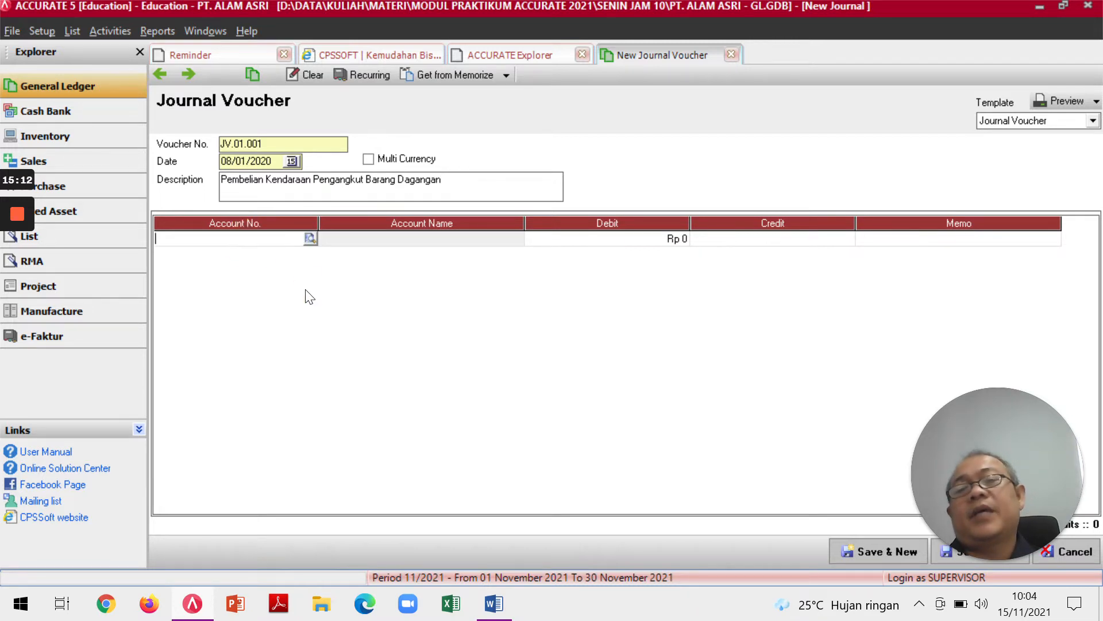
click(311, 240)
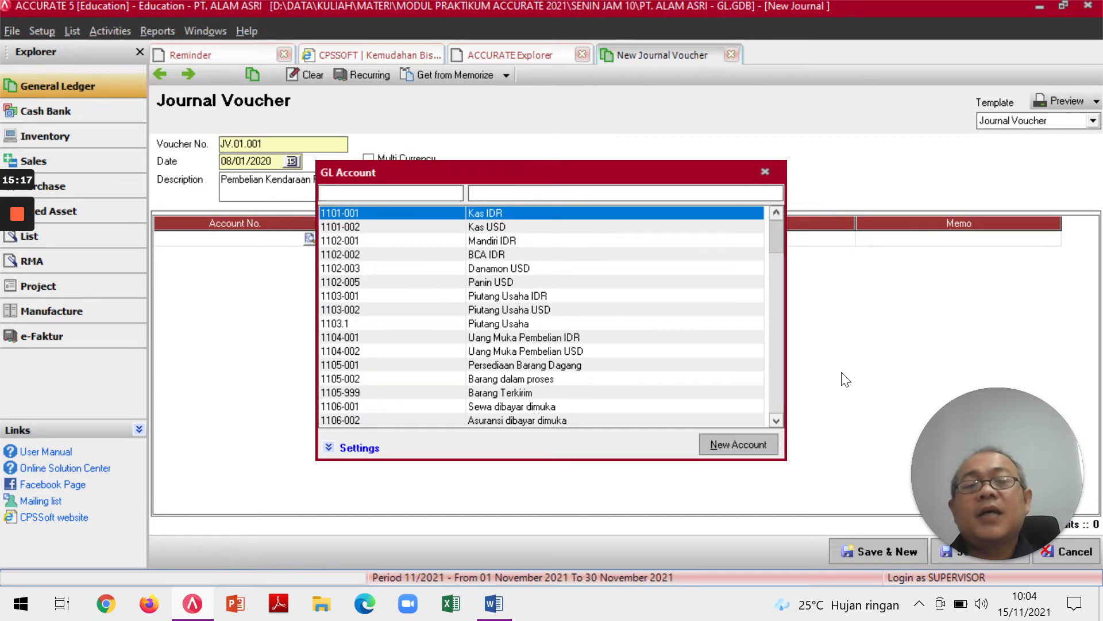
click(778, 422)
click(777, 422)
click(778, 422)
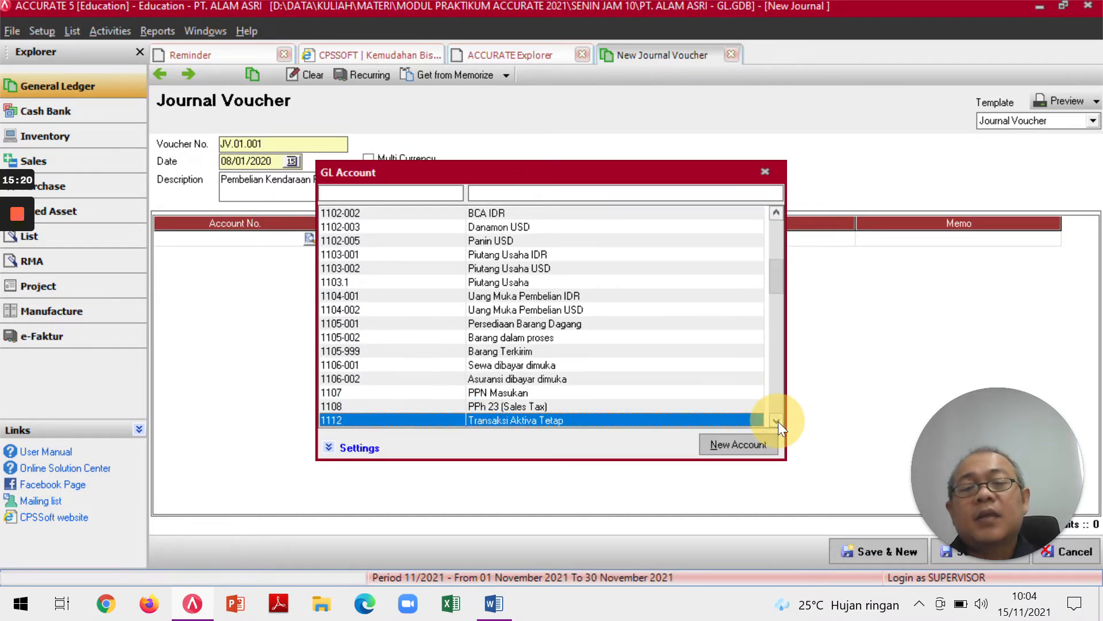
double_click(553, 420)
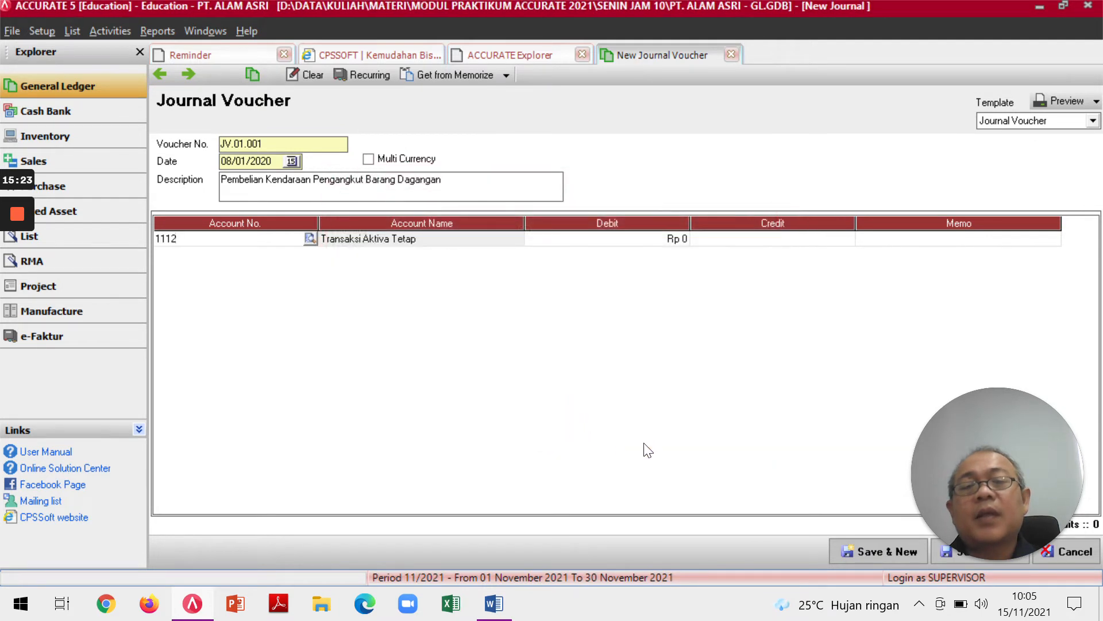
Compare with the sample voucher in Word and debit Transaksi Aktiva Tetap Rp 200.000.000 in ACCURATE 5.
key(alt+Tab)
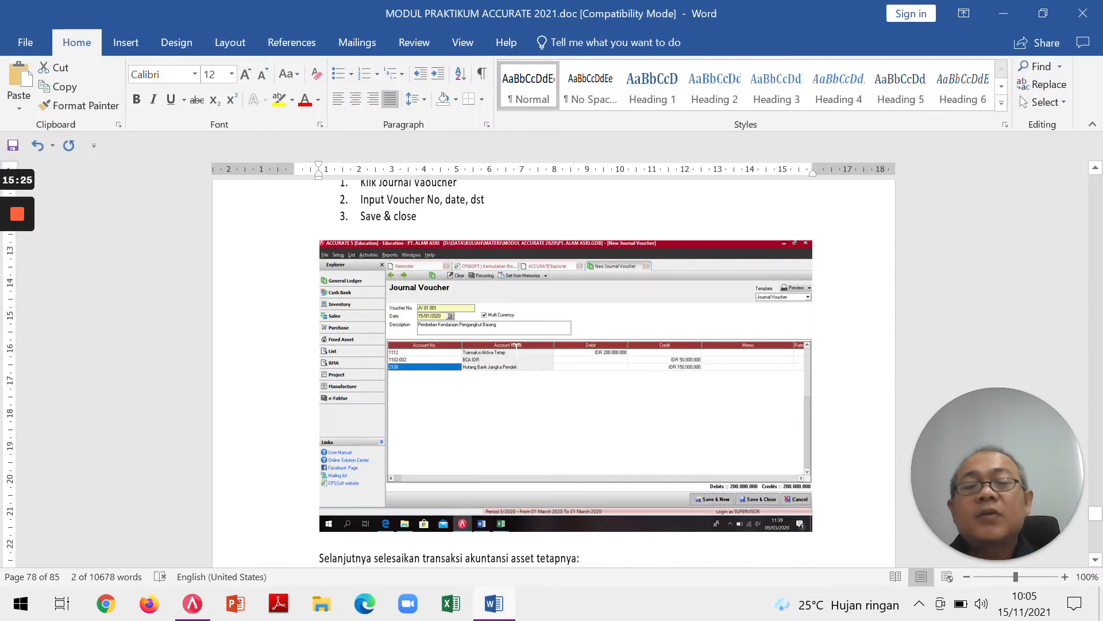
key(alt+Tab)
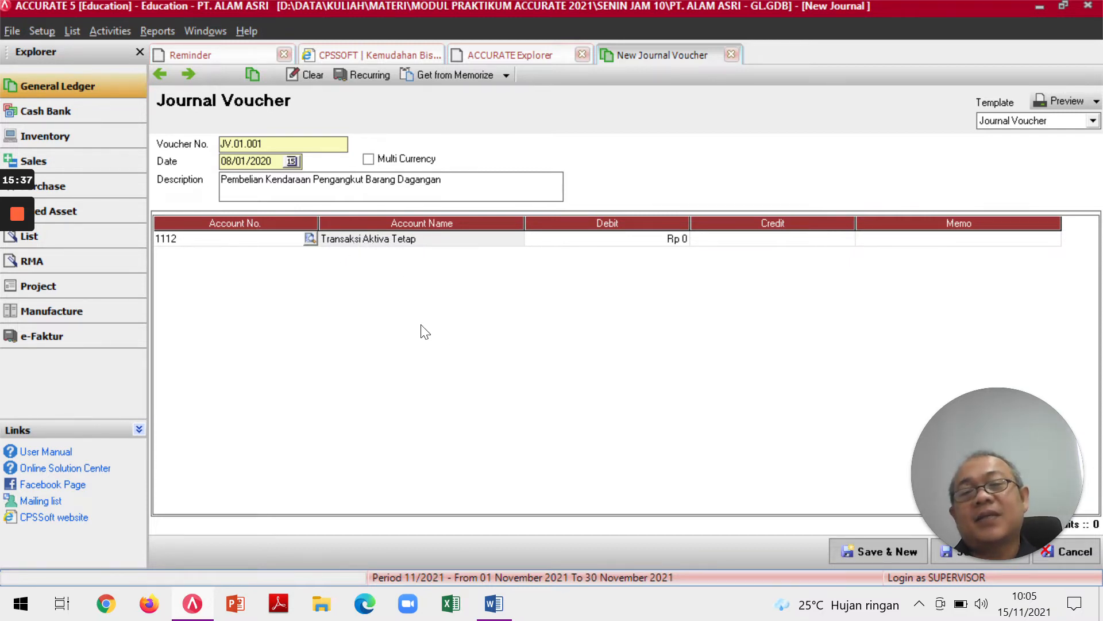
key(Tab)
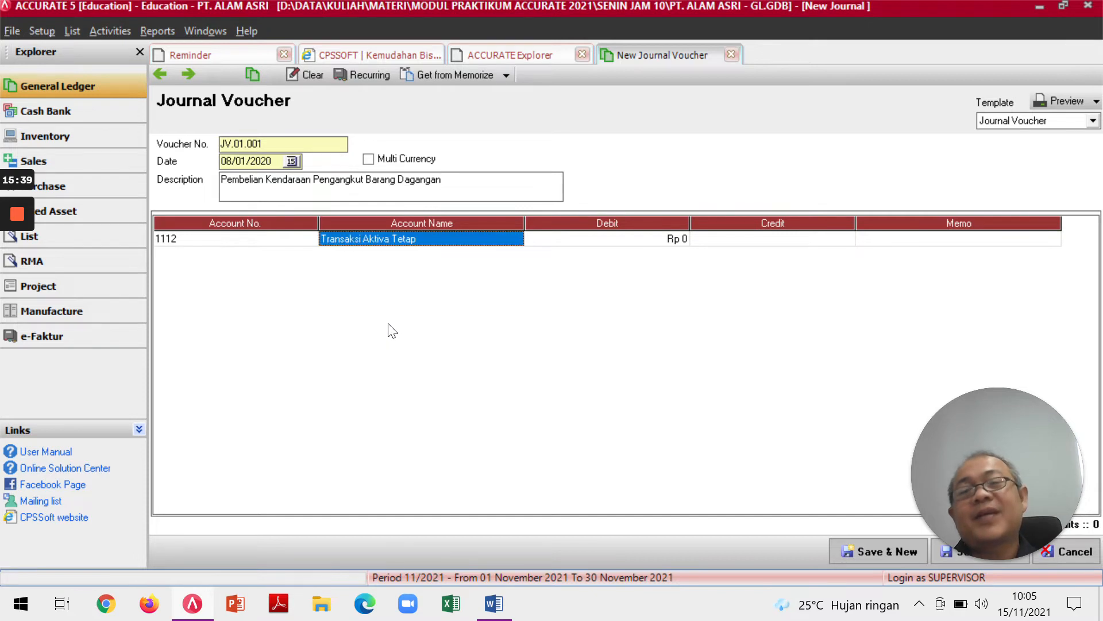
key(Tab)
text(2)
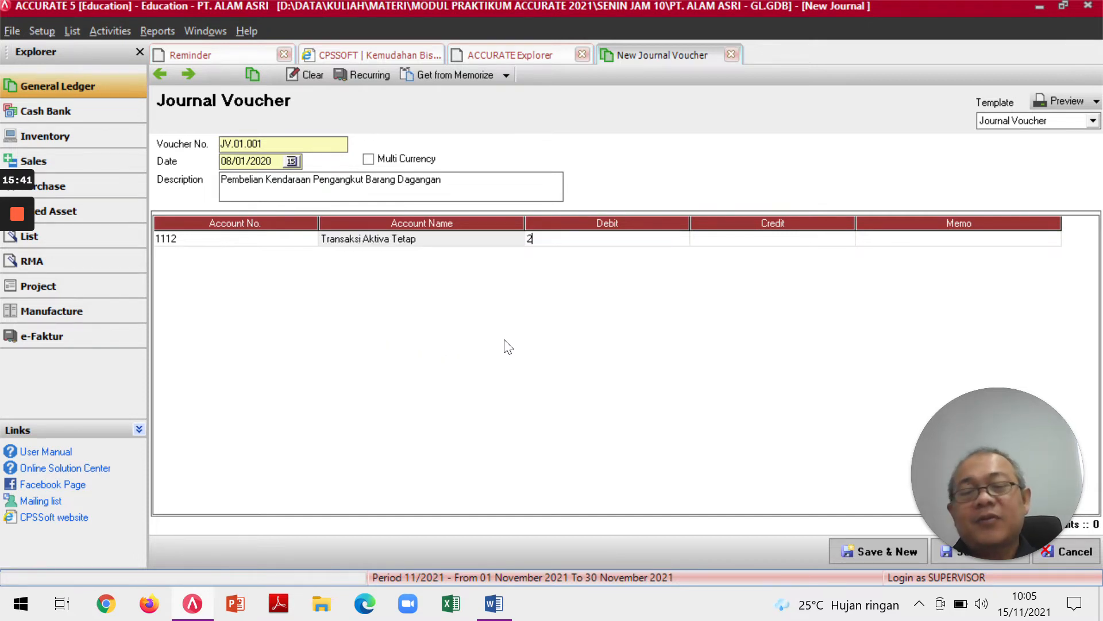
text(00000000)
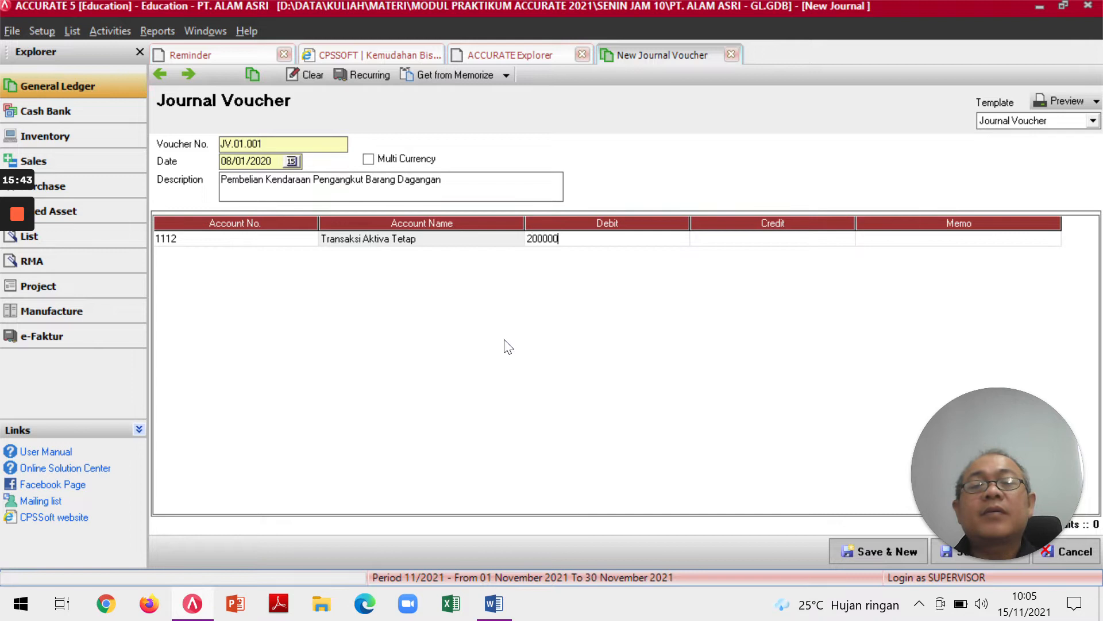
key(Tab)
key(Tab)
key(Tab)
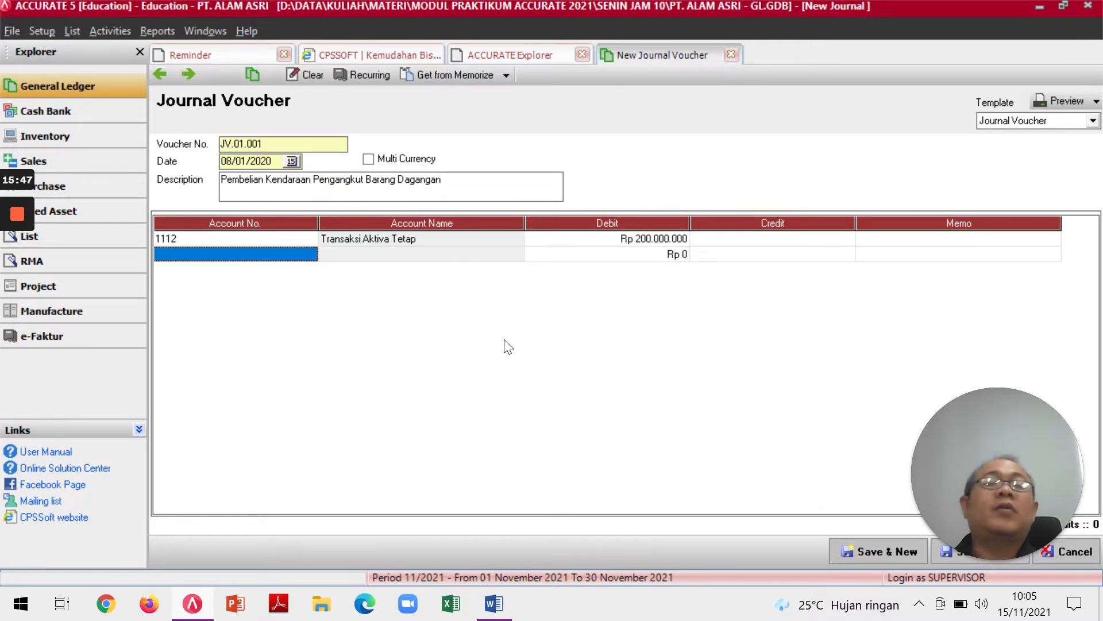
Check the down payment terms in the Word example and assign GL account BCA IDR to the second journal line in ACCURATE 5.
key(alt+Tab)
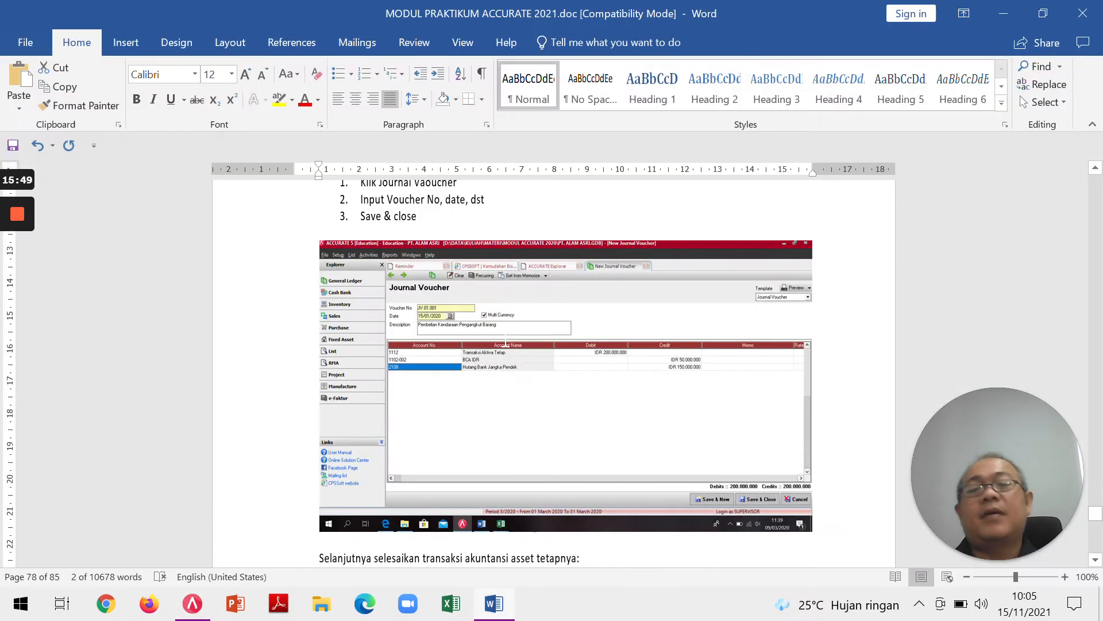
scroll(506, 345, up, 3)
scroll(551, 374, up, 4)
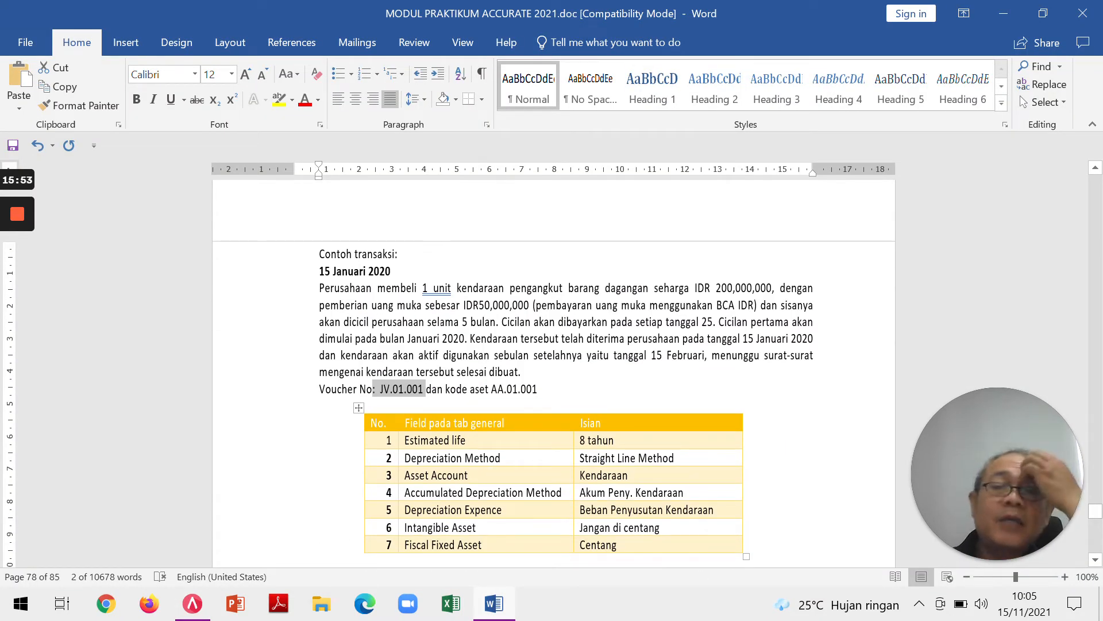
key(alt+Tab)
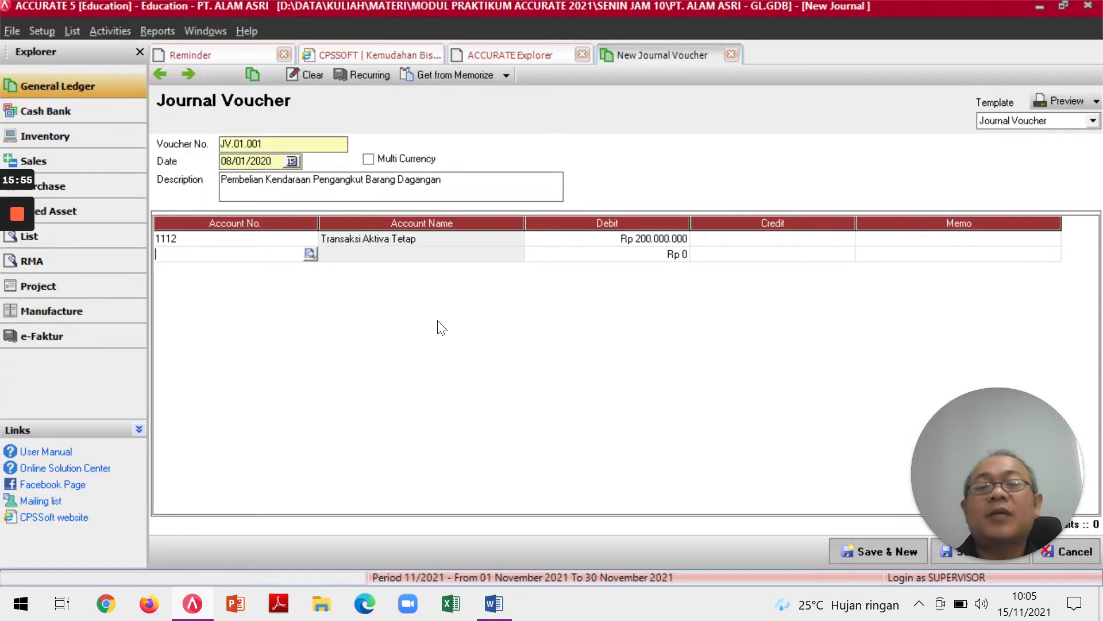
key(alt+Tab)
key(alt+Tab)
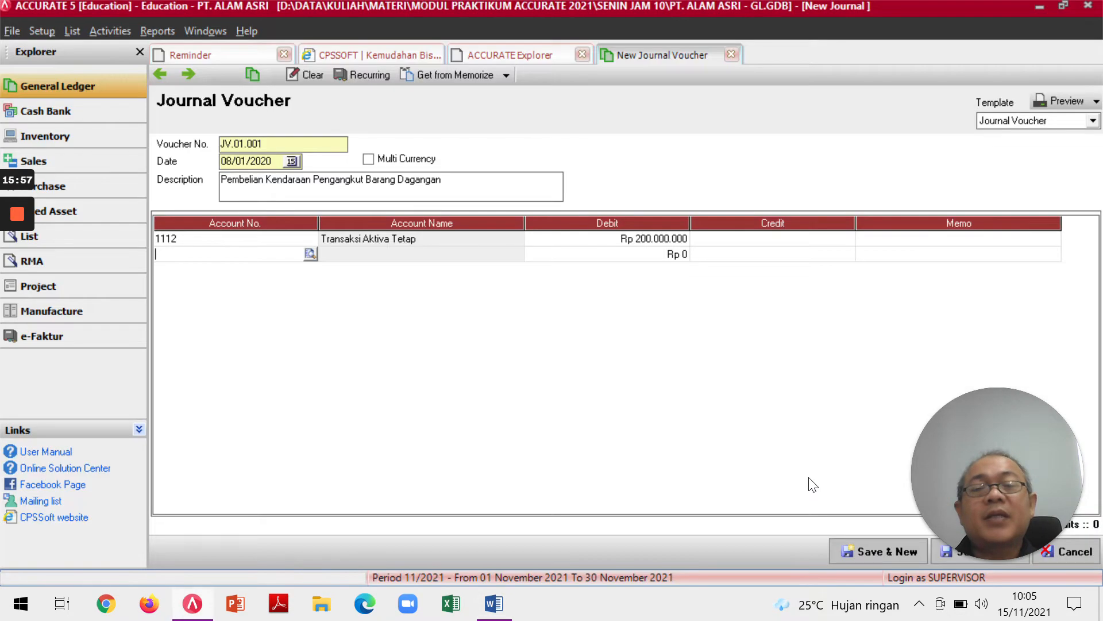
text(bca)
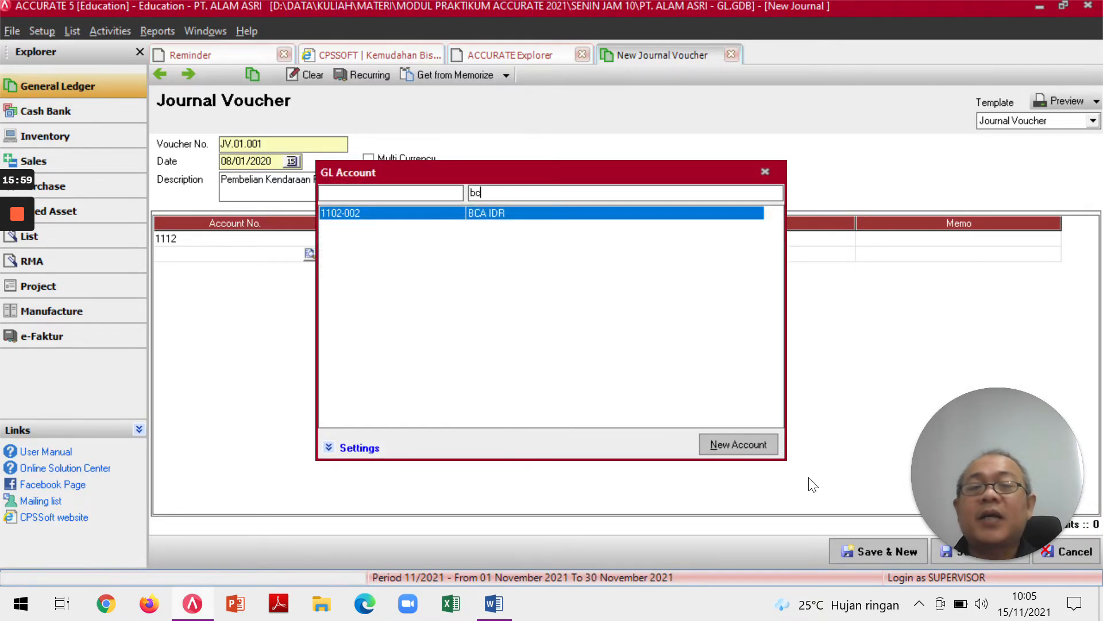
key(Return)
Set the credit amount of the BCA IDR line to Rp 50.000.000 and move on to a third journal line.
key(Tab)
key(Tab)
key(Tab)
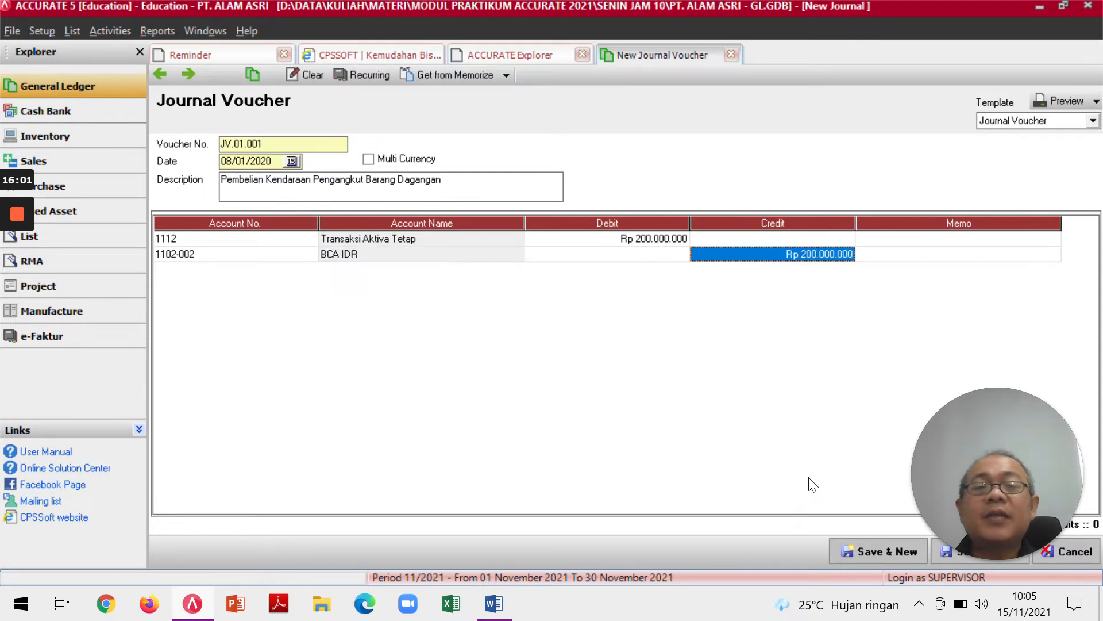
text(50000000)
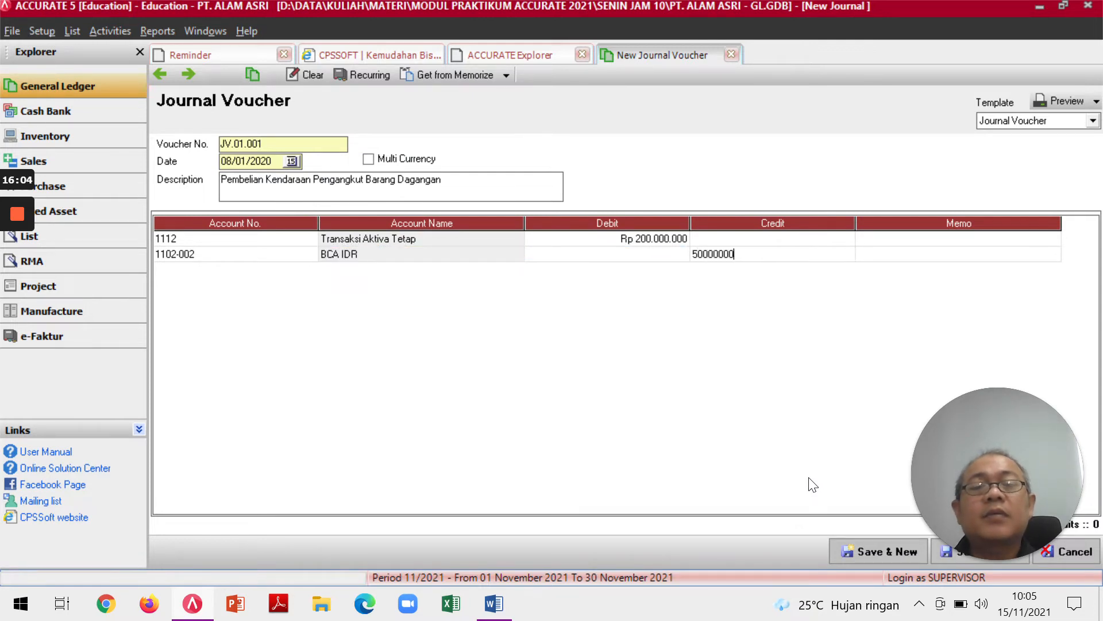
key(Tab)
key(Tab)
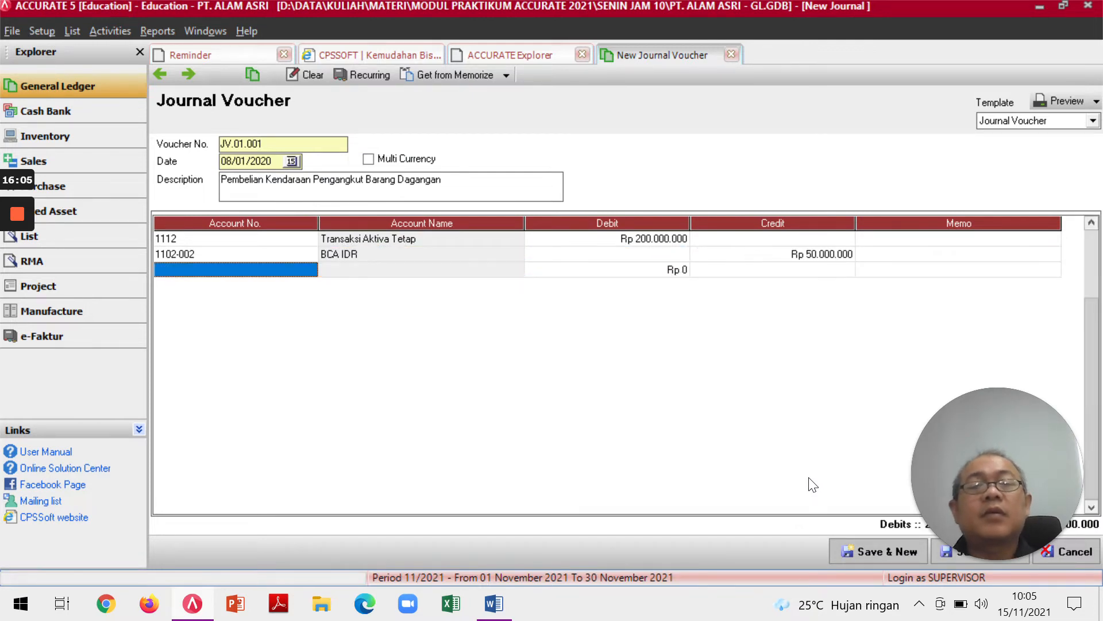
Check the remaining debt terms in the Word example and search the ACCURATE 5 GL accounts for a suitable hutang account.
key(alt+Tab)
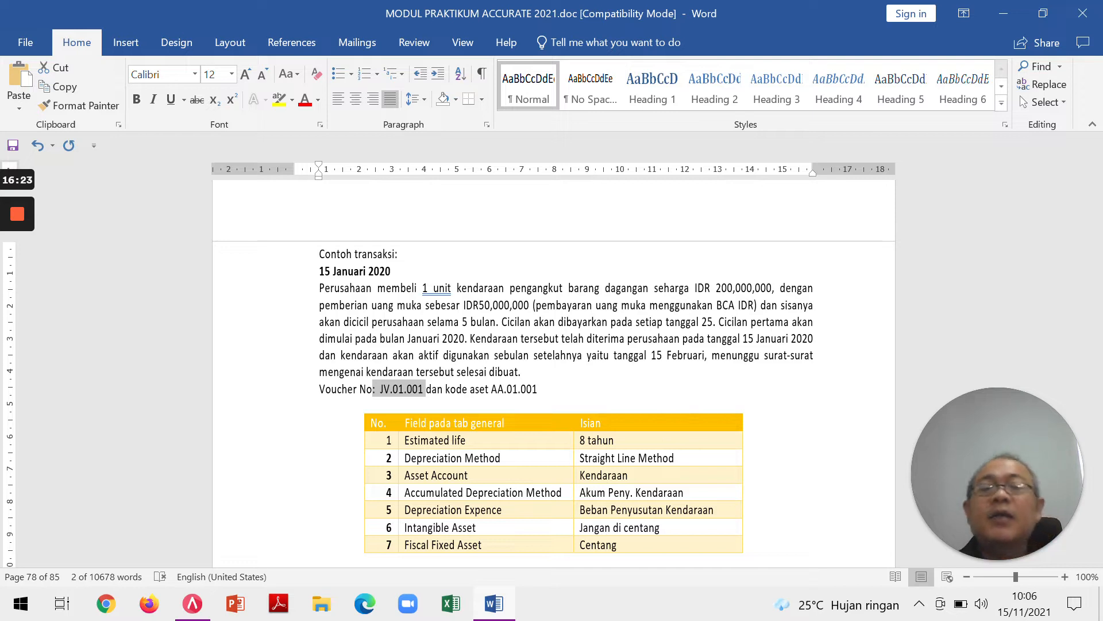
key(alt+Tab)
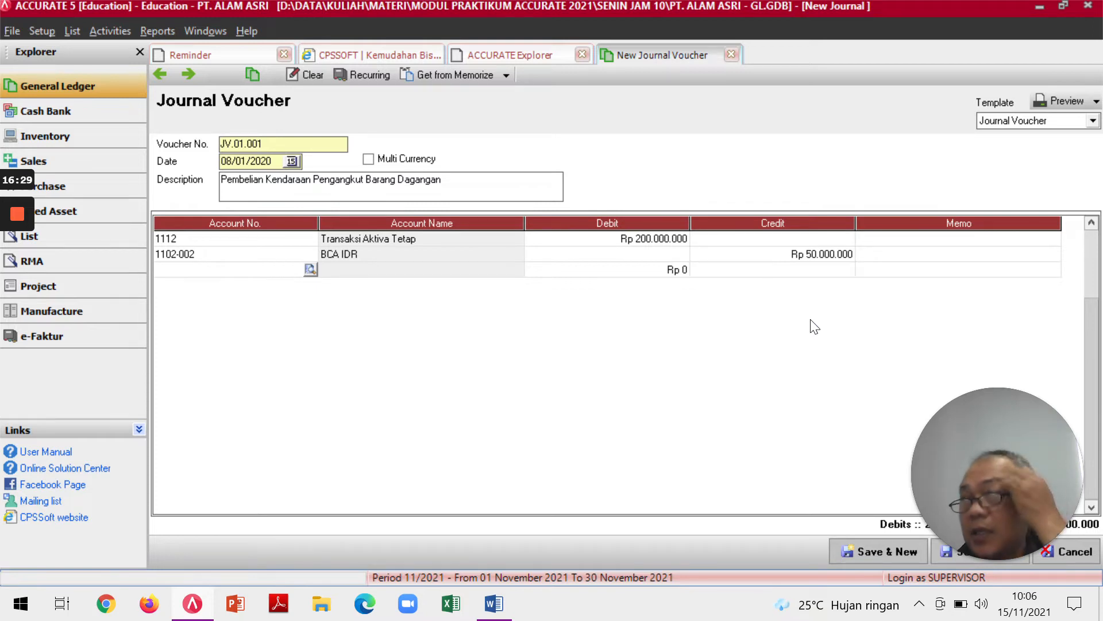
text(hut)
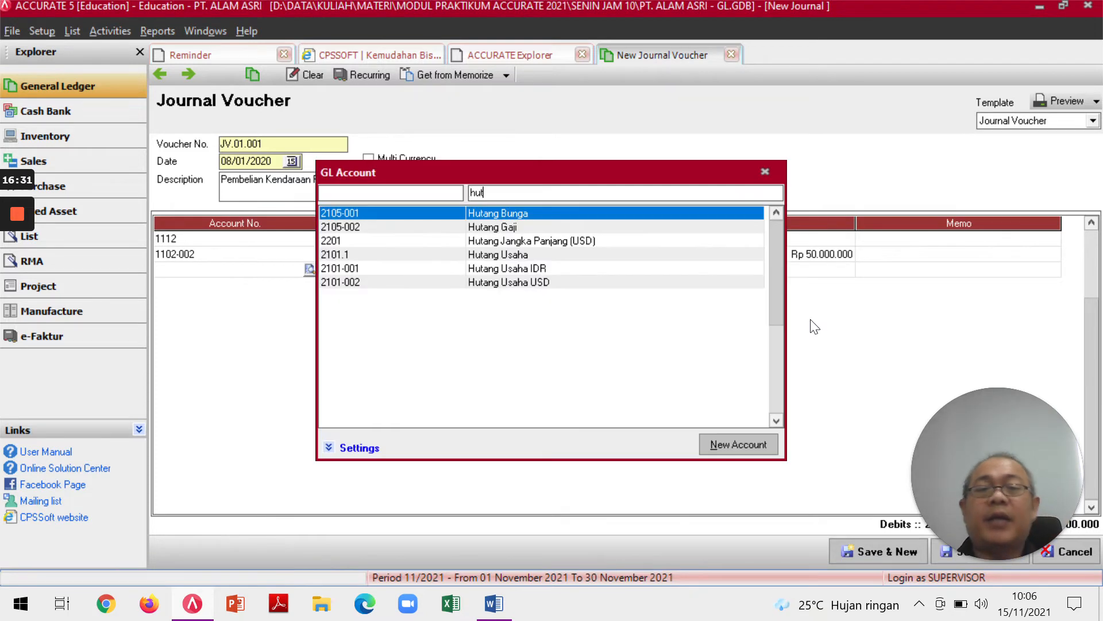
key(Down)
key(Down)
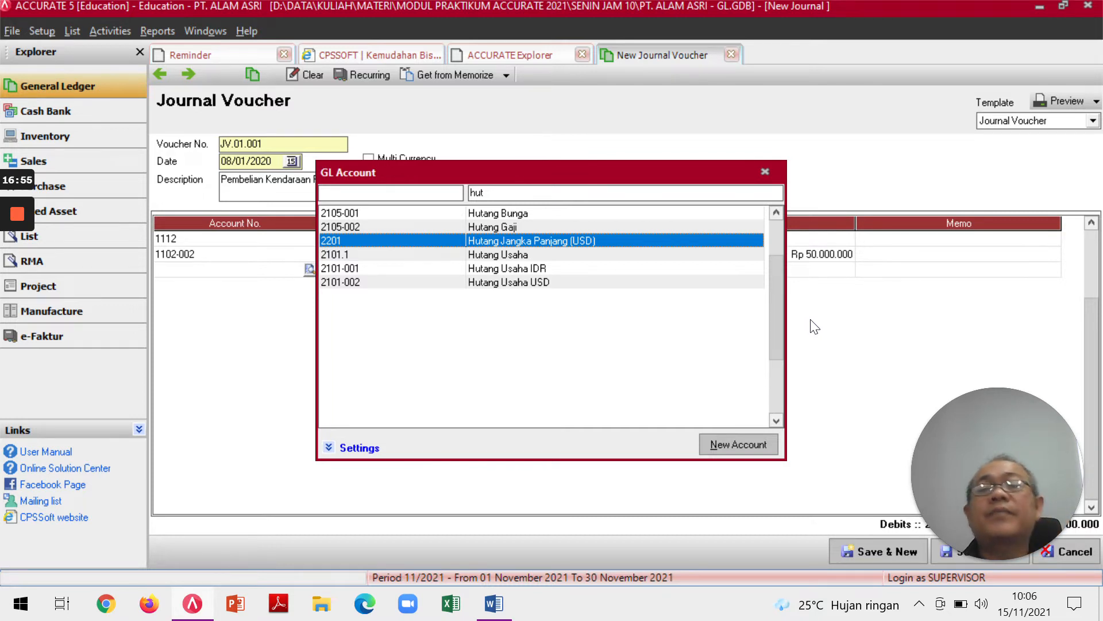
scroll(534, 254, up, 2)
scroll(531, 258, down, 5)
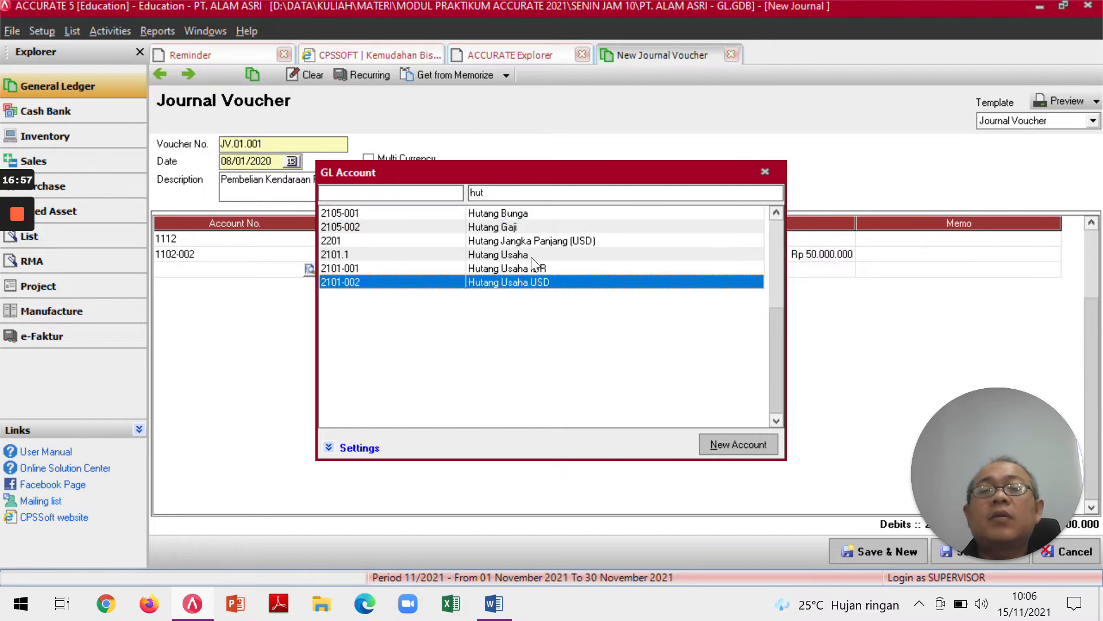
scroll(540, 268, up, 5)
scroll(542, 282, down, 5)
scroll(542, 290, up, 5)
scroll(539, 285, down, 5)
scroll(539, 286, up, 5)
scroll(540, 286, down, 5)
scroll(540, 286, up, 5)
scroll(540, 285, down, 5)
scroll(541, 286, up, 5)
scroll(543, 291, down, 5)
scroll(543, 294, up, 5)
scroll(542, 298, down, 5)
scroll(541, 300, up, 5)
scroll(540, 306, down, 4)
scroll(540, 306, up, 4)
scroll(543, 302, down, 2)
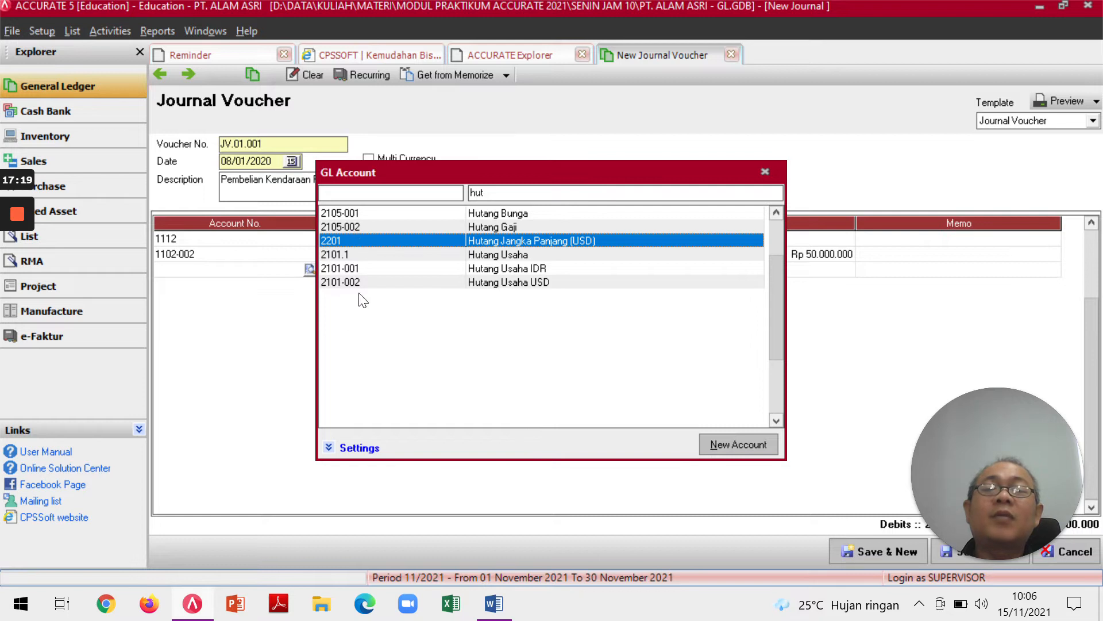
Examine the third line's debt account in the Word sample voucher and discard the blank new account form in ACCURATE 5.
click(731, 446)
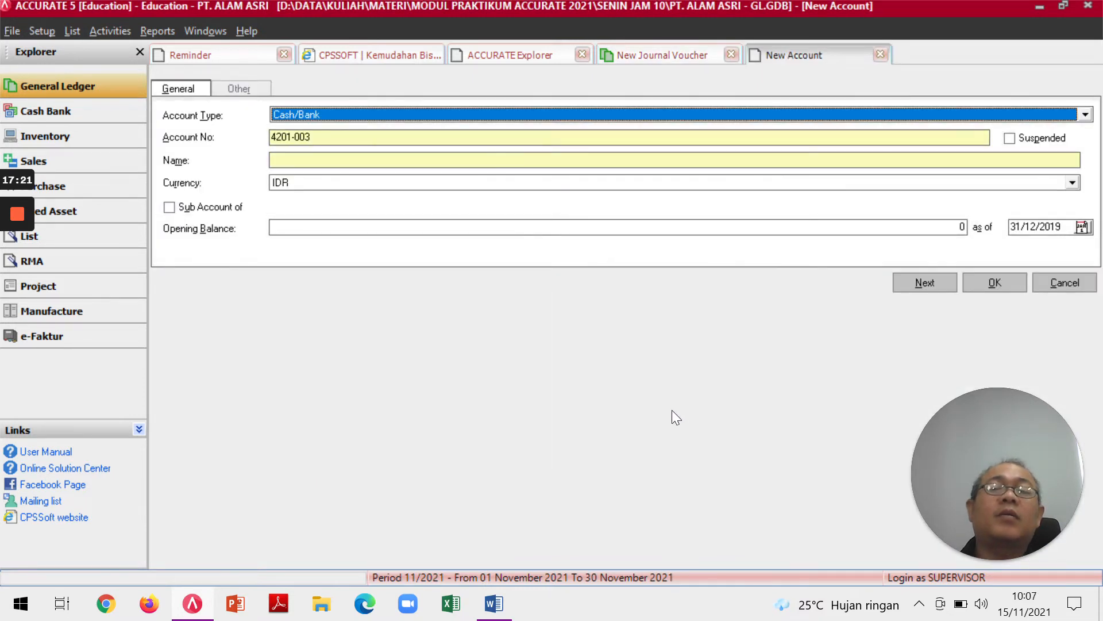
key(alt+Tab)
scroll(553, 373, down, 12)
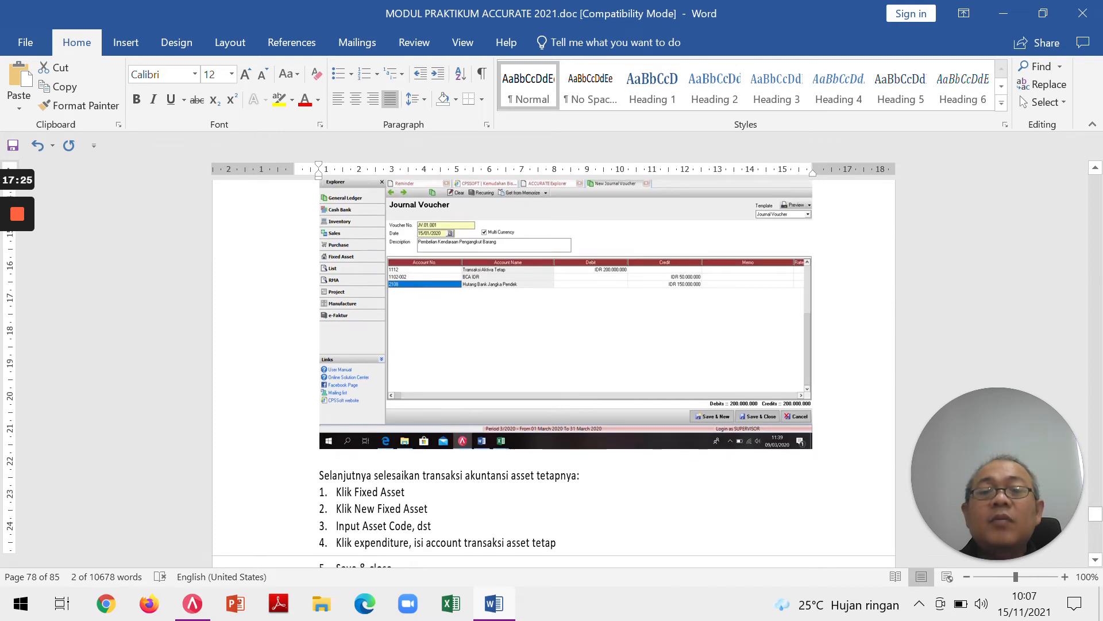
click(1038, 575)
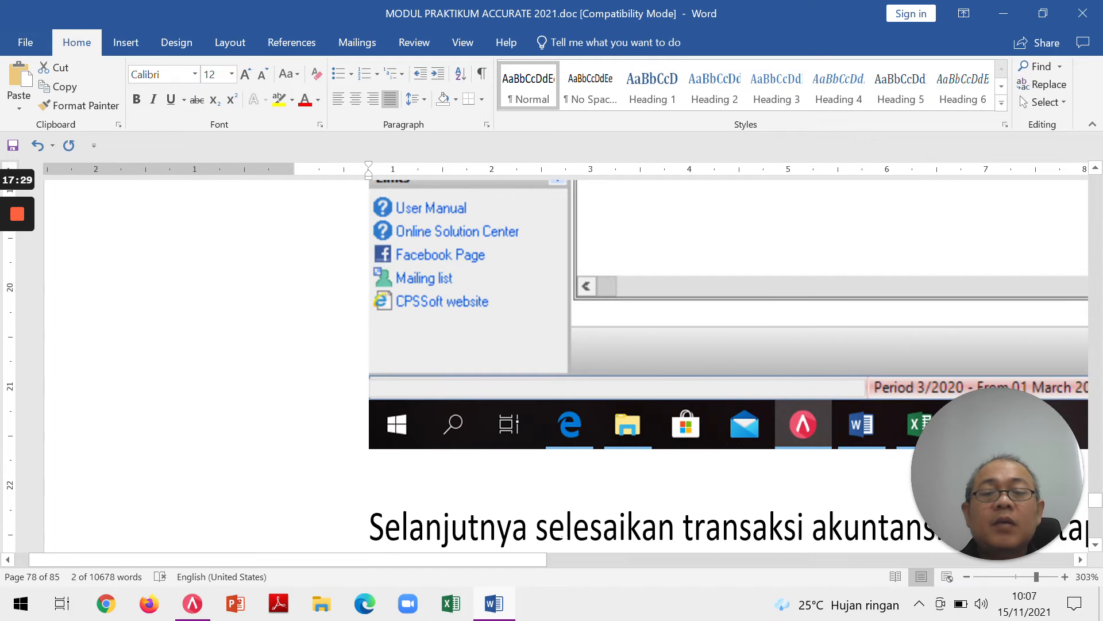
drag(510, 555, 640, 558)
scroll(641, 558, up, 8)
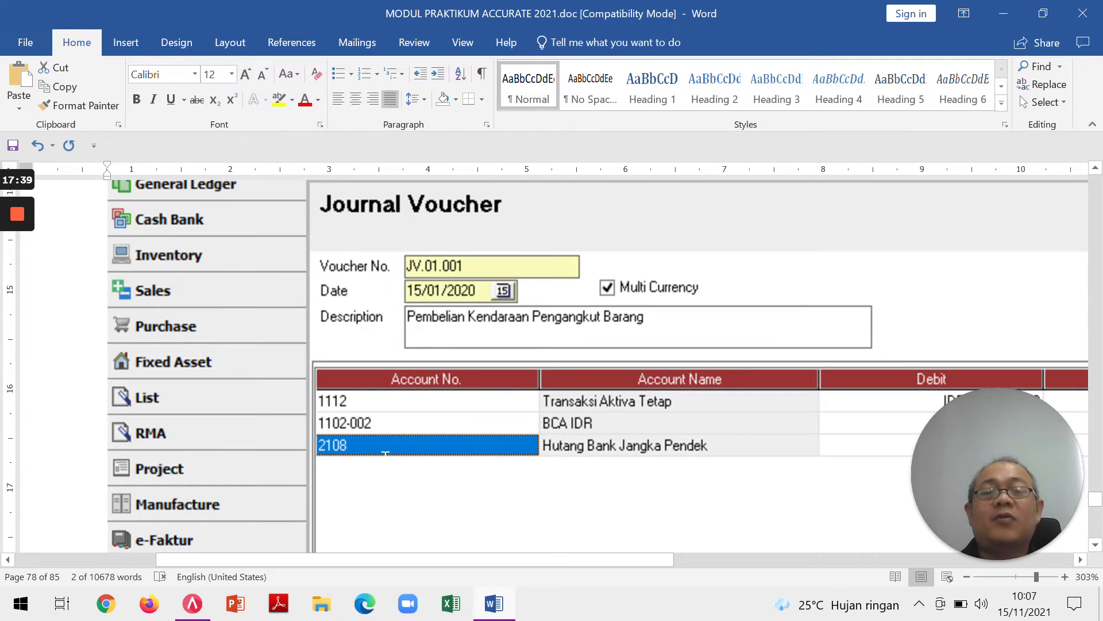
key(alt+Tab)
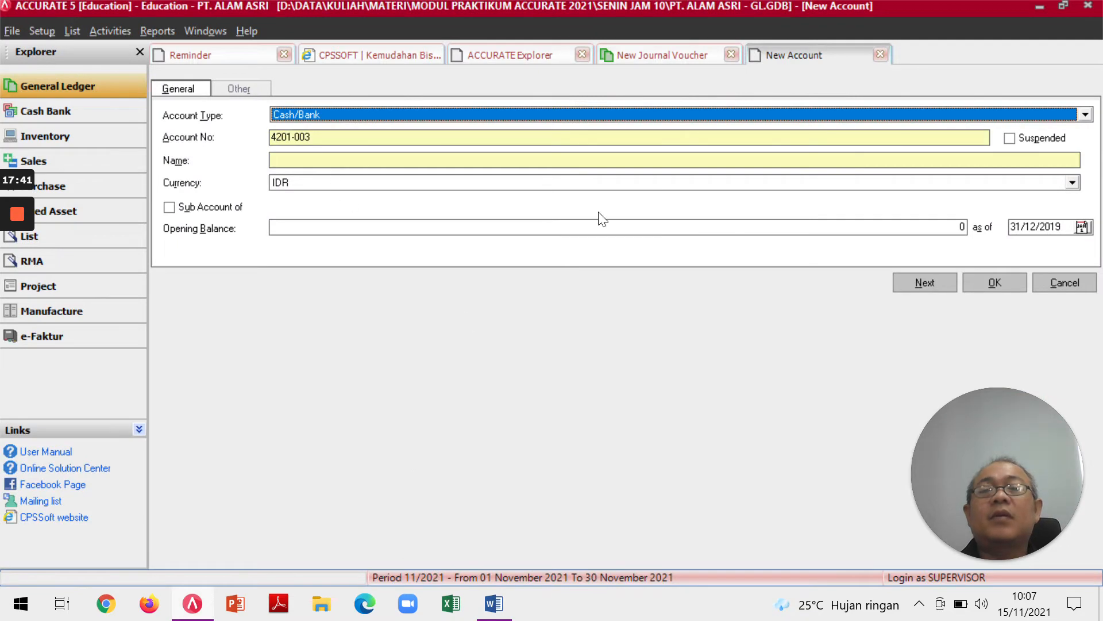
click(1064, 282)
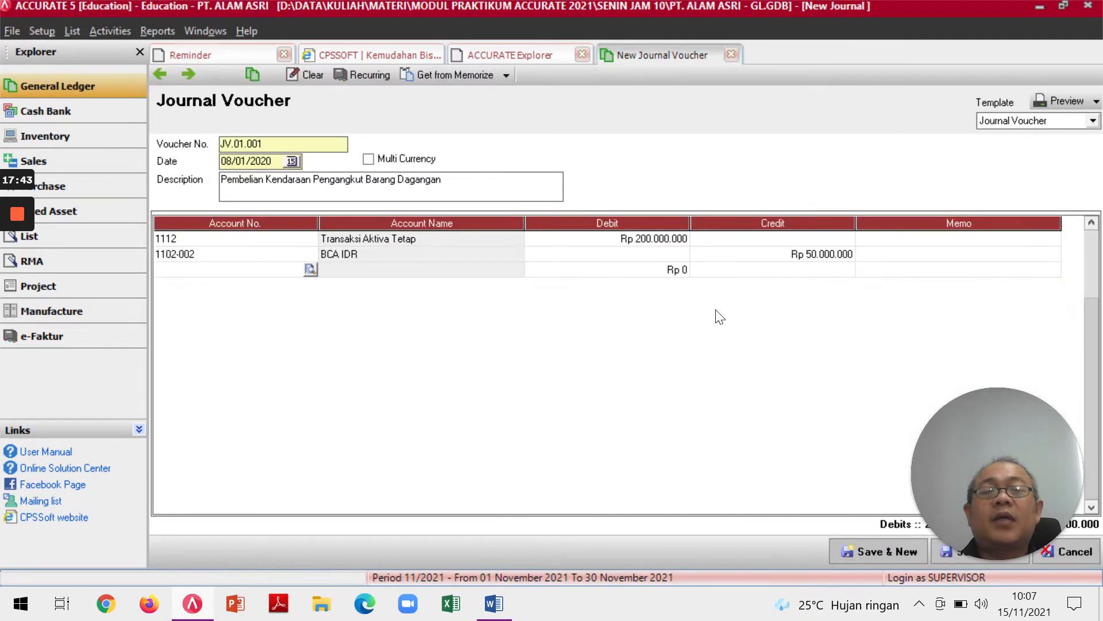
Start a new GL account from the hutang account search on the third journal line.
click(277, 272)
text(hu)
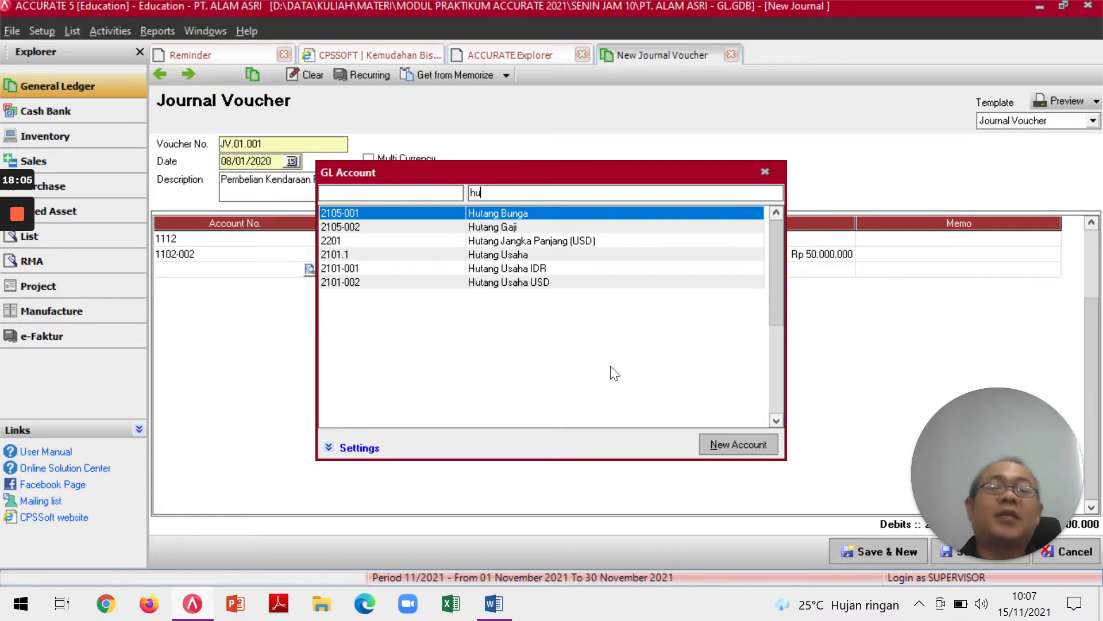
click(739, 444)
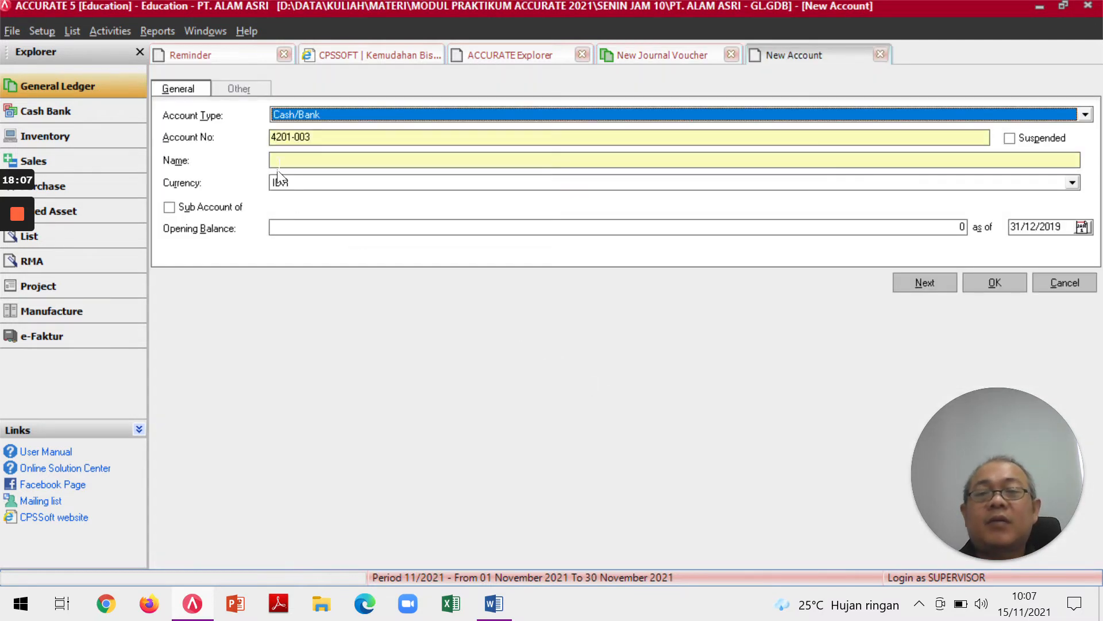
Set the new account's type to Long Term Liability.
click(1085, 114)
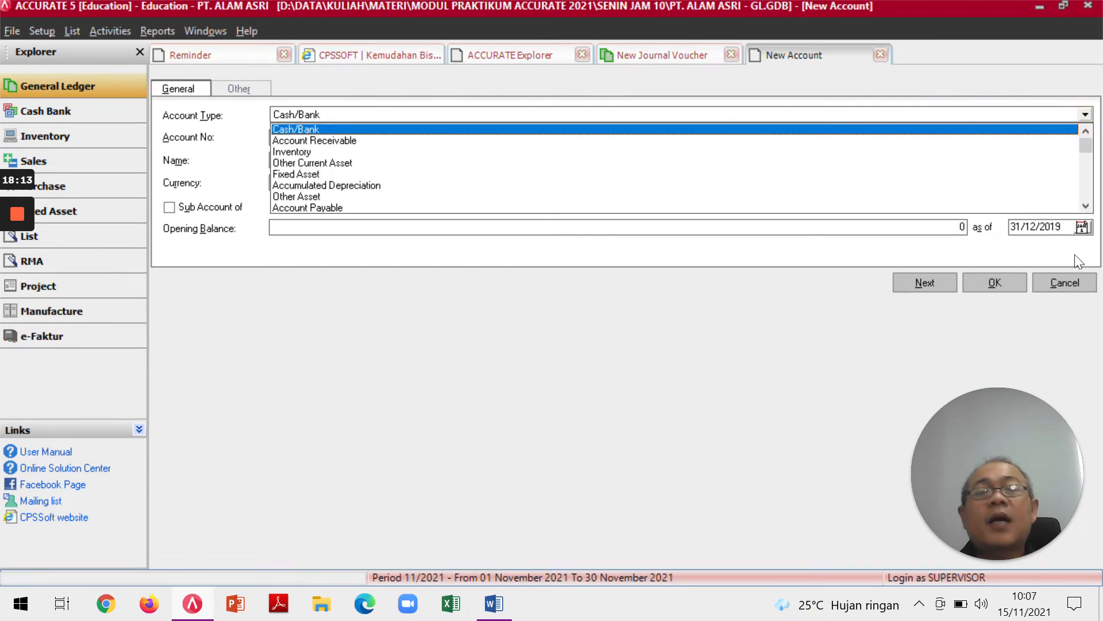
click(1086, 206)
click(1086, 205)
click(1086, 206)
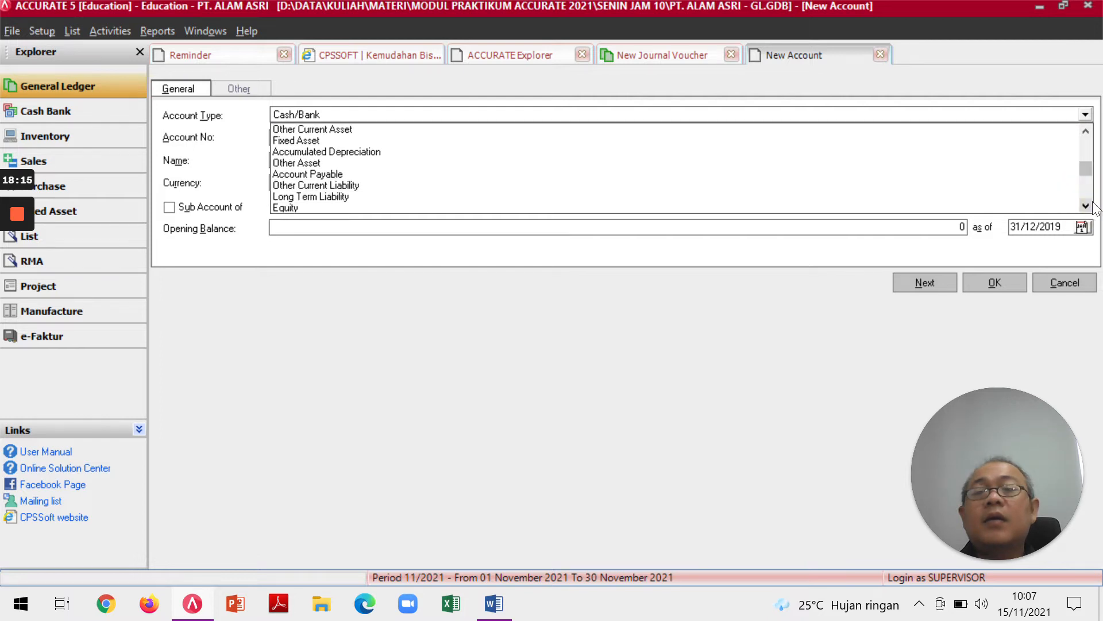
click(326, 198)
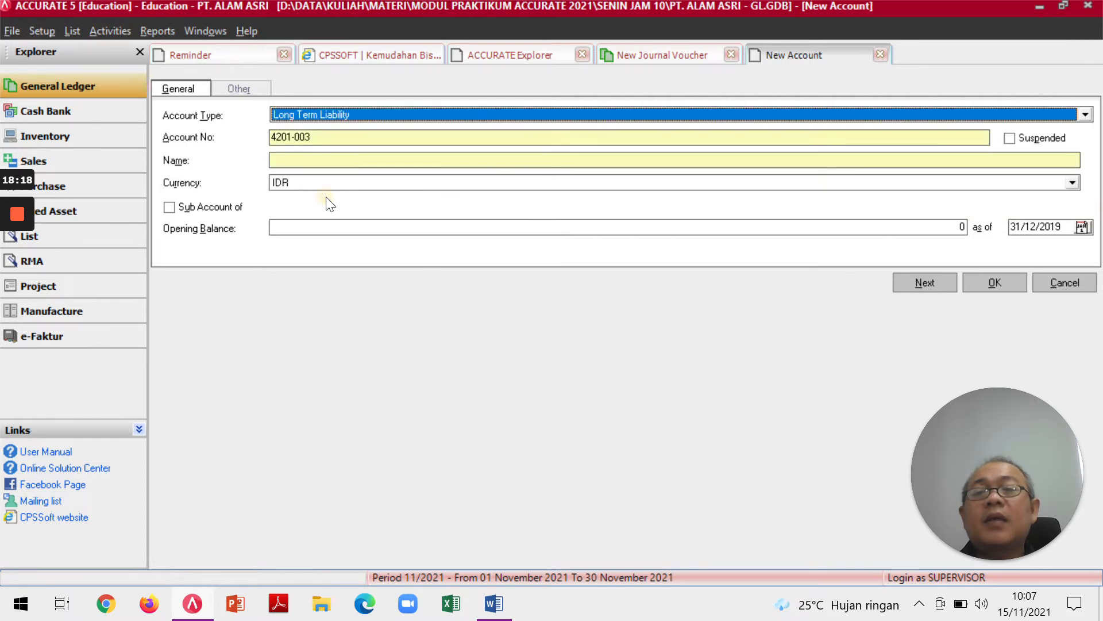
Check the debt account in the Word sample voucher and set the new account's type to Other Current Liability in ACCURATE 5.
click(330, 137)
drag(330, 136, 253, 137)
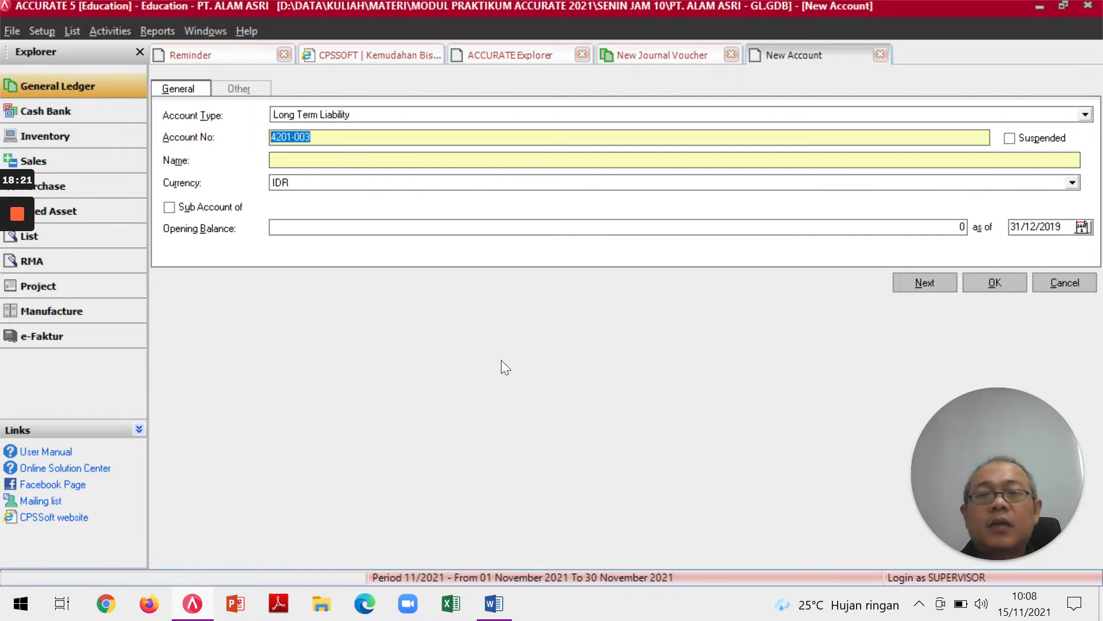
key(alt+Tab)
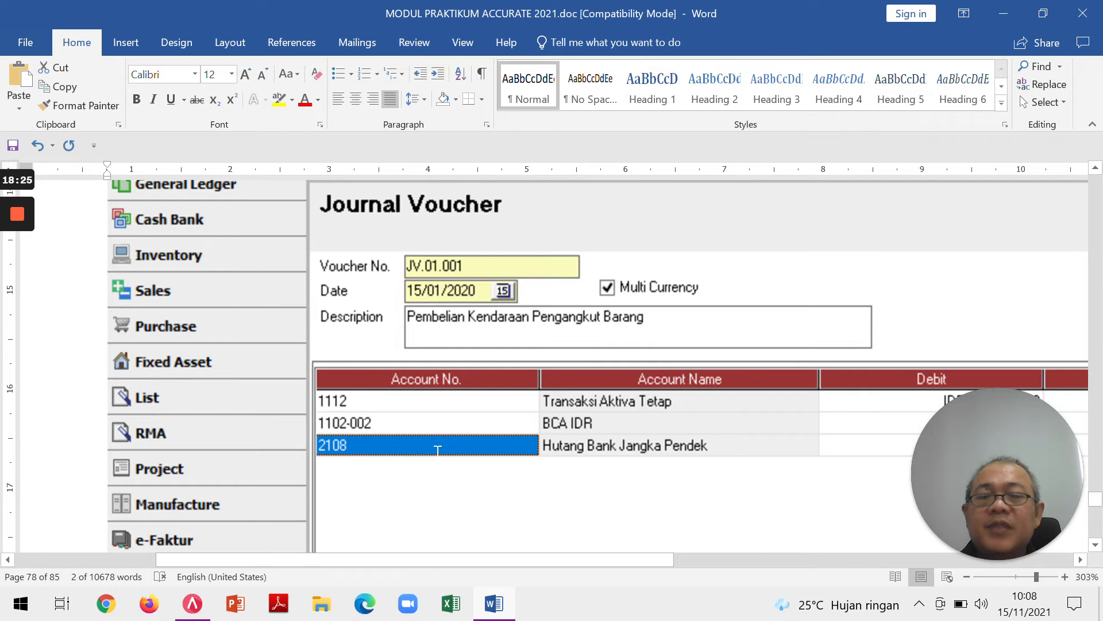
key(alt+Tab)
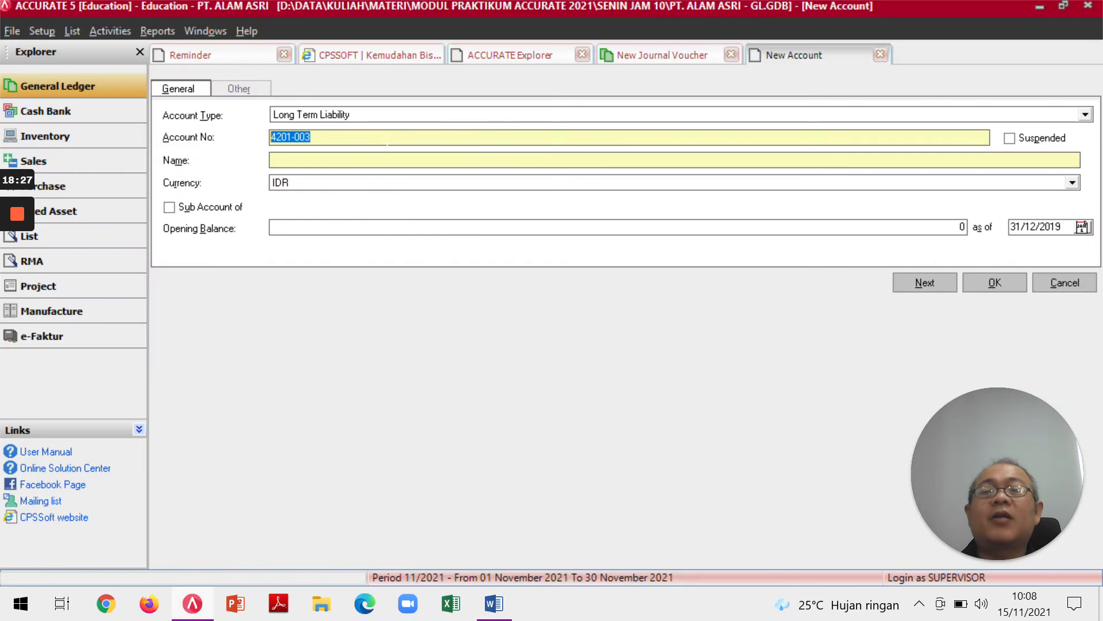
click(1085, 113)
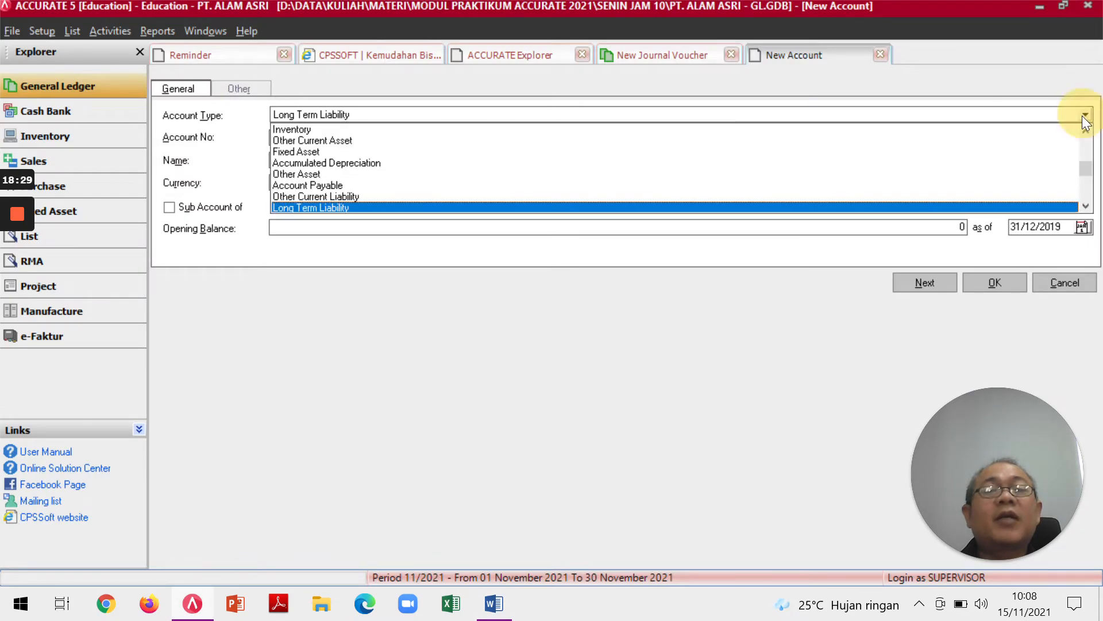
click(337, 197)
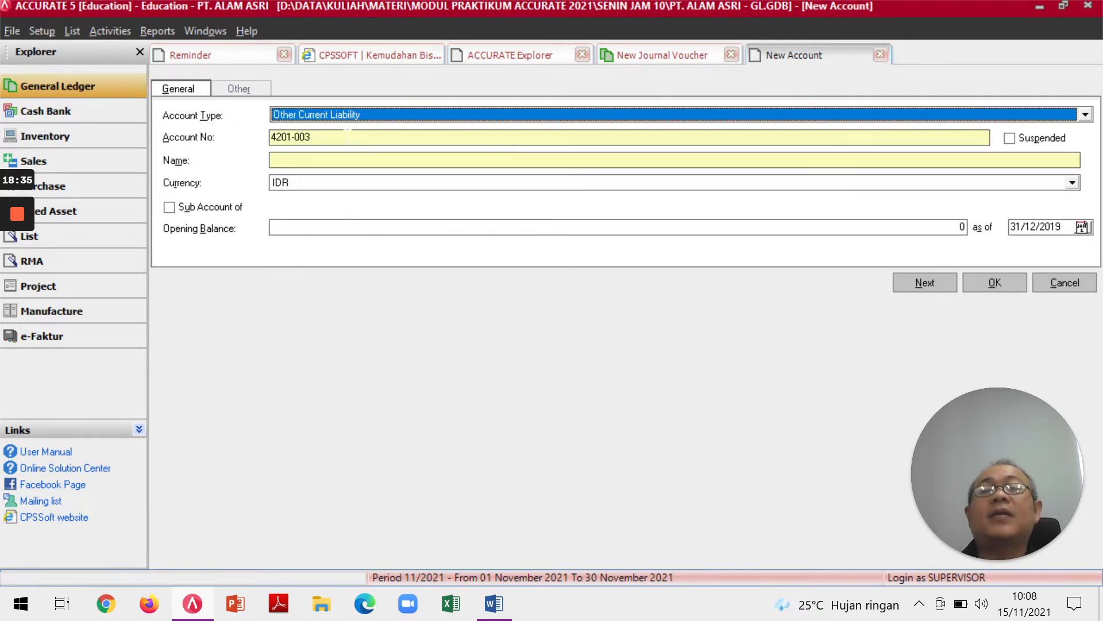
Set the new GL account's number to 2108, comparing it with the sample voucher in Word.
key(Tab)
text(21)
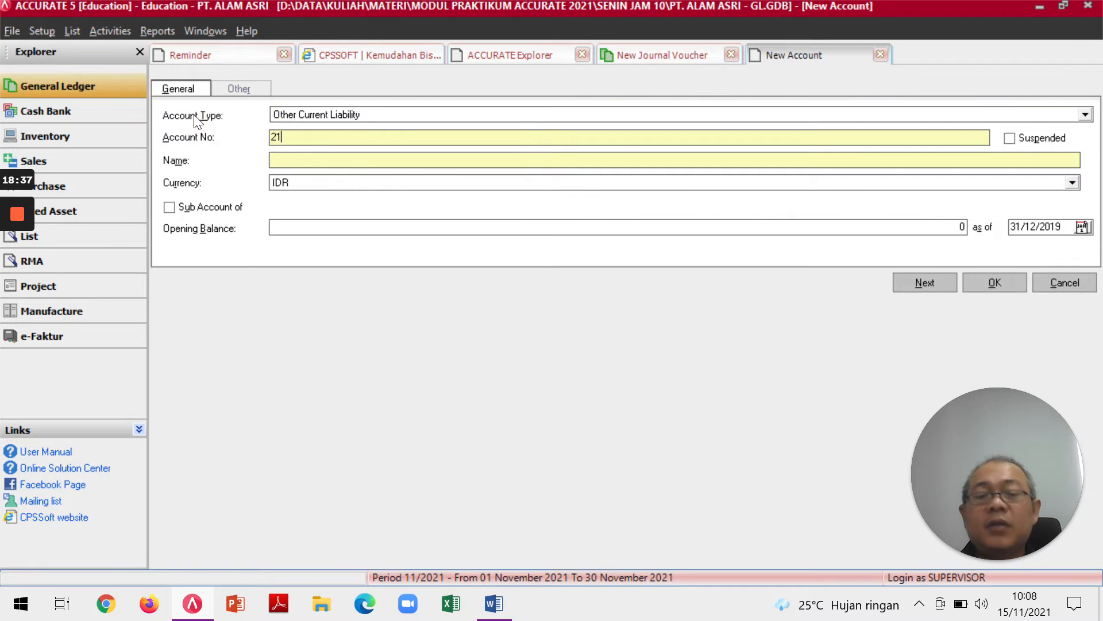
key(alt+Tab)
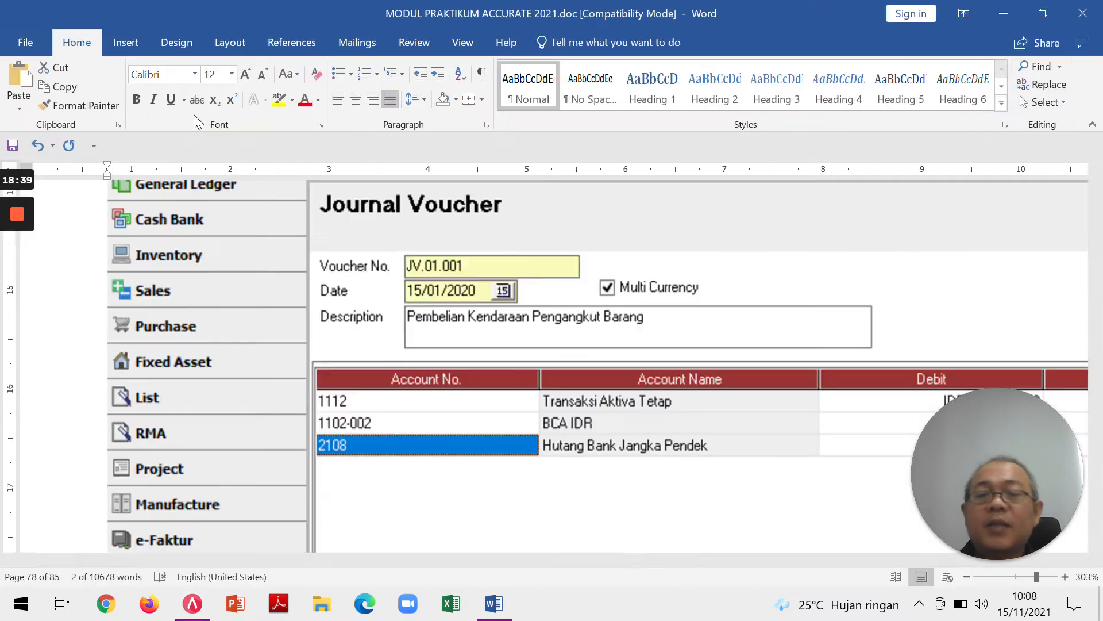
key(alt+Tab)
click(292, 136)
key(BackSpace)
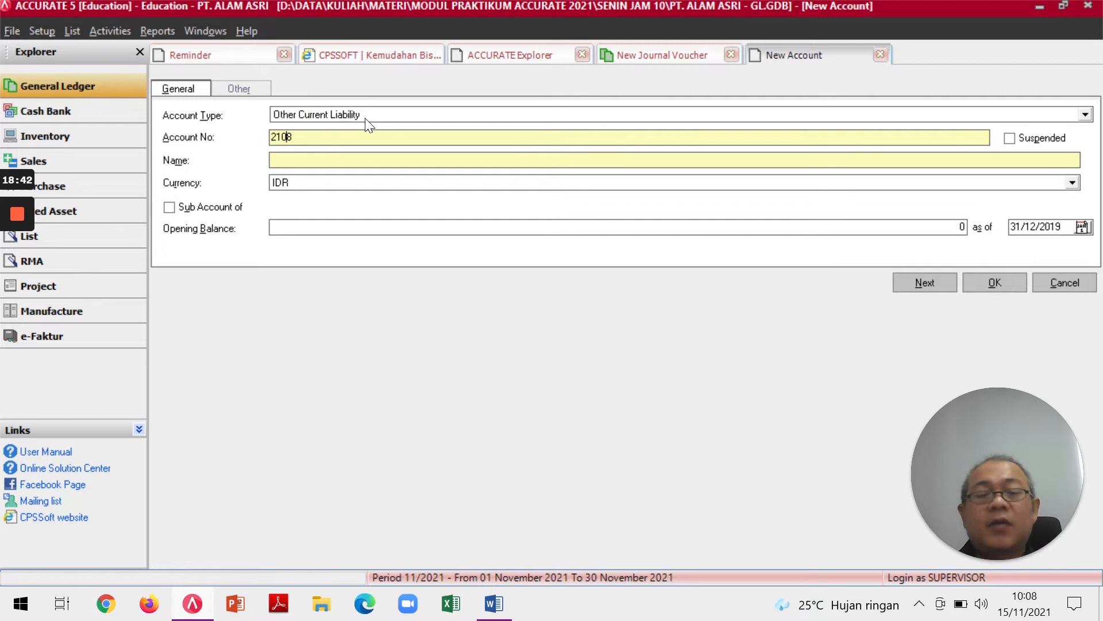
Name the new account Hutang Bank Jangka Pendek and save it for use on the third journal line.
click(372, 157)
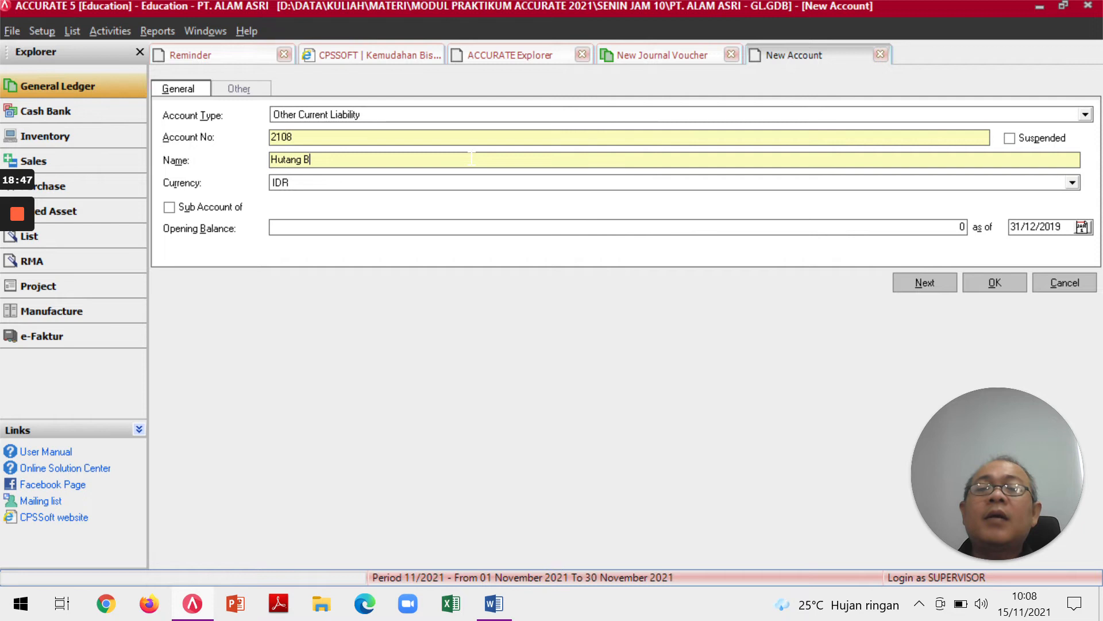
text(Hutang Bank Jangka Pendek)
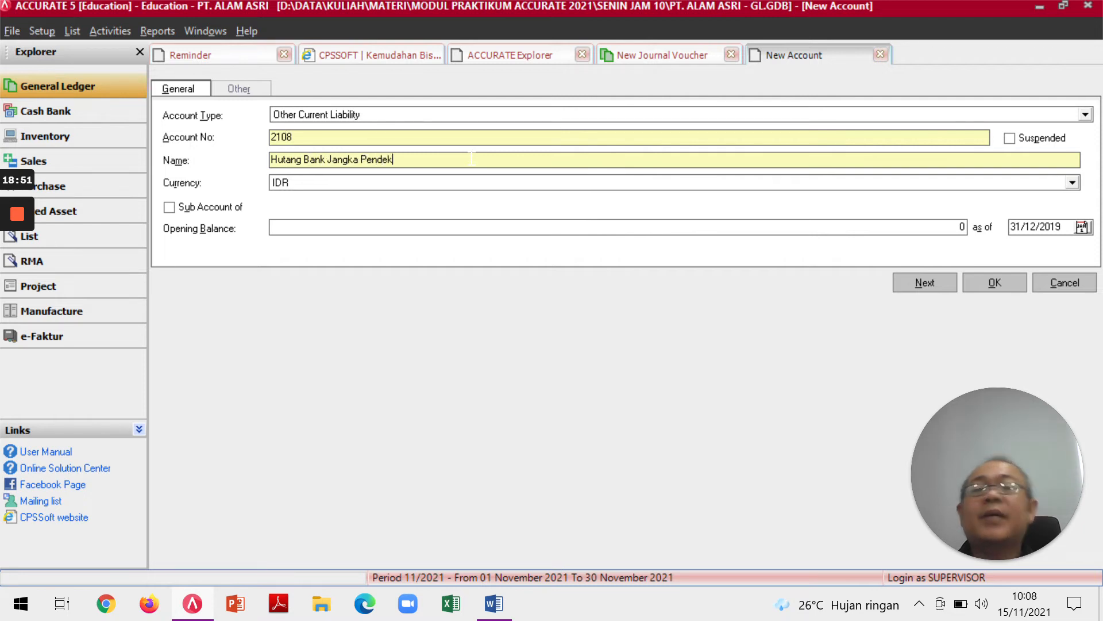
click(990, 284)
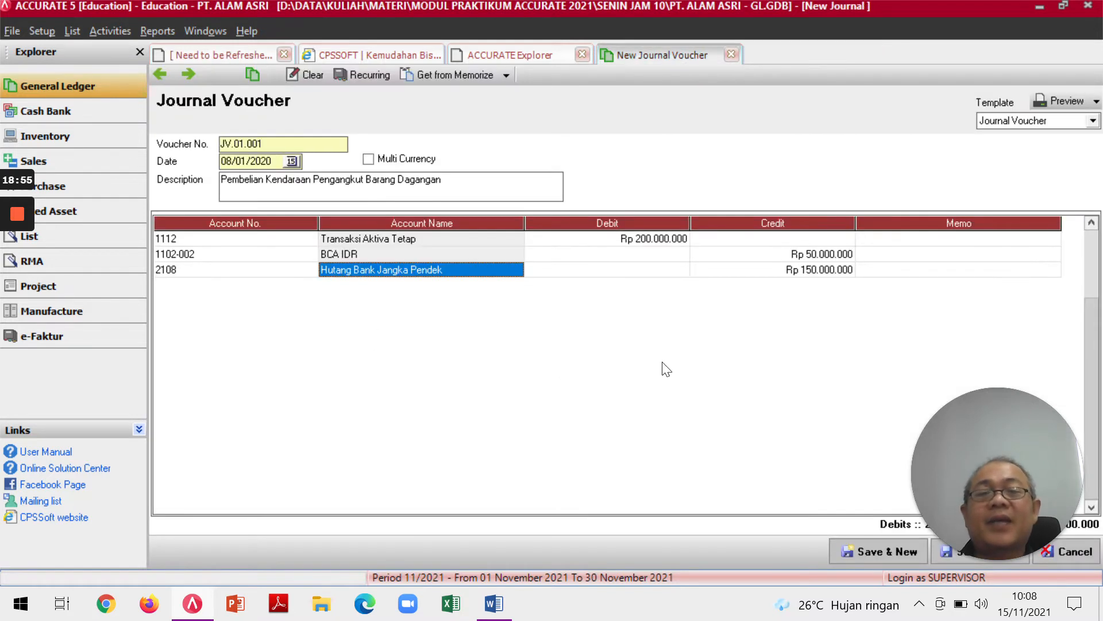
Go through the third journal line's fields, then save and close journal voucher JV.01.001.
key(Tab)
key(Tab)
key(Tab)
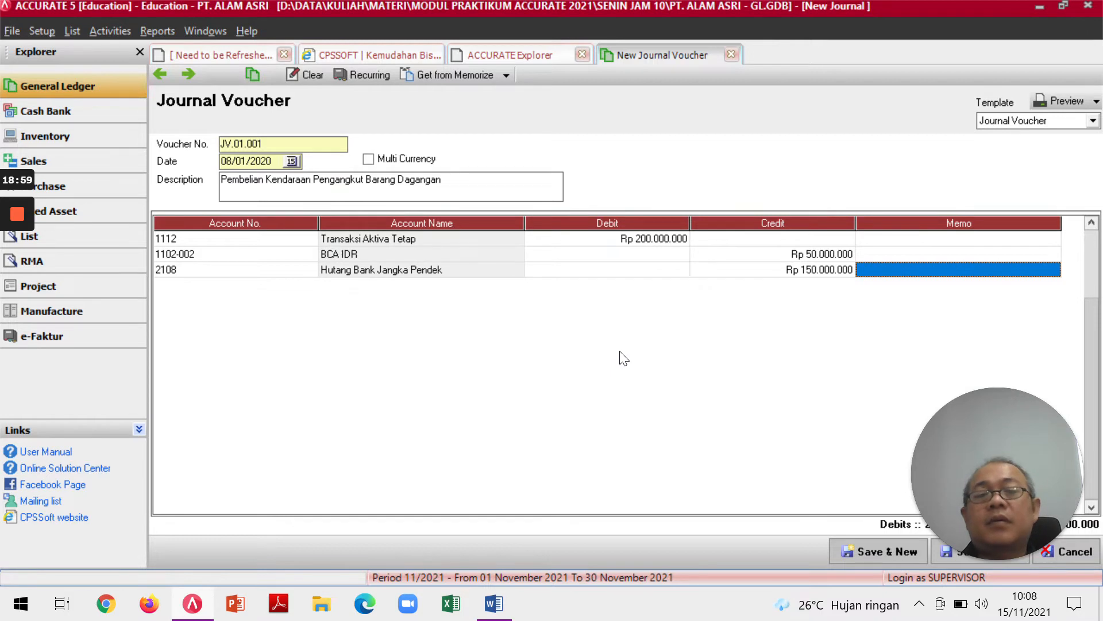
key(Tab)
key(Up)
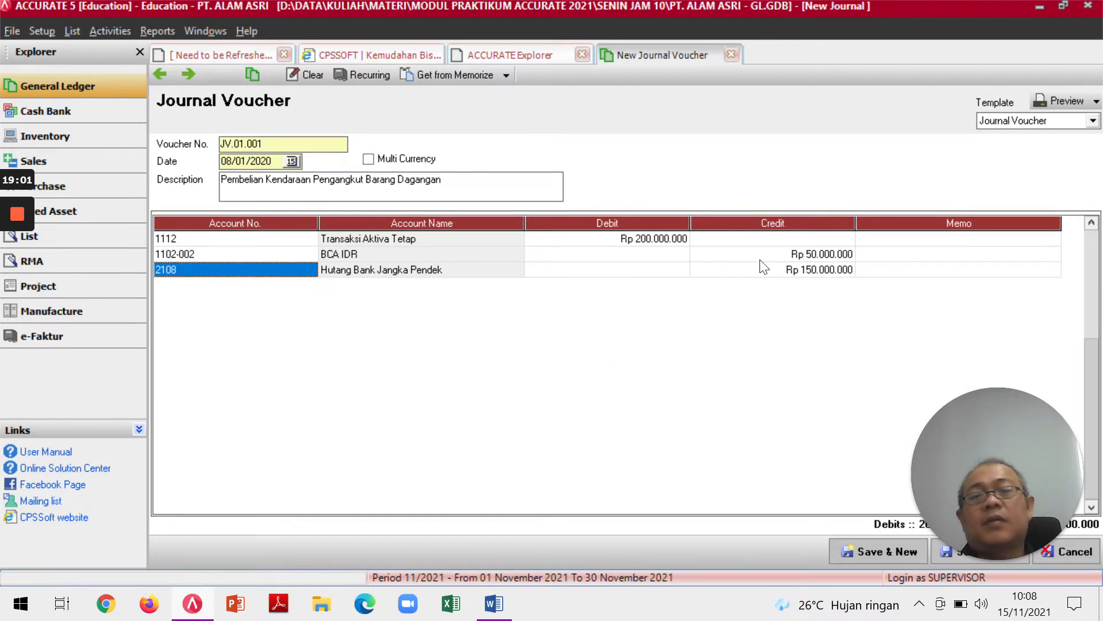
drag(1000, 428, 227, 391)
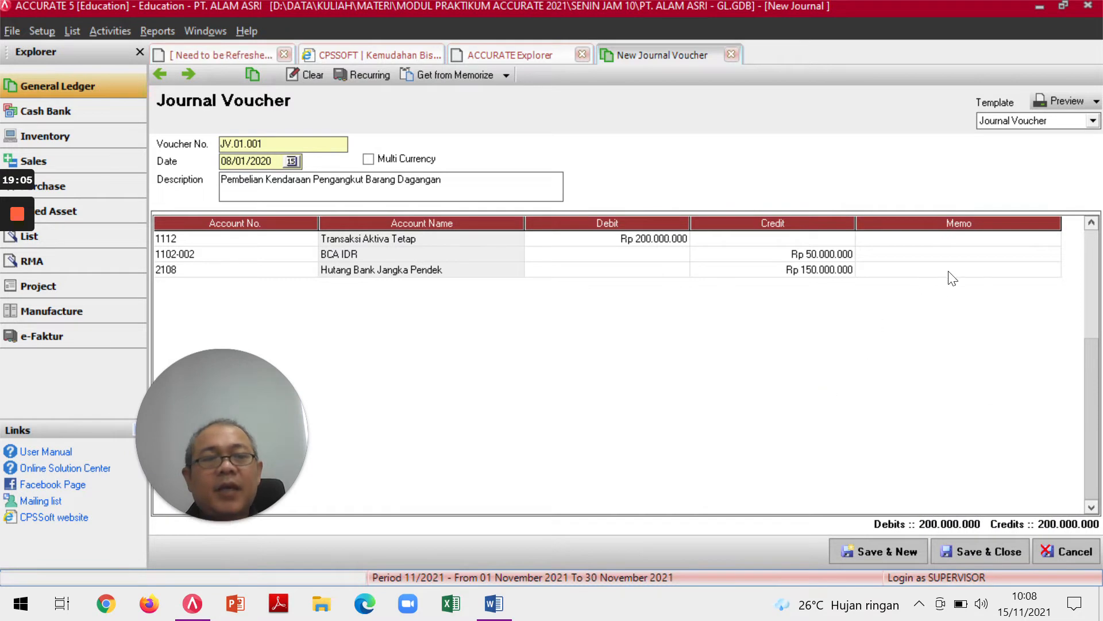
click(976, 553)
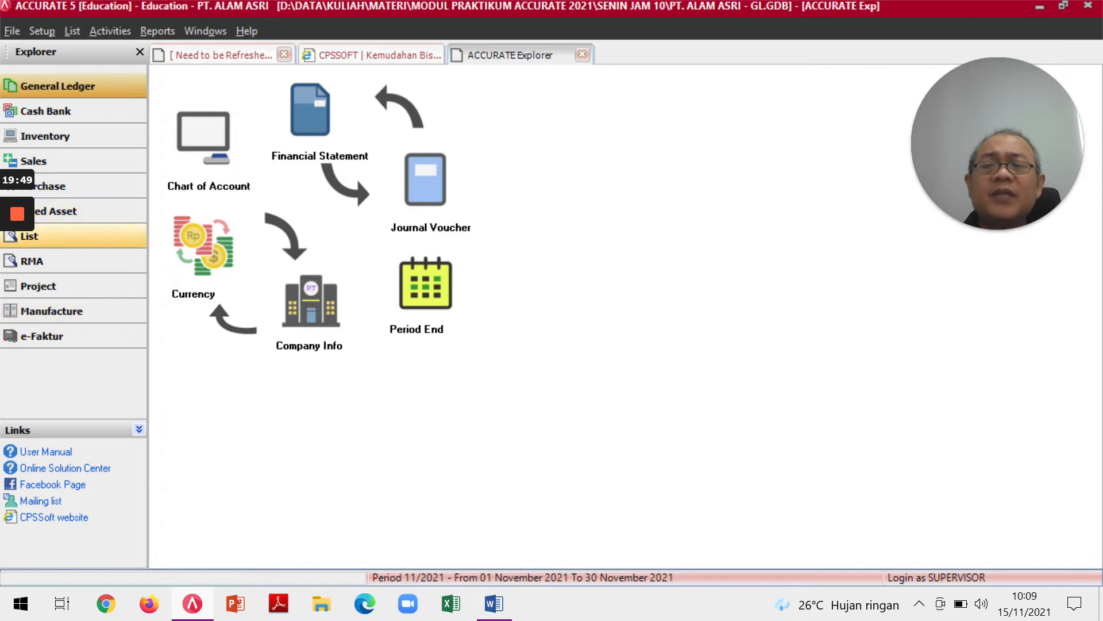
Open the Fixed Asset module in ACCURATE 5 and return to the vehicle purchase example and its asset field table in Word.
click(69, 211)
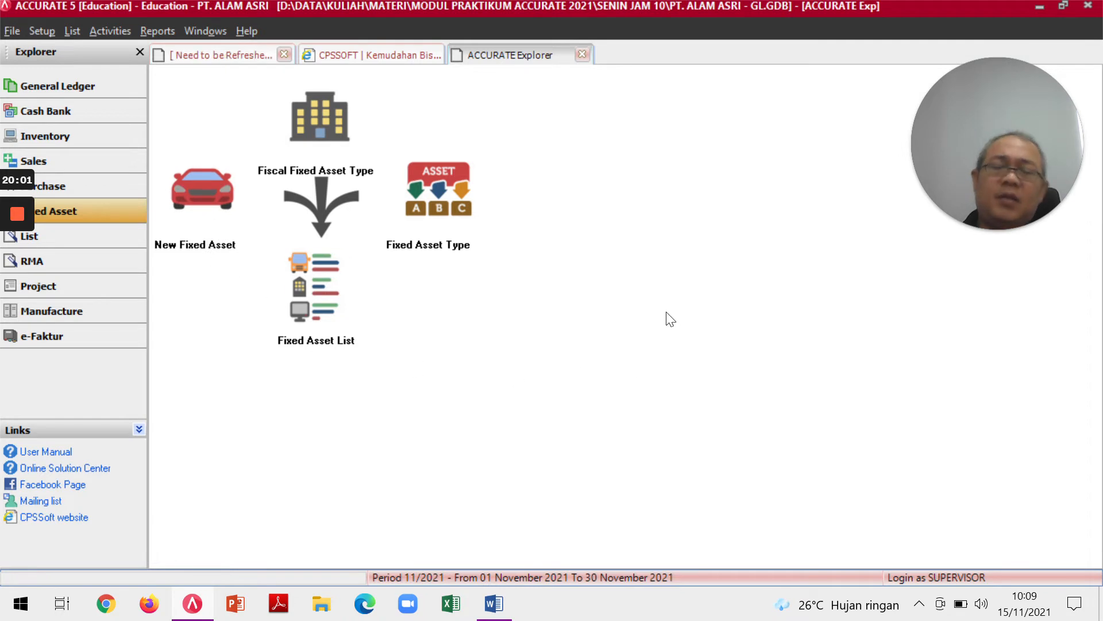
key(alt+Tab)
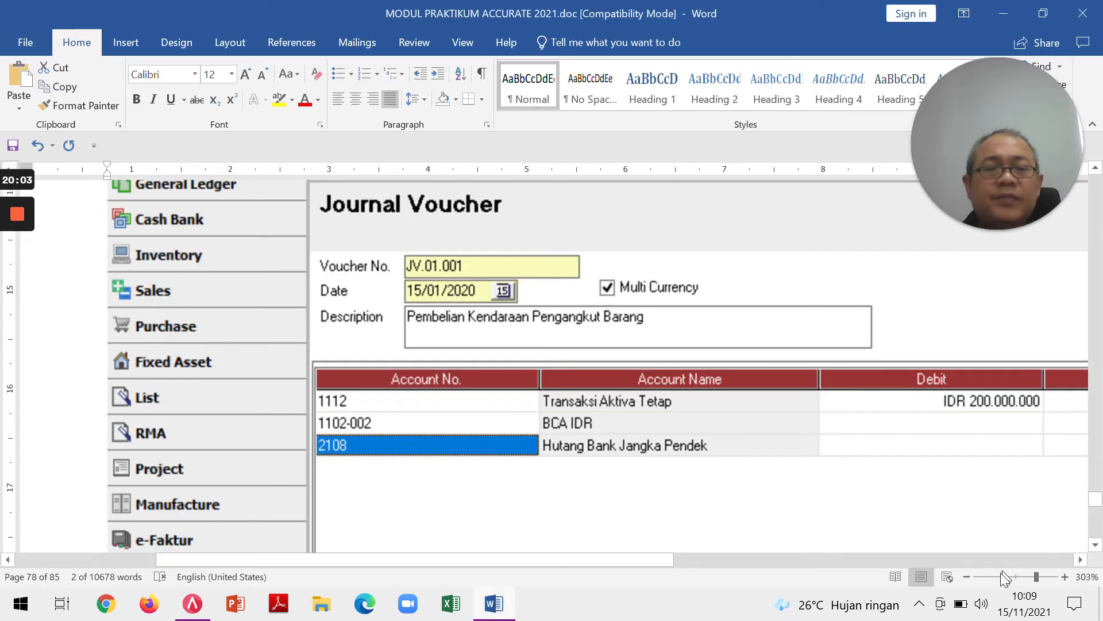
click(1021, 578)
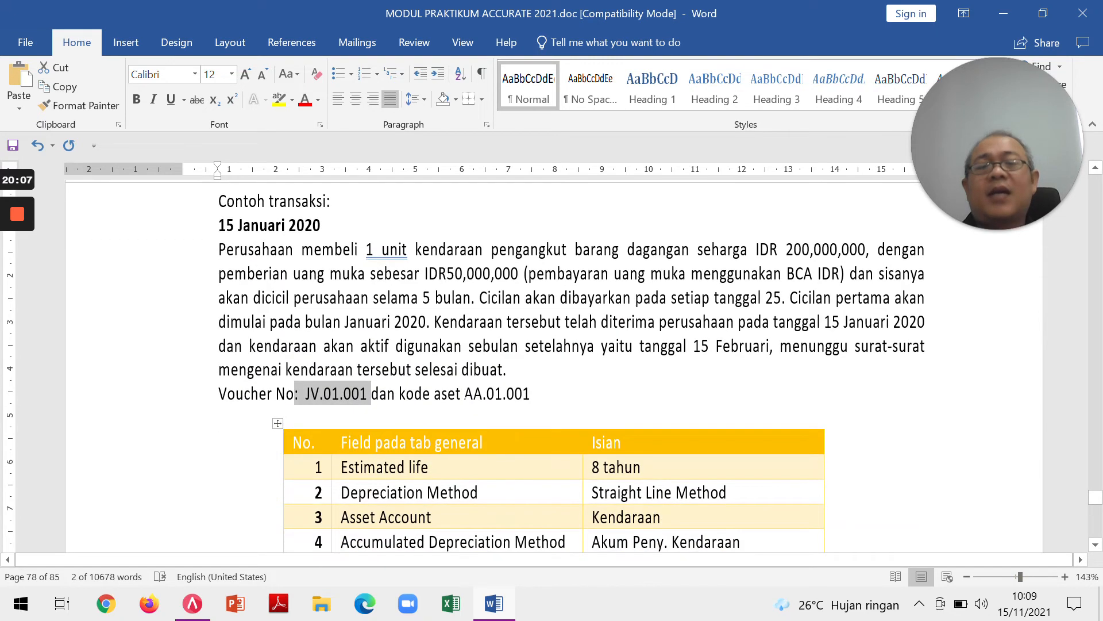
Review the asset code and instructions in Word, and start a new fixed asset in ACCURATE 5 with code AA.01.001 and type Kendaraan 1.
drag(467, 394, 543, 397)
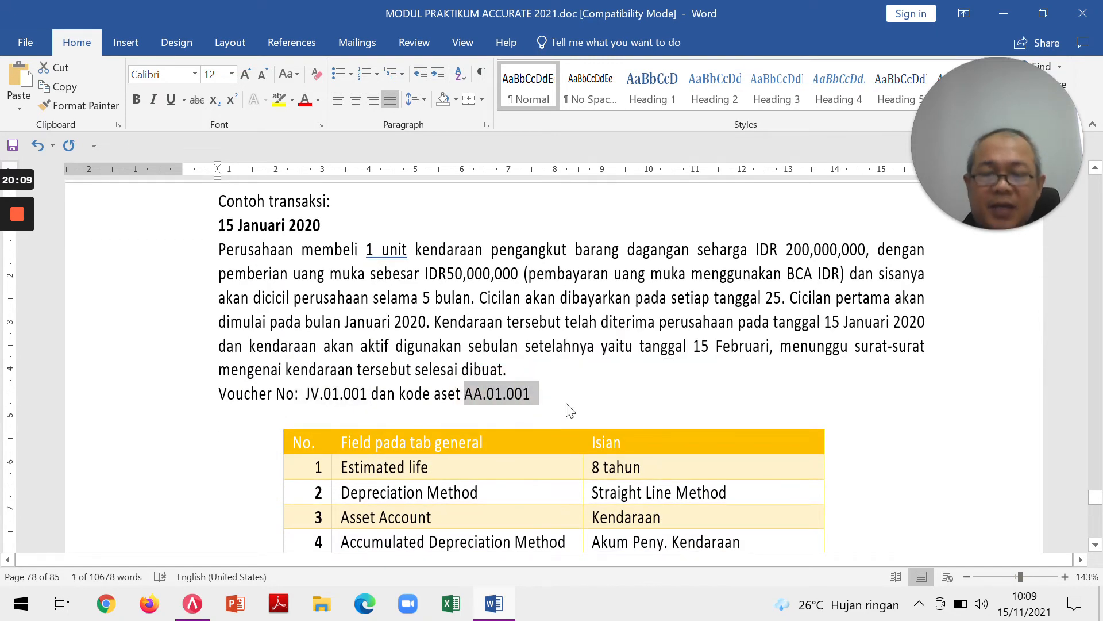
scroll(541, 366, down, 10)
scroll(574, 351, down, 3)
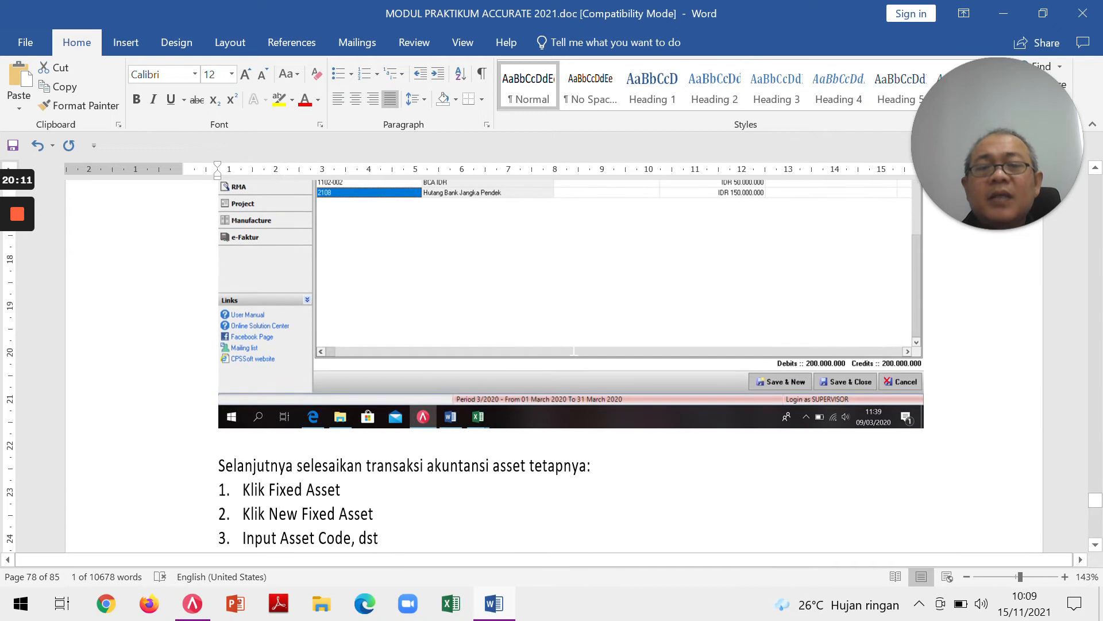
scroll(575, 350, up, 6)
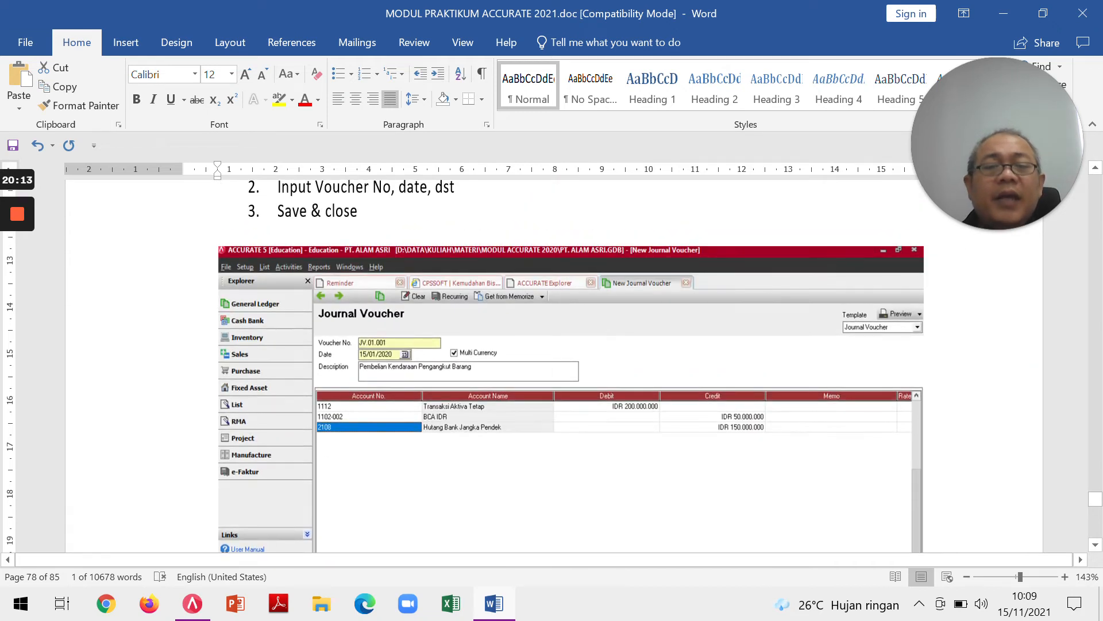
scroll(574, 350, down, 12)
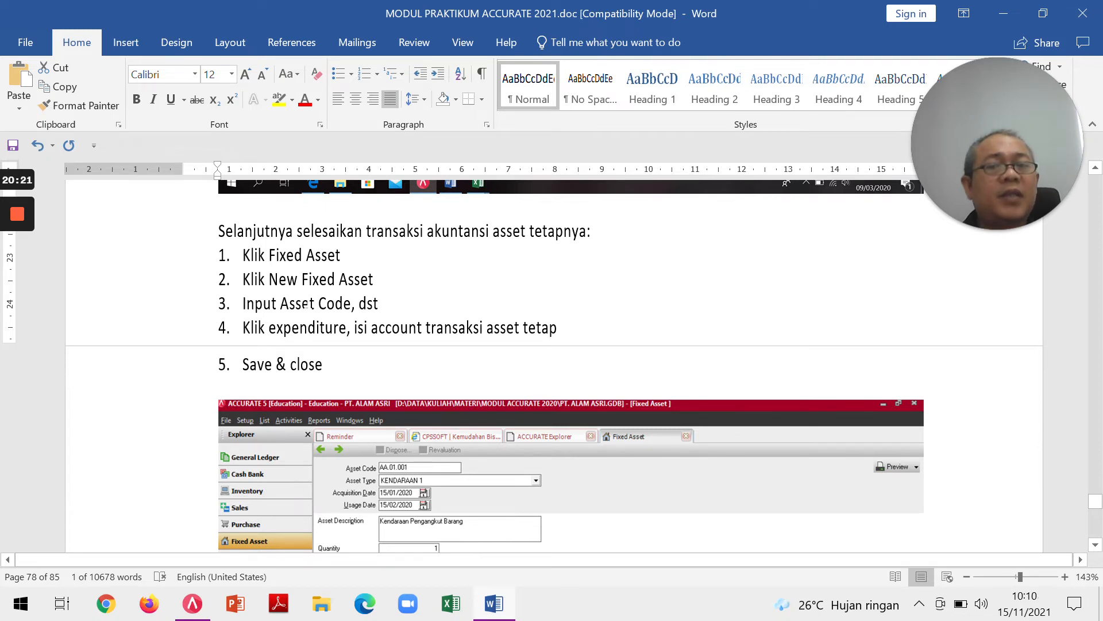
key(alt+Tab)
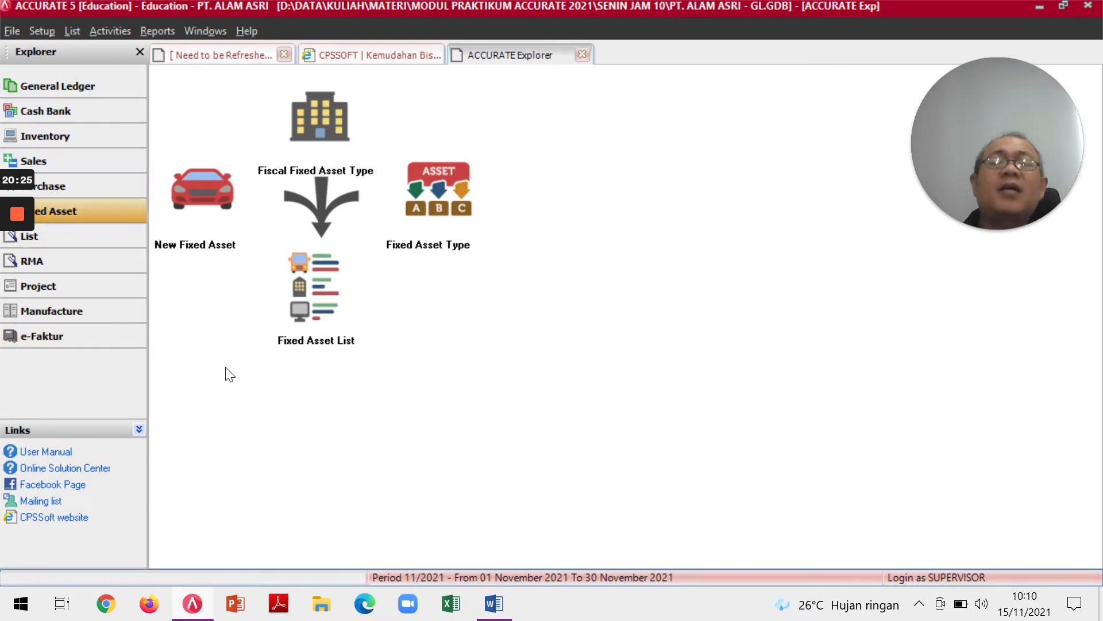
click(202, 233)
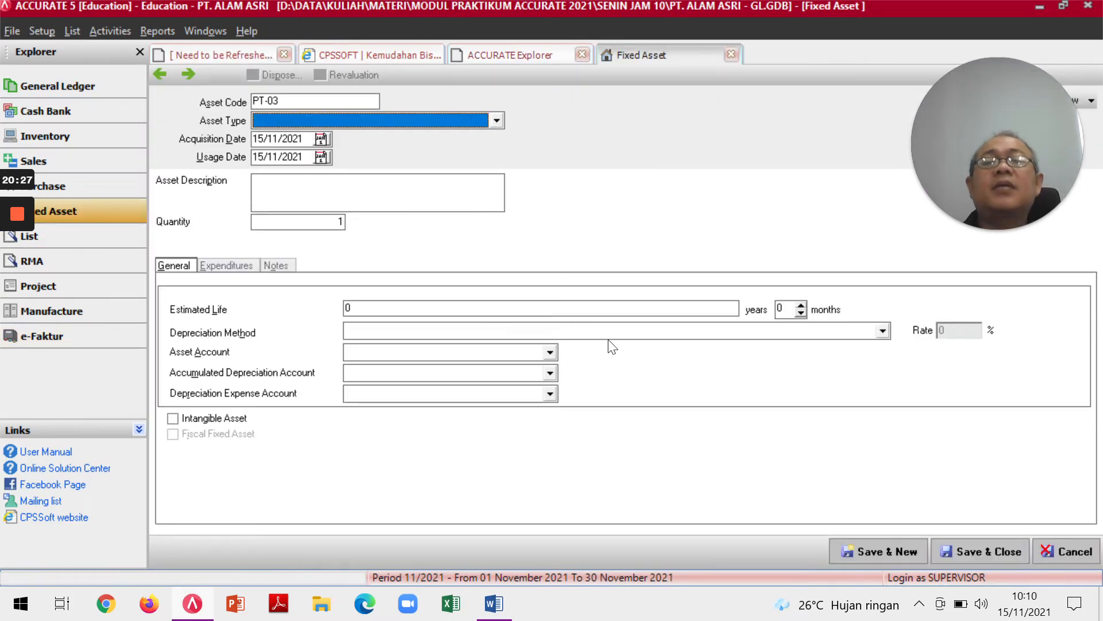
key(shift+Tab)
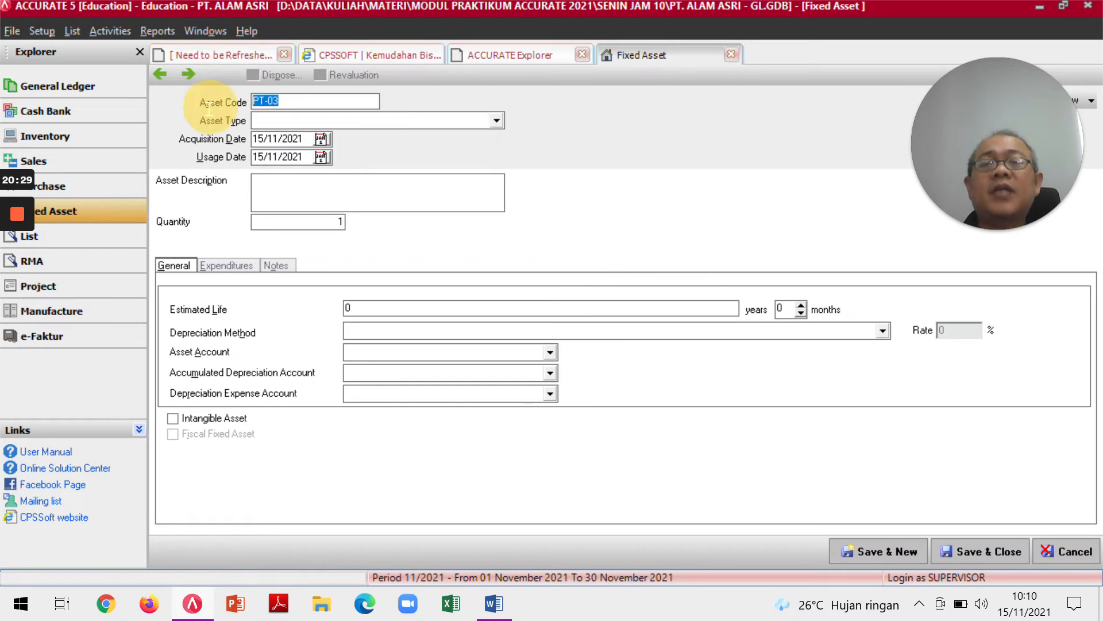
text(AA.01.001)
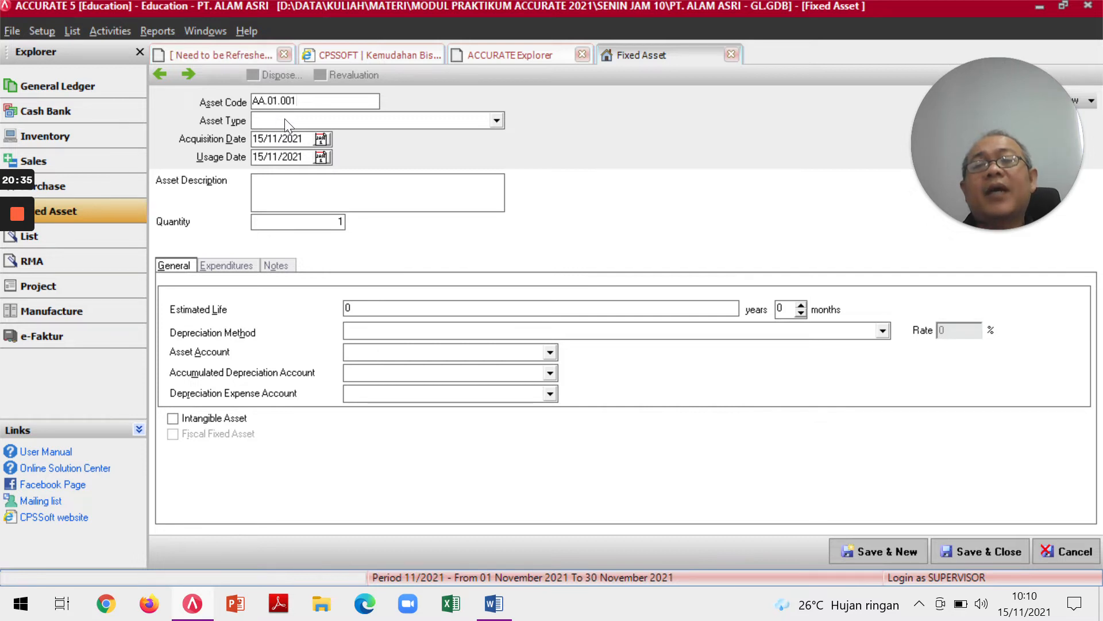
click(495, 123)
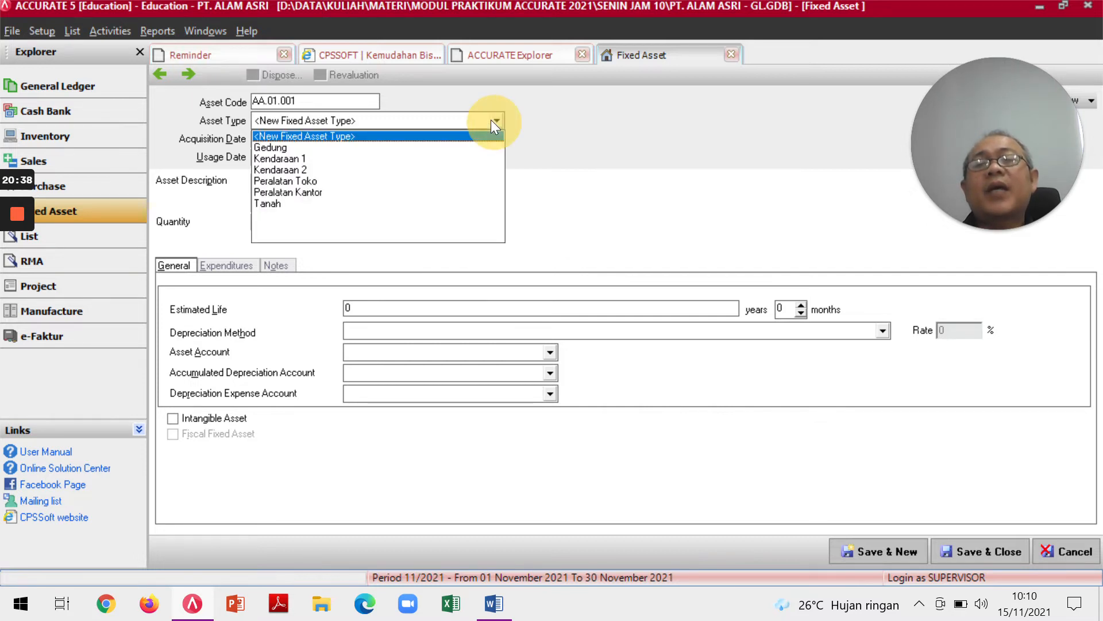
click(292, 160)
Consult the sample fixed asset form in Word and set the asset's acquisition date to 15/01/2020 in ACCURATE 5.
key(alt+Tab)
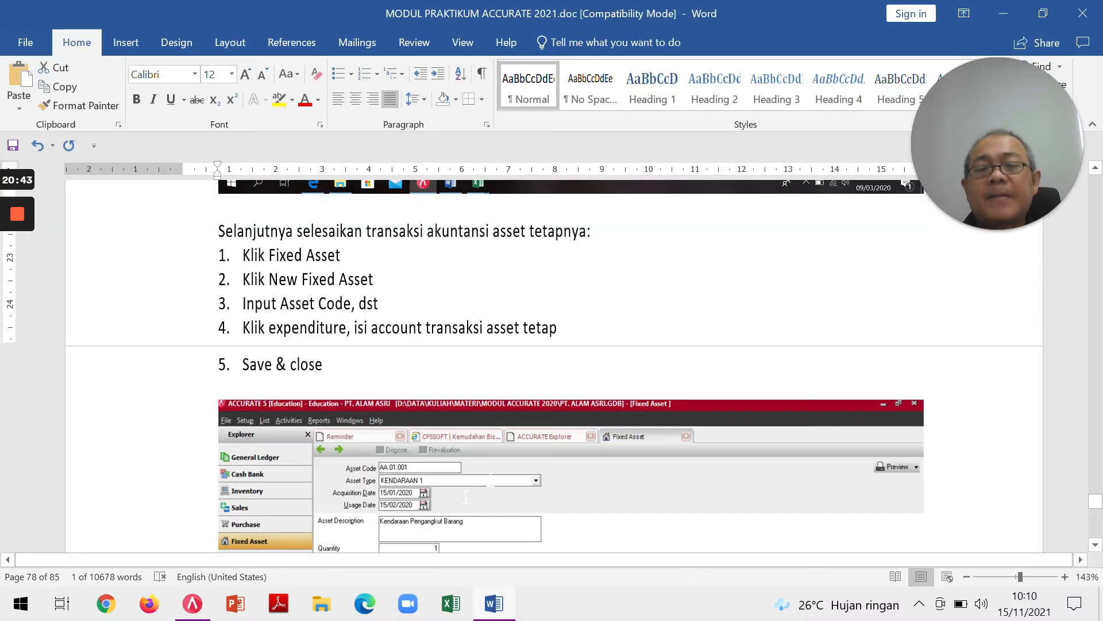
scroll(549, 352, down, 2)
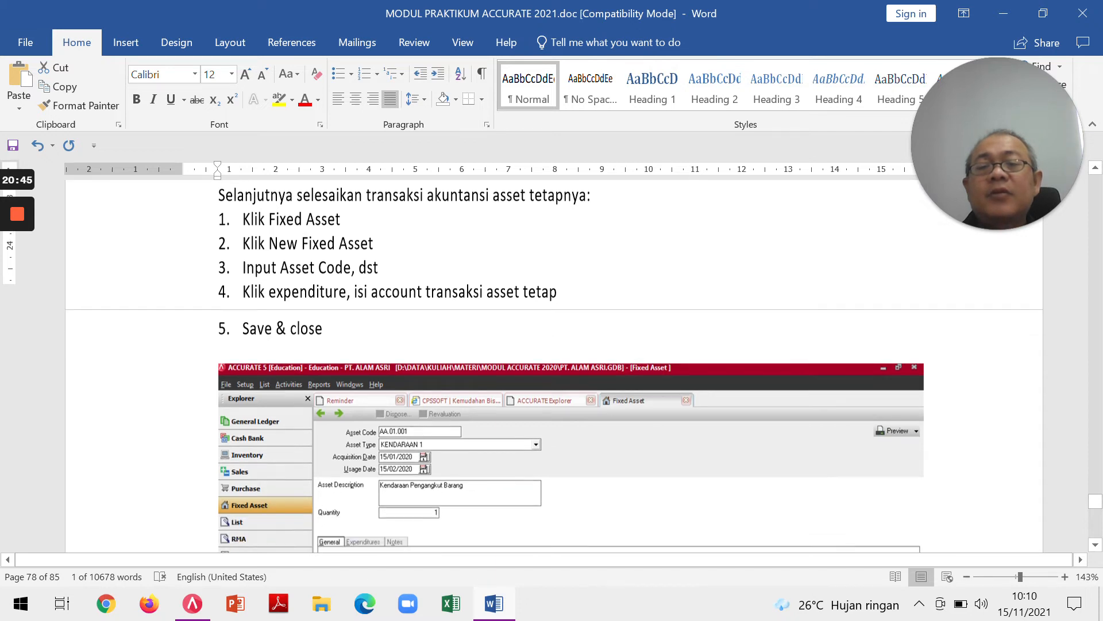
key(alt+Tab)
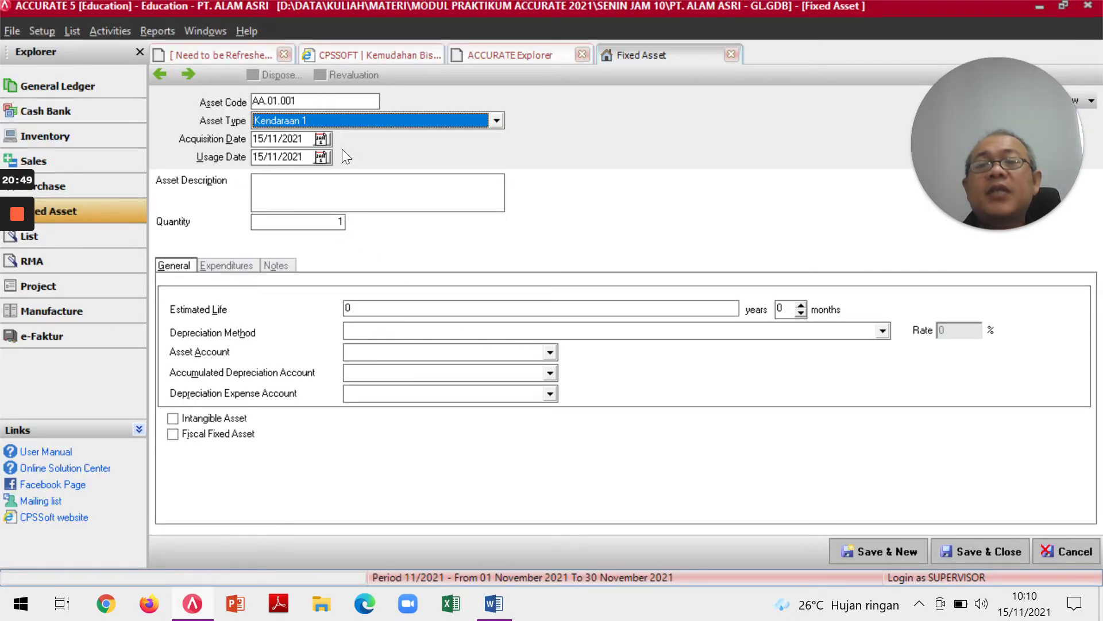
click(320, 140)
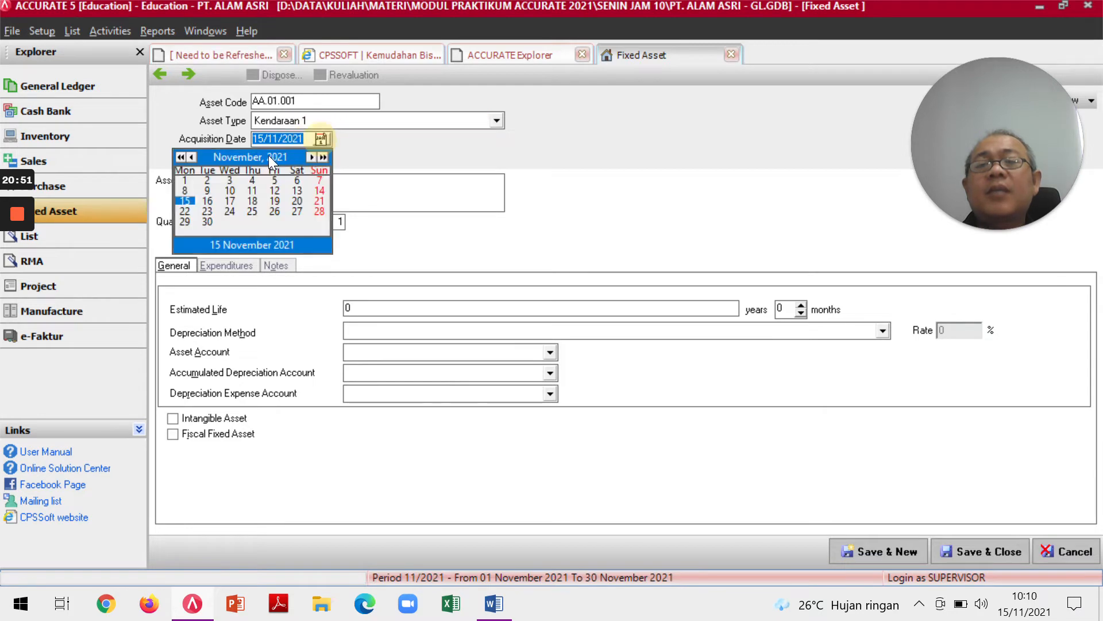
click(268, 157)
click(267, 174)
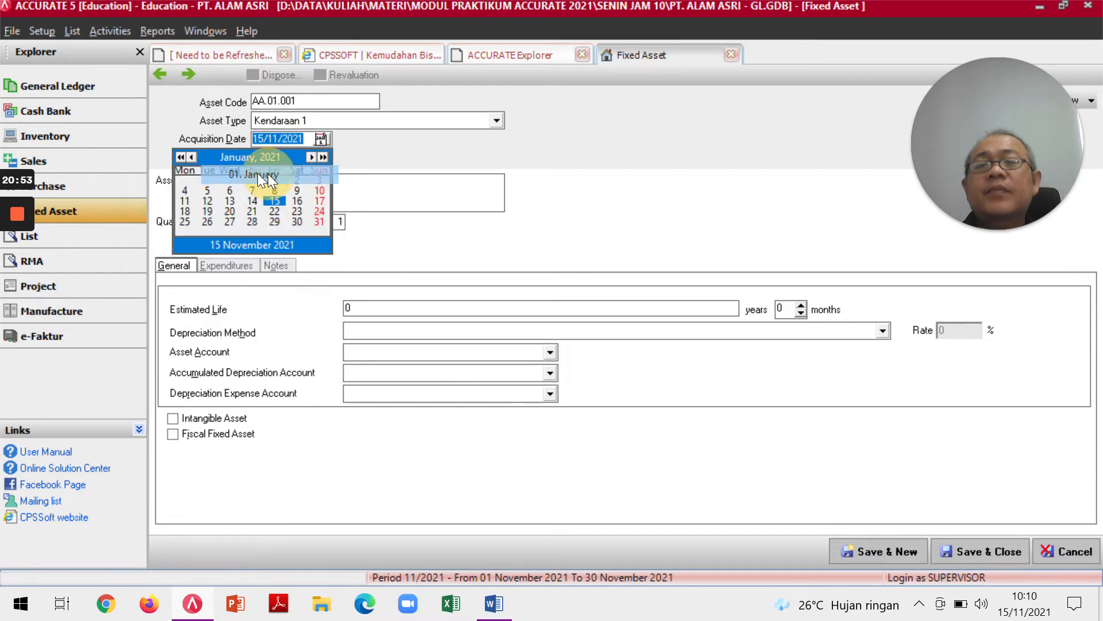
click(181, 155)
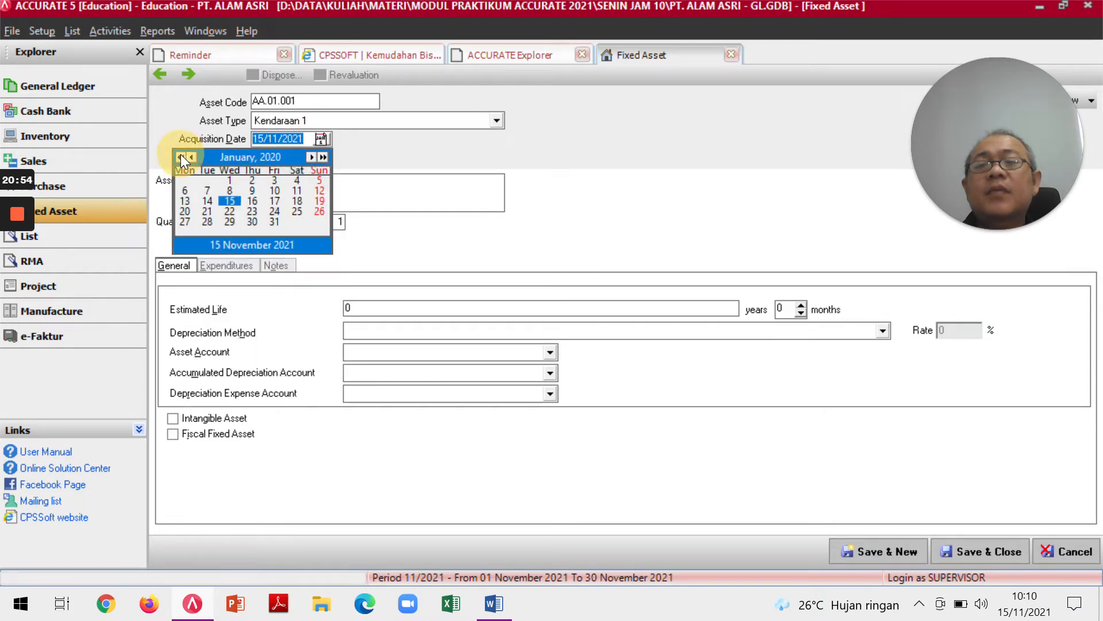
click(230, 201)
Check the receipt and usage dates in Word's transaction text, and set the asset's usage date to 15/02/2020 in ACCURATE 5.
key(alt+Tab)
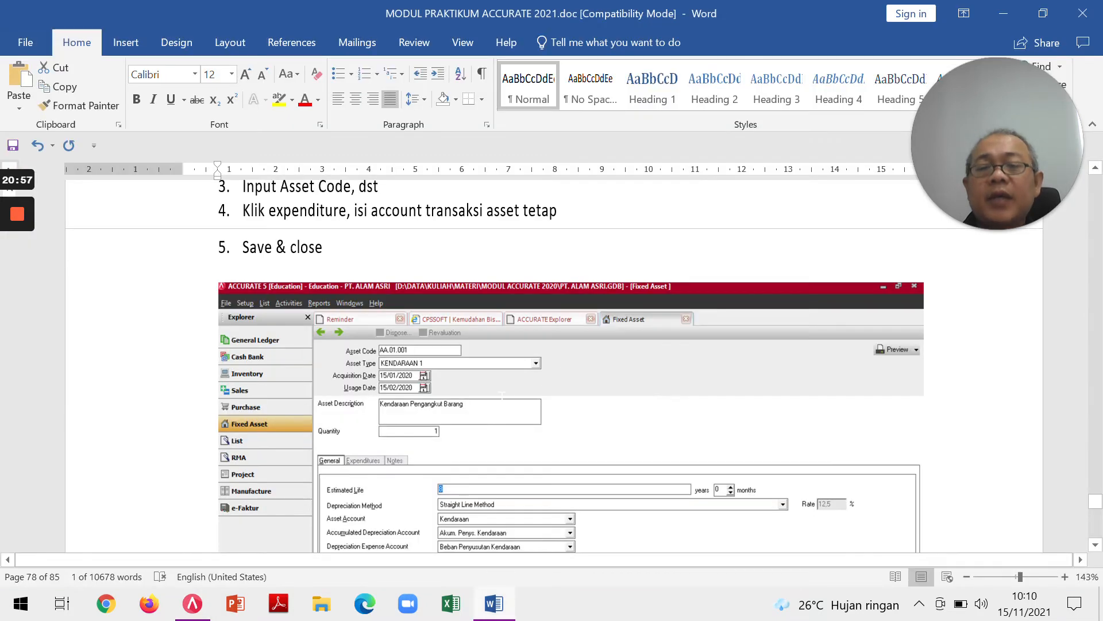
scroll(489, 328, up, 20)
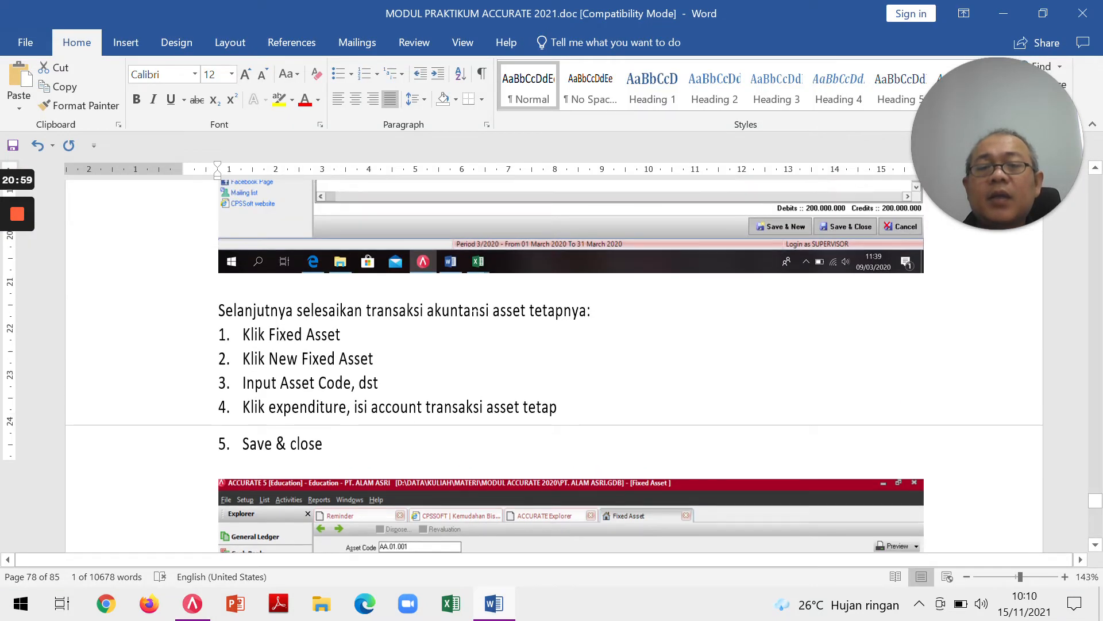
scroll(476, 326, up, 2)
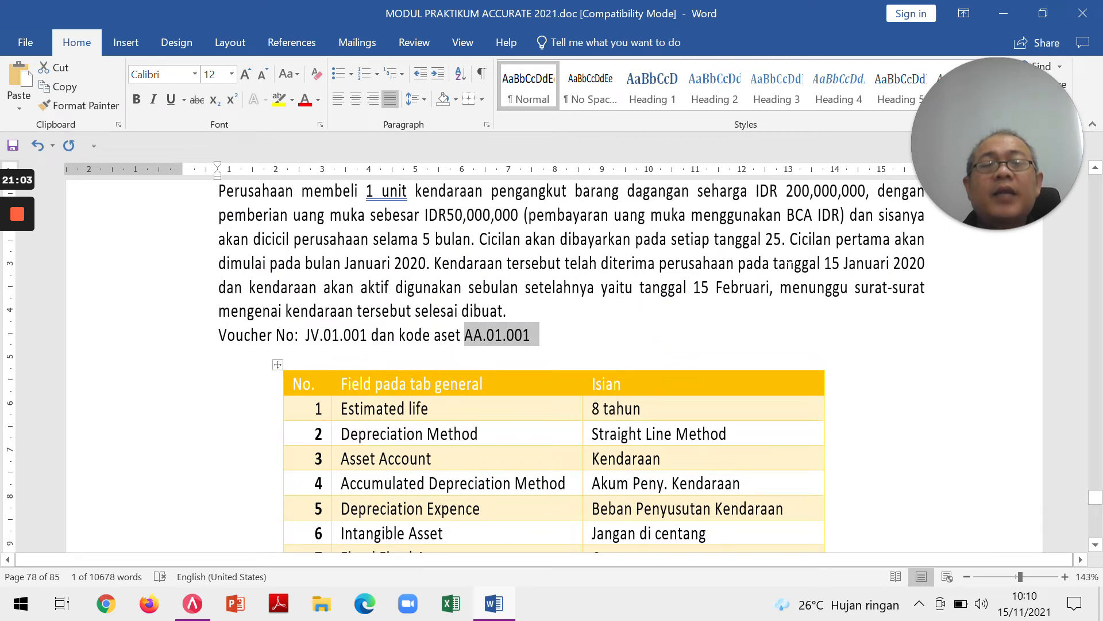
drag(757, 263, 928, 263)
click(911, 335)
drag(601, 288, 774, 287)
key(alt+Tab)
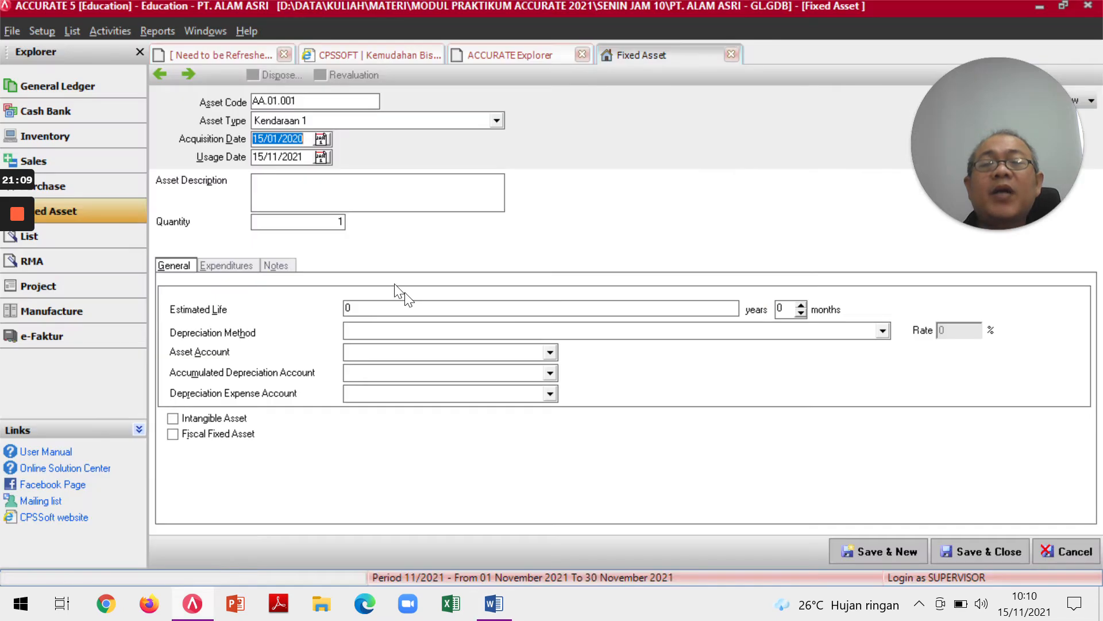
click(326, 163)
click(276, 175)
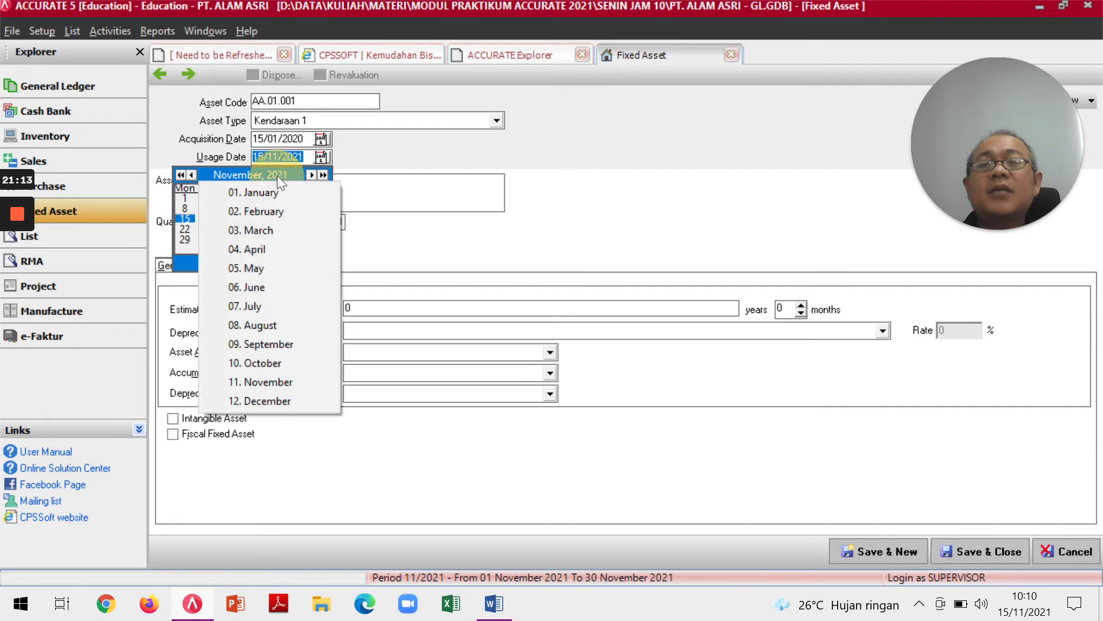
click(271, 208)
click(180, 176)
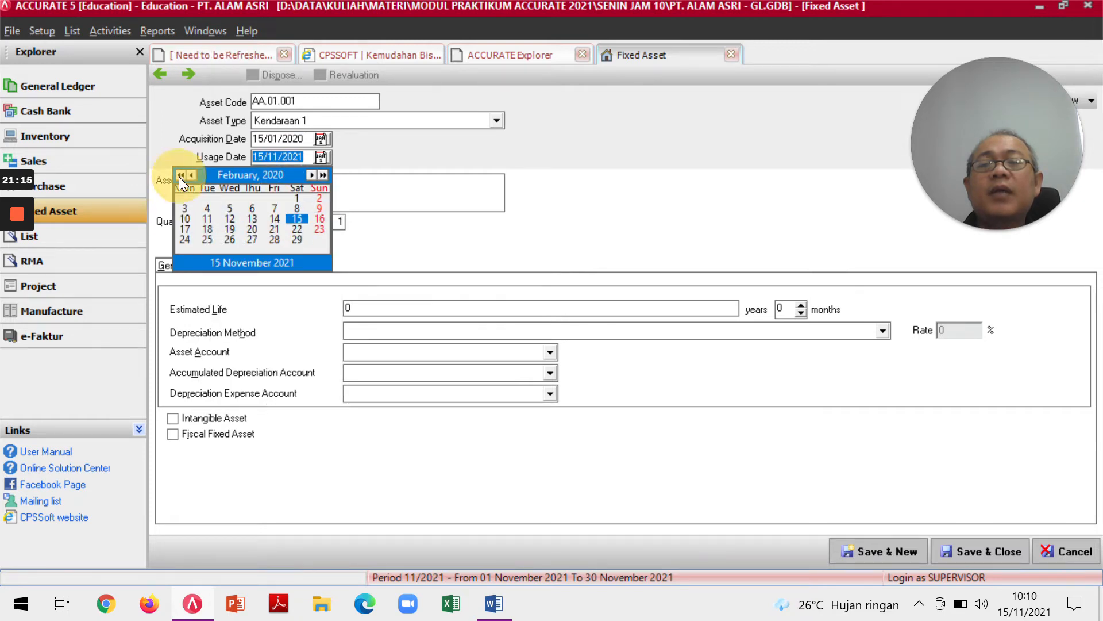
click(294, 218)
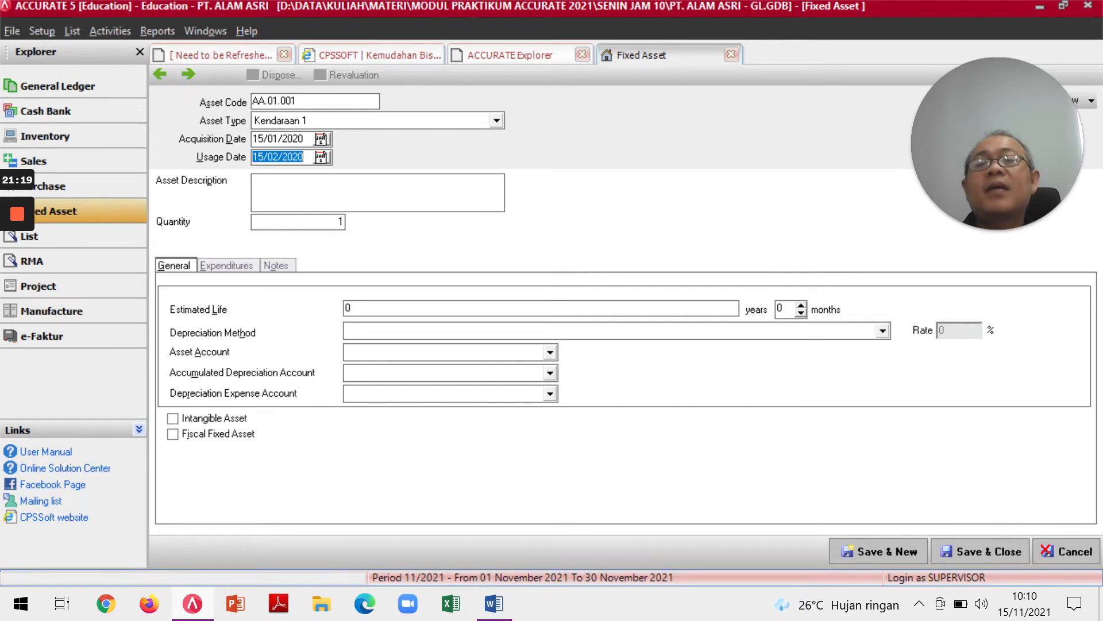
Consult the sample form in Word and enter the asset description Kendaraan Pengangkut Barang Dagangan in ACCURATE 5.
click(344, 183)
key(alt+Tab)
scroll(552, 368, down, 15)
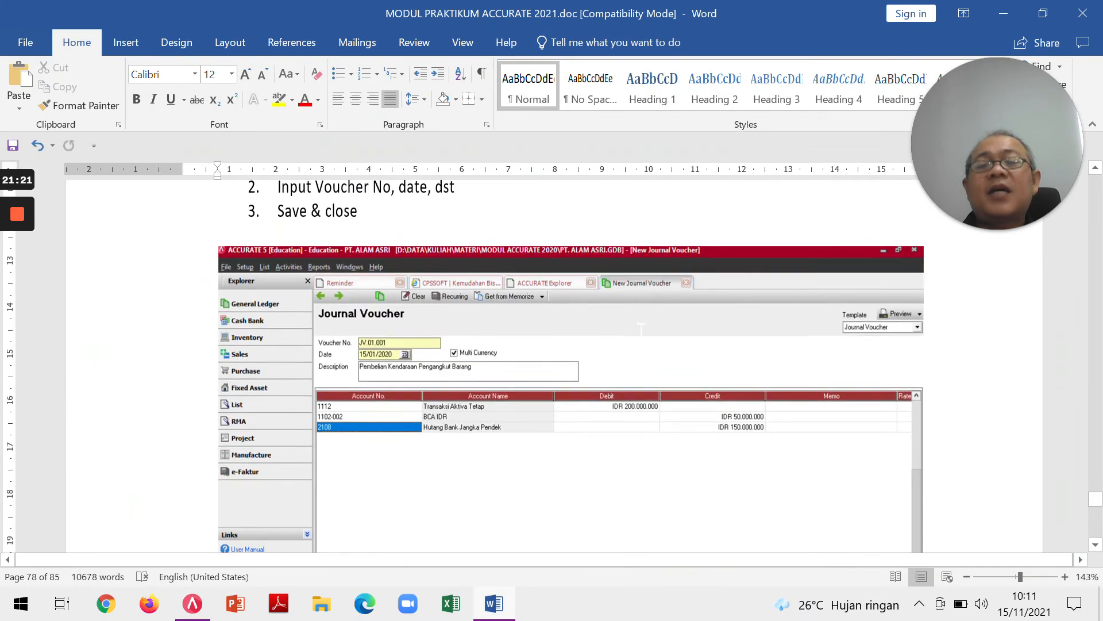
scroll(552, 368, down, 5)
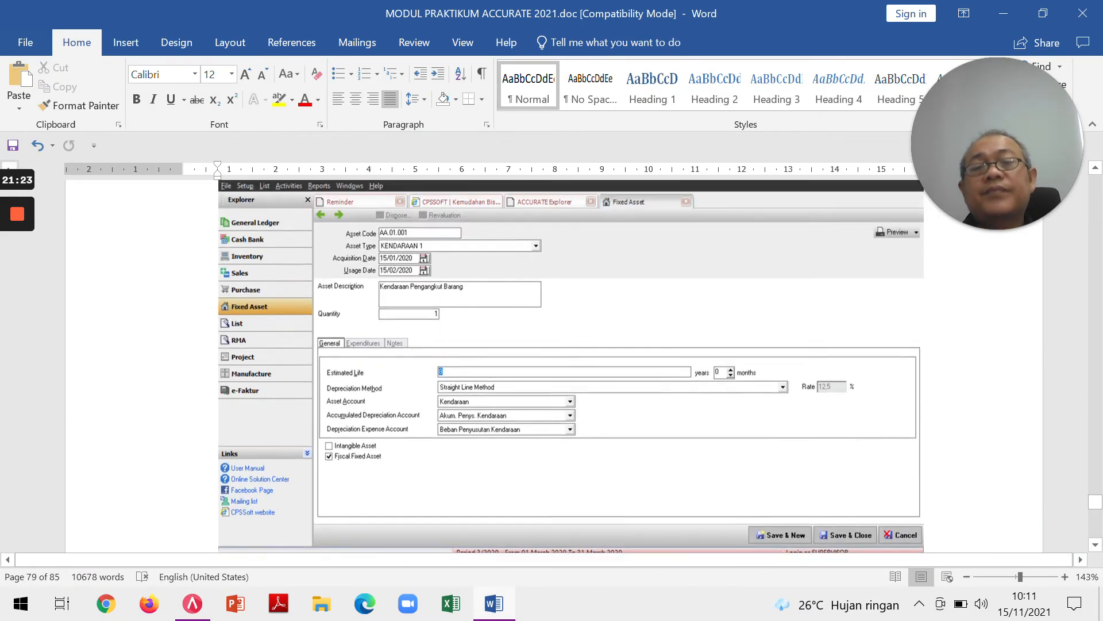
key(alt+Tab)
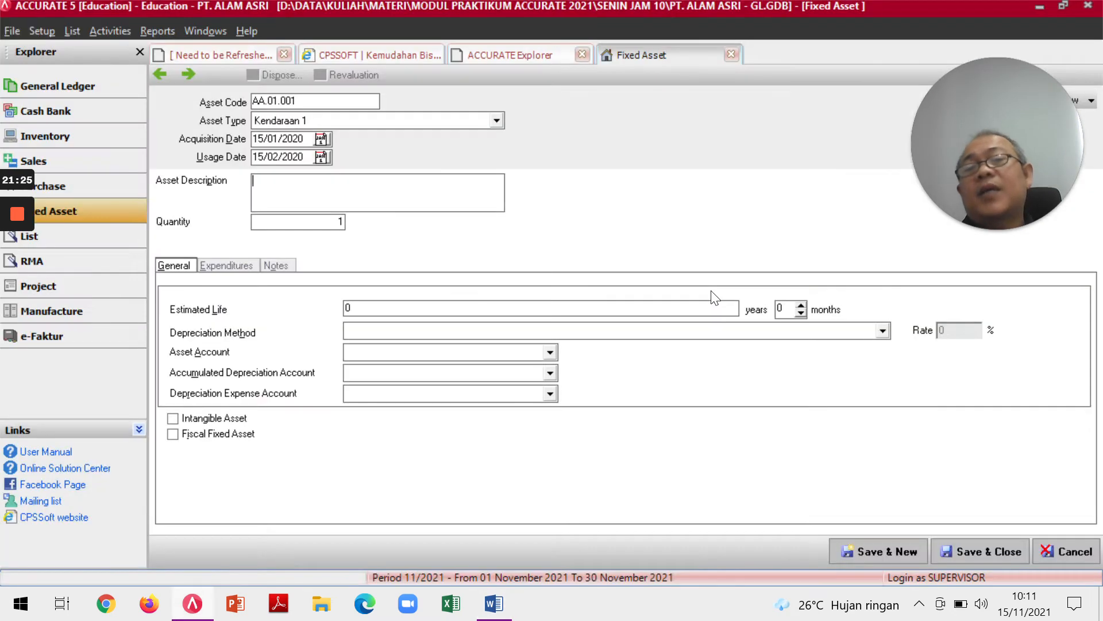
text(endaraan Pengangkut Barang Dagangan)
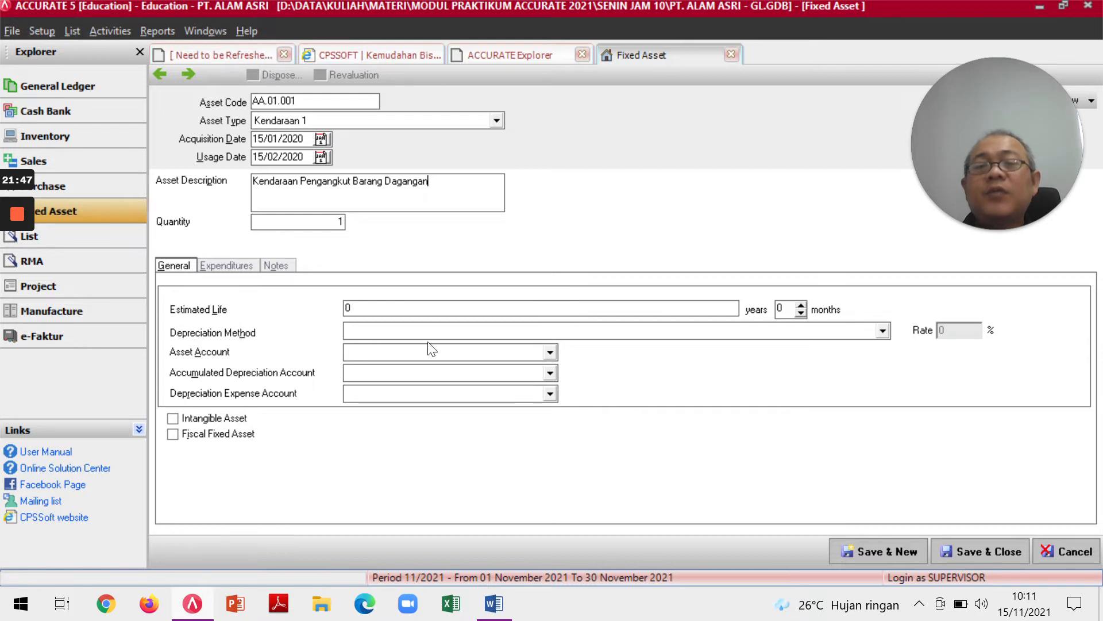
Look up the estimated life in Word's asset field table and set it to 8 years in ACCURATE 5.
key(alt+Tab)
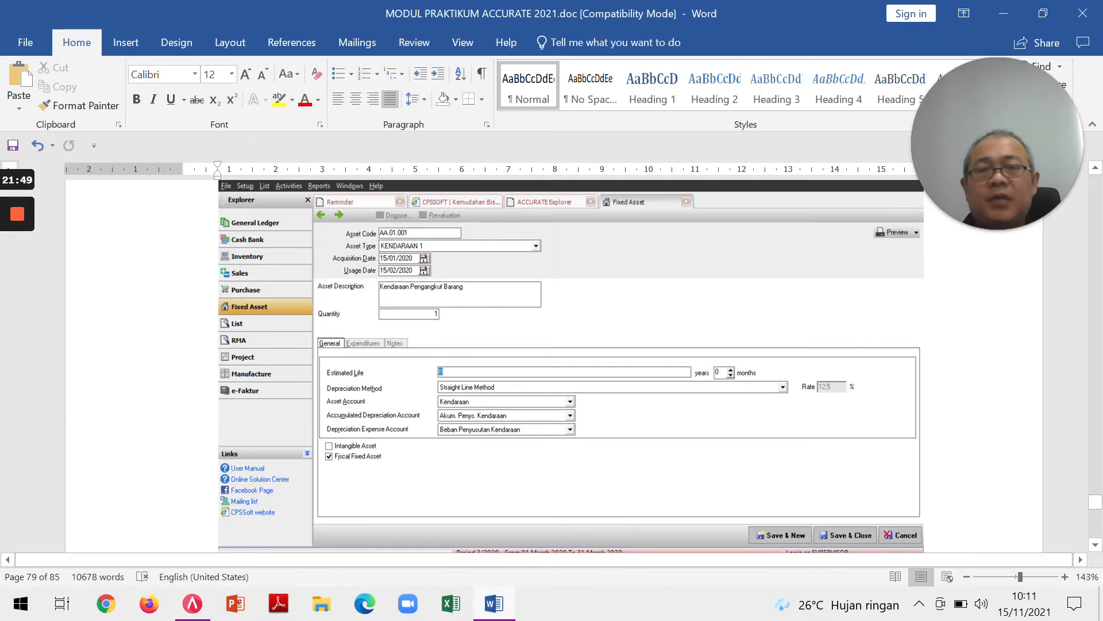
scroll(512, 390, up, 15)
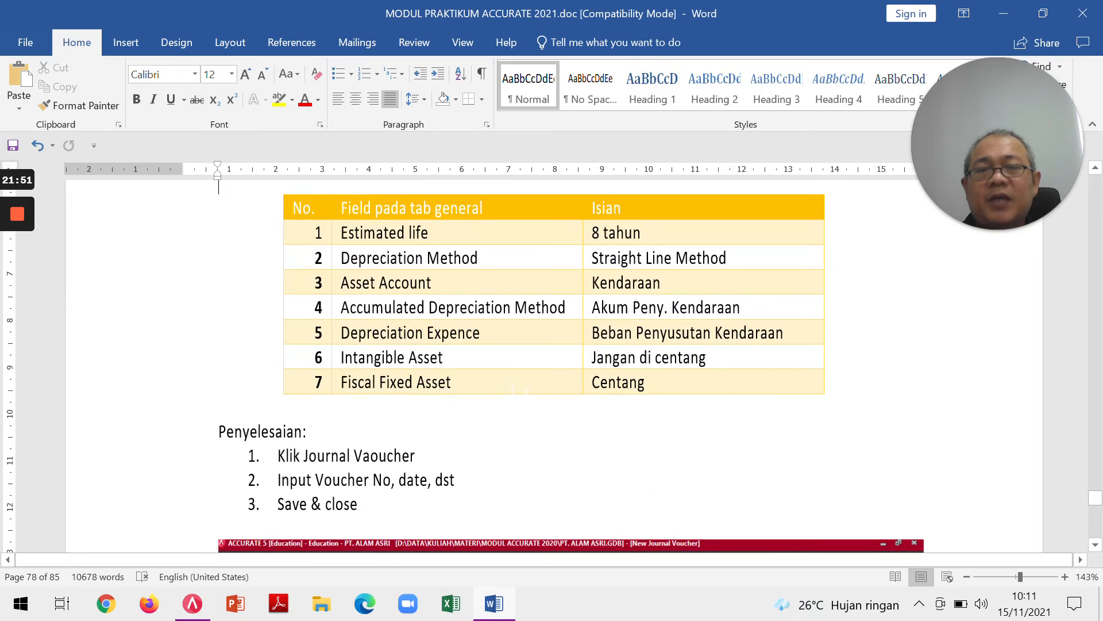
scroll(512, 390, up, 1)
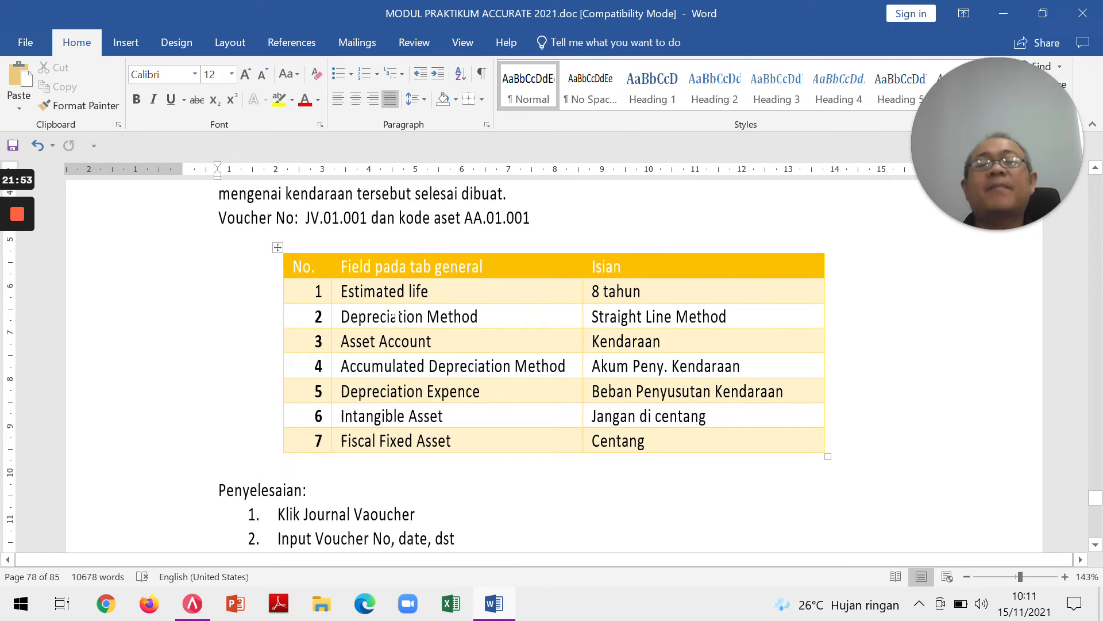
key(alt+Tab)
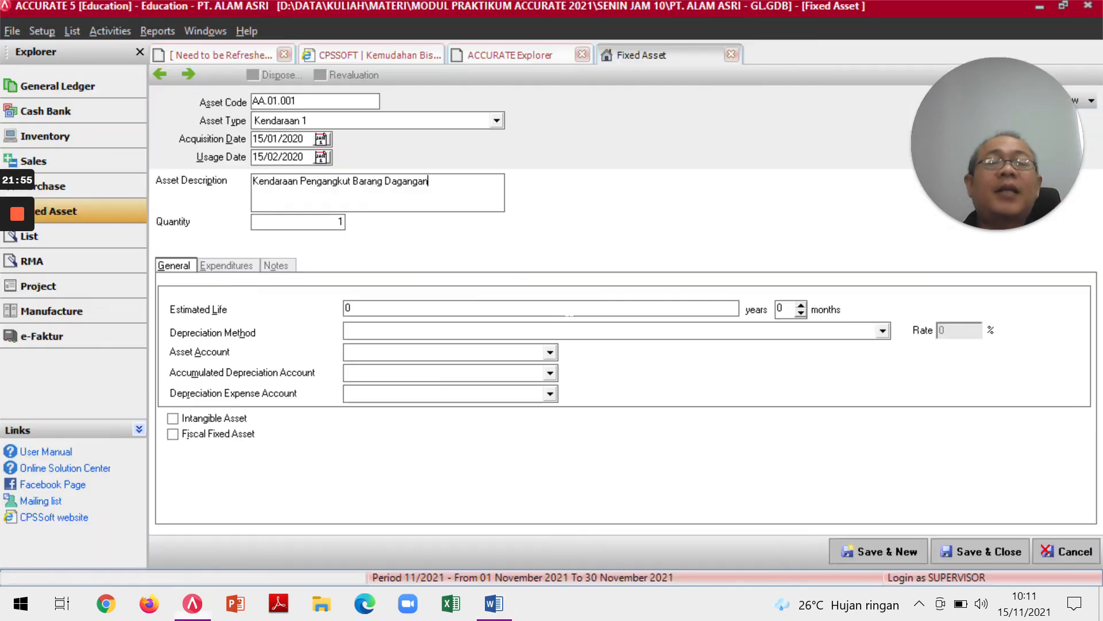
drag(378, 318, 287, 311)
text(8)
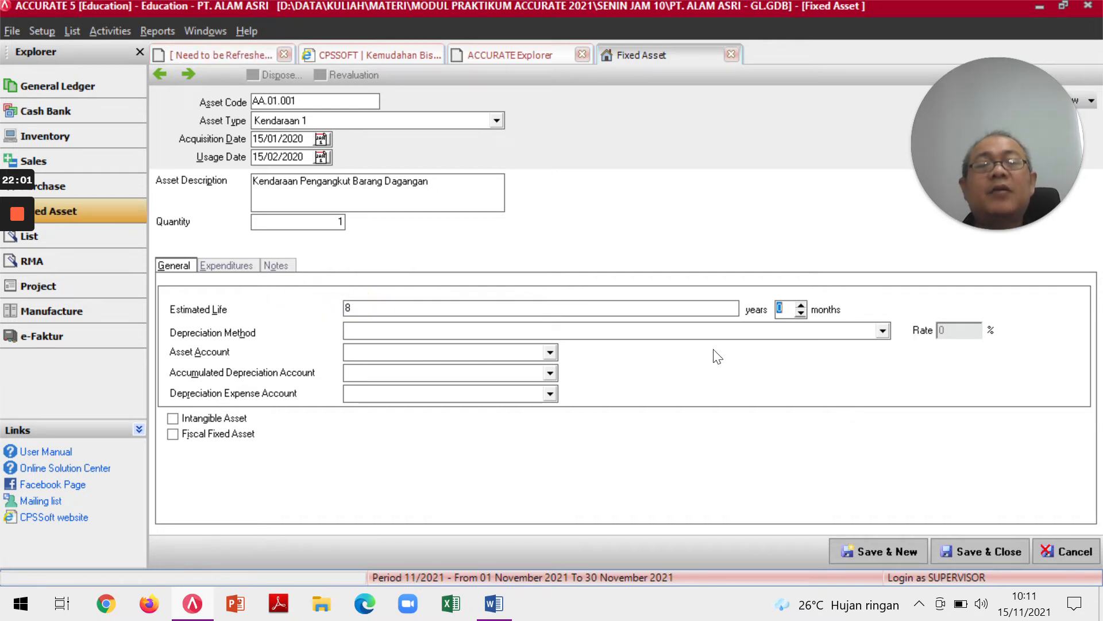
Consult the asset field table in Word and set the depreciation method to Straight Line Method in ACCURATE 5.
key(alt+Tab)
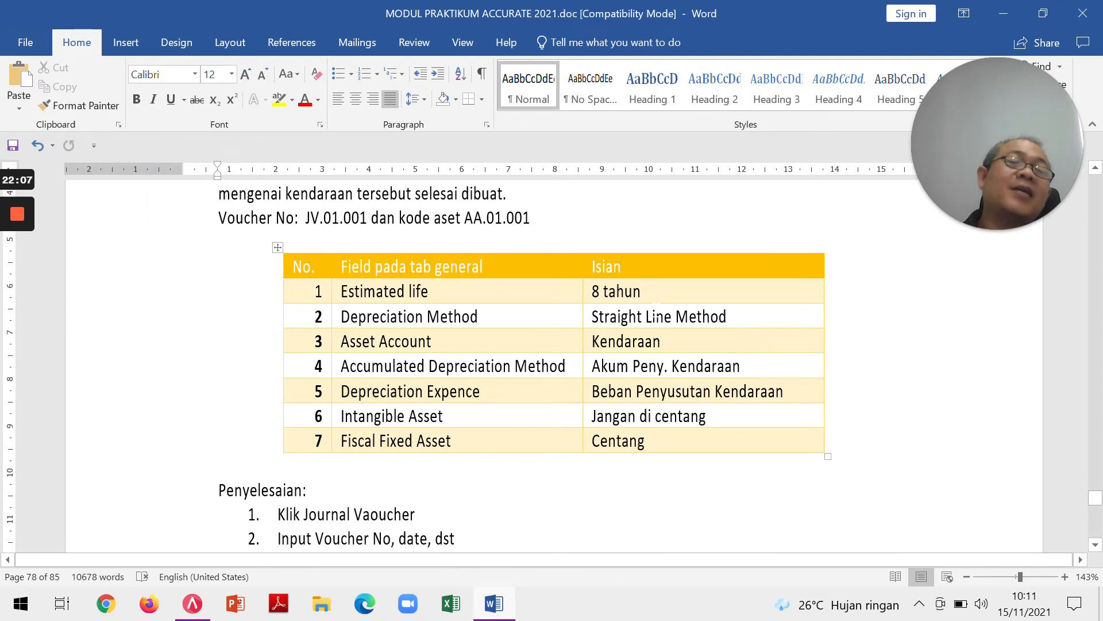
key(alt+Tab)
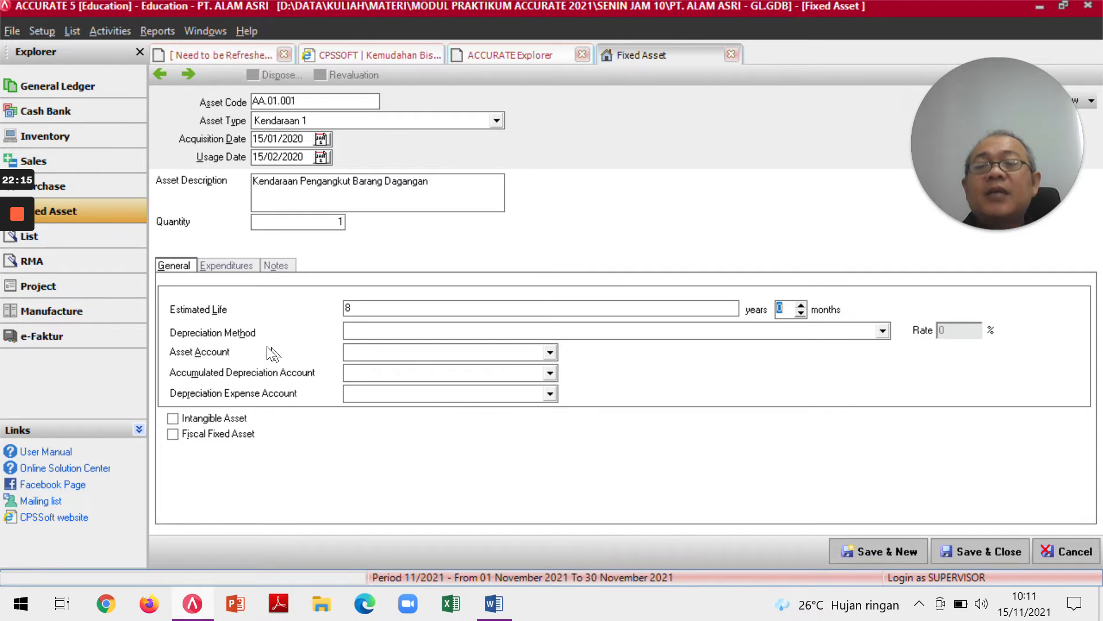
key(alt+Tab)
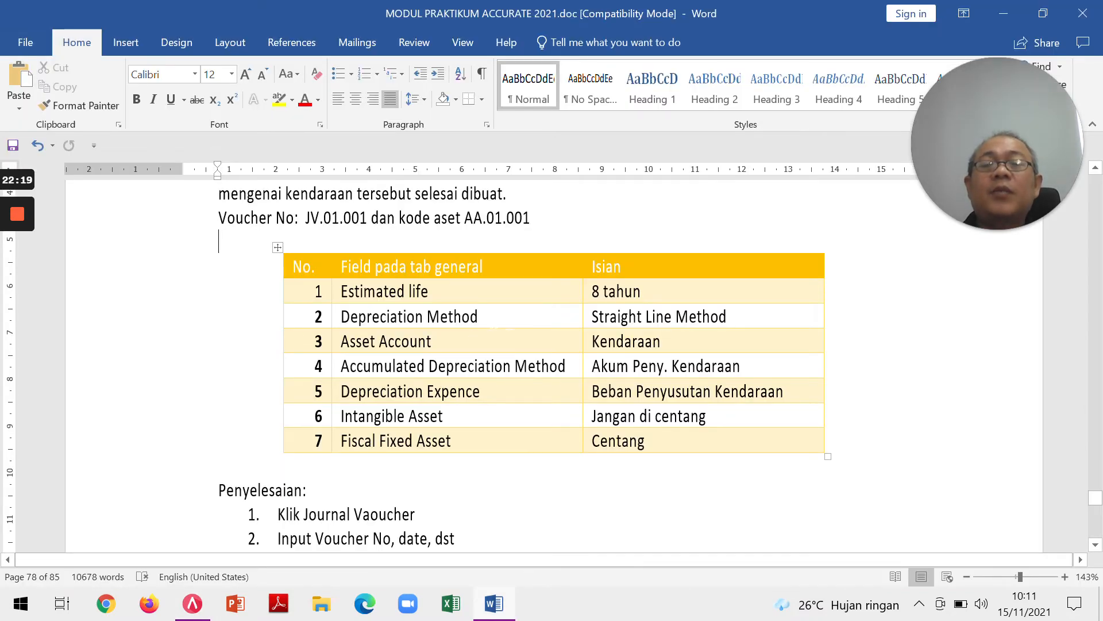
key(alt+Tab)
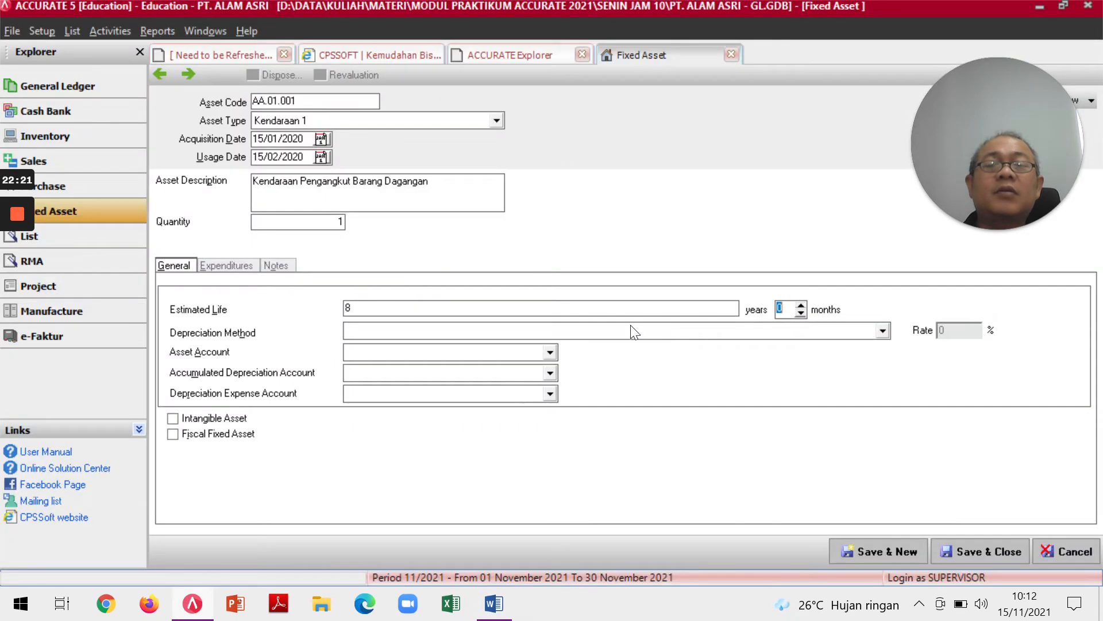
click(884, 331)
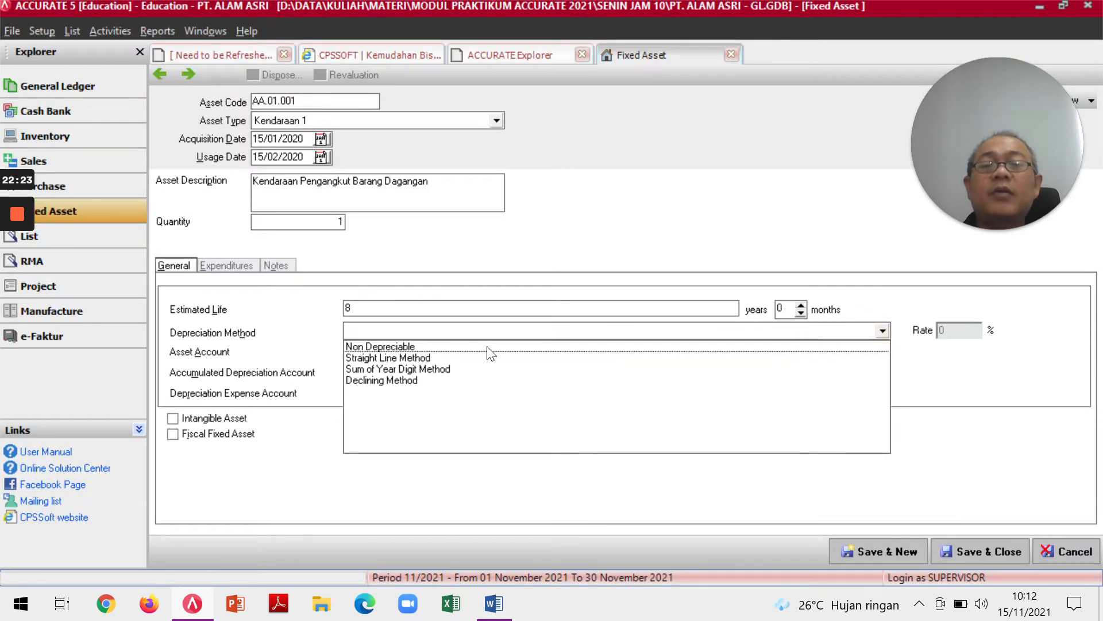
click(419, 358)
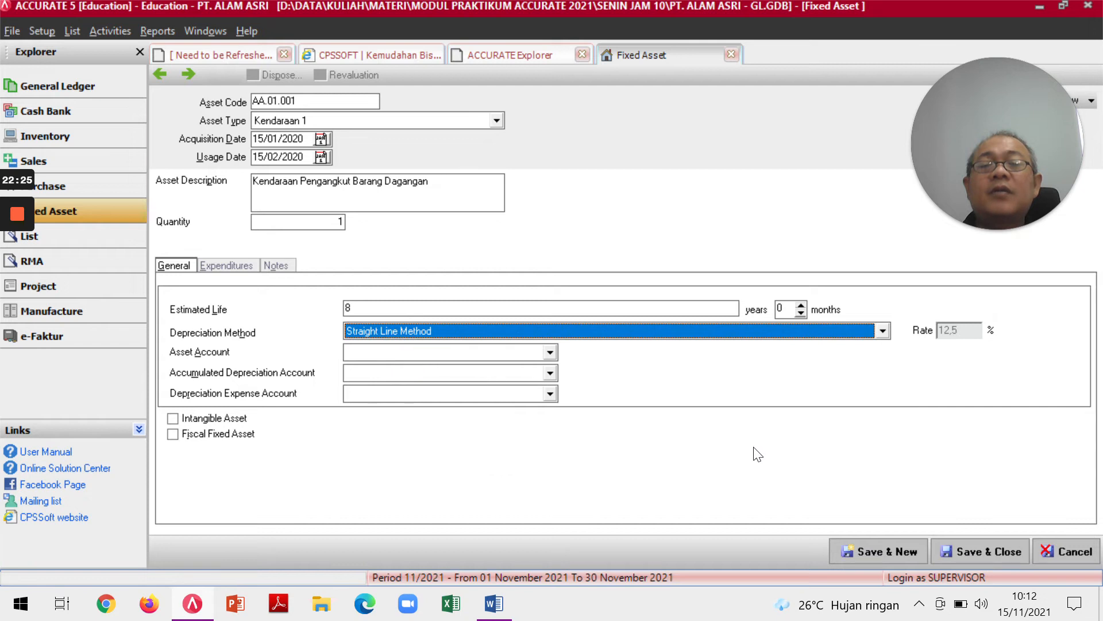
Look up the asset account in Word's field table and set it to Kendaraan in ACCURATE 5.
key(alt+Tab)
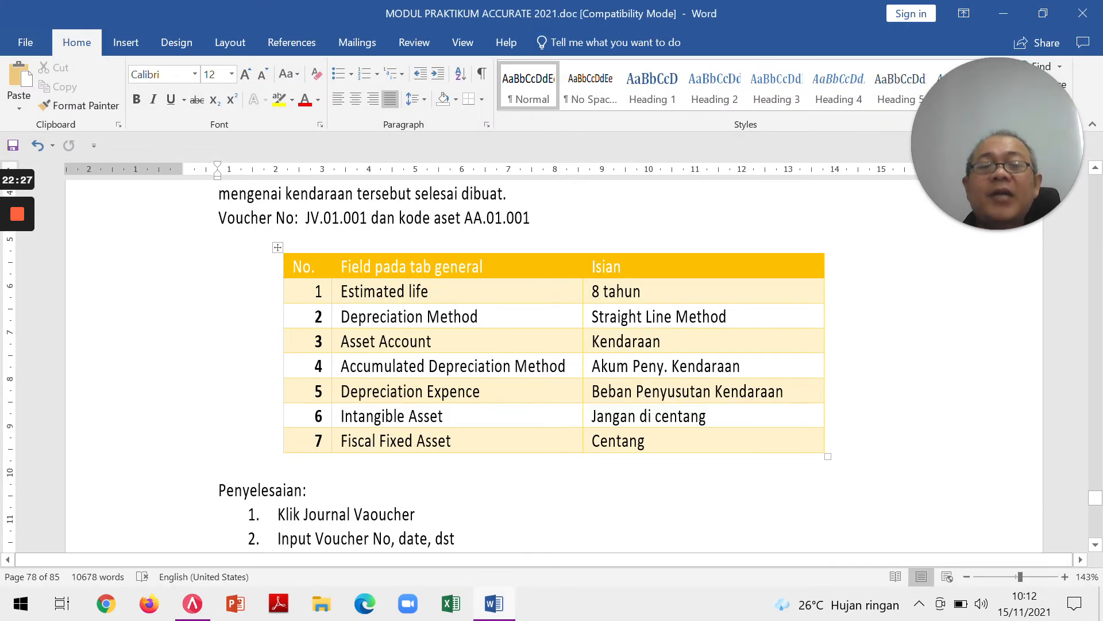
key(alt+Tab)
click(552, 351)
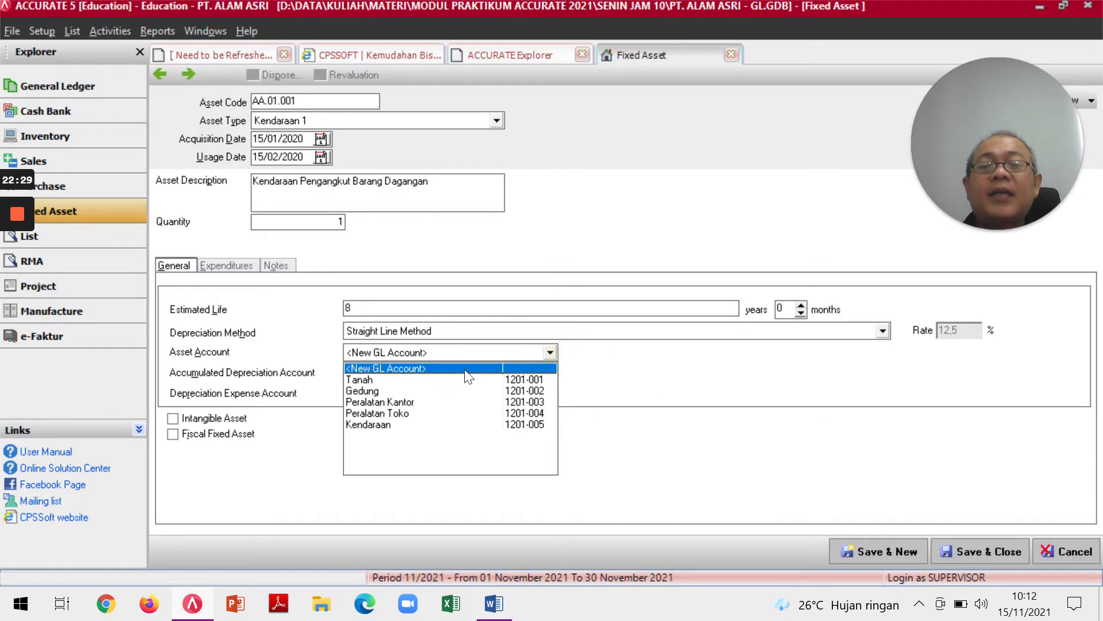
click(385, 426)
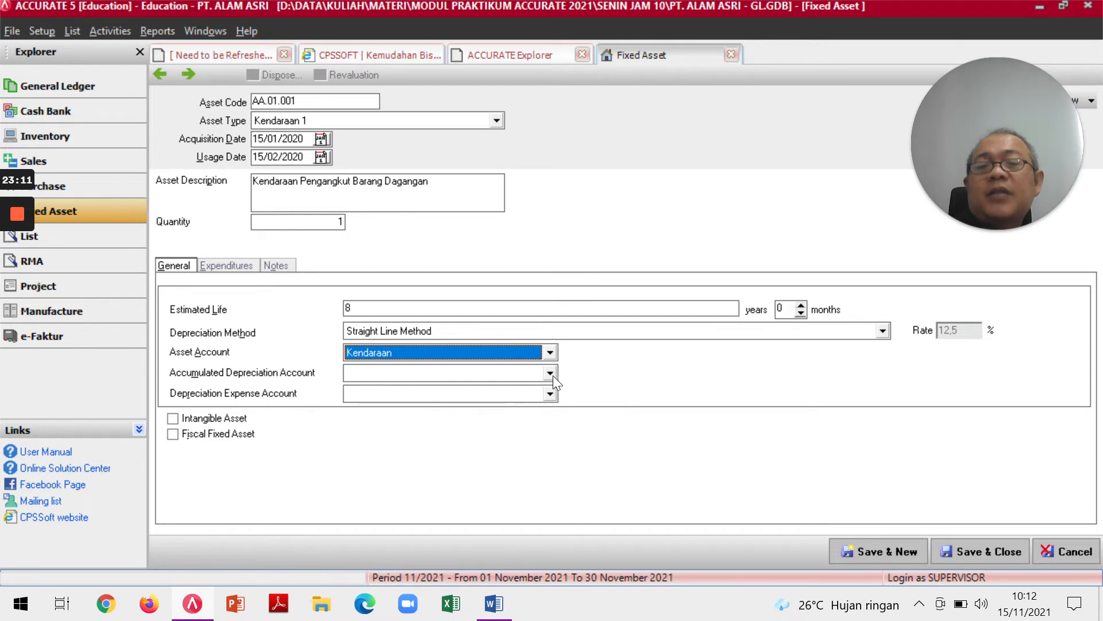
Check Word's field table again and set the accumulated depreciation account to Akum. Penys. Kendaraan in ACCURATE 5.
key(alt+Tab)
key(alt+Tab)
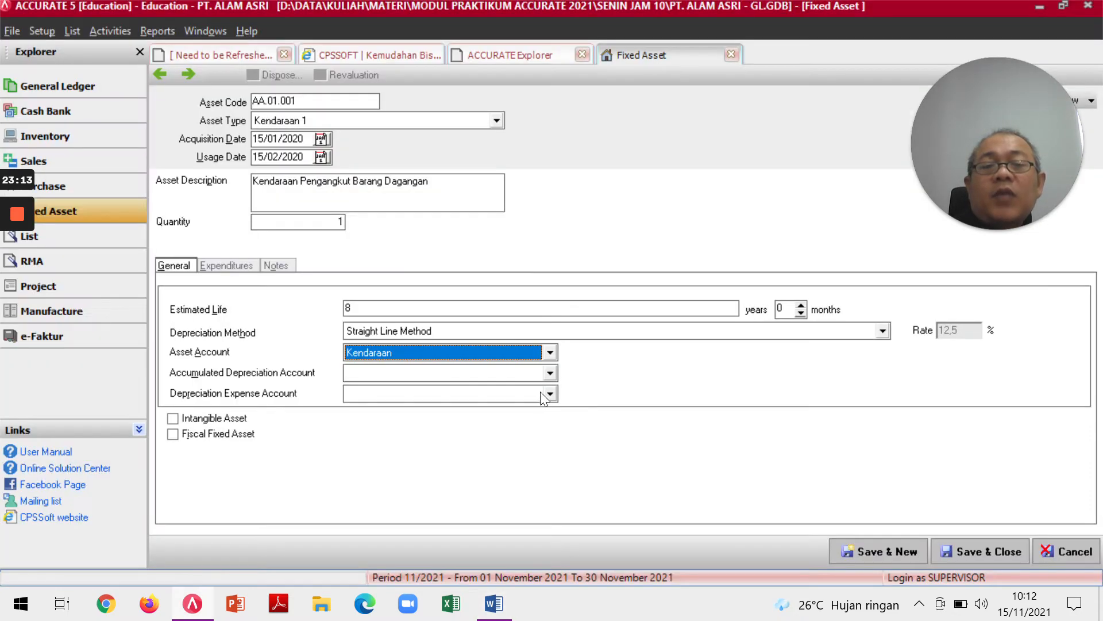
click(550, 374)
click(441, 435)
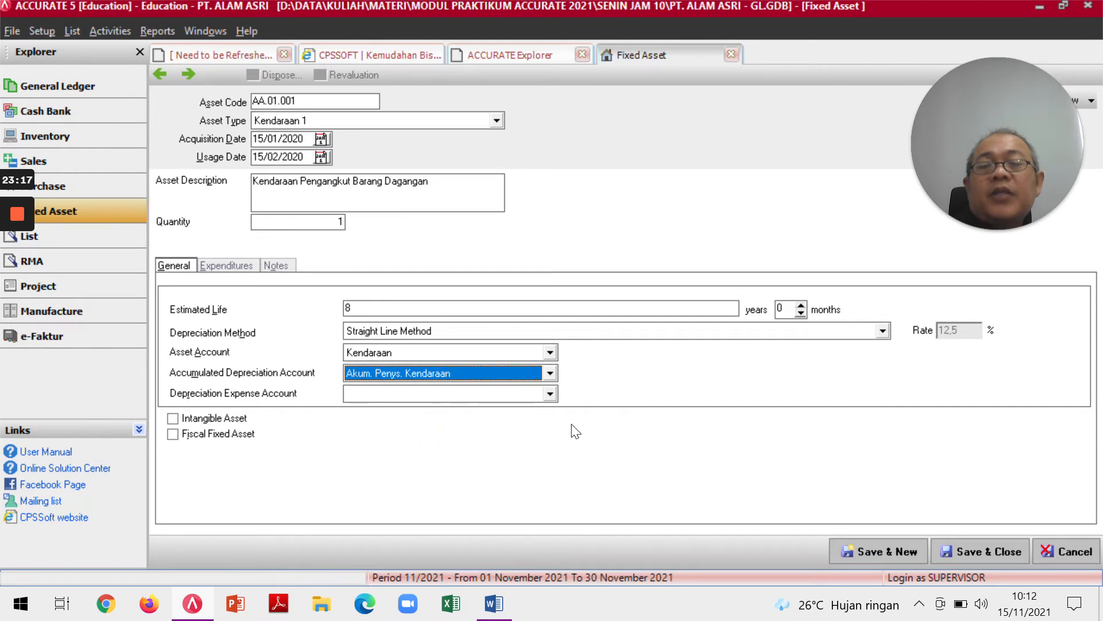
Set the depreciation expense account to Beban Penyusutan Kendaraan and mark the asset as a Fiscal Fixed Asset.
click(552, 399)
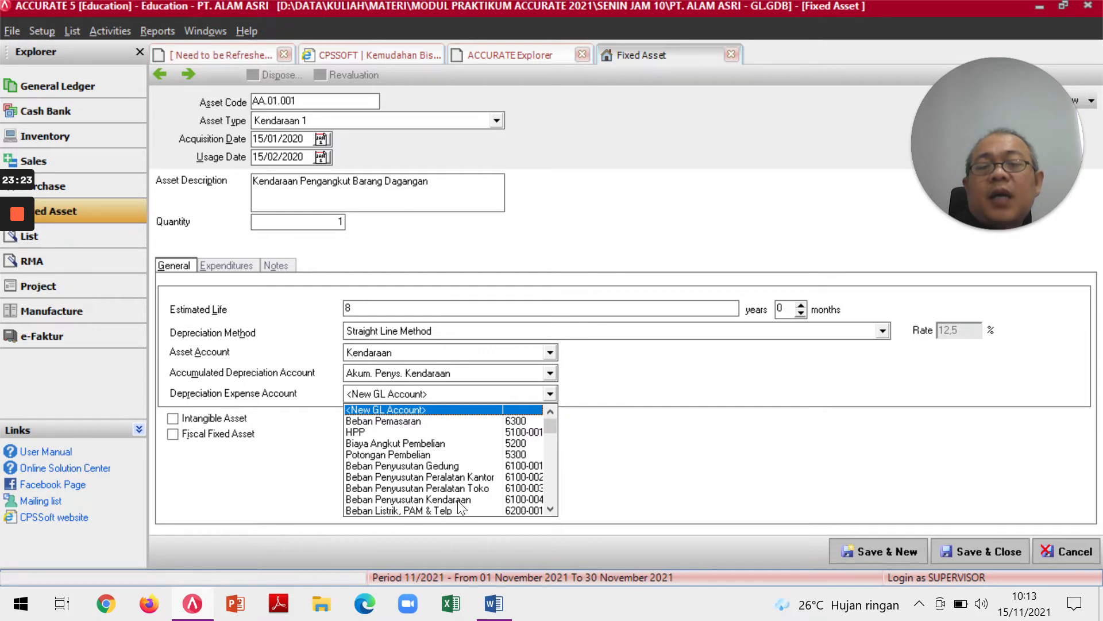
click(436, 500)
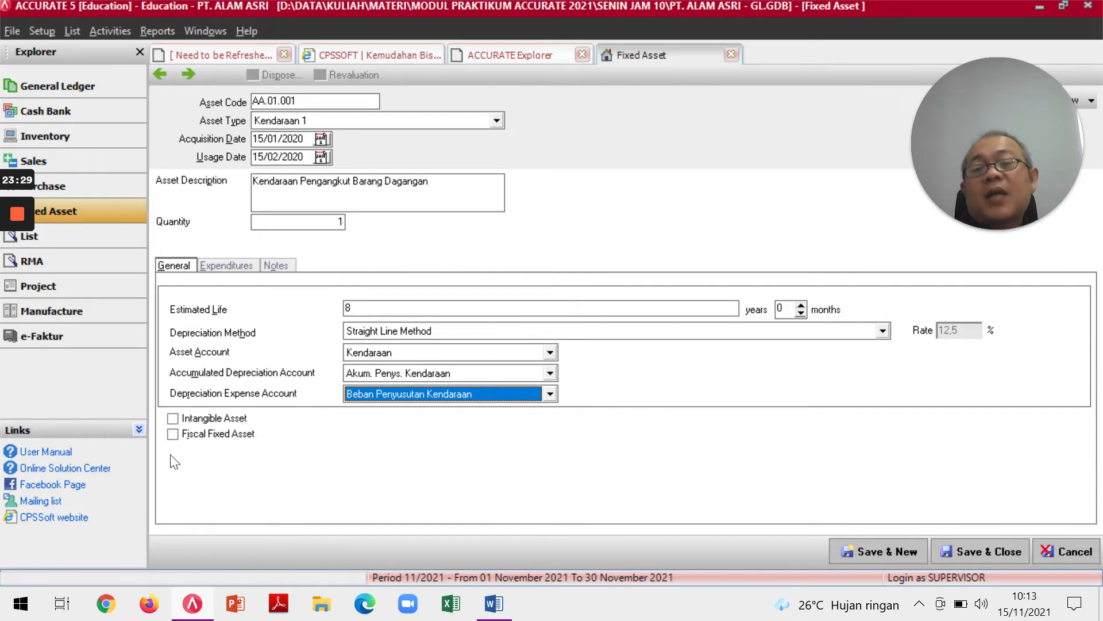
click(173, 434)
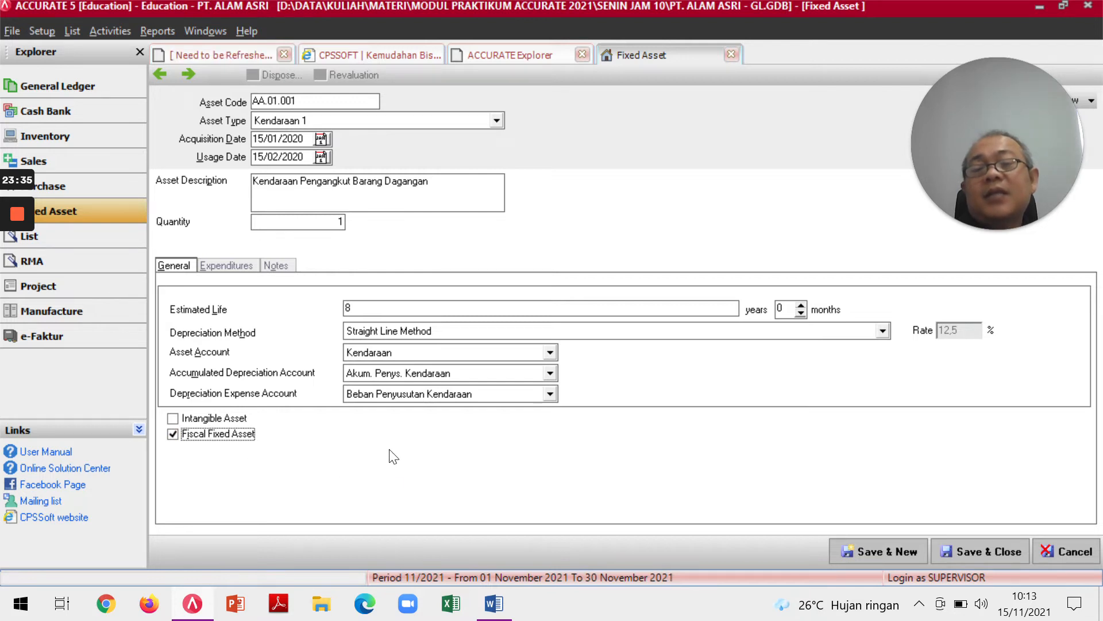
Review the sample expenditures form in Word and add an expenditure line for account 1112 Transaksi Aktiva Tetap in ACCURATE 5.
key(alt+Tab)
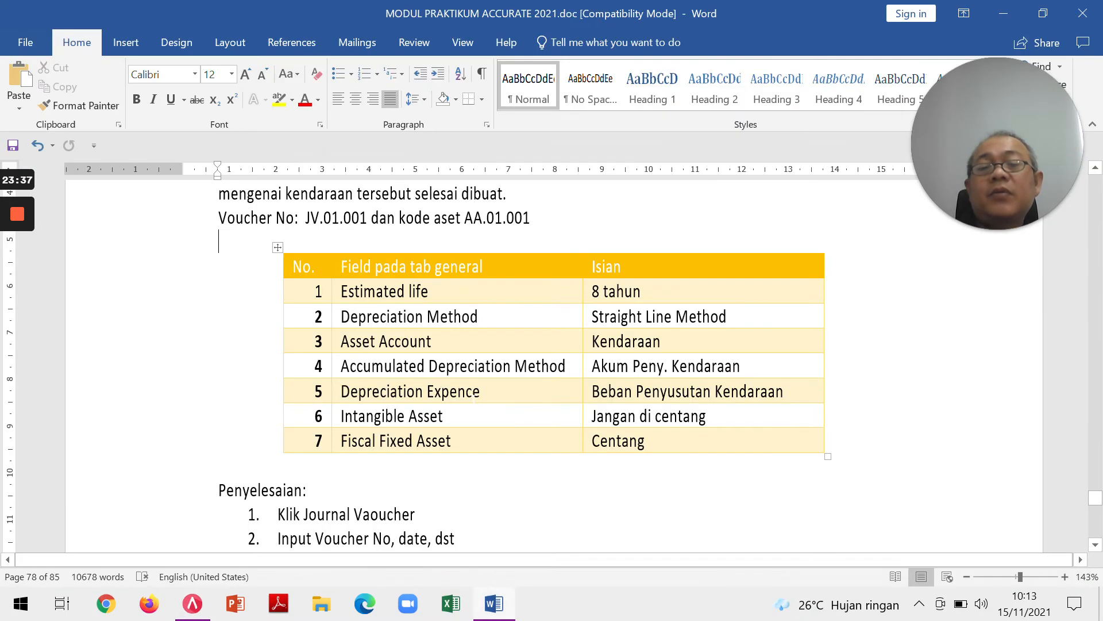
key(alt+Tab)
key(alt+Tab)
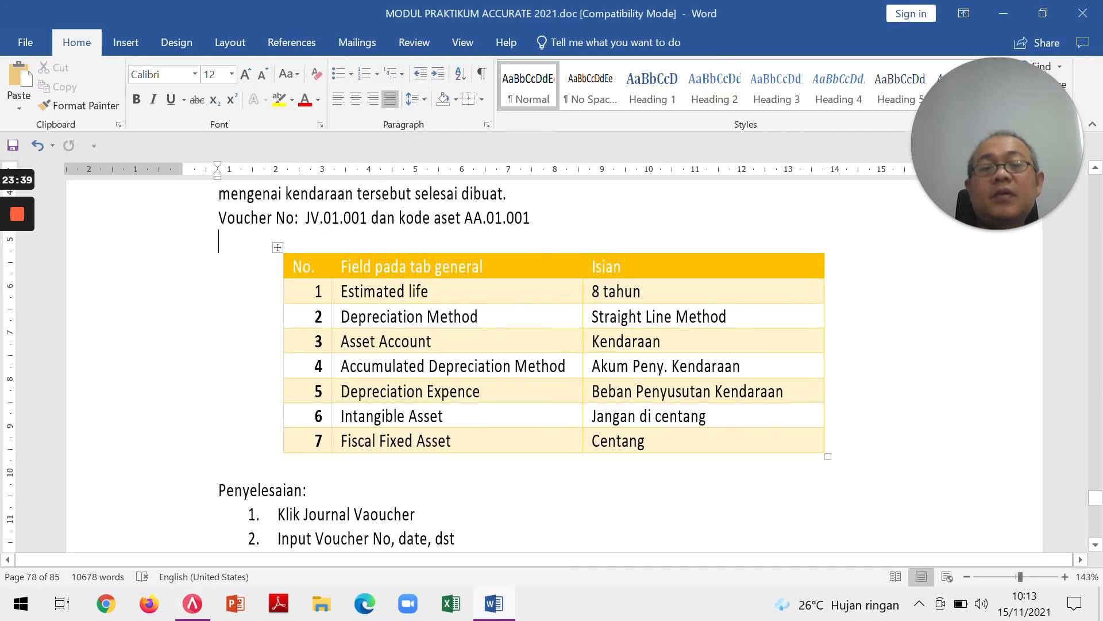
scroll(479, 437, down, 5)
scroll(414, 442, down, 15)
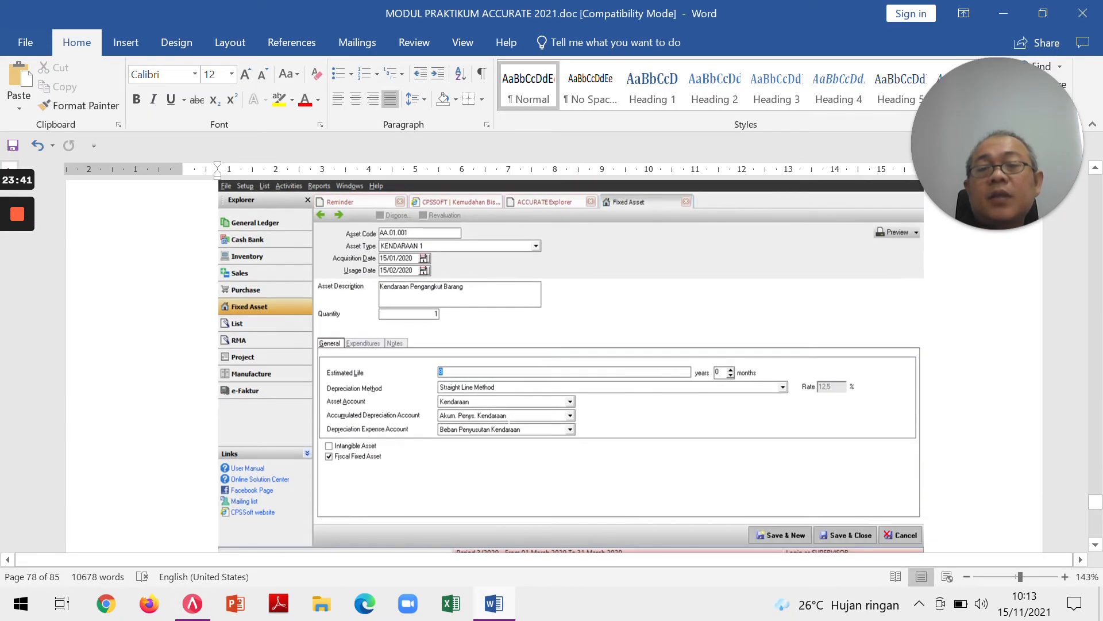
scroll(414, 442, down, 1)
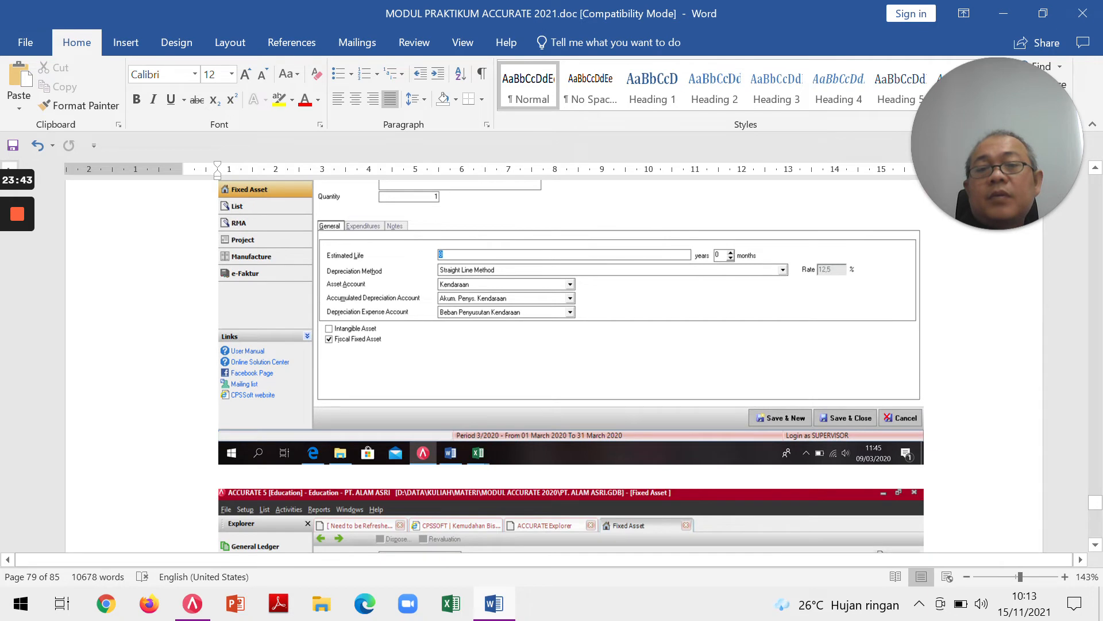
scroll(570, 366, down, 4)
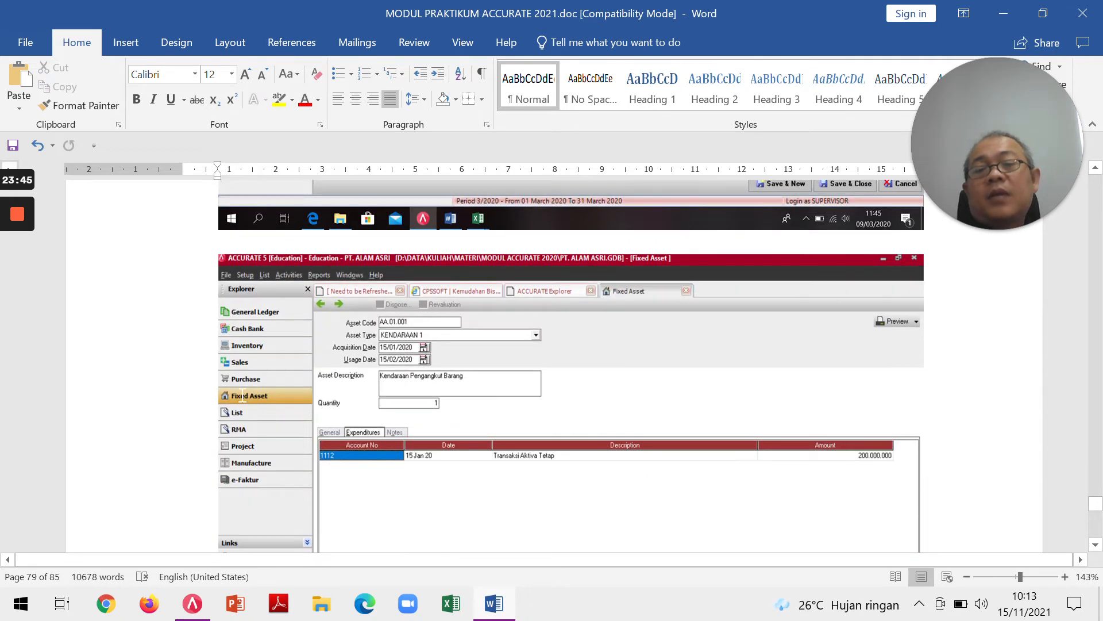
key(alt+Tab)
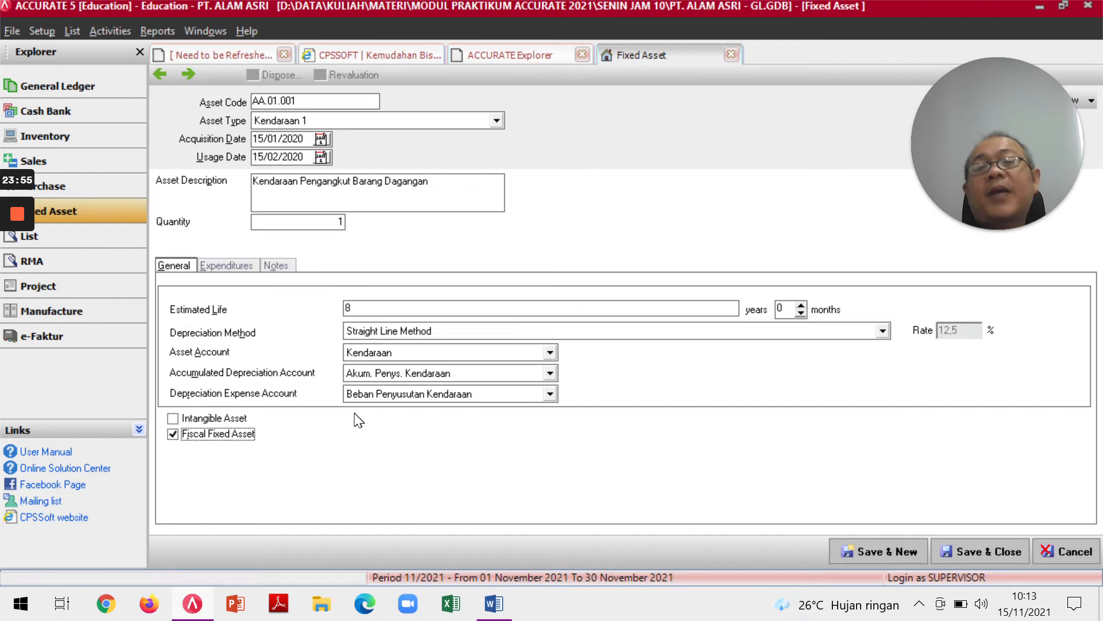
click(225, 268)
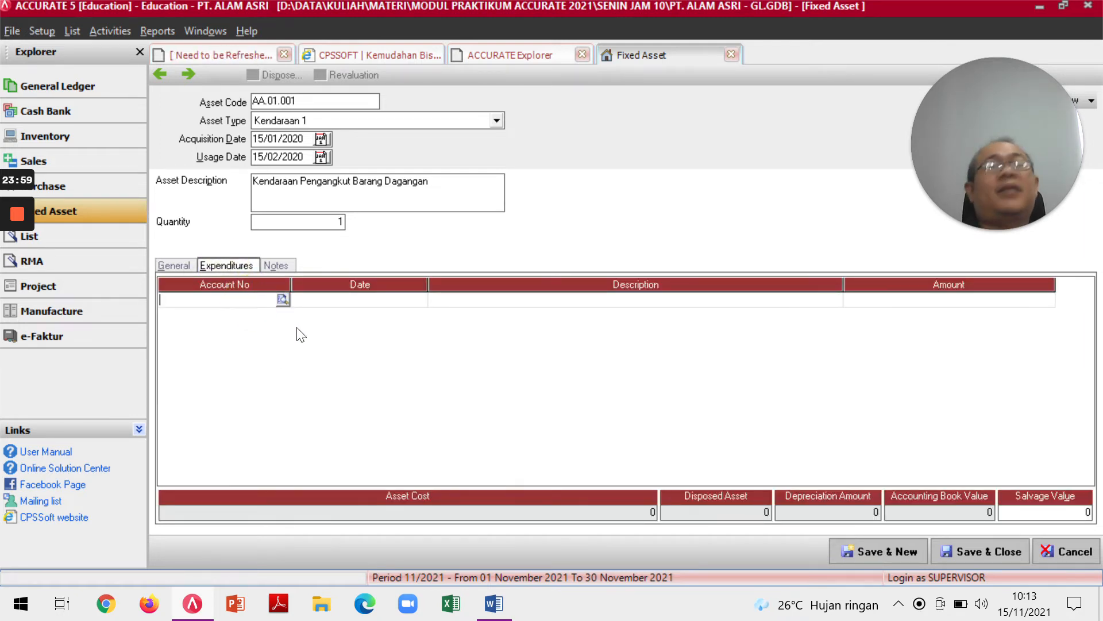
text(t)
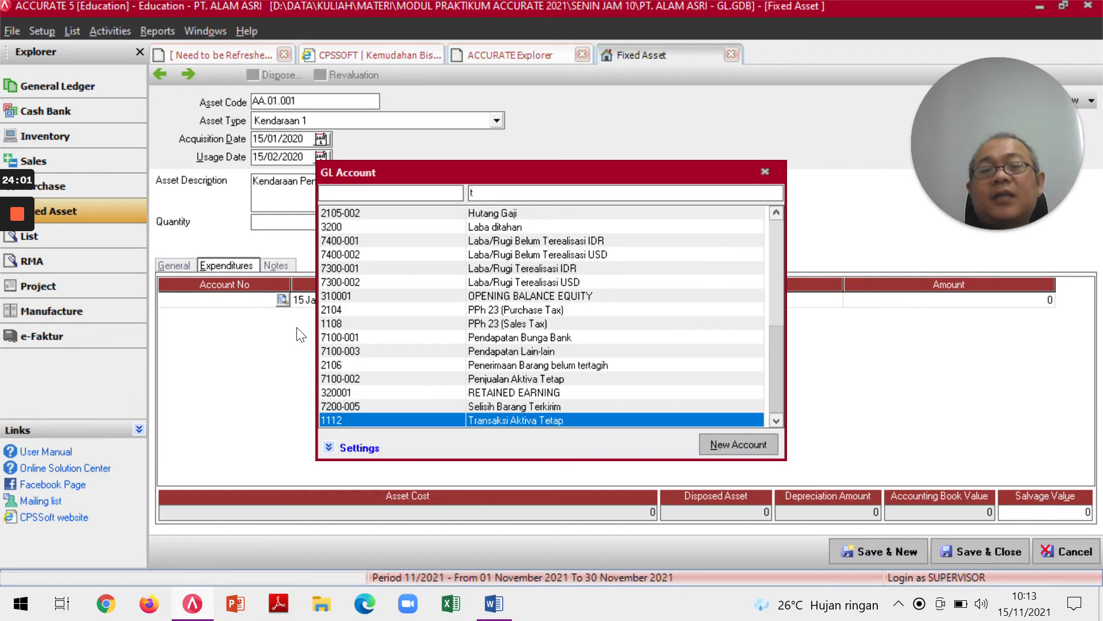
double_click(422, 417)
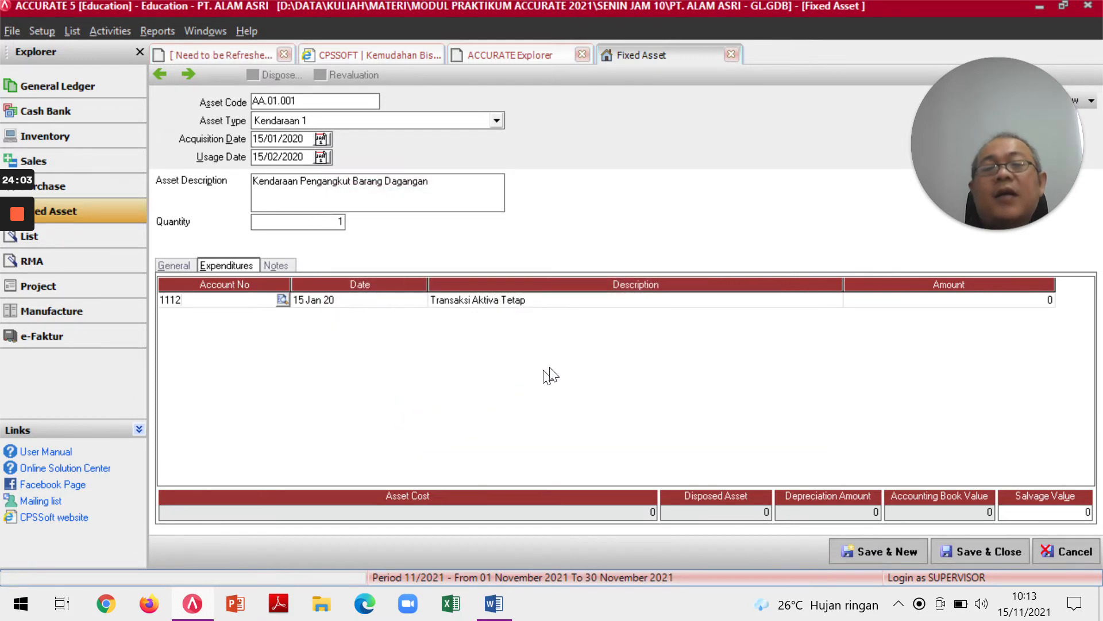
Check the expenditure amount in Word's sample and enter 200000000 for the Transaksi Aktiva Tetap line in ACCURATE 5.
key(Tab)
key(Tab)
key(Tab)
key(alt+Tab)
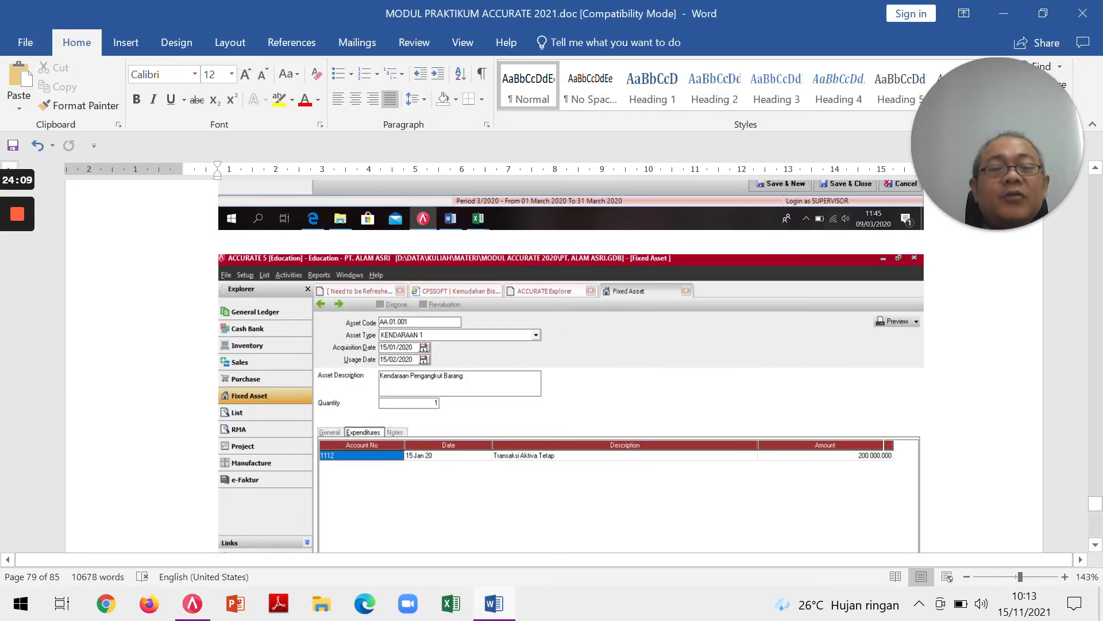
key(alt+Tab)
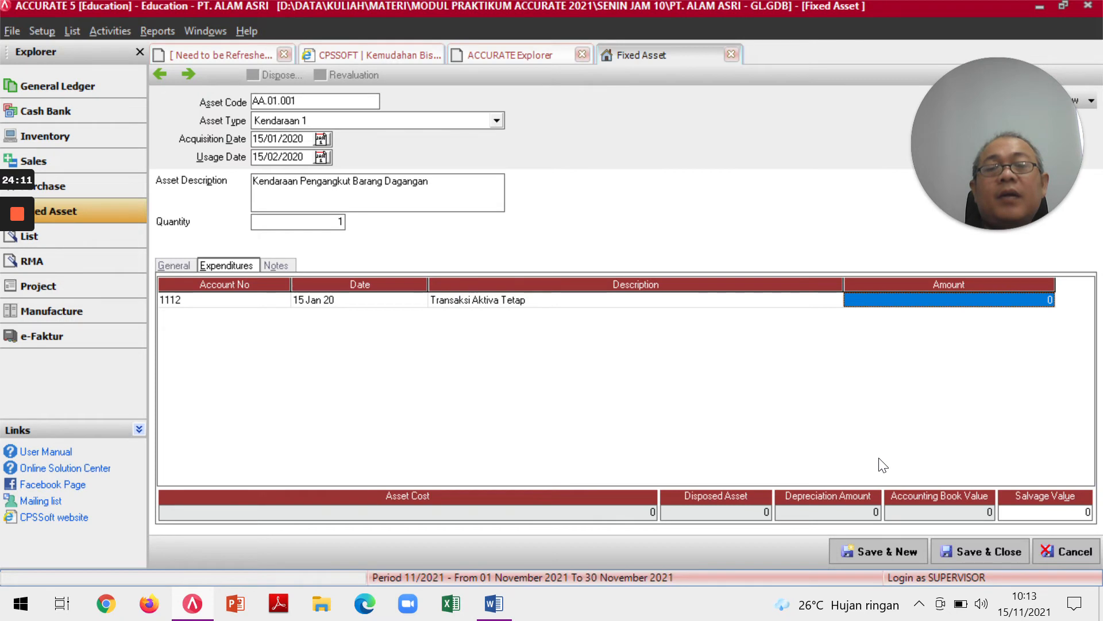
text(20000)
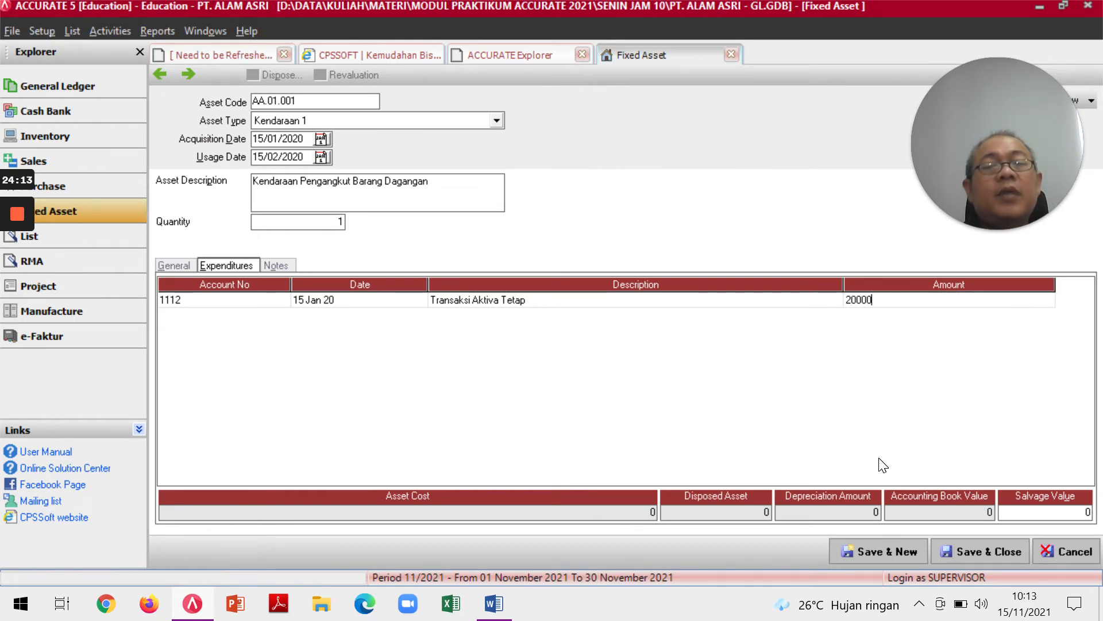
text(0000)
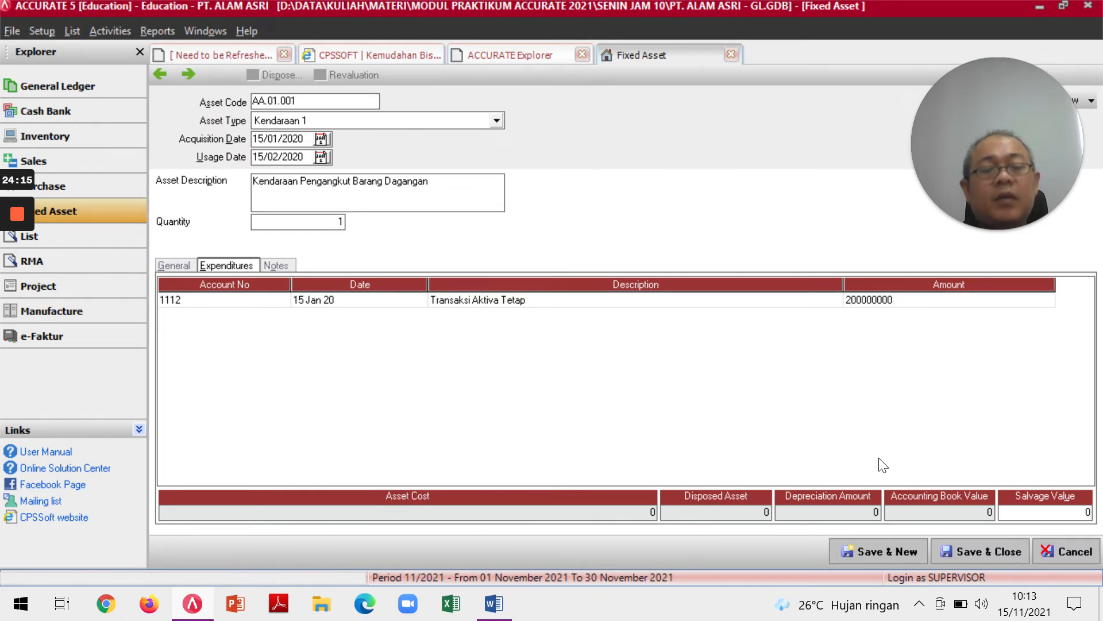
key(Return)
key(Up)
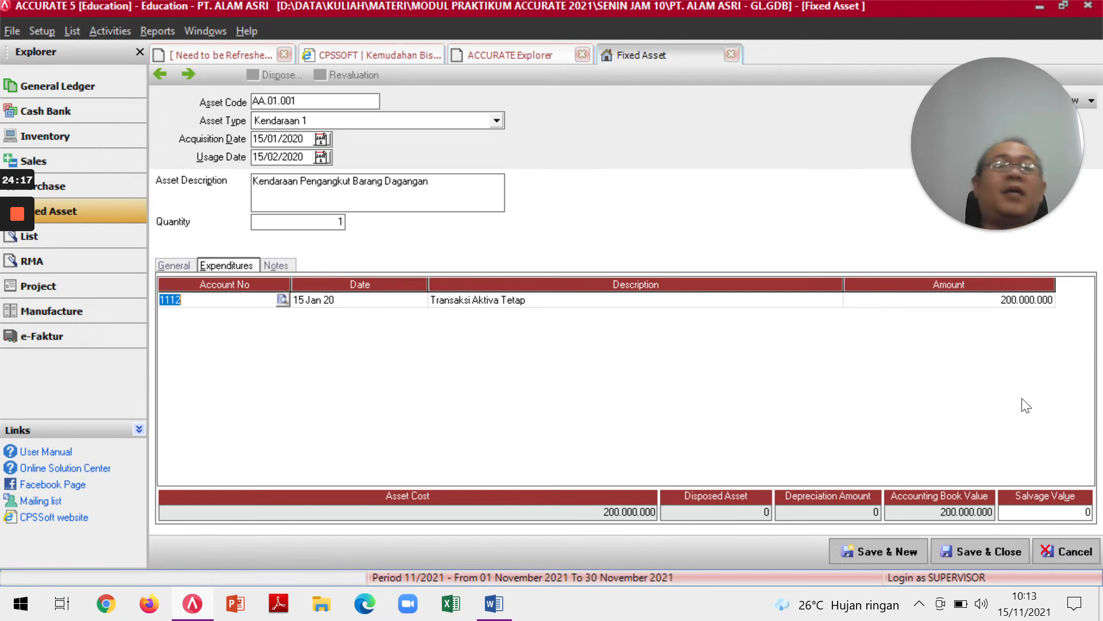
Compare the expenditures with Word's sample form and closing instructions, and save and close asset AA.01.001 in ACCURATE 5.
key(alt+Tab)
key(alt+Tab)
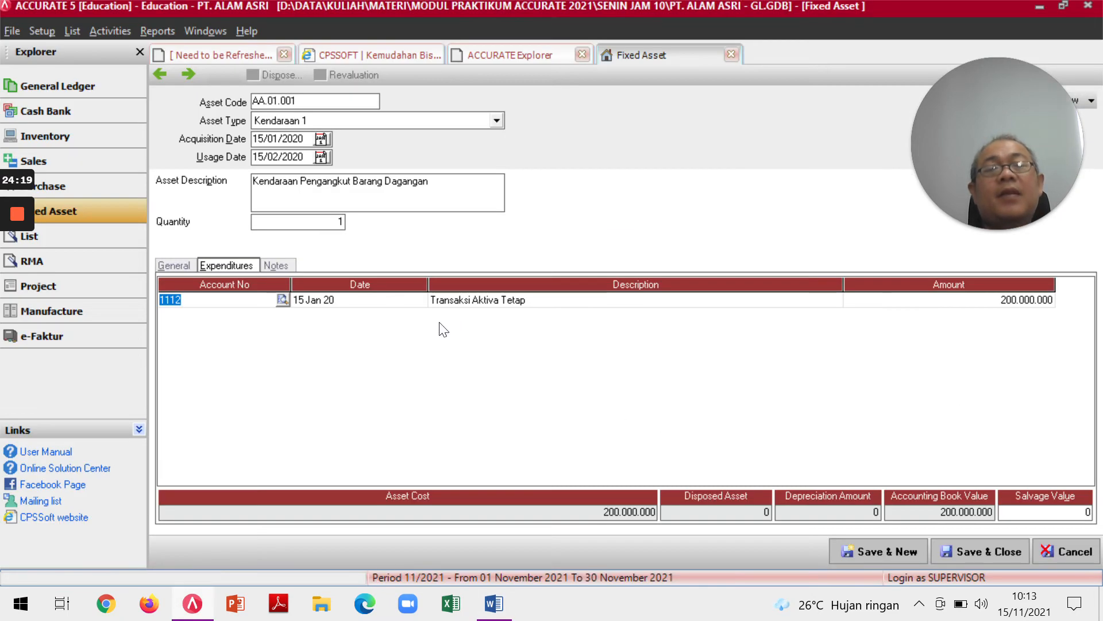
key(alt+Tab)
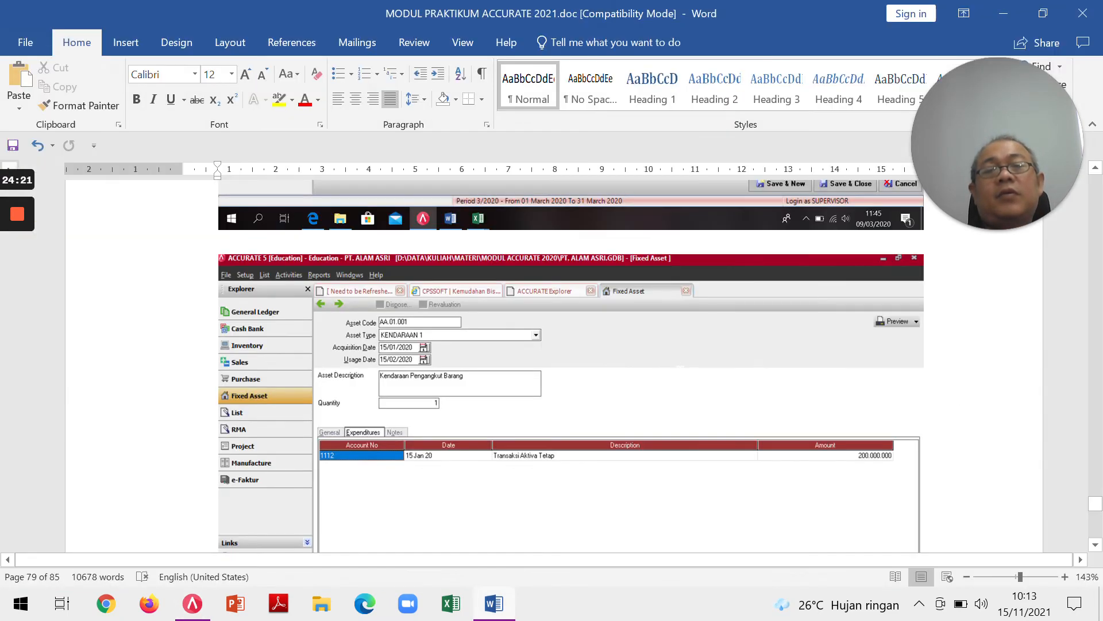
scroll(679, 365, down, 5)
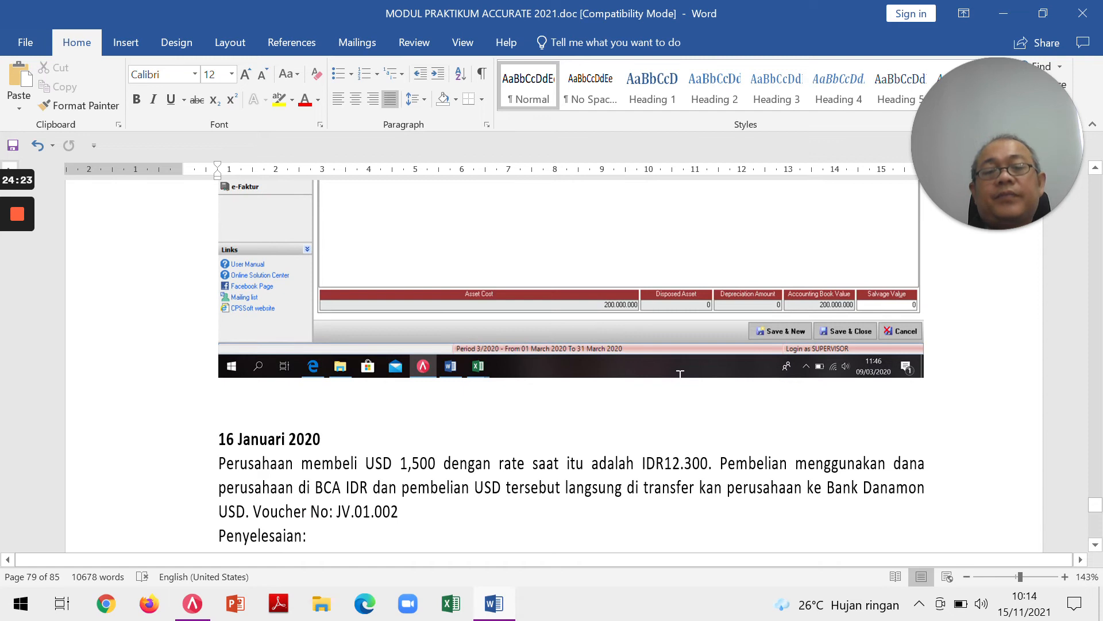
scroll(679, 373, up, 8)
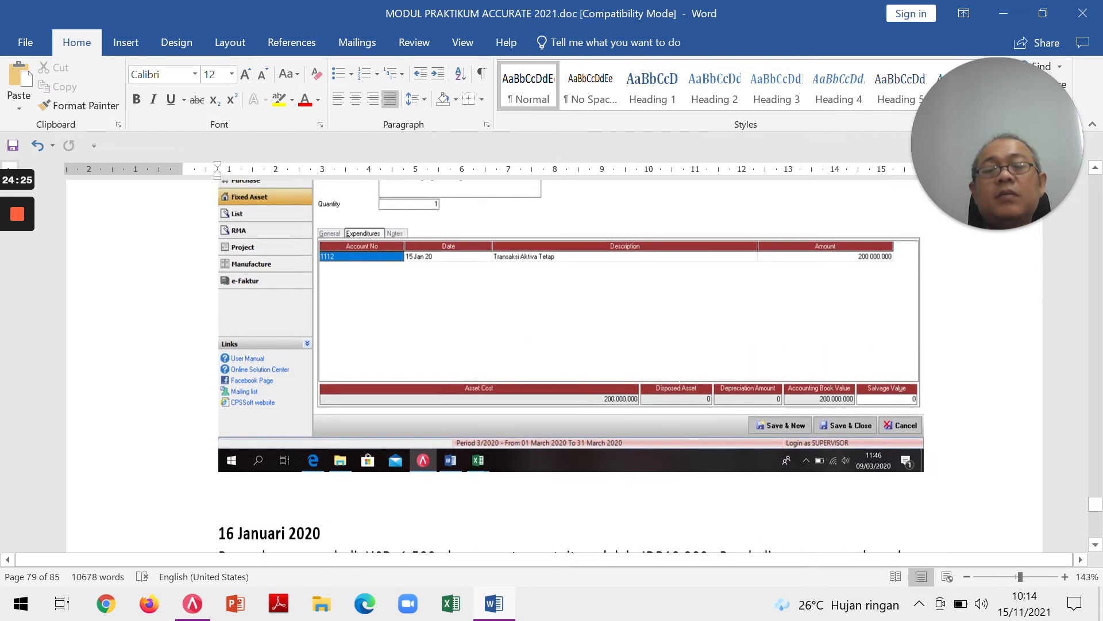
scroll(679, 375, down, 10)
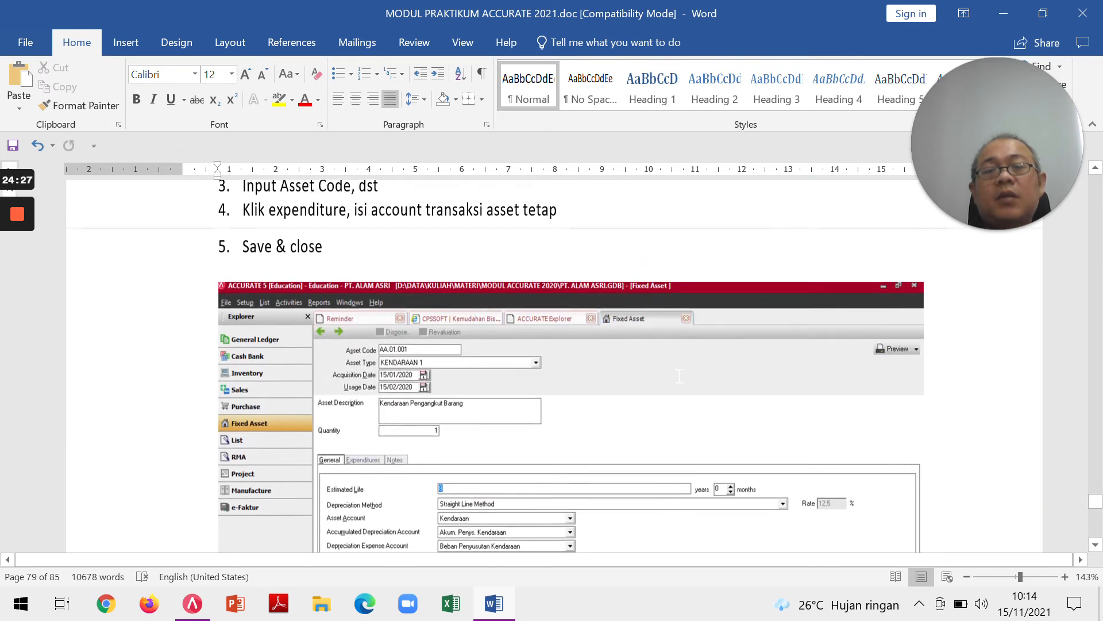
key(alt+Tab)
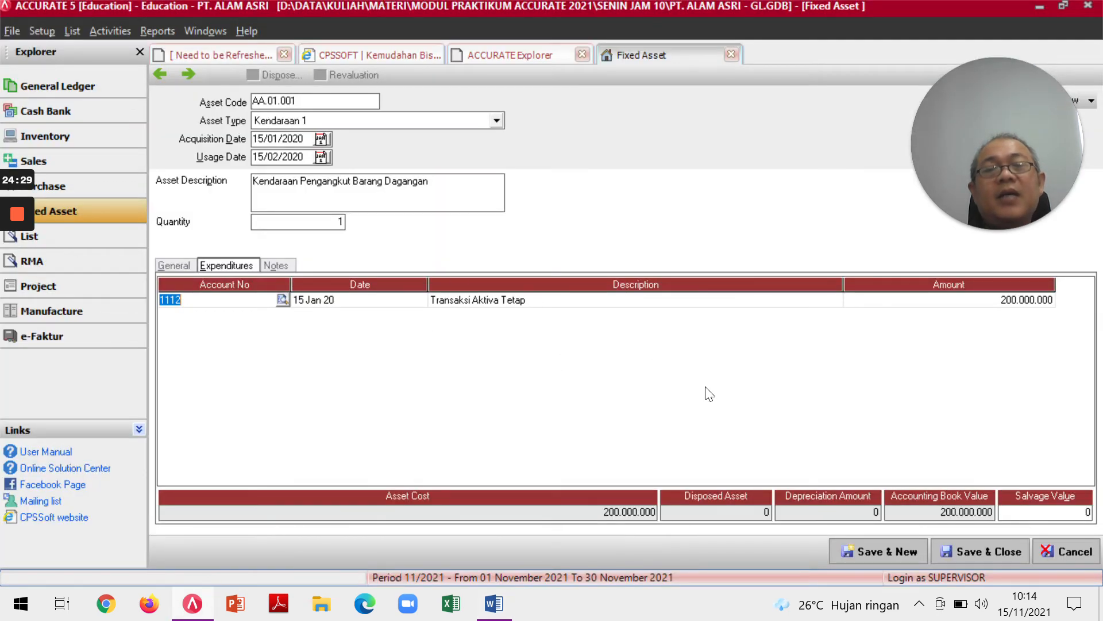
click(967, 553)
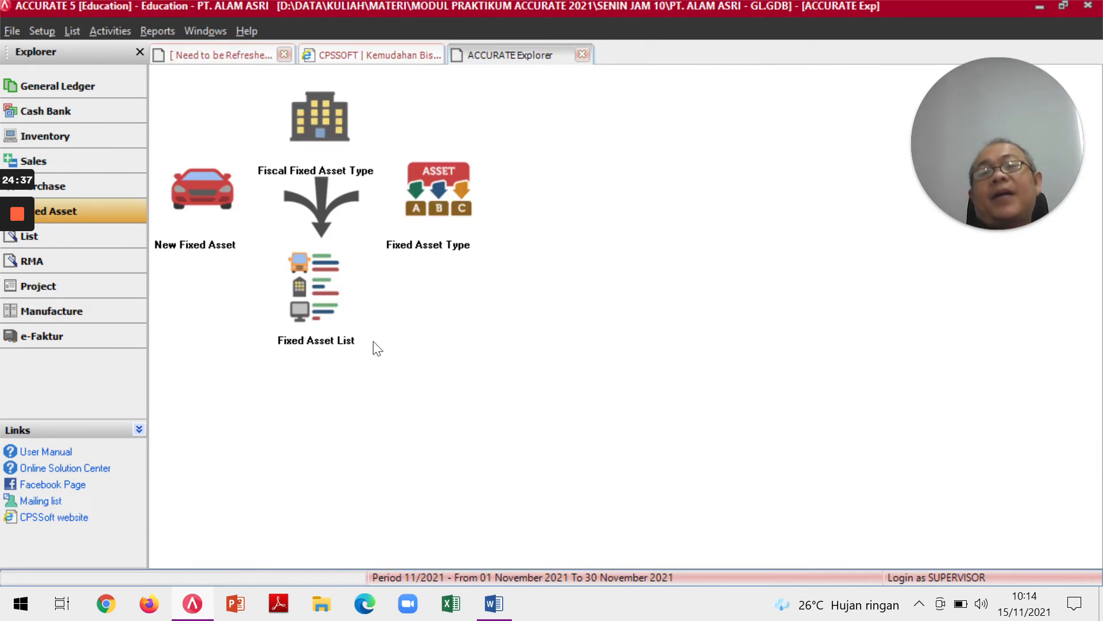
View the fiscal fixed asset types and the fixed asset types with their fiscal classifications.
click(310, 127)
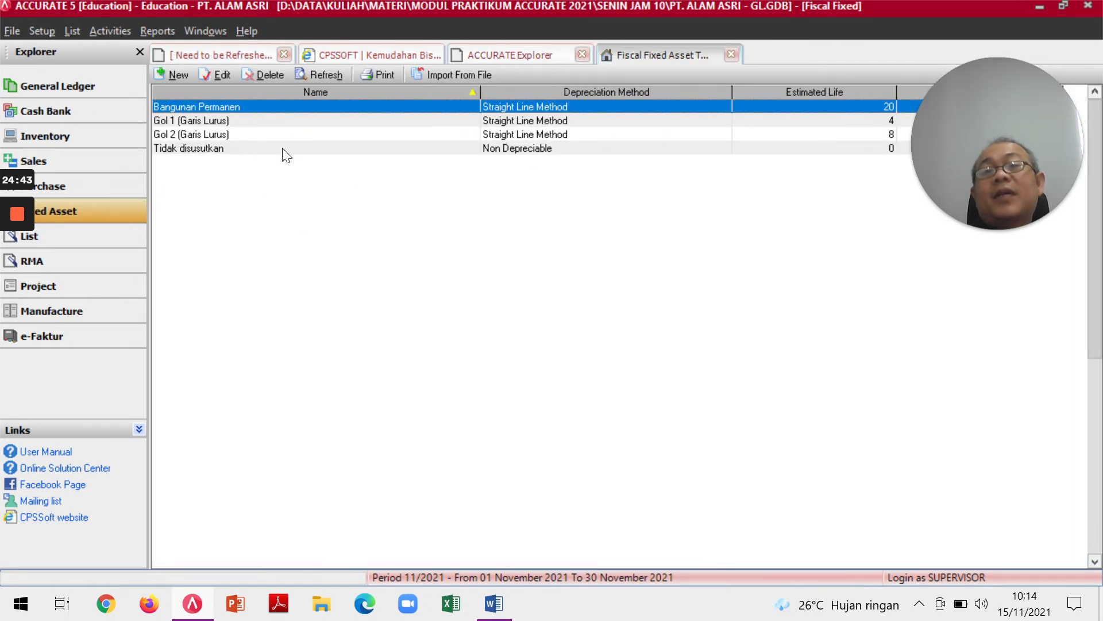
click(733, 54)
click(436, 206)
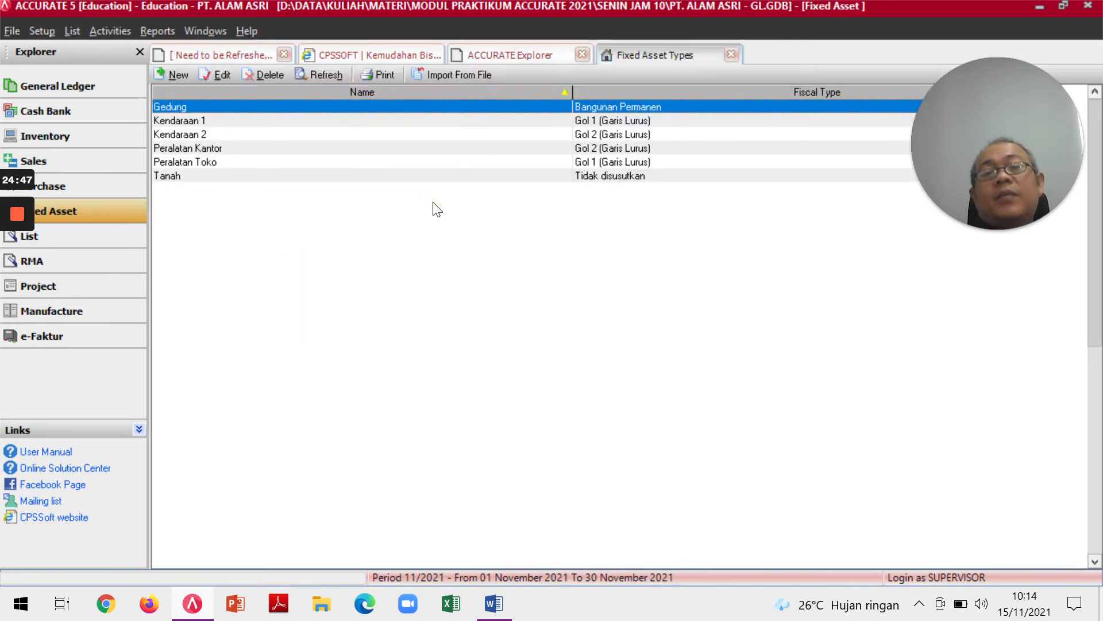
Close the fixed asset types list, review the fixed asset list, and close it.
click(732, 54)
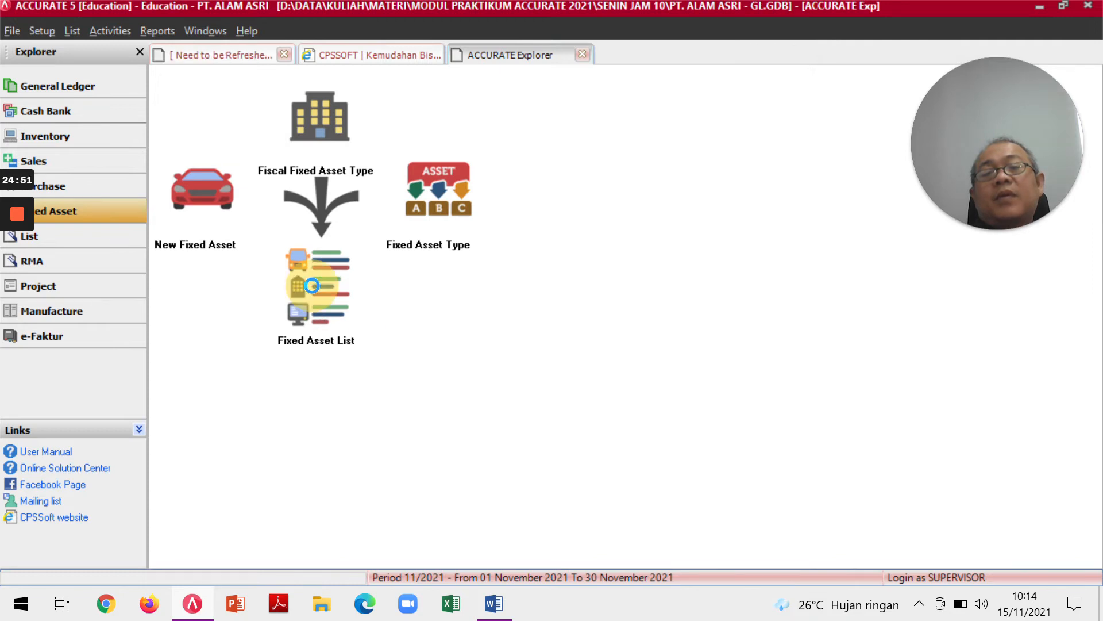
click(312, 287)
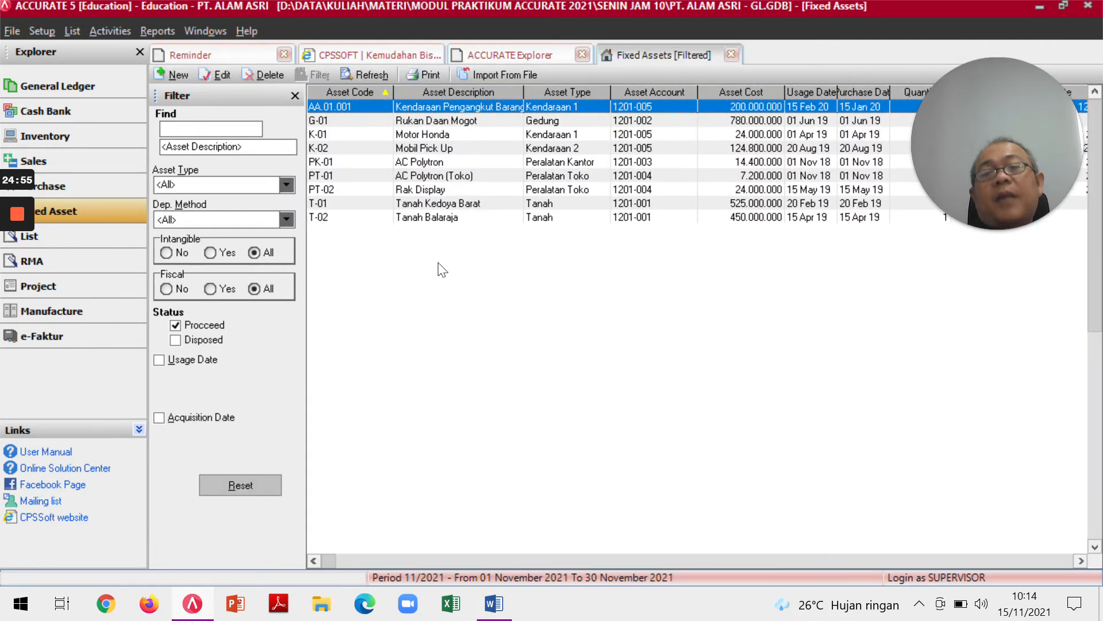
click(731, 55)
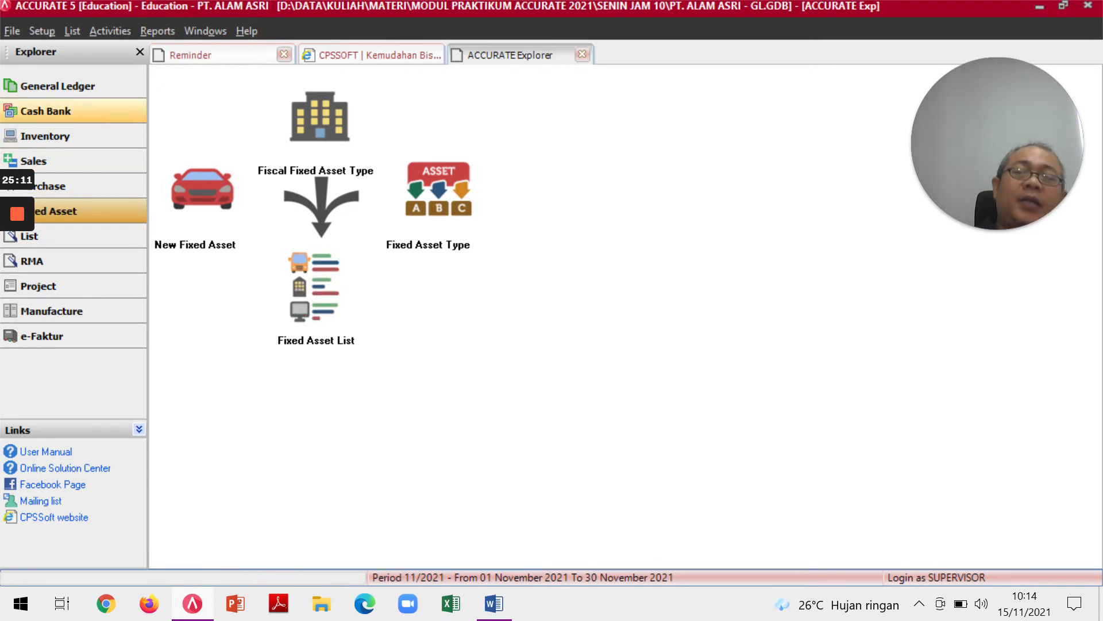
click(57, 85)
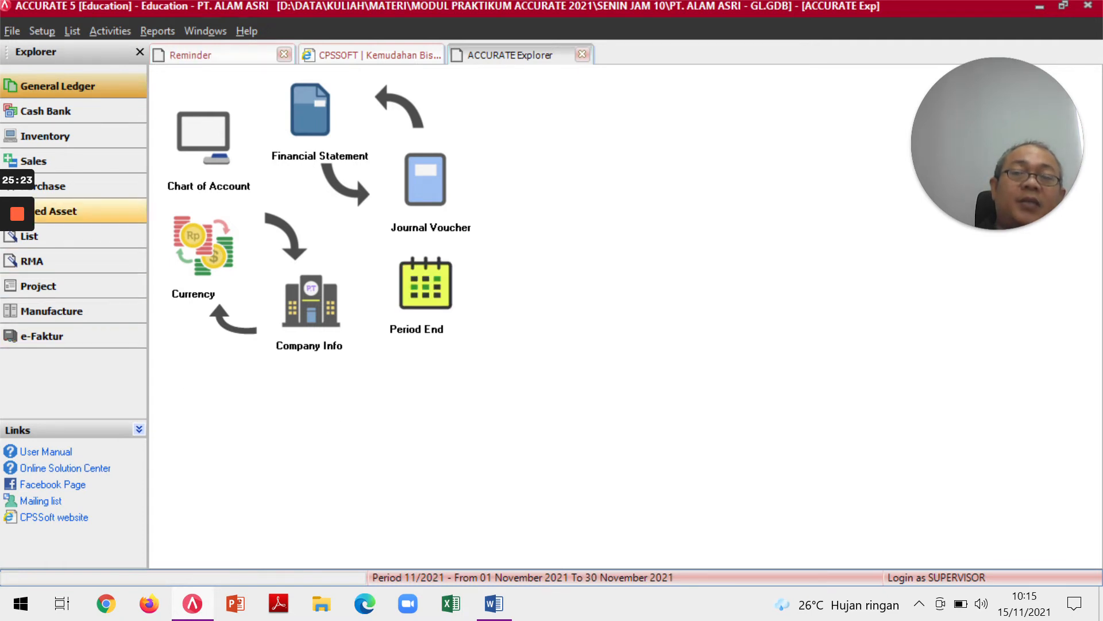
click(71, 211)
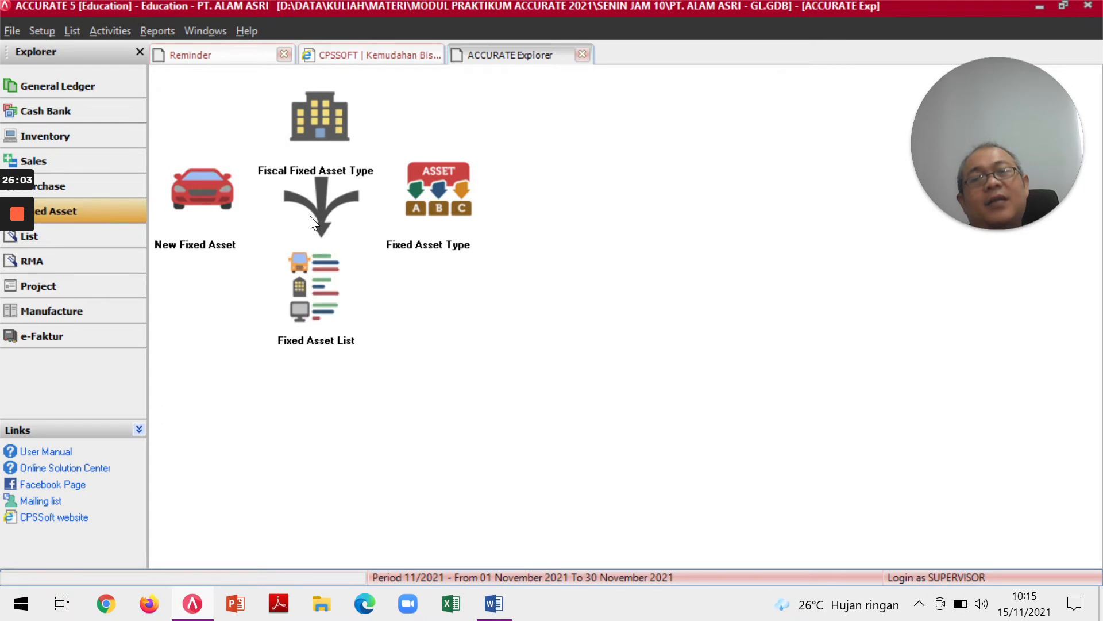
Switch to the Word practicum module and read the 16 Januari 2020 transaction about the USD purchase.
key(alt+Tab)
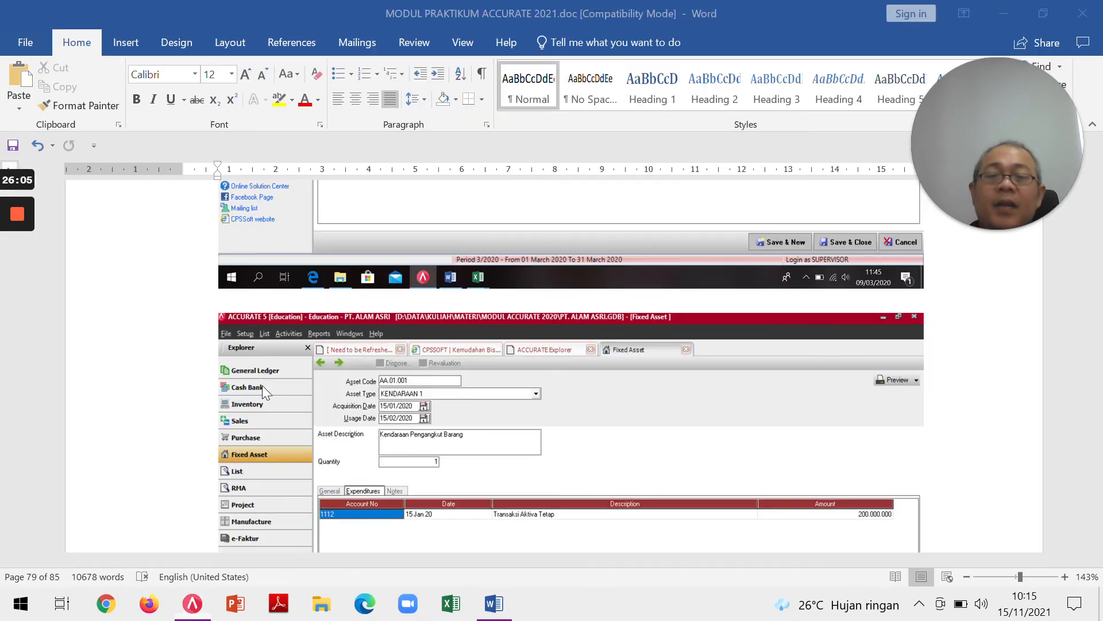
scroll(330, 404, down, 5)
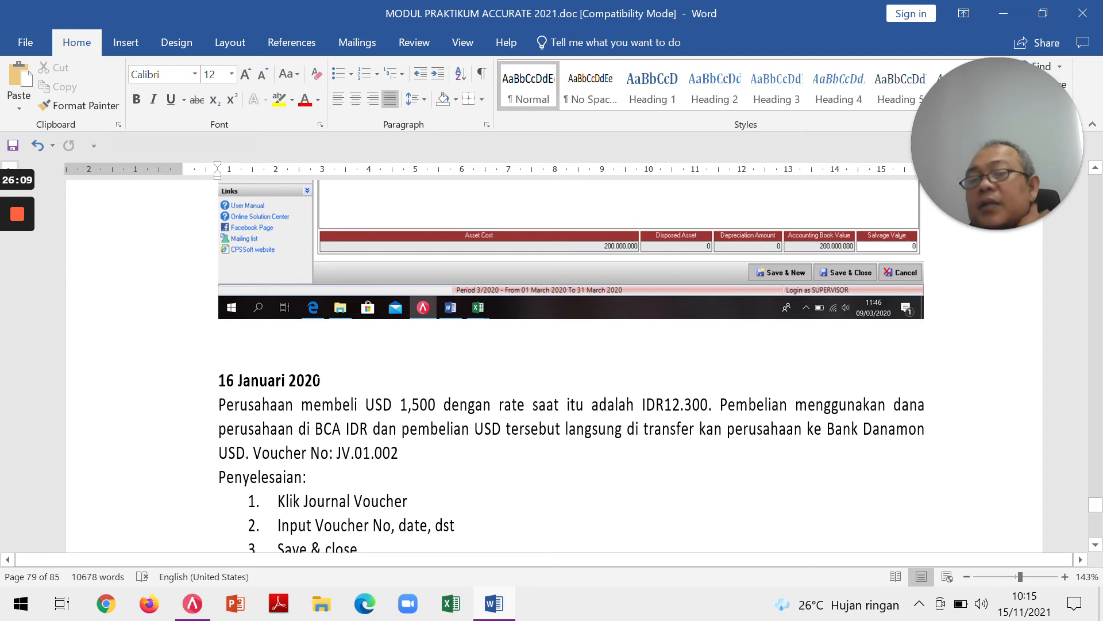
scroll(420, 429, down, 3)
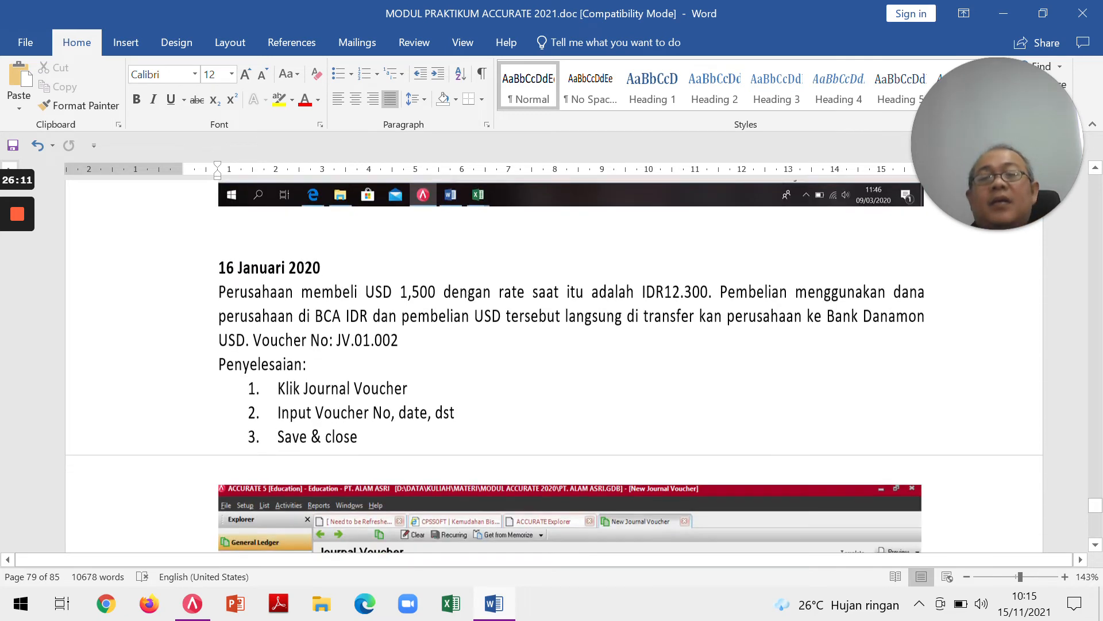
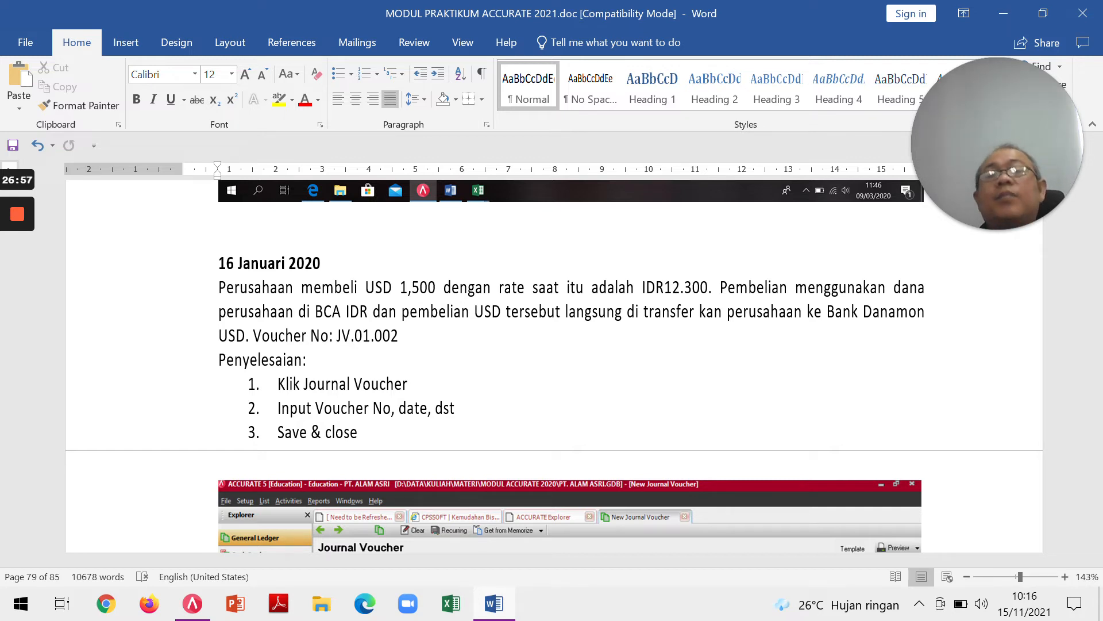
Switch back to ACCURATE and start a new general ledger journal voucher numbered JV.01.002, checking the number against the Word module.
key(alt+Tab)
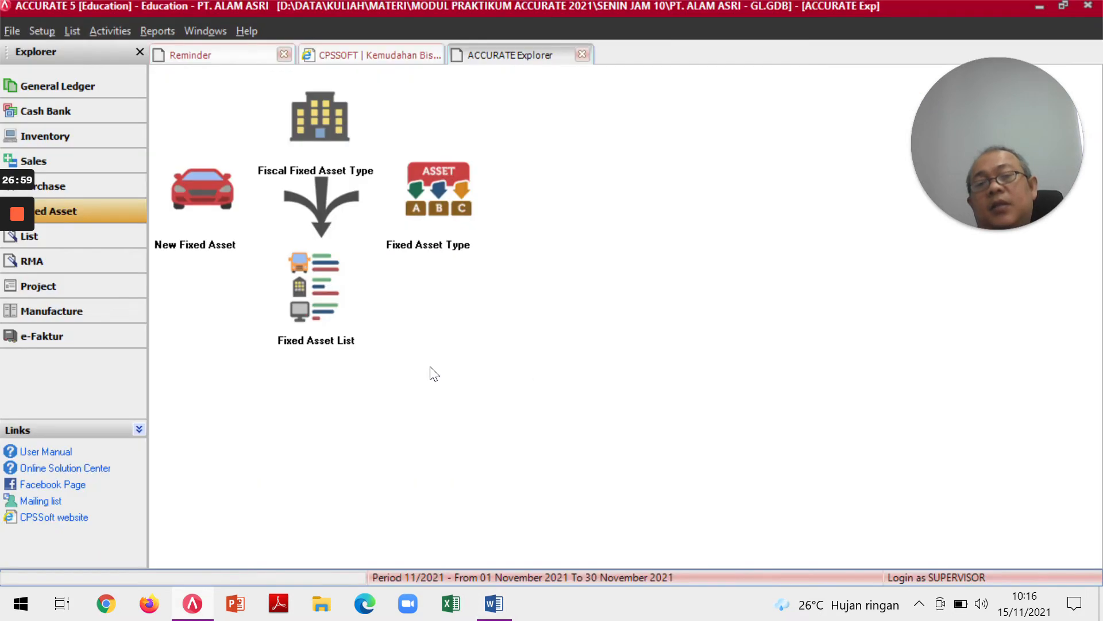
click(57, 86)
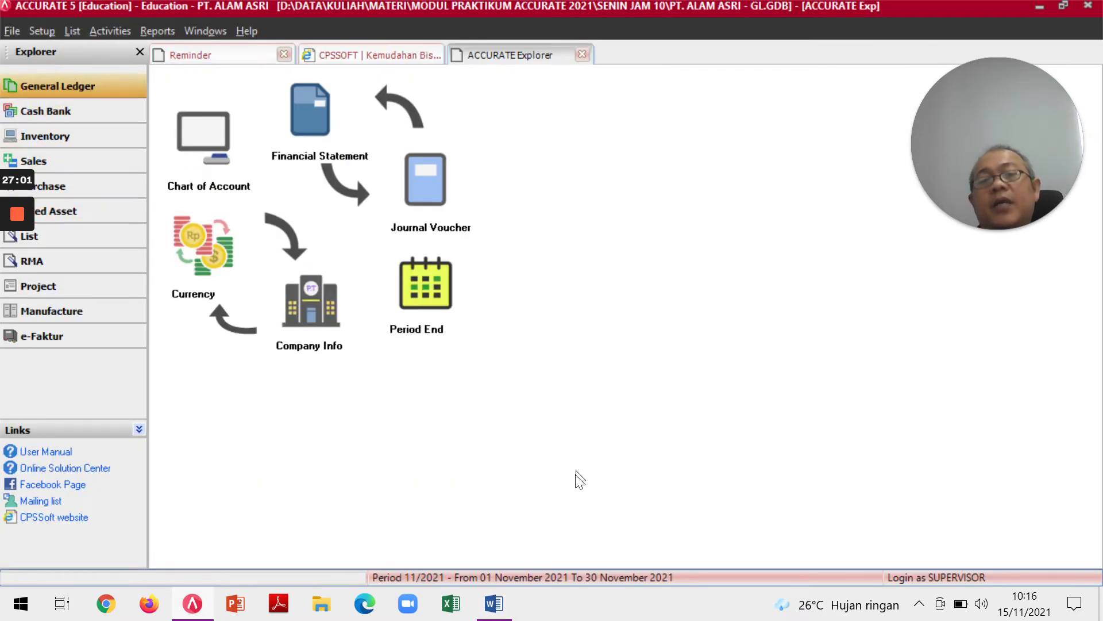
click(408, 189)
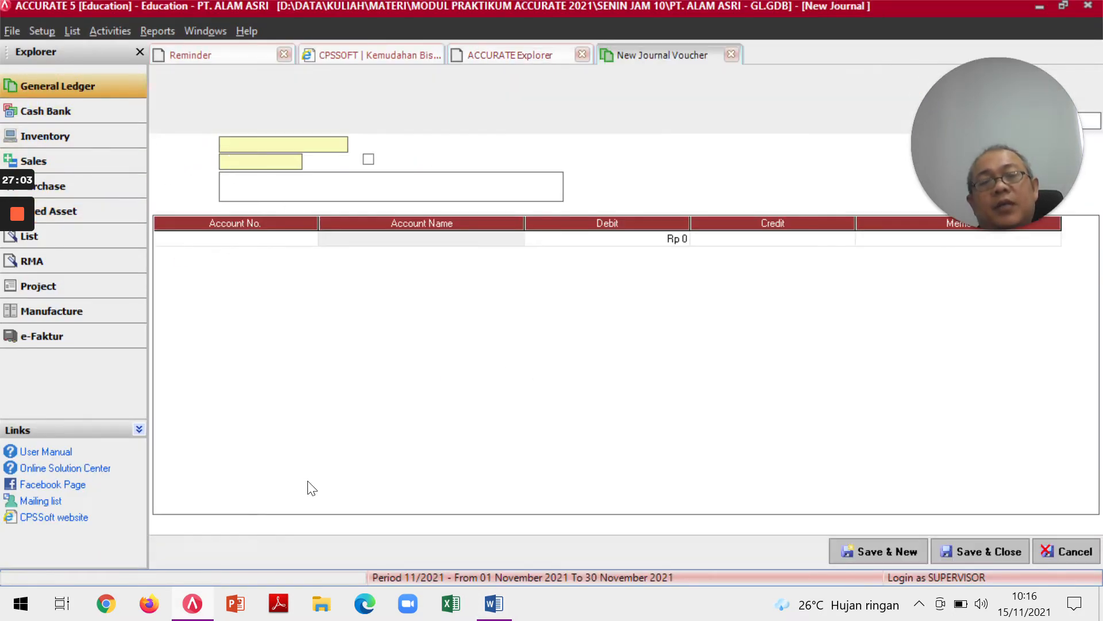
key(alt+Tab)
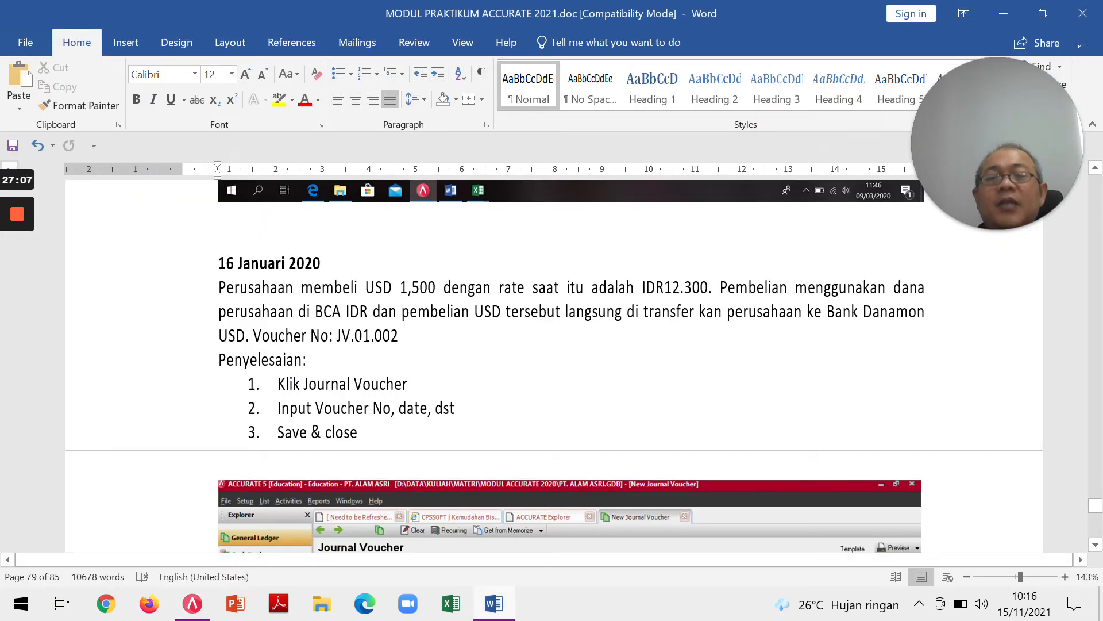
key(alt+Tab)
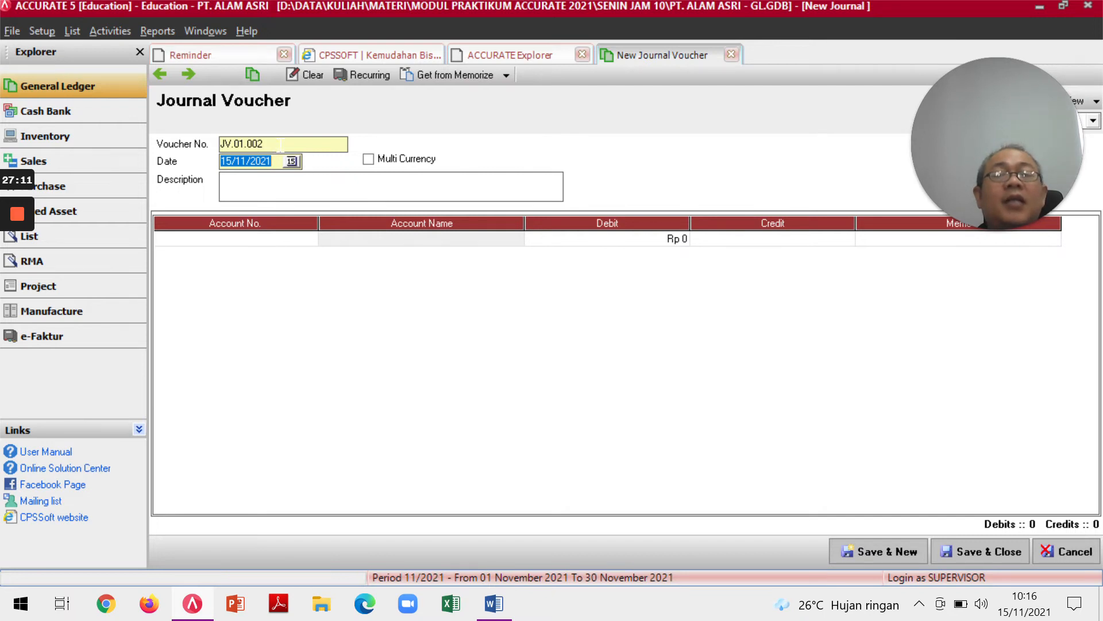
Set the journal voucher's date to 16/01/2020, the transaction date given in the Word module.
key(alt+Tab)
key(alt+Tab)
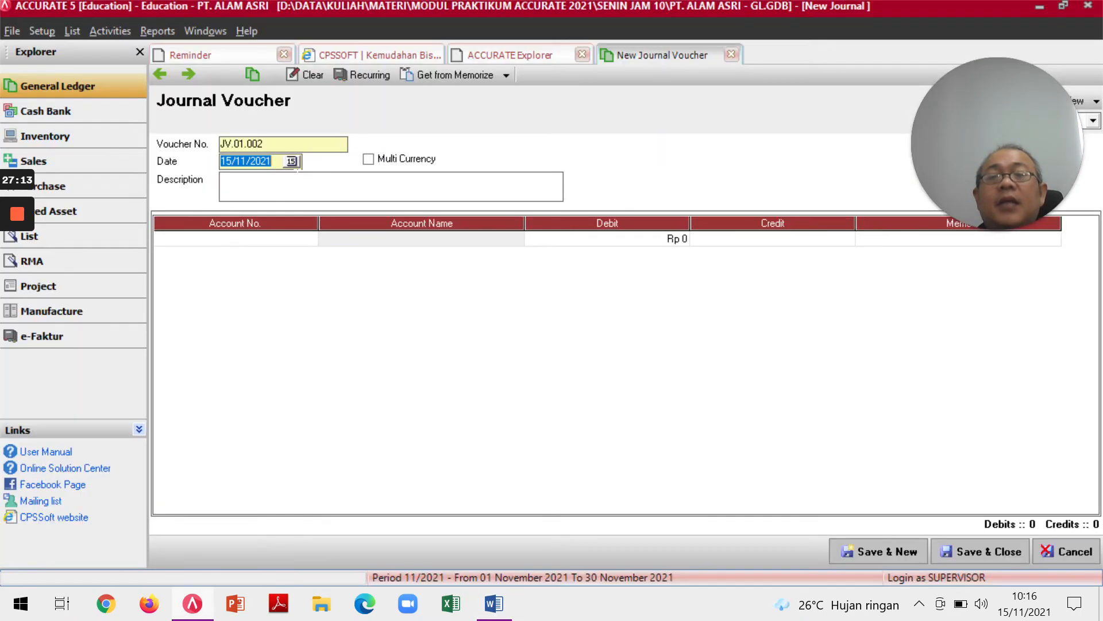
click(291, 161)
click(253, 180)
click(234, 192)
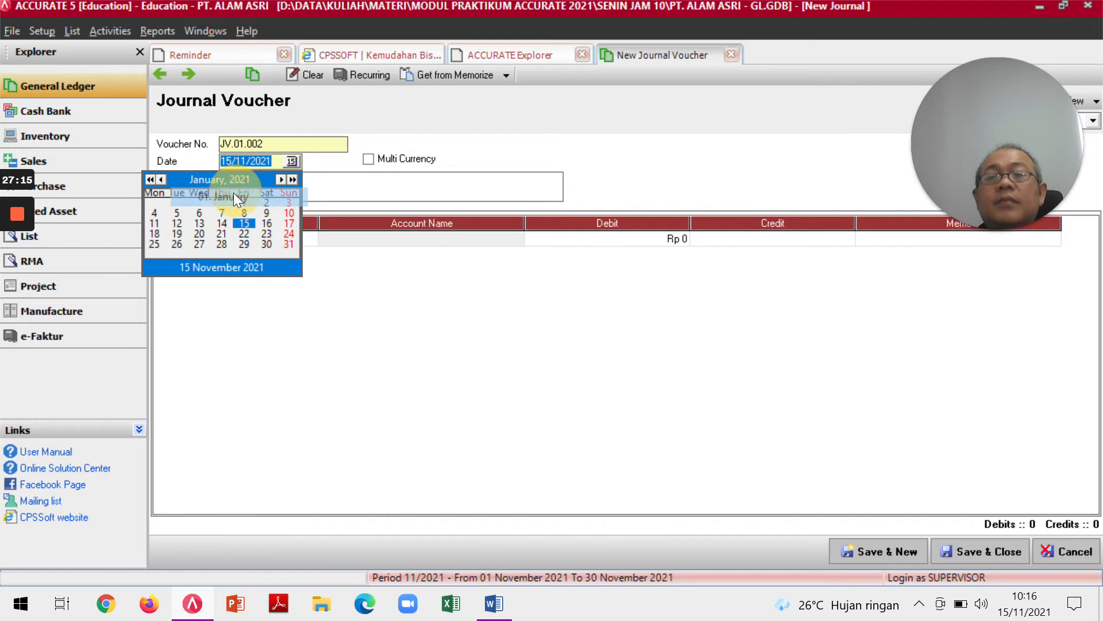
click(151, 180)
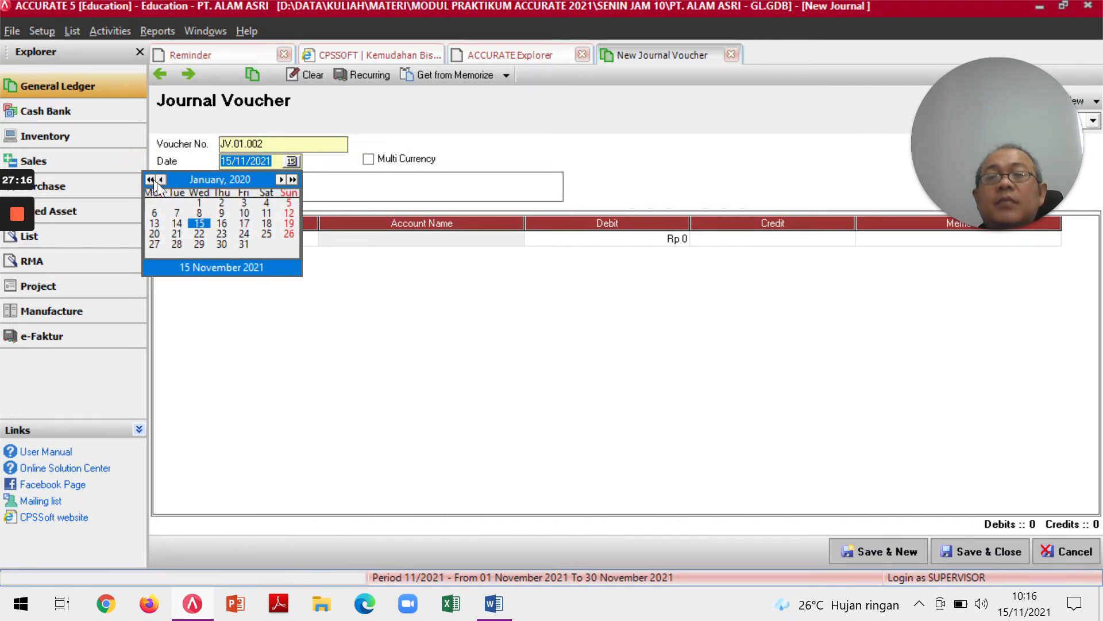
click(221, 224)
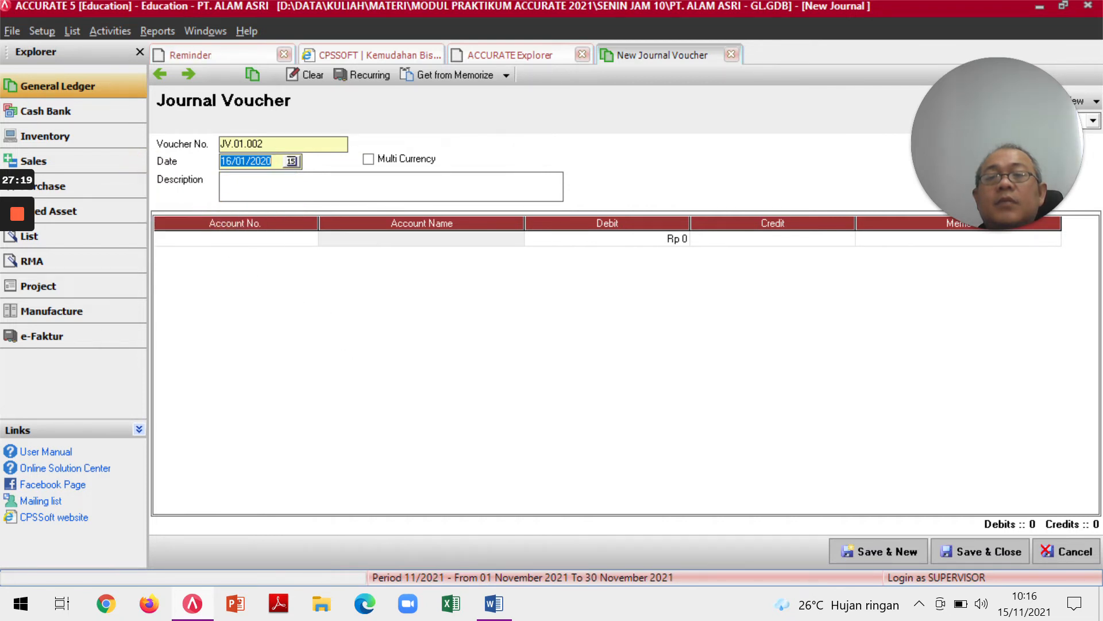
Enter "Pembelian Dollar USD 1.500" as the voucher's description, checking the amount in the Word module.
key(Tab)
text(Pem)
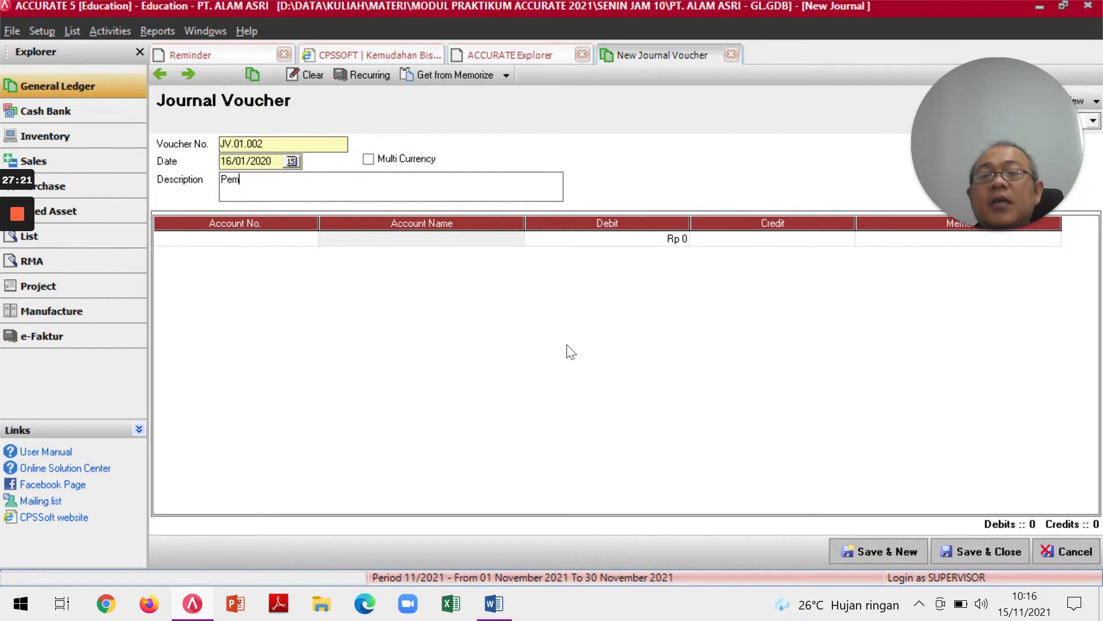
text(belian Dollar)
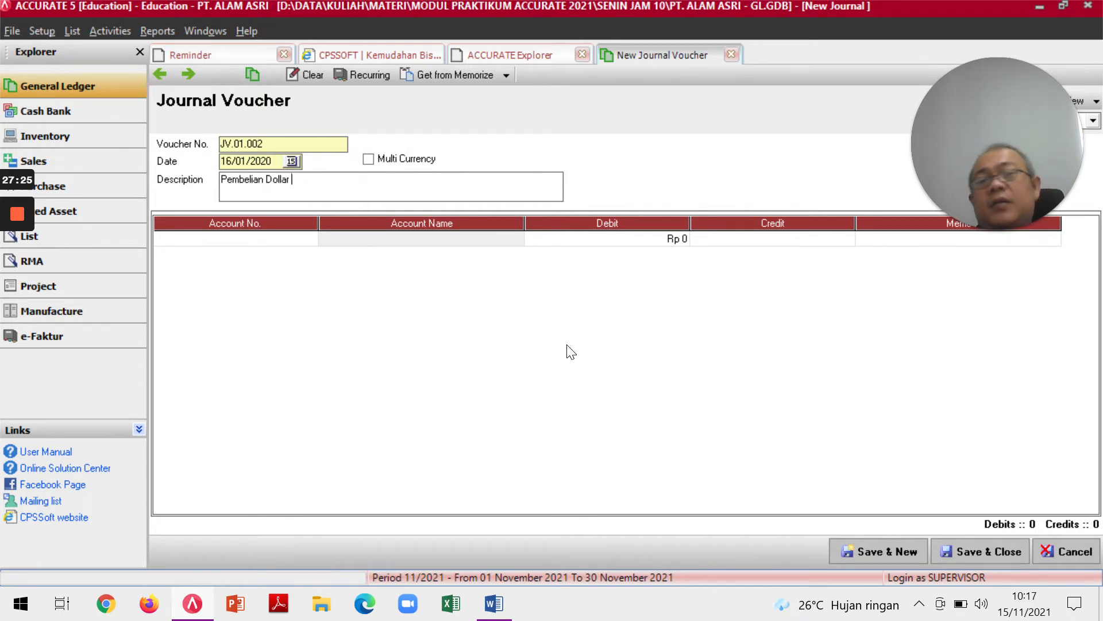
text( USA)
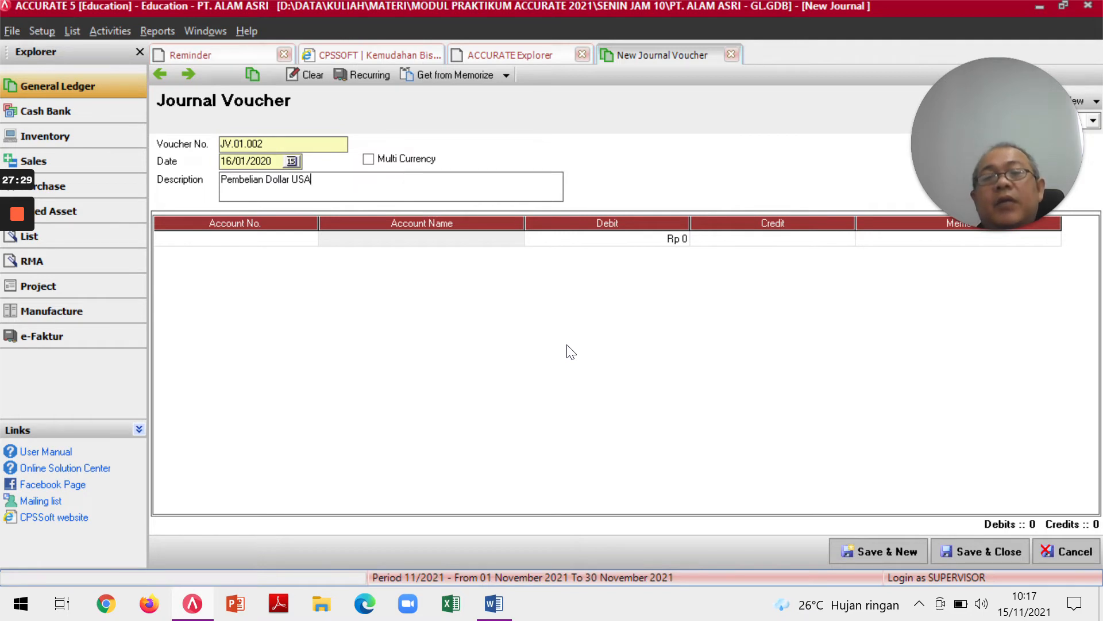
key(alt+Tab)
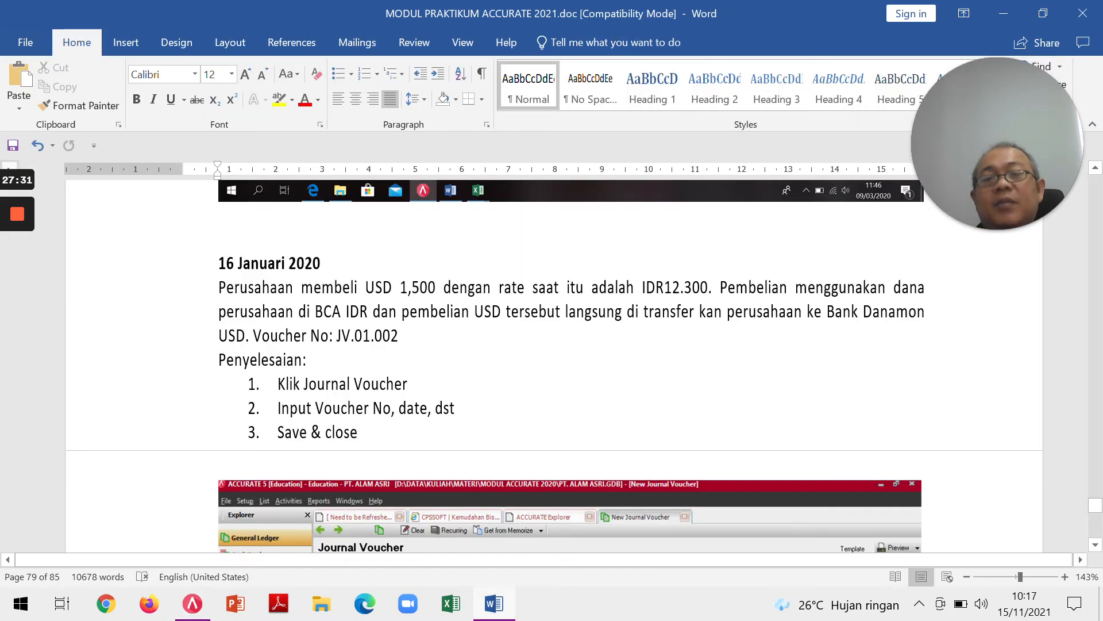
key(alt+Tab)
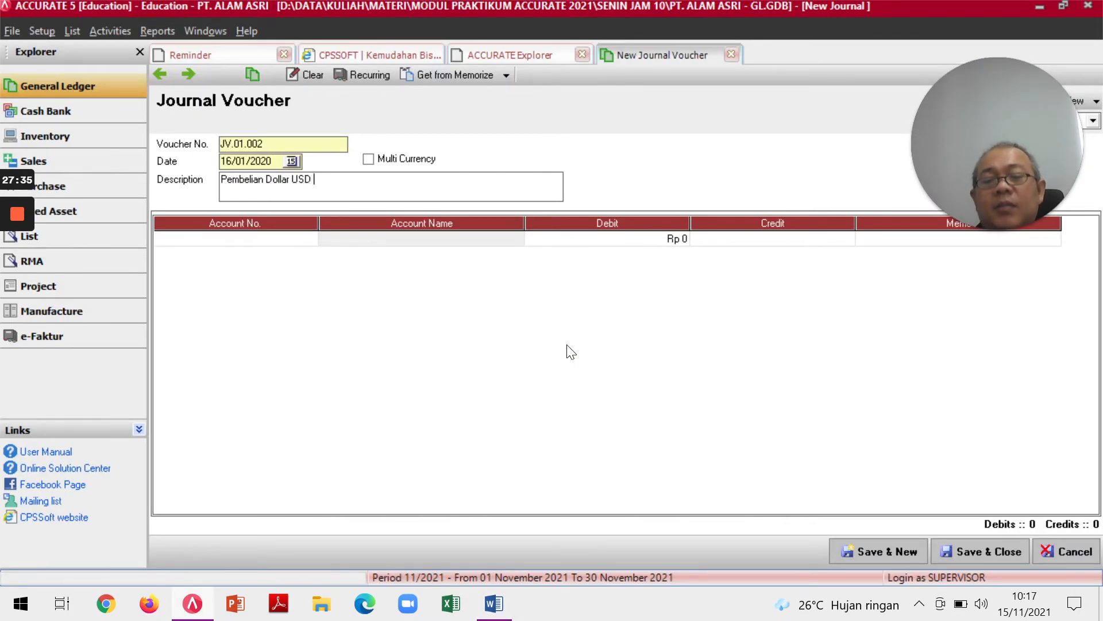
text(.500)
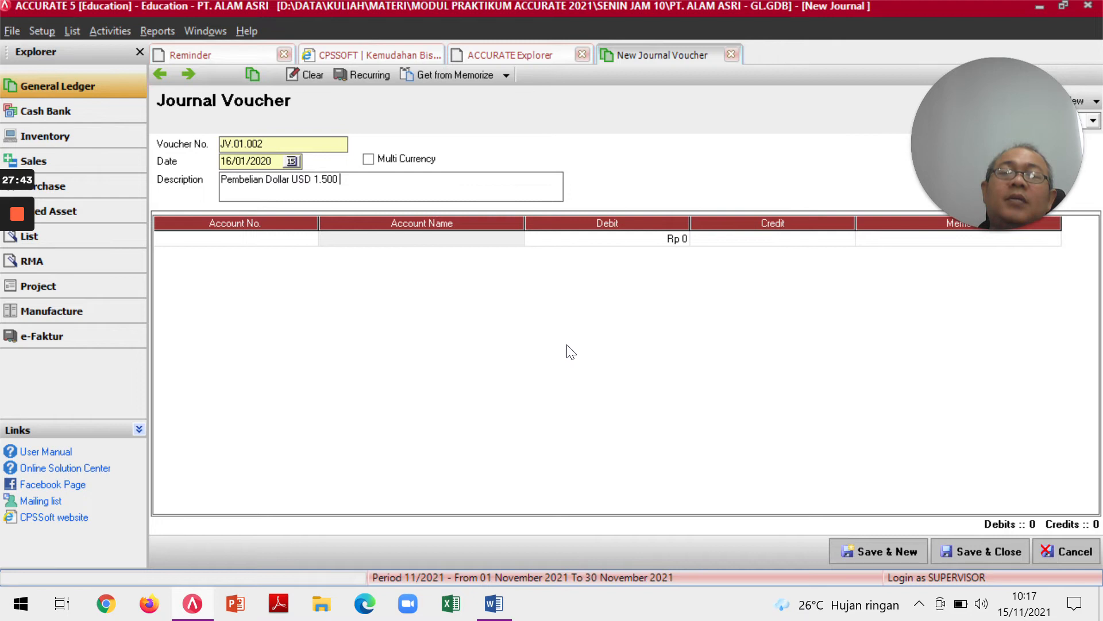
Extend the voucher's description with "menggunakan dana BCA IDR", checking the funding source in the Word module.
text(ENG)
key(BackSpace)
key(BackSpace)
key(BackSpace)
key(BackSpace)
text(menggunakan)
key(alt+Tab)
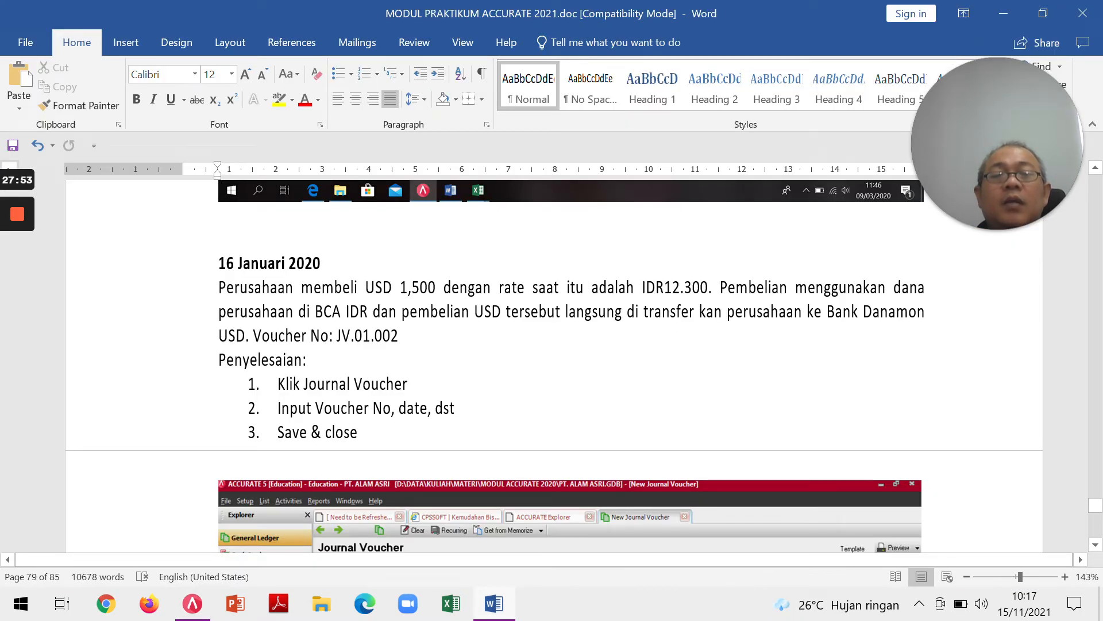
key(alt+Tab)
text(dana BCA)
key(alt+Tab)
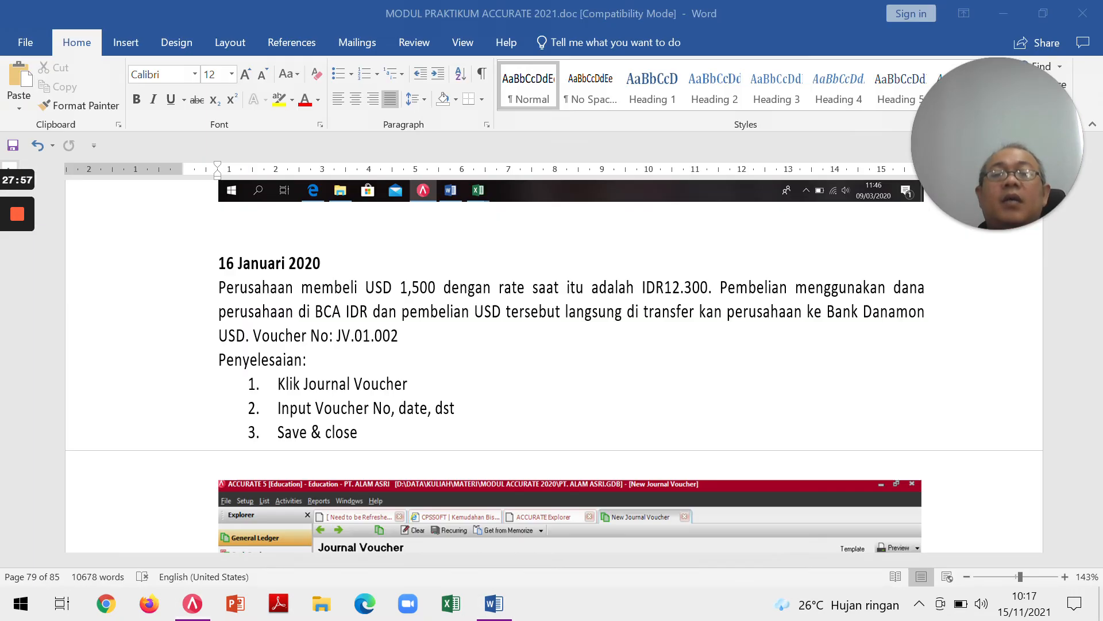
key(alt+Tab)
key(alt+Tab)
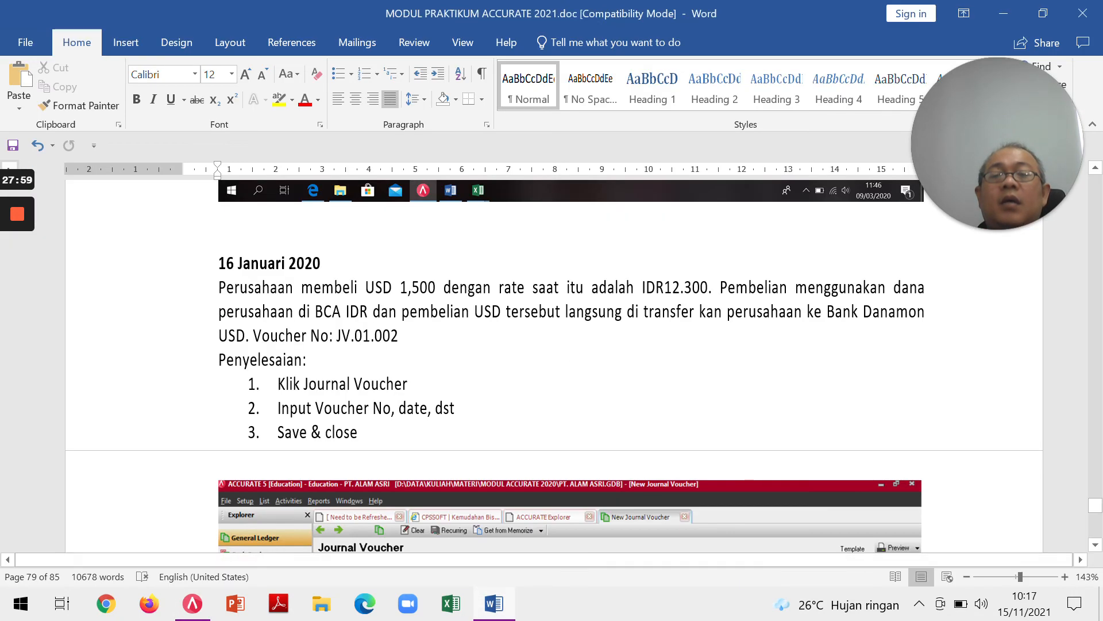
key(alt+Tab)
text(idIDR)
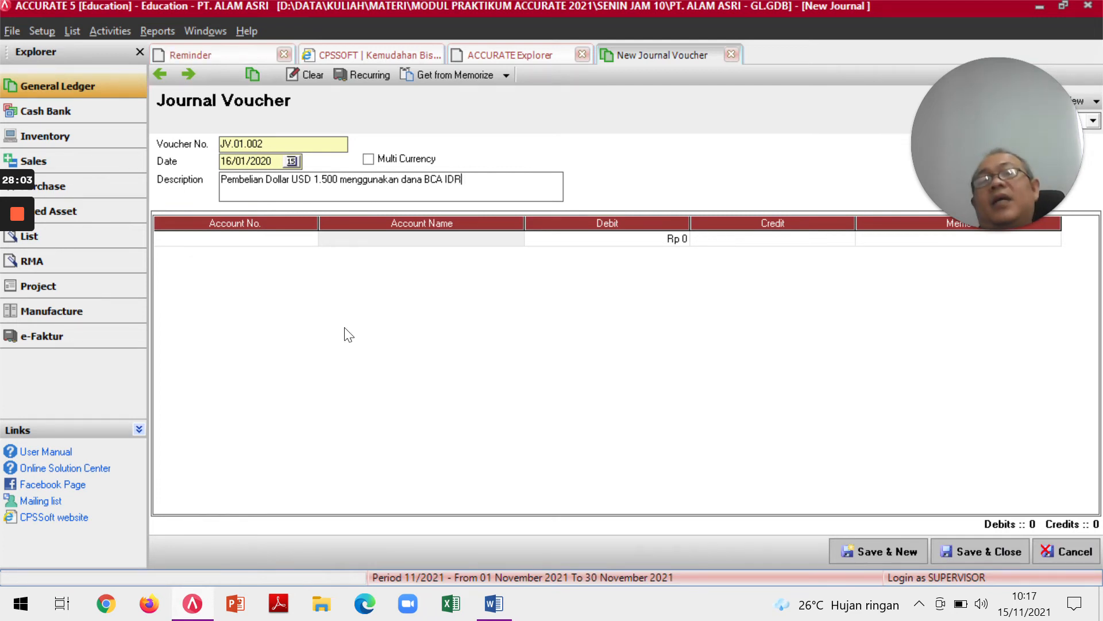
Start the voucher's first account line, checking in the Word module which bank account receives the purchased USD.
click(246, 238)
key(alt+Tab)
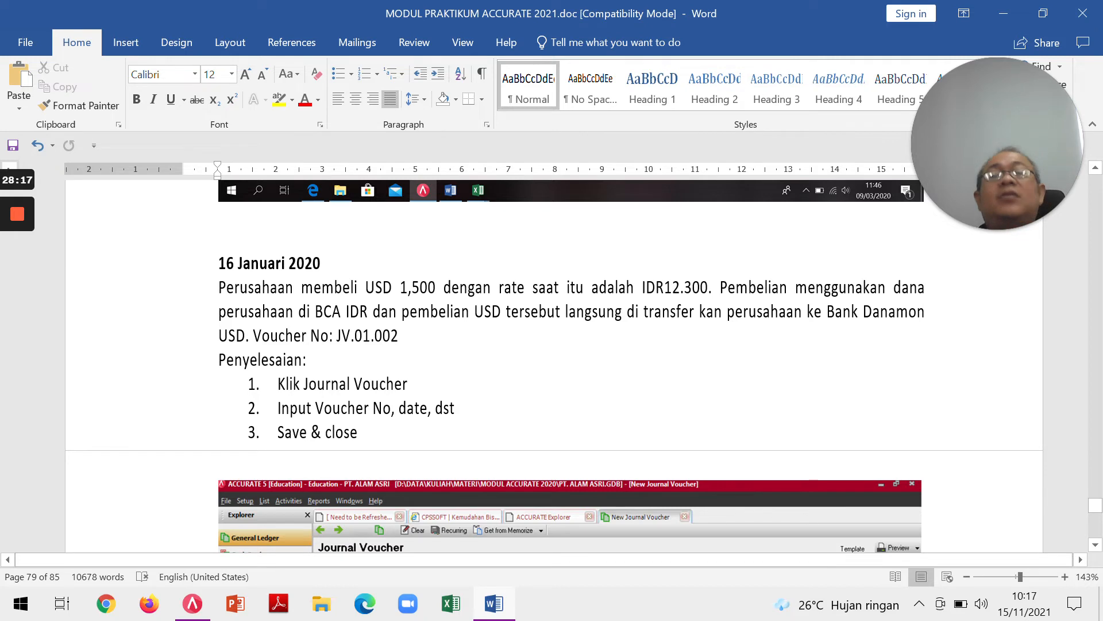
key(alt+Tab)
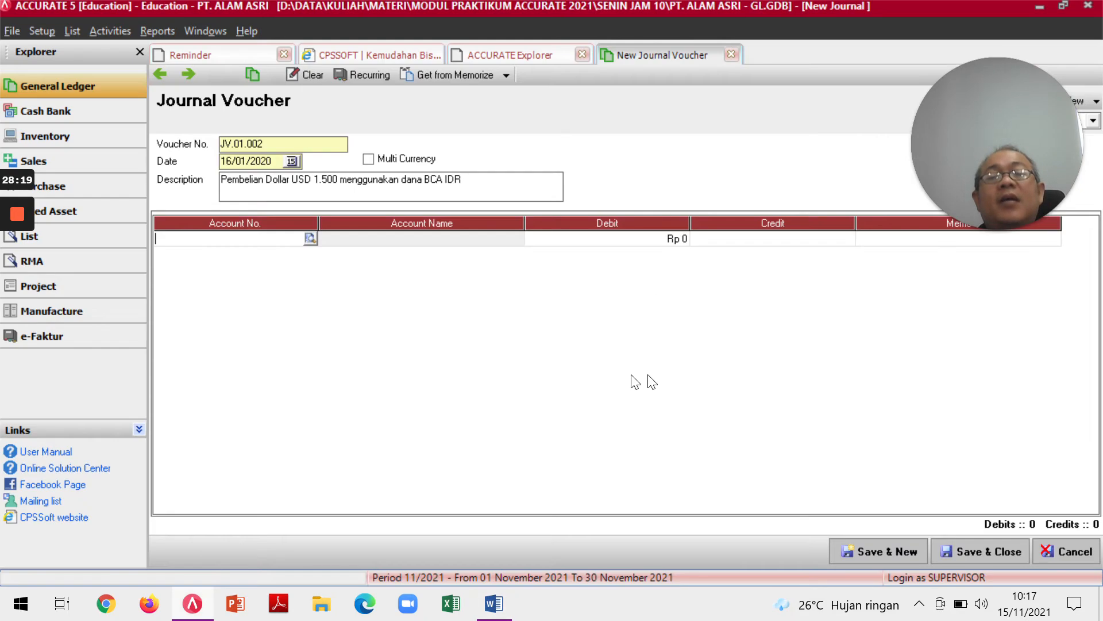
key(alt+Tab)
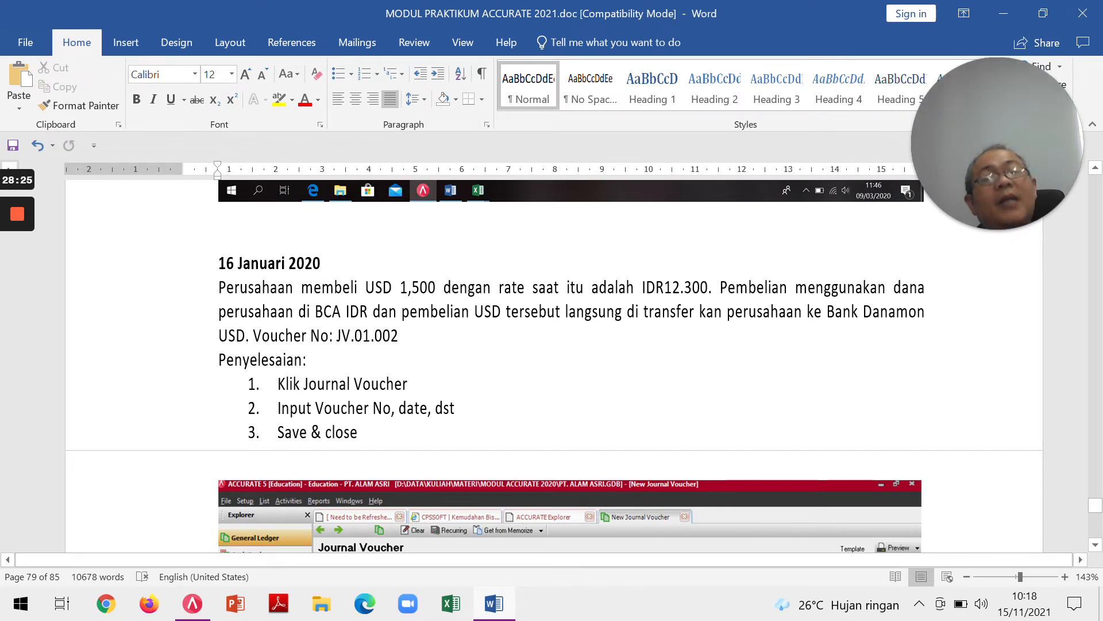
key(alt+Tab)
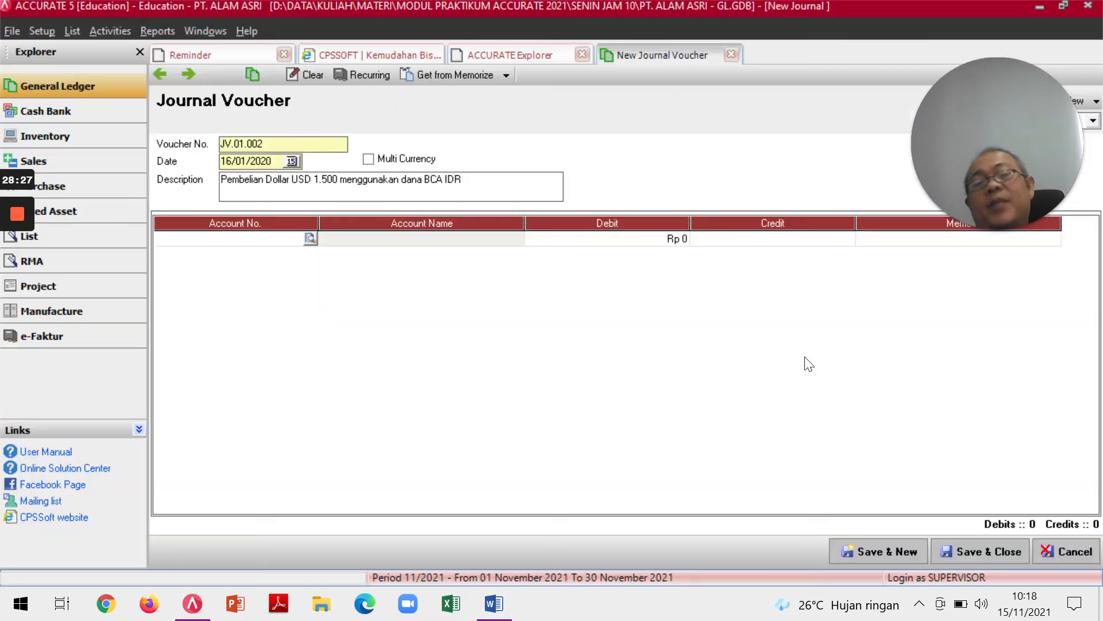
text(B)
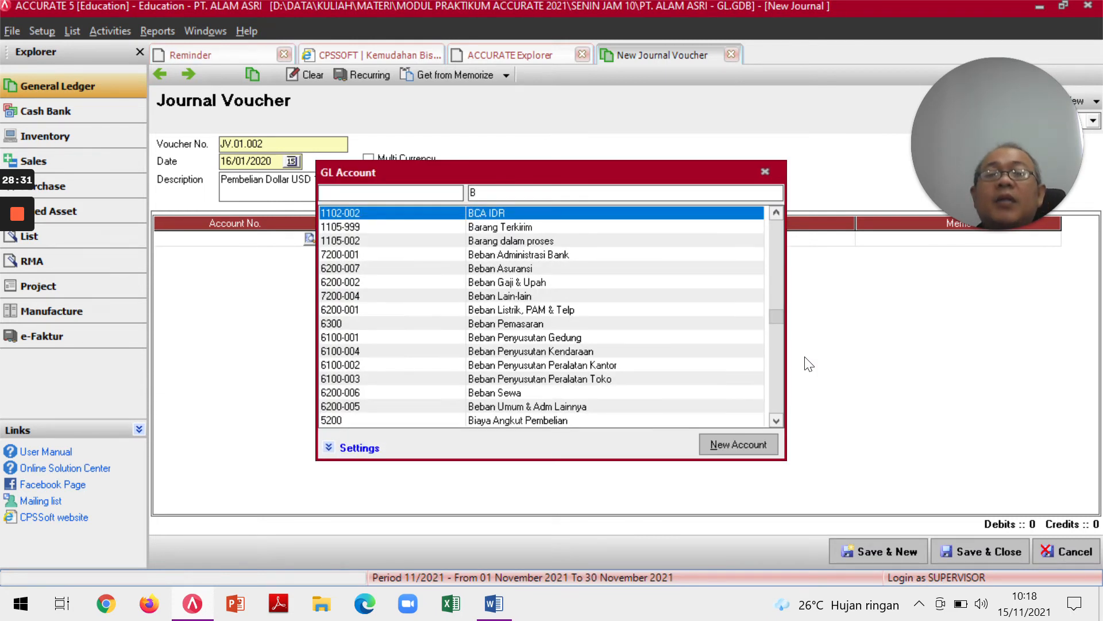
text(A)
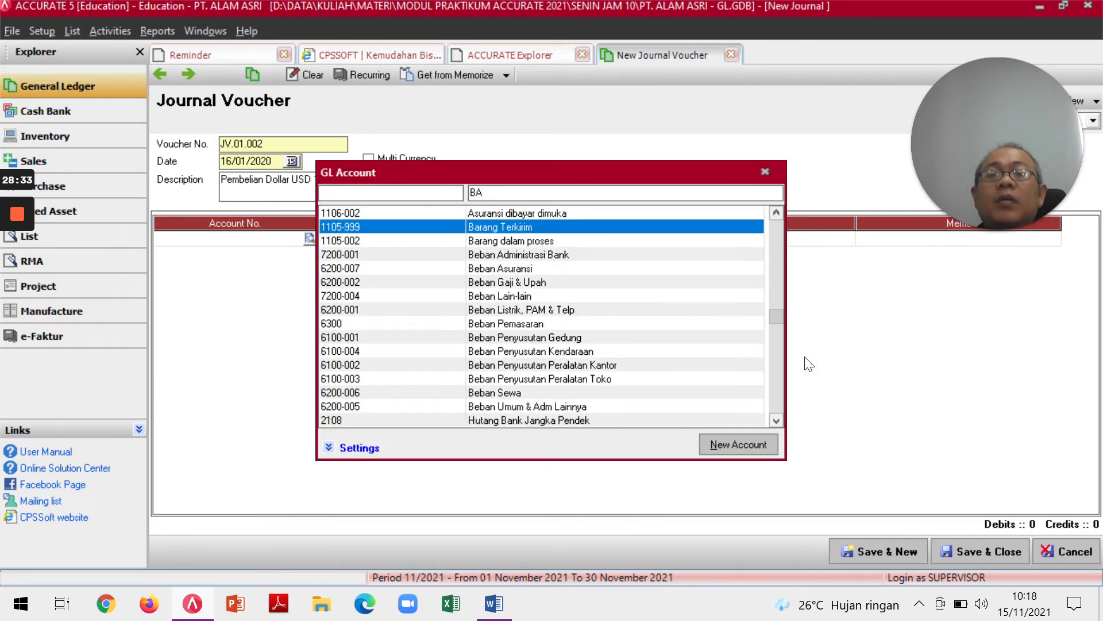
text(NK)
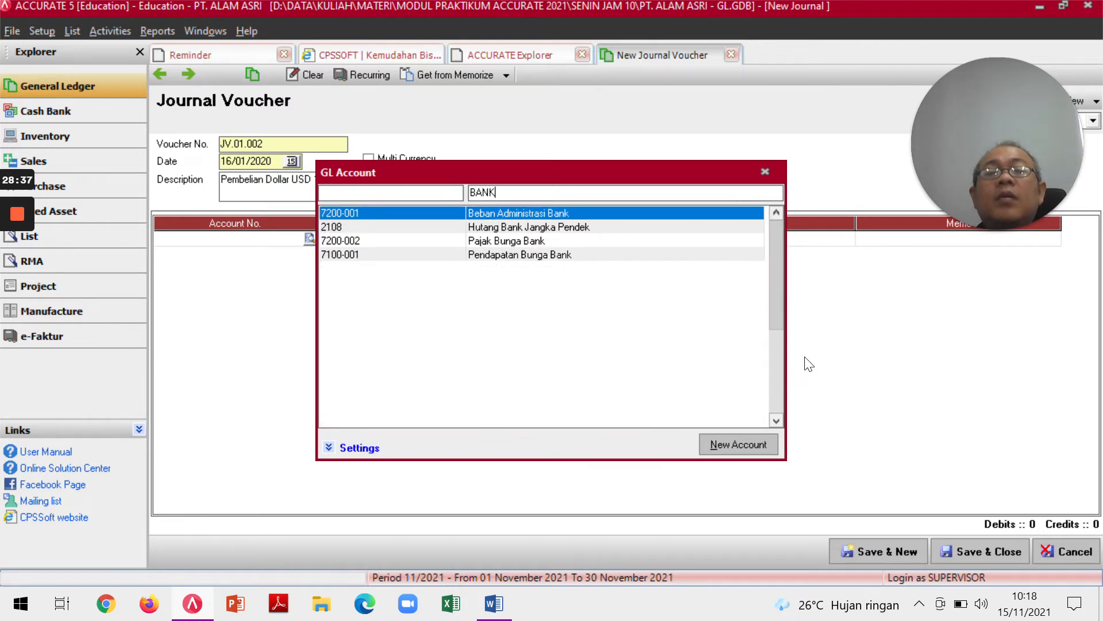
key(BackSpace)
key(BackSpace)
key(BackSpace)
key(BackSpace)
Assign account 1102-003 Danamon USD to the voucher's first line.
text(D)
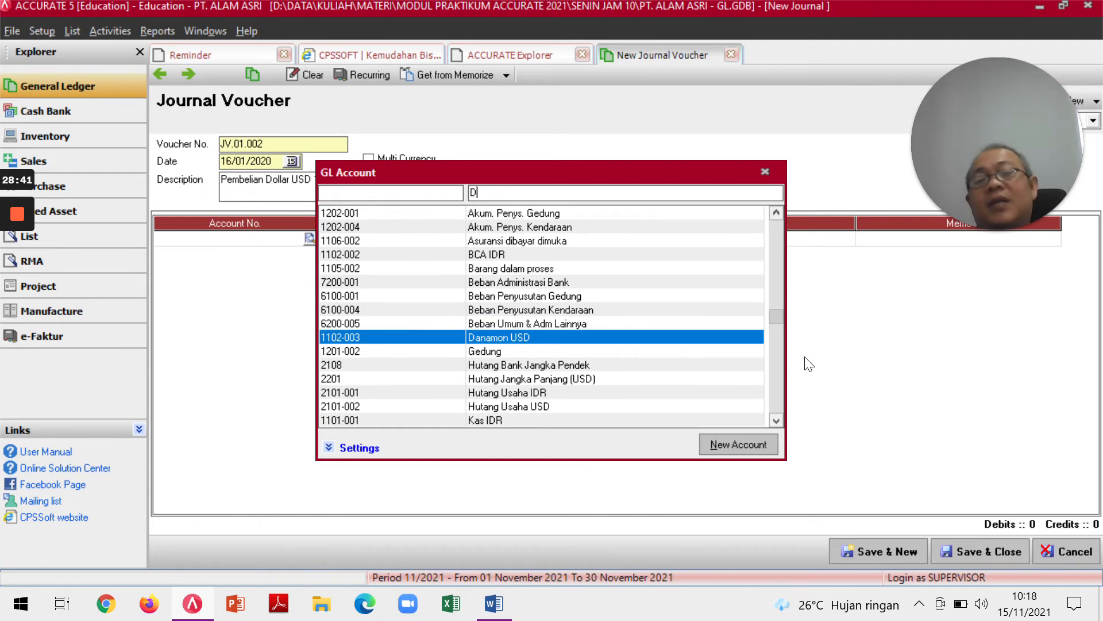
double_click(448, 338)
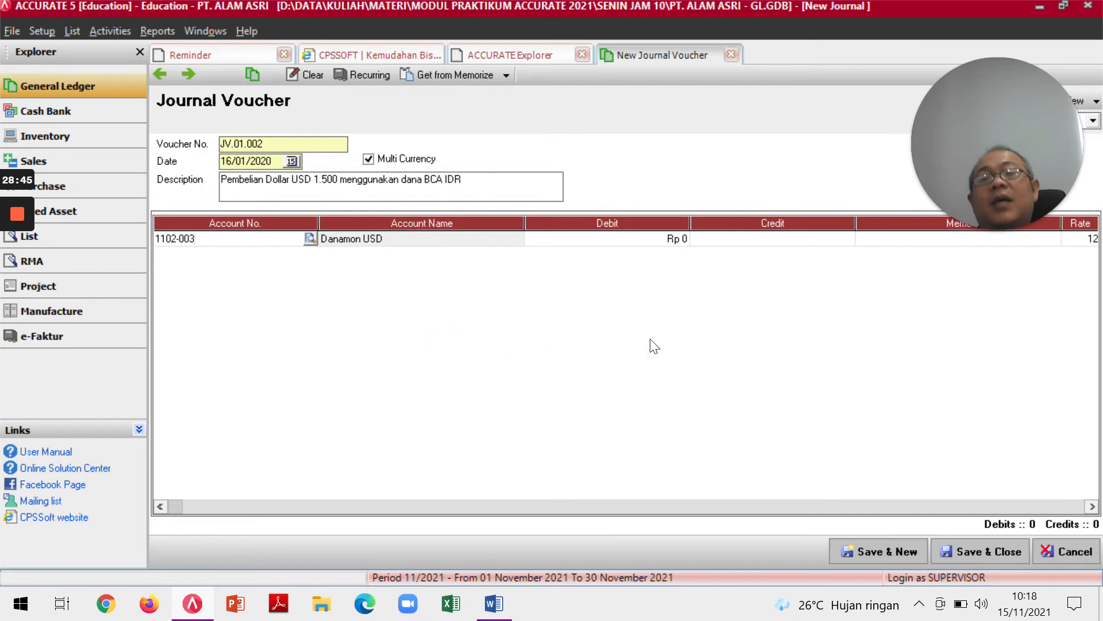
key(Tab)
key(Tab)
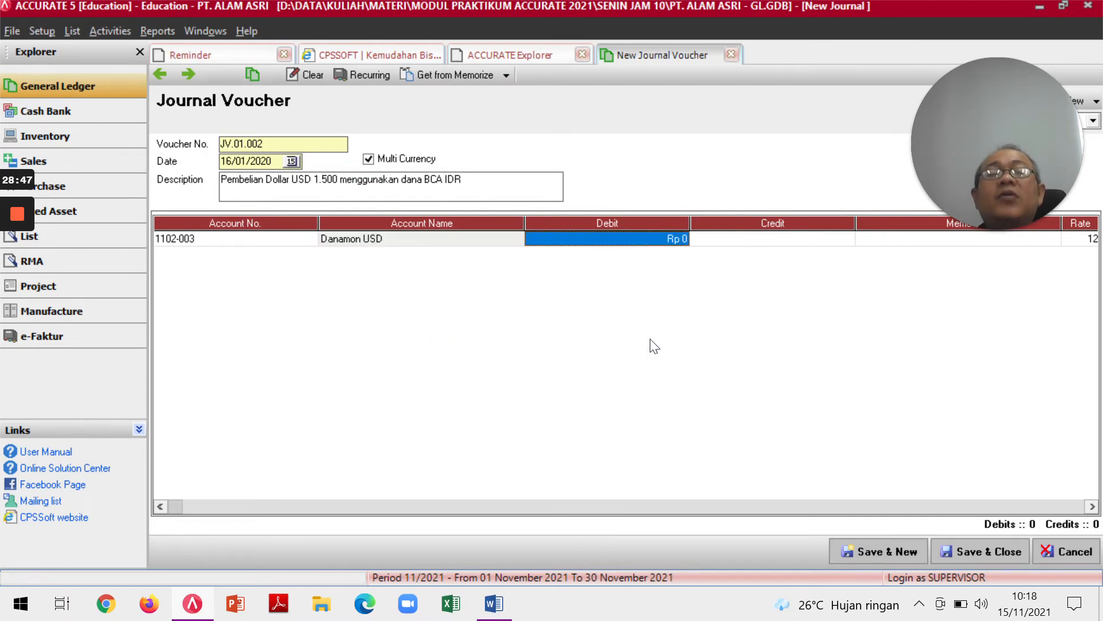
Set the Danamon USD line's exchange rate to 12,300, checking the purchase rate in the Word module.
key(alt+Tab)
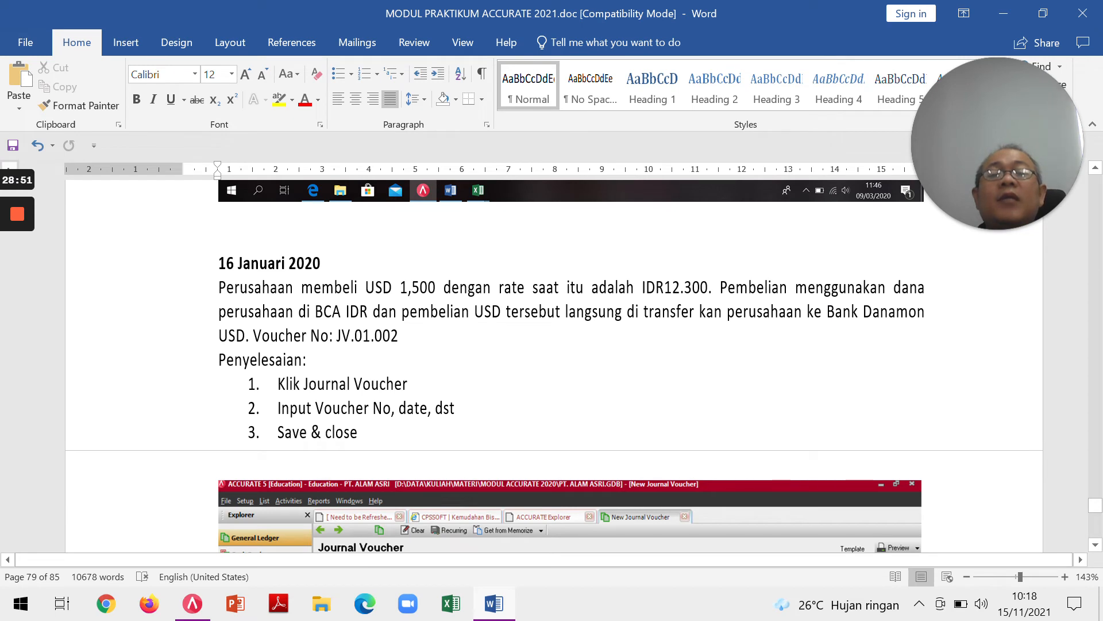
key(alt+Tab)
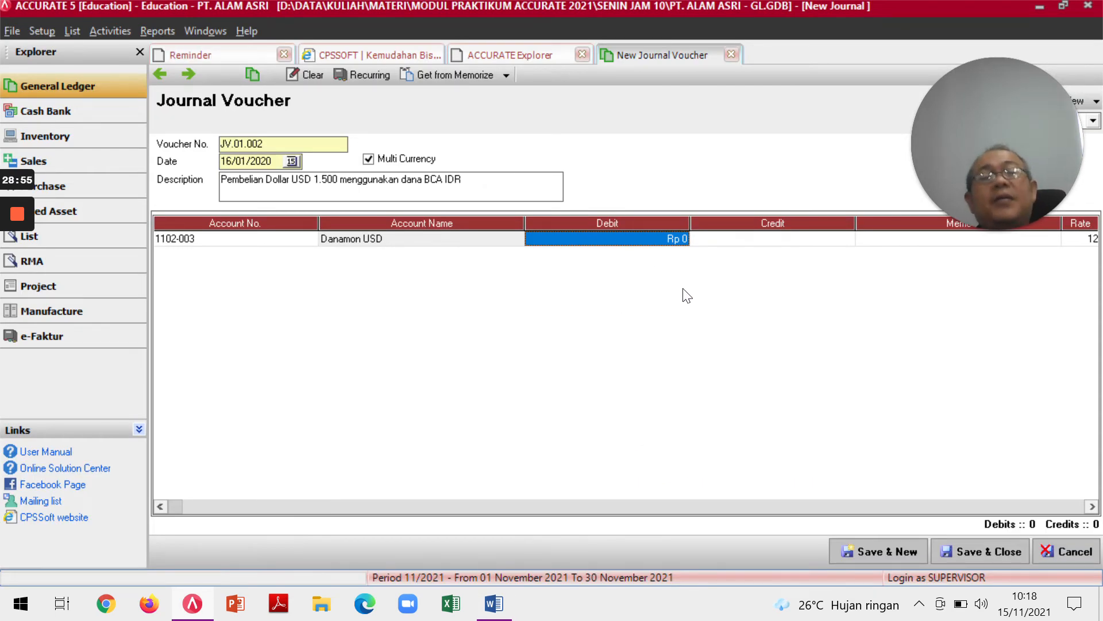
drag(988, 98, 234, 356)
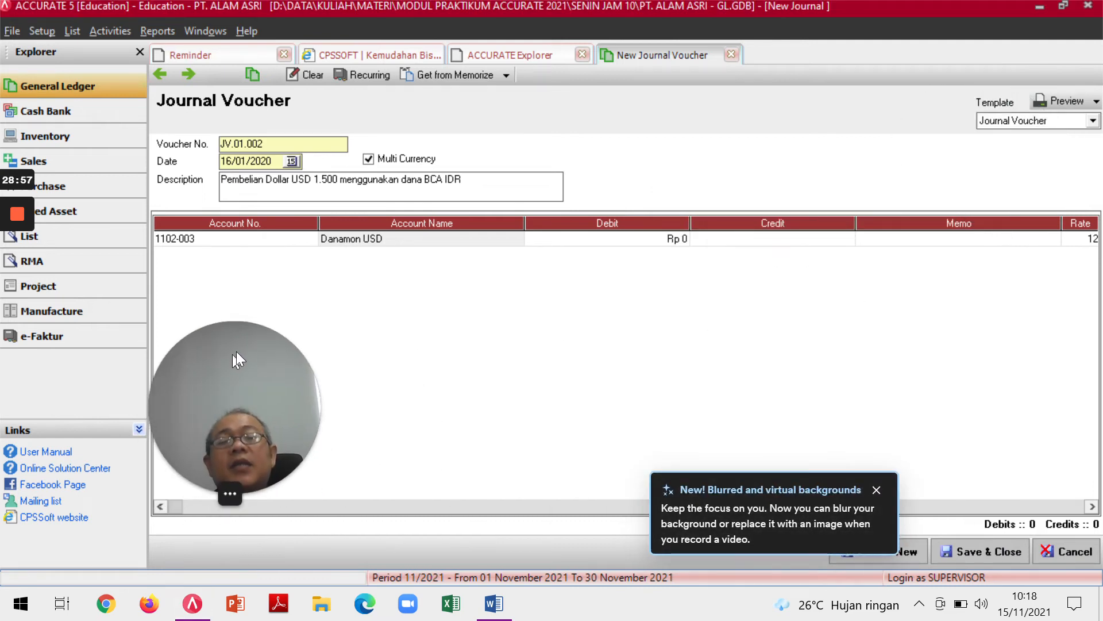
click(394, 240)
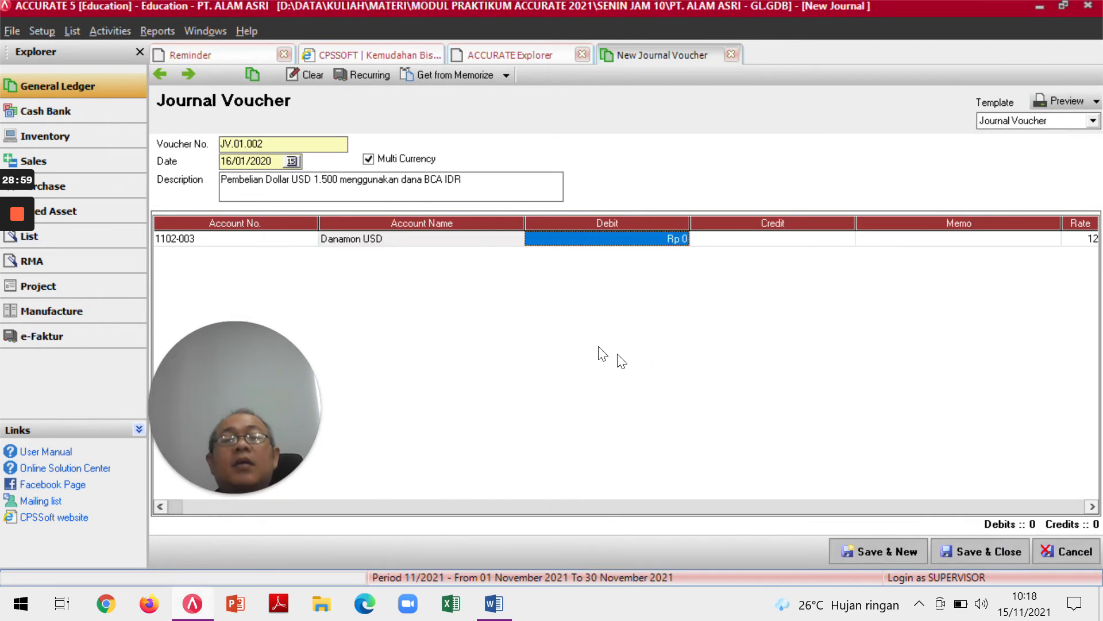
key(Tab)
key(Tab)
key(Tab)
key(Tab)
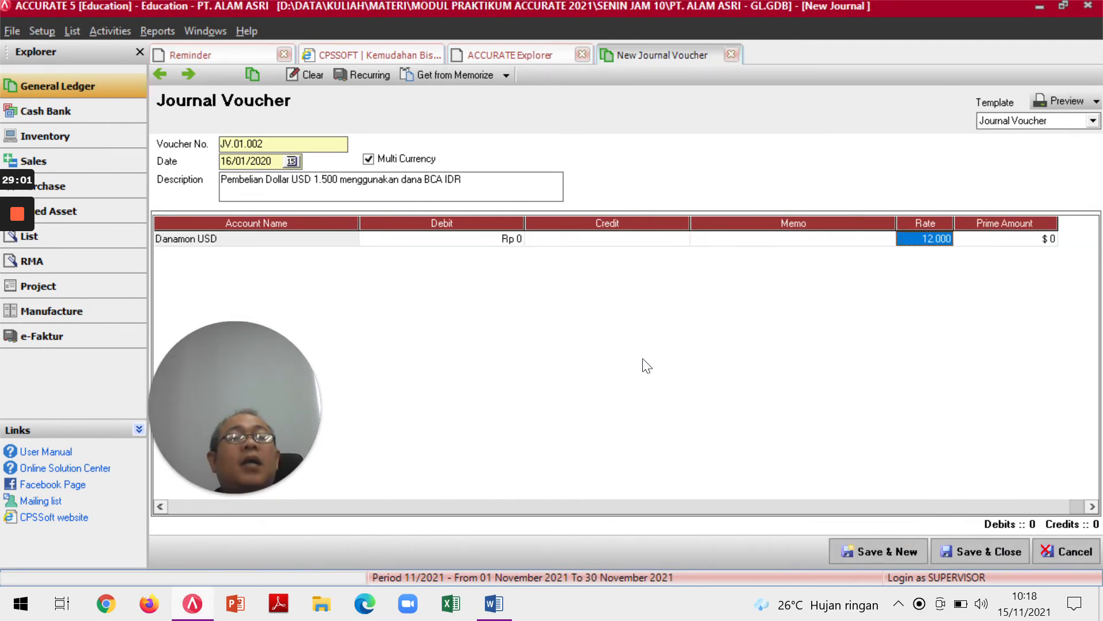
key(alt+Tab)
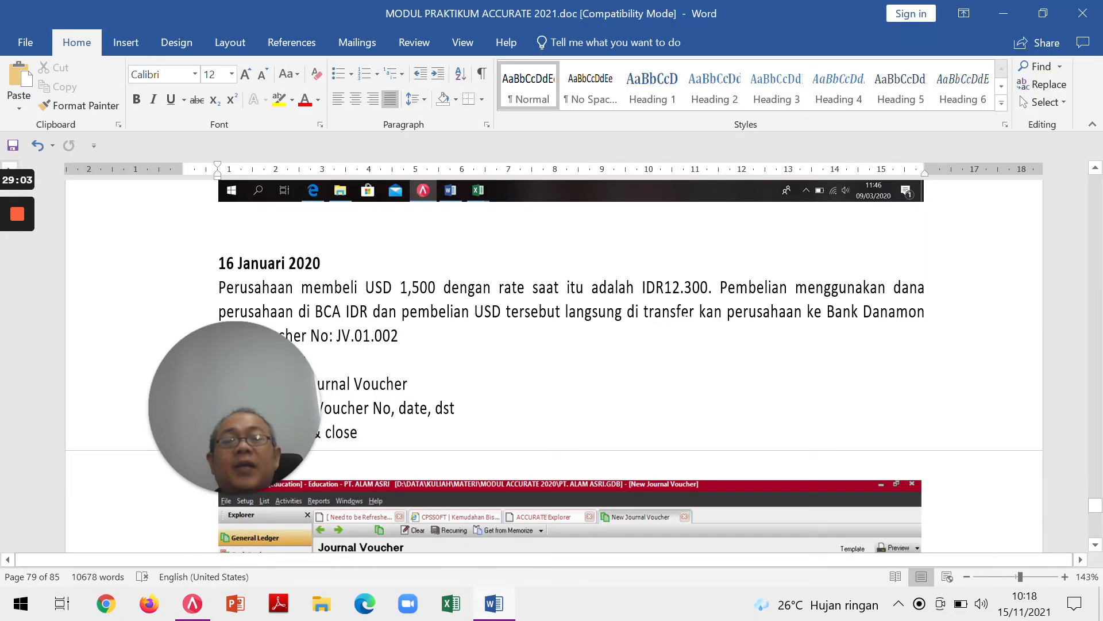
key(alt+Tab)
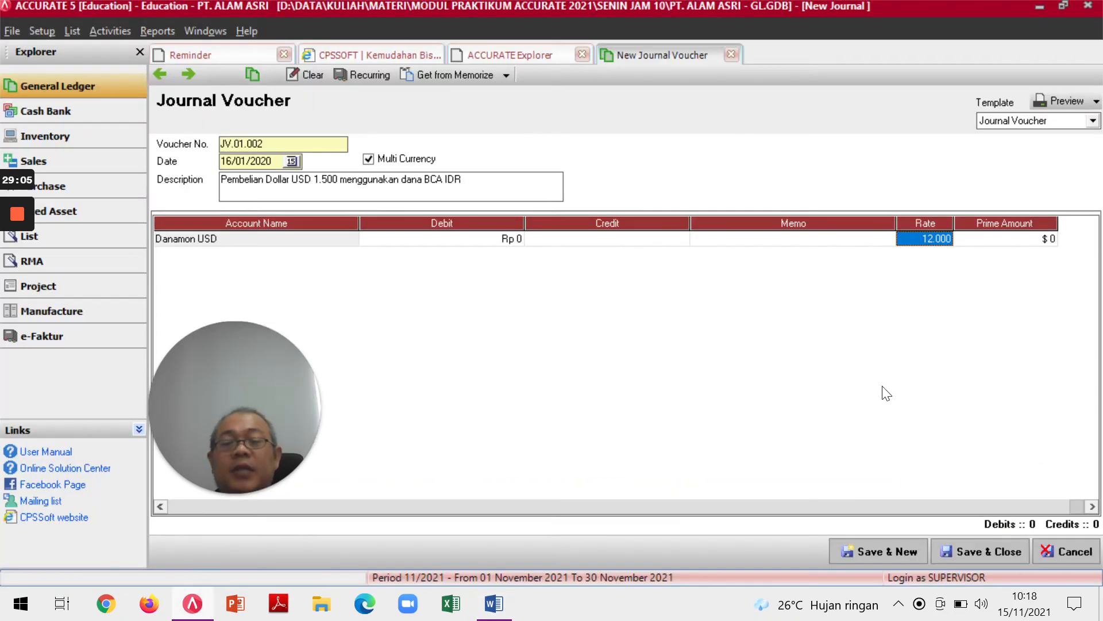
text(12300)
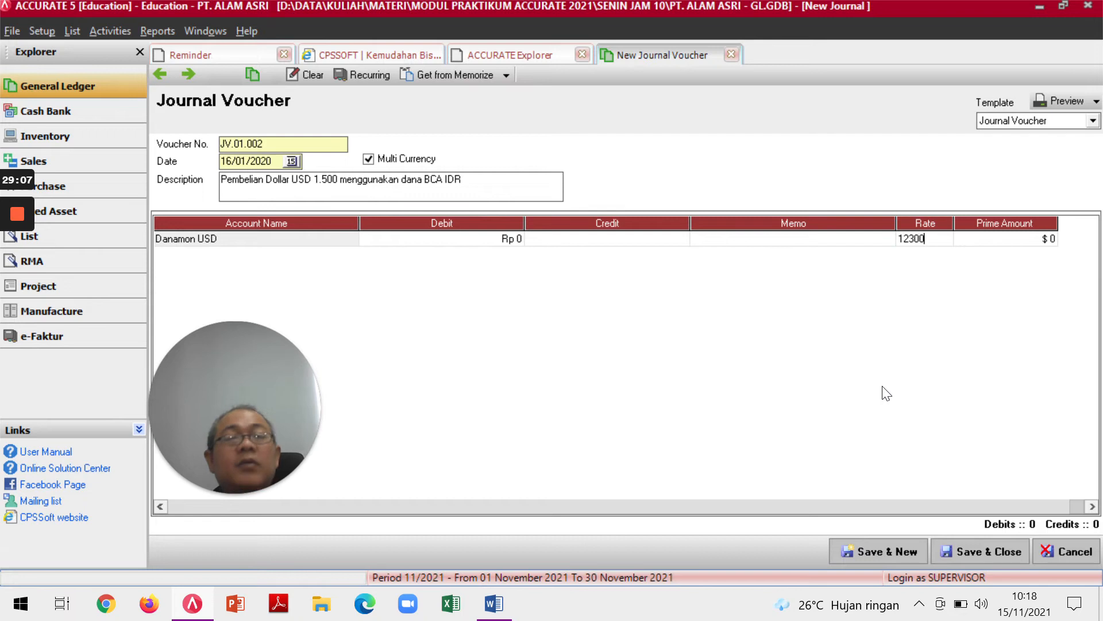
key(Tab)
Enter 1,500 as the Danamon USD line's prime amount, checking the USD amount in the Word module.
key(alt+Tab)
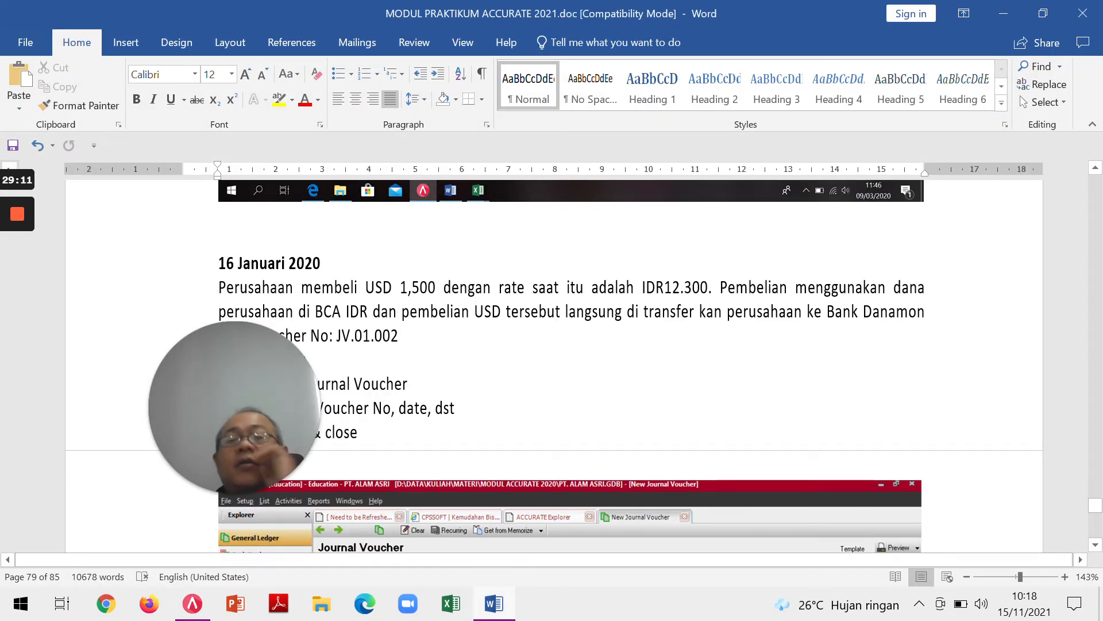
key(alt+Tab)
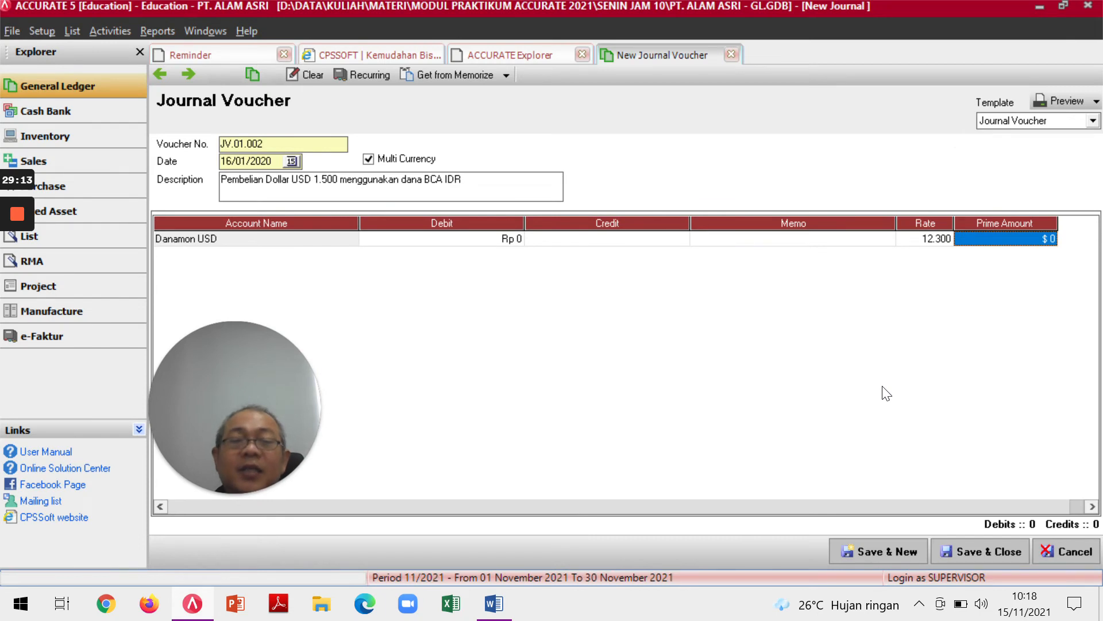
text(1500)
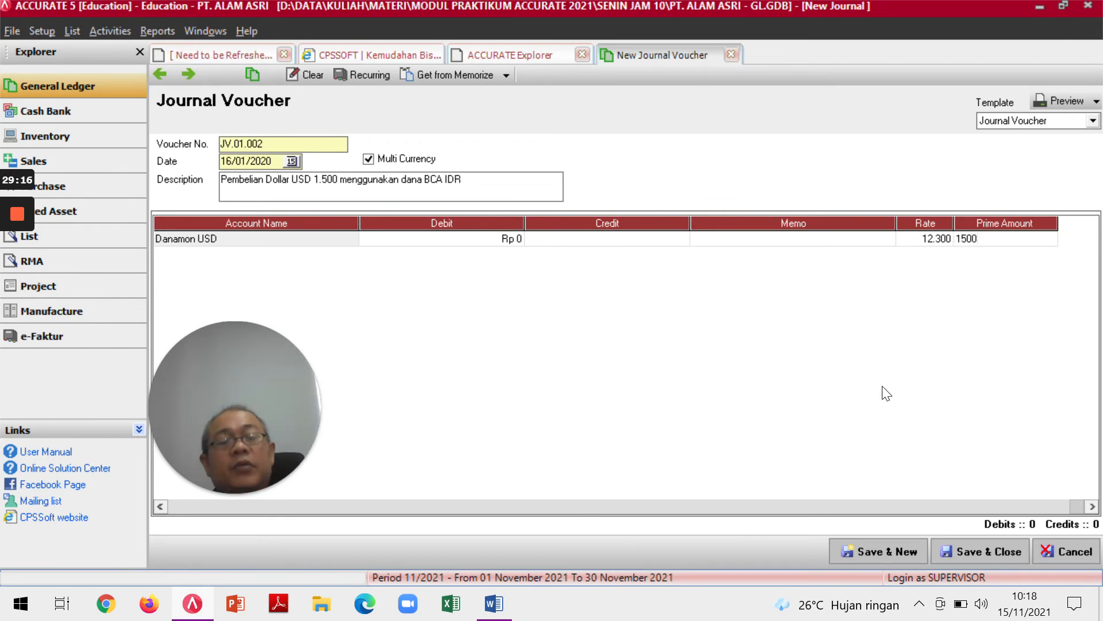
key(Return)
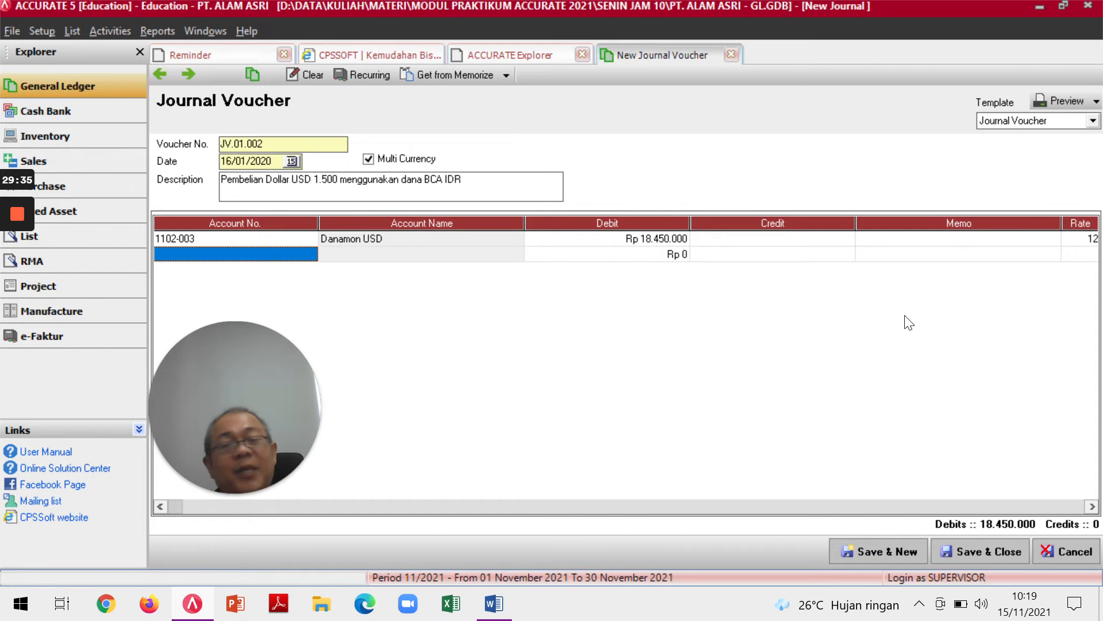
Add account 1102-002 BCA IDR as the voucher's second line, keeping the proposed balancing credit, rate and prime amount.
key(Return)
text(bc)
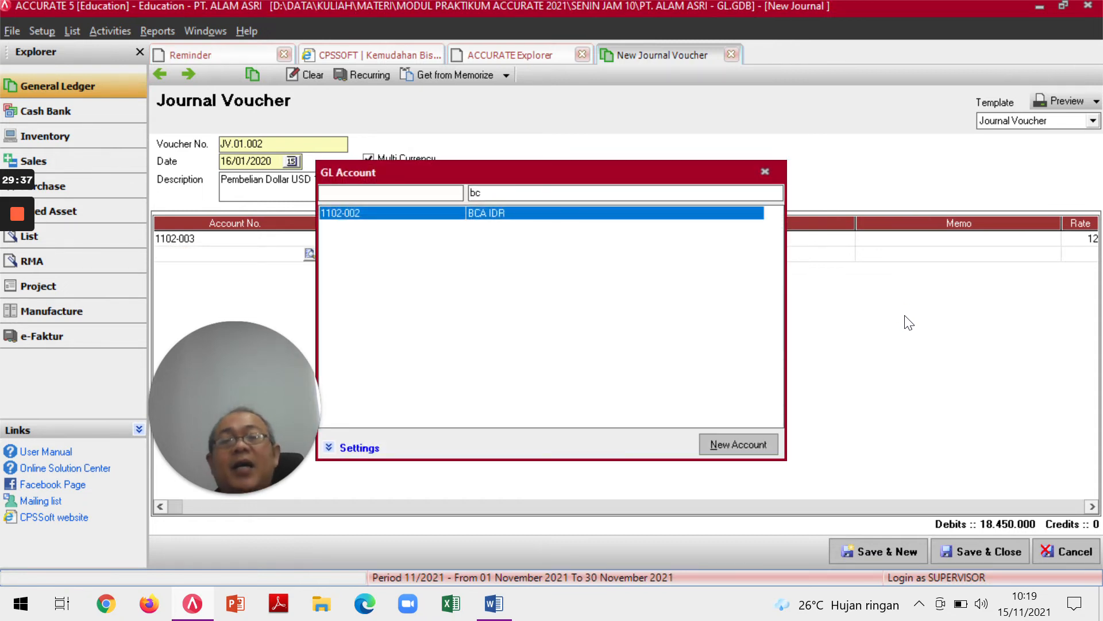
key(Return)
key(Tab)
key(Tab)
key(Tab)
key(Tab)
key(Tab)
key(Tab)
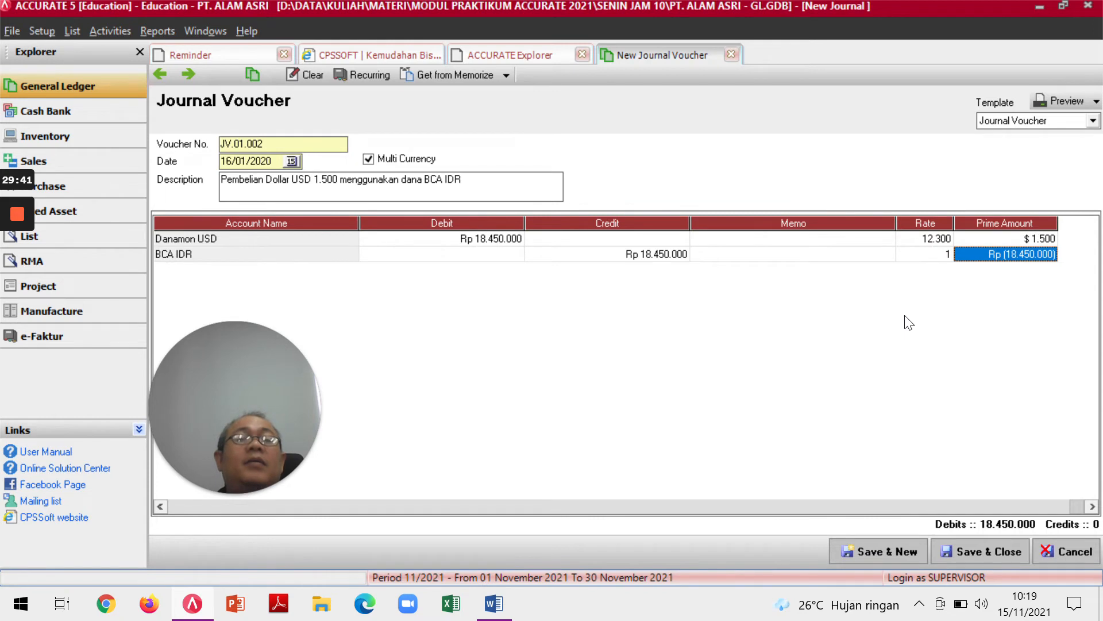
key(Tab)
Review the voucher's entered lines, checking the debit, credit, rate and prime amount columns.
key(Up)
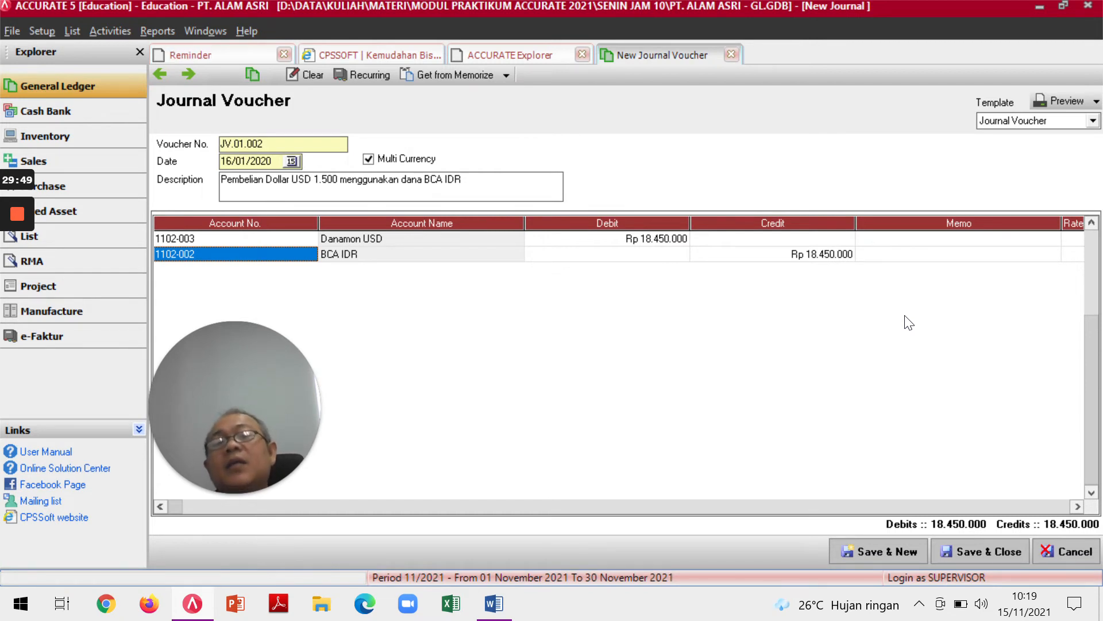
key(Up)
key(Right)
key(Right)
key(Right)
key(Right)
key(Right)
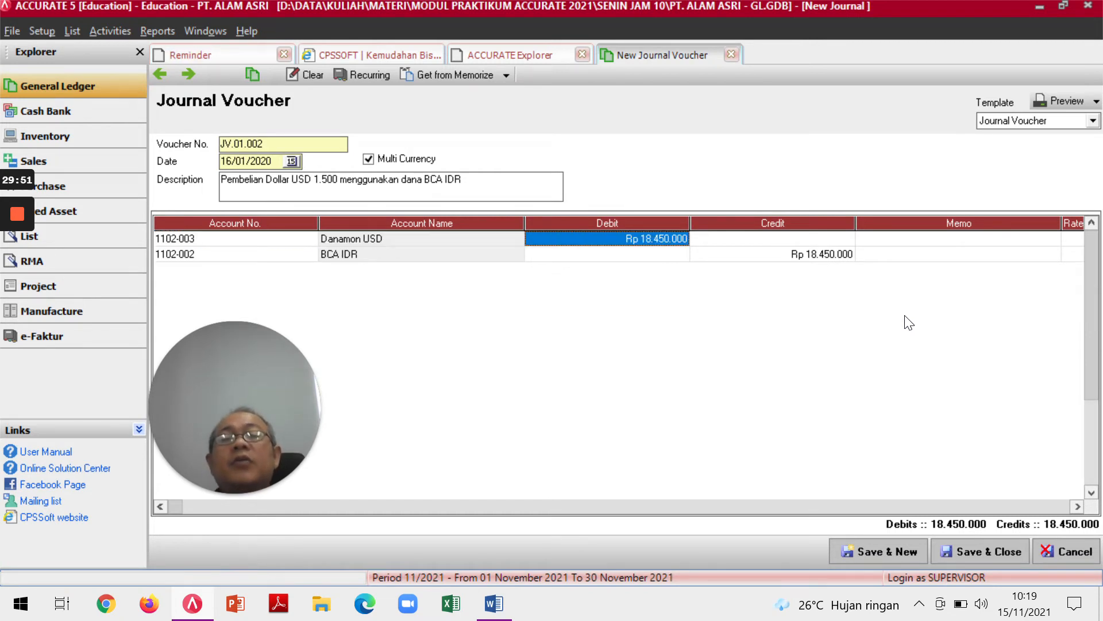
key(Right)
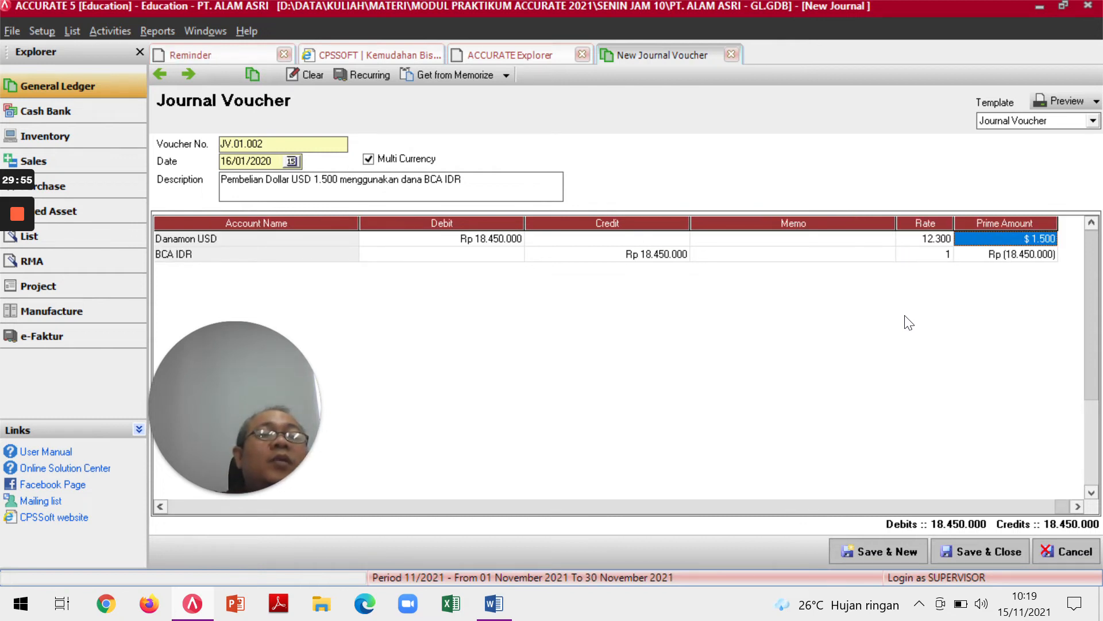
key(Left)
key(Left)
key(Left)
key(Left)
key(Left)
key(Left)
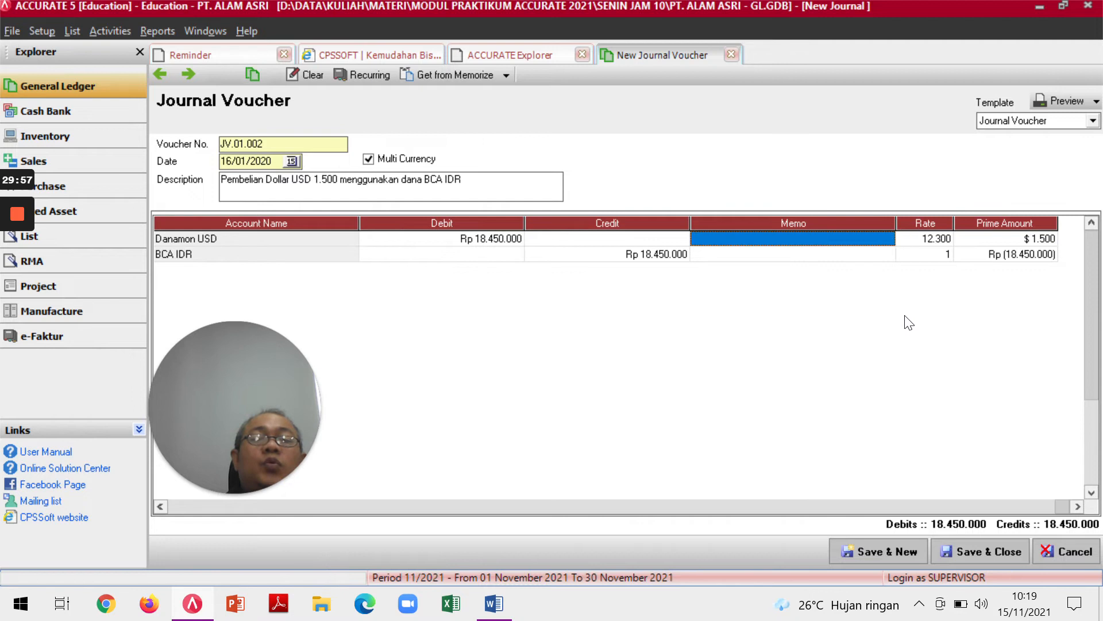
Switch to the Word module and examine its sample voucher and before-and-after bank account balances against the voucher in ACCURATE.
key(alt+Tab)
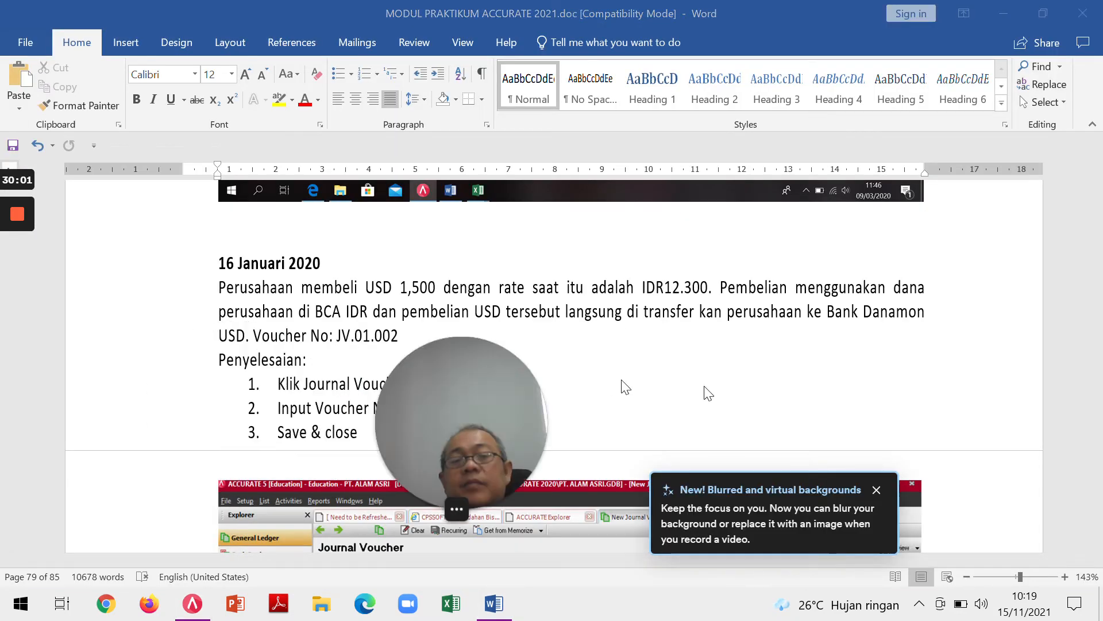
scroll(551, 335, down, 10)
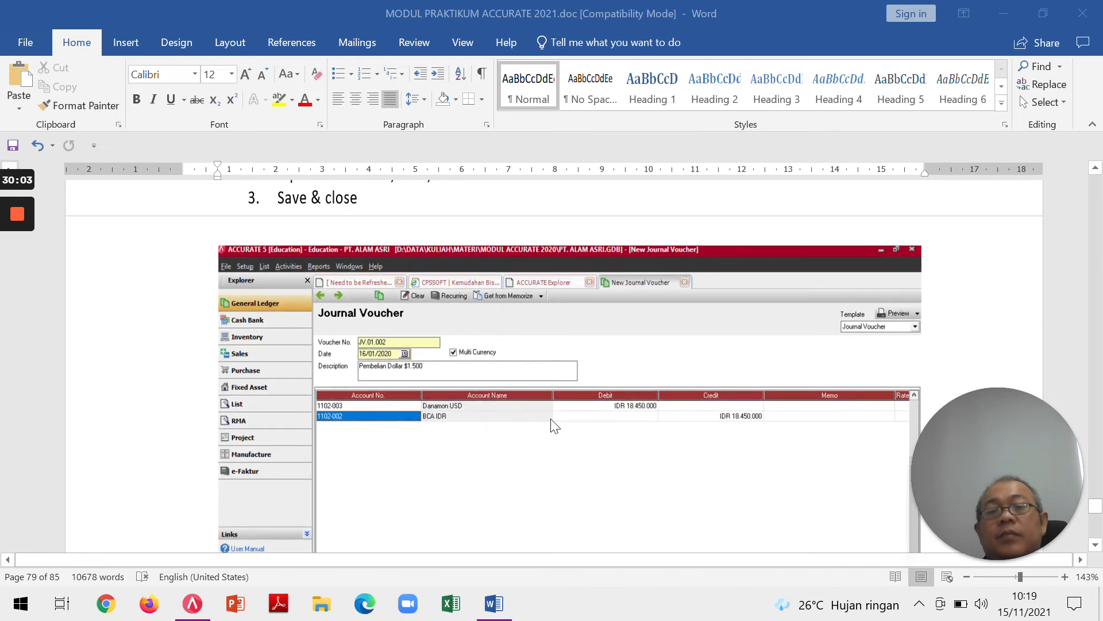
scroll(598, 394, down, 3)
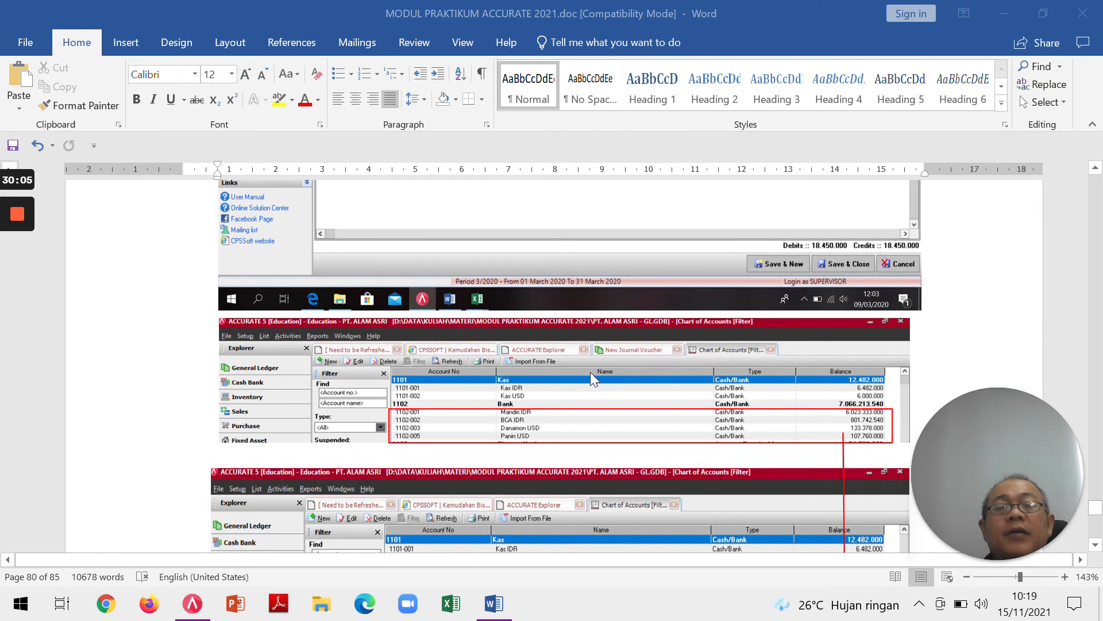
click(592, 268)
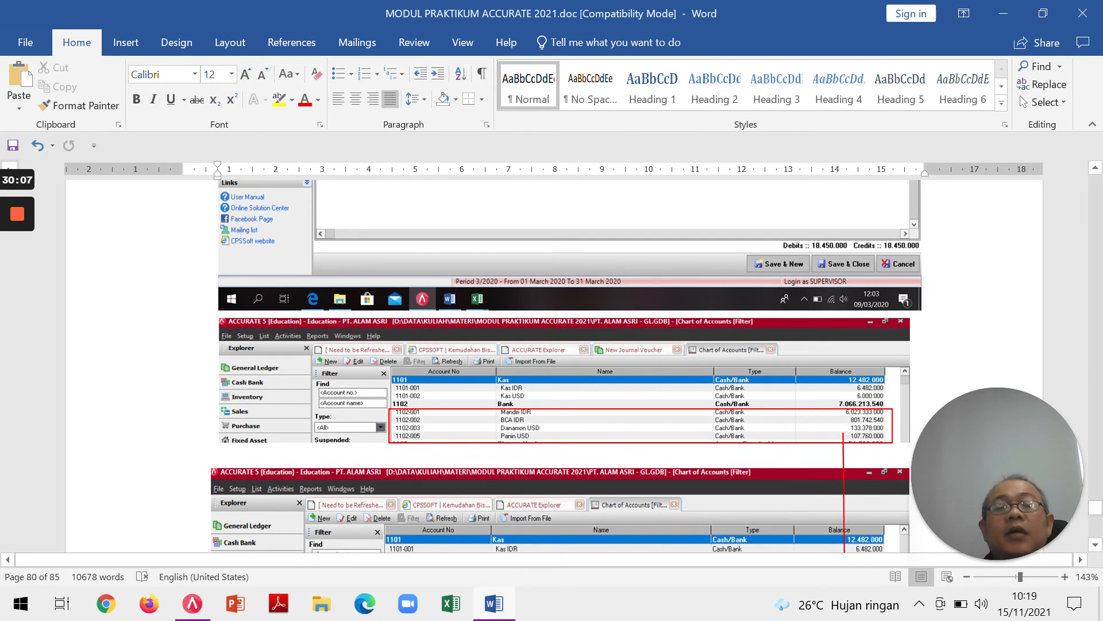
scroll(591, 268, down, 5)
scroll(555, 366, up, 2)
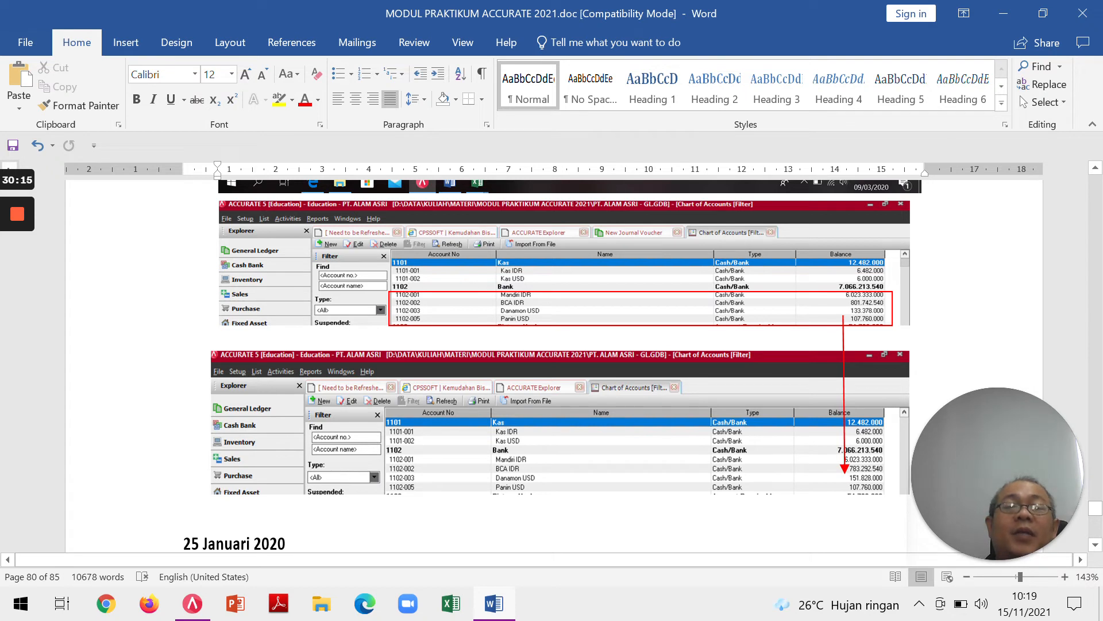
key(alt+Tab)
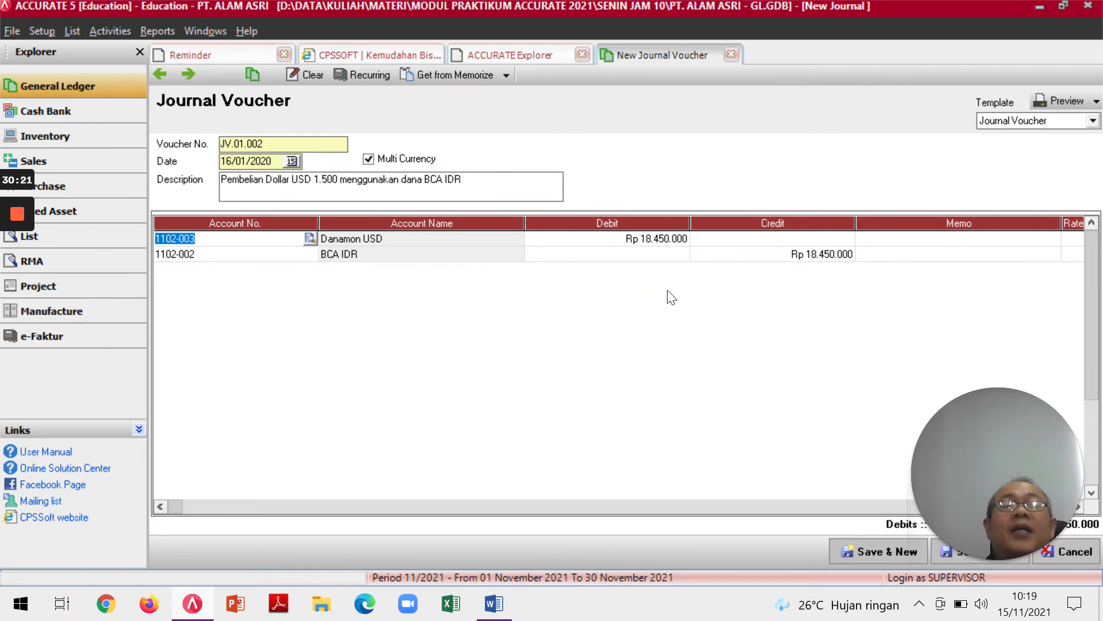
key(alt+Tab)
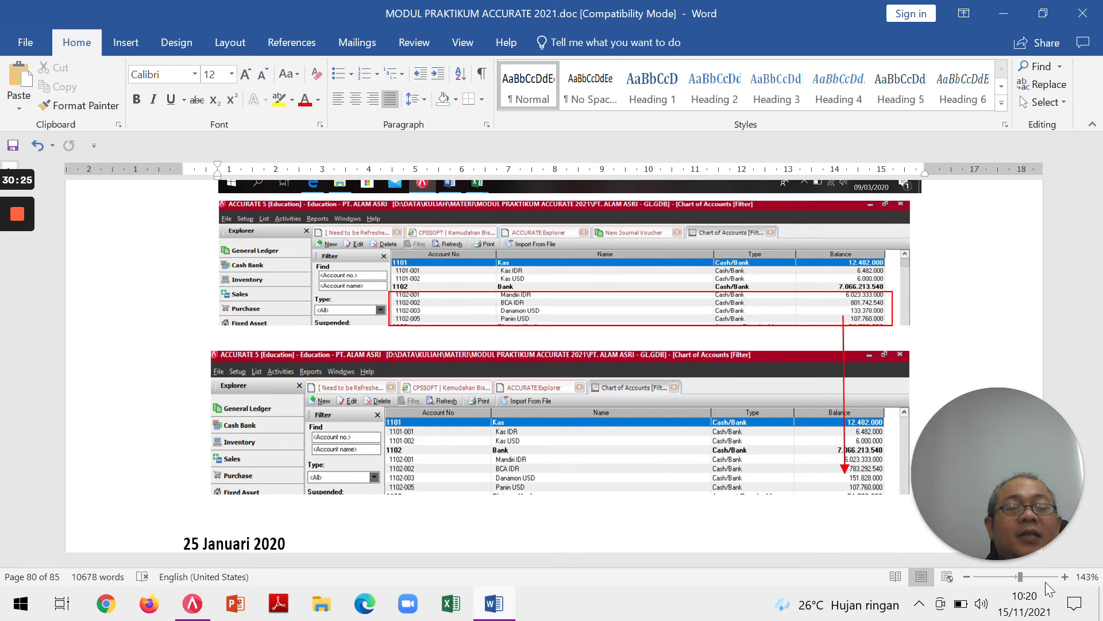
Check the module's bank account balances in Word, and save and close the journal voucher in ACCURATE.
click(1065, 577)
click(1065, 576)
click(1065, 576)
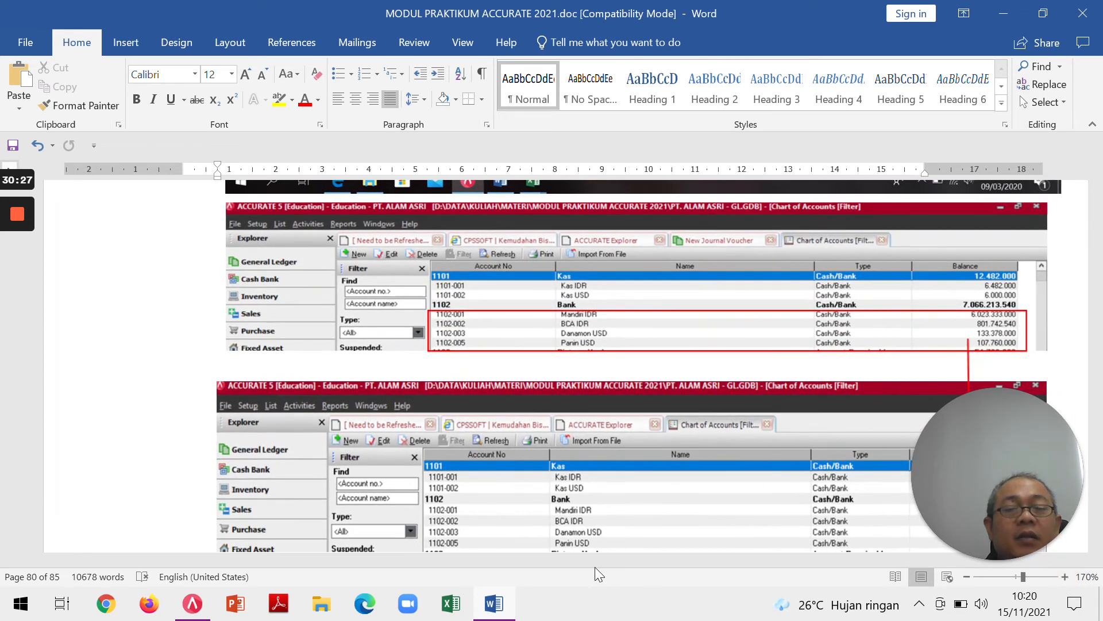
drag(595, 561, 834, 558)
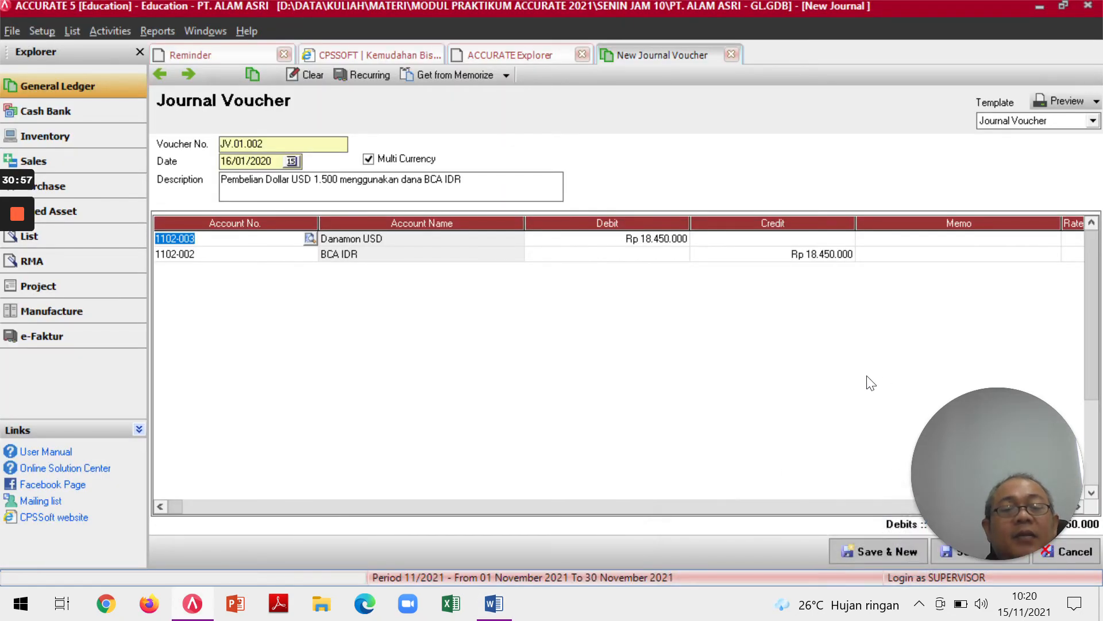
drag(977, 439, 594, 402)
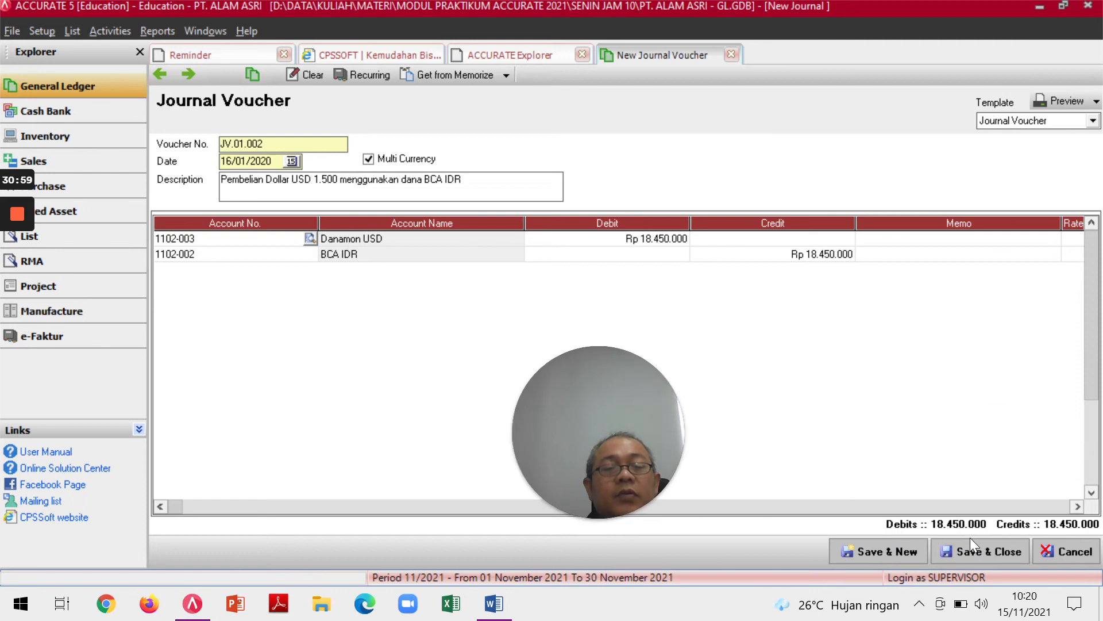
click(980, 551)
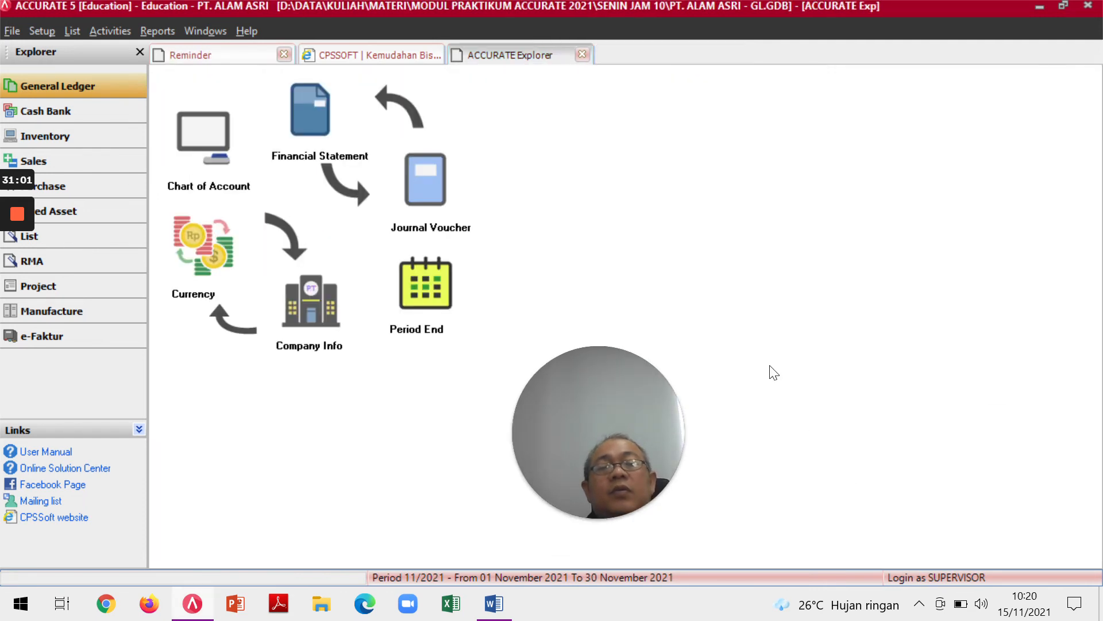
Compare the bank balances in ACCURATE's Chart of Accounts with the Word module's after-transaction balances, and close the account list.
key(alt+Tab)
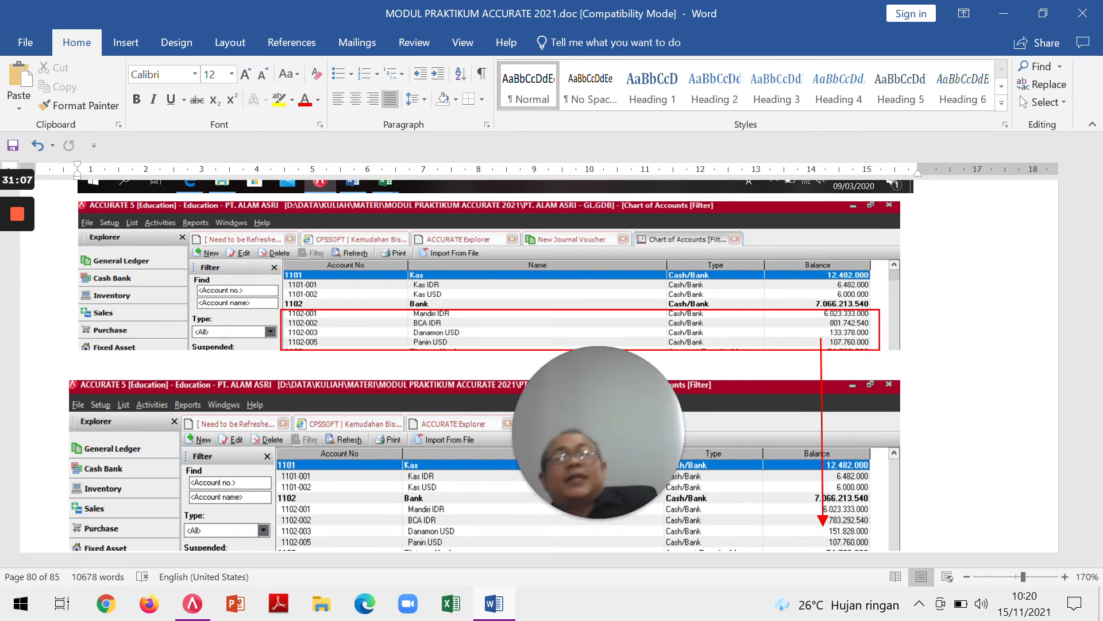
key(alt+Tab)
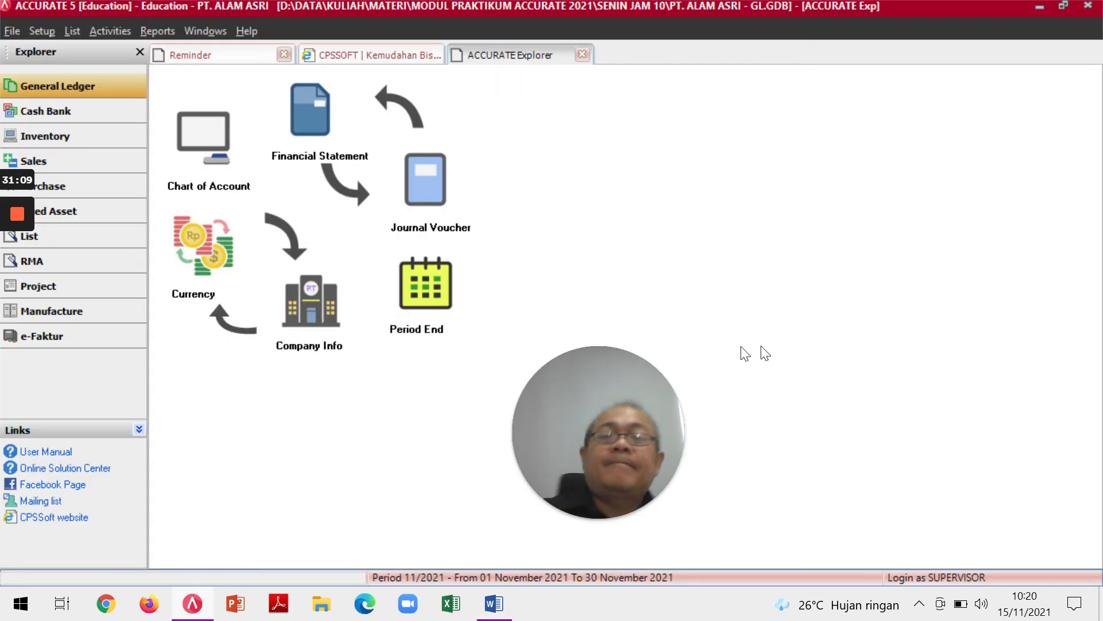
click(228, 139)
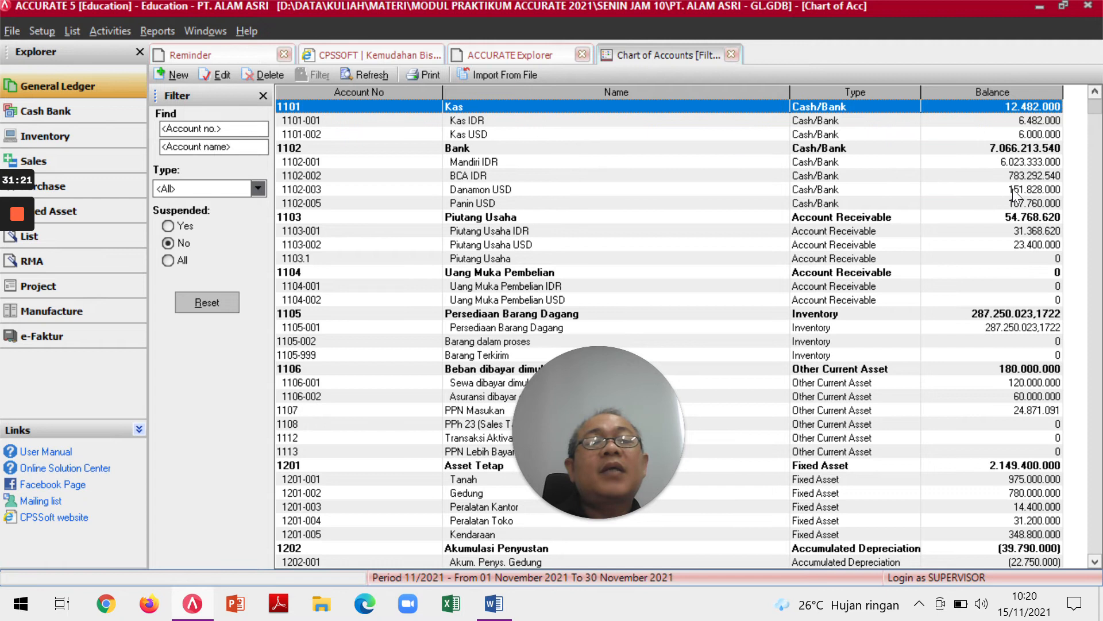
key(alt+Tab)
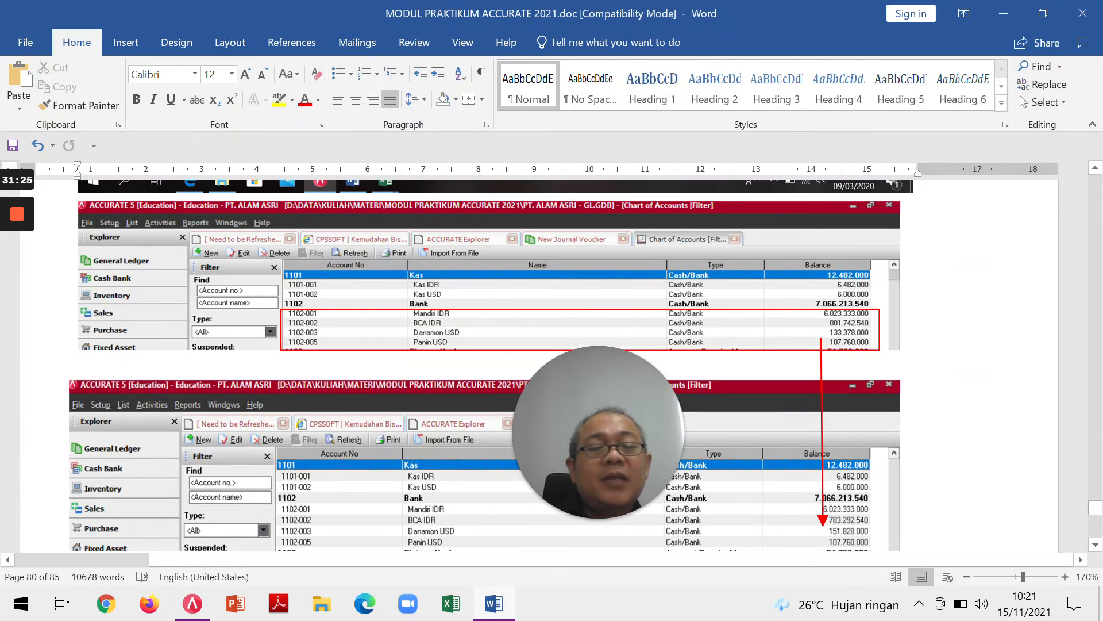
key(alt+Tab)
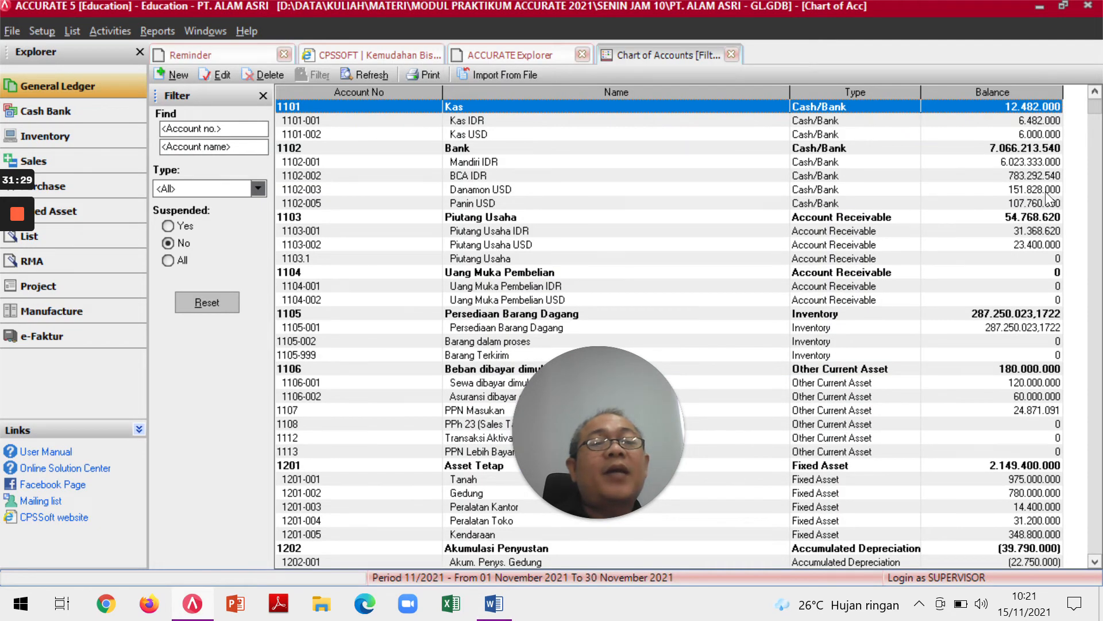
key(alt+Tab)
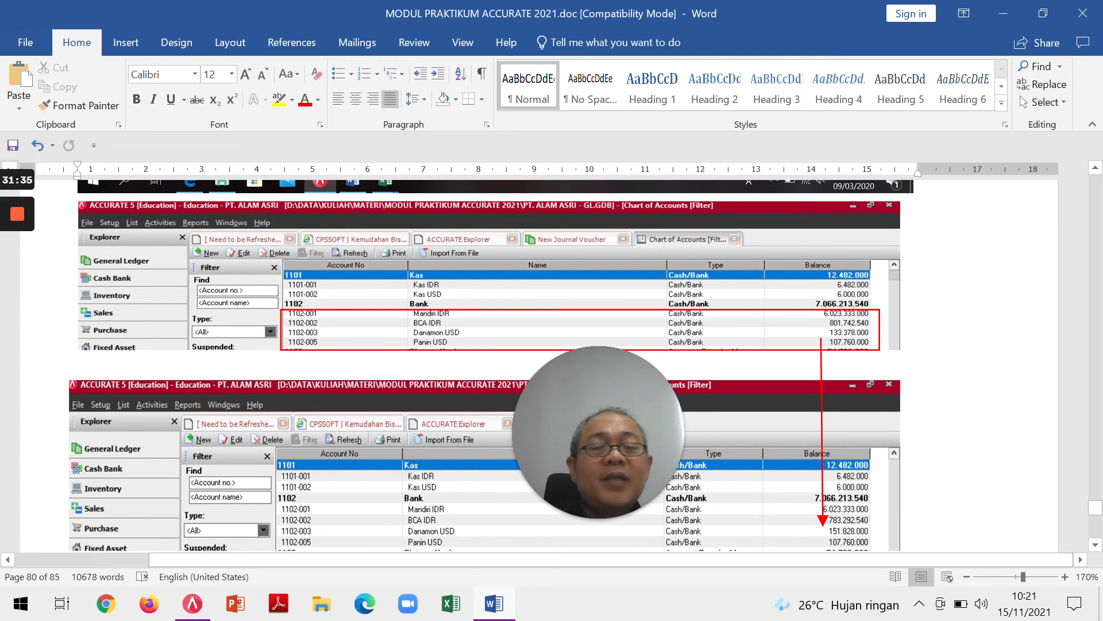
key(alt+Tab)
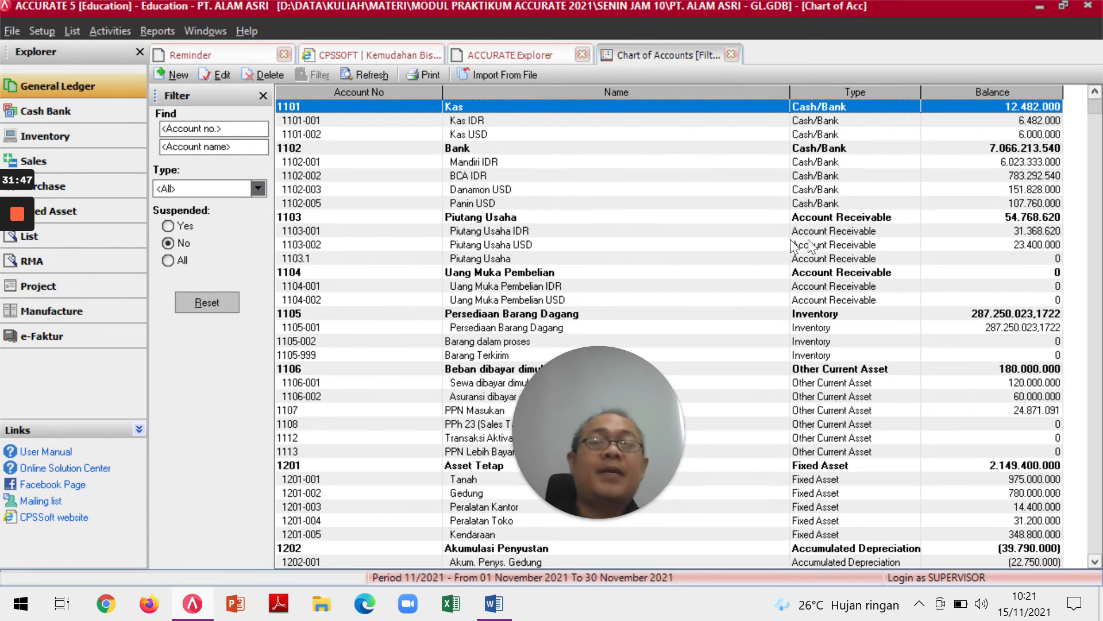
click(730, 56)
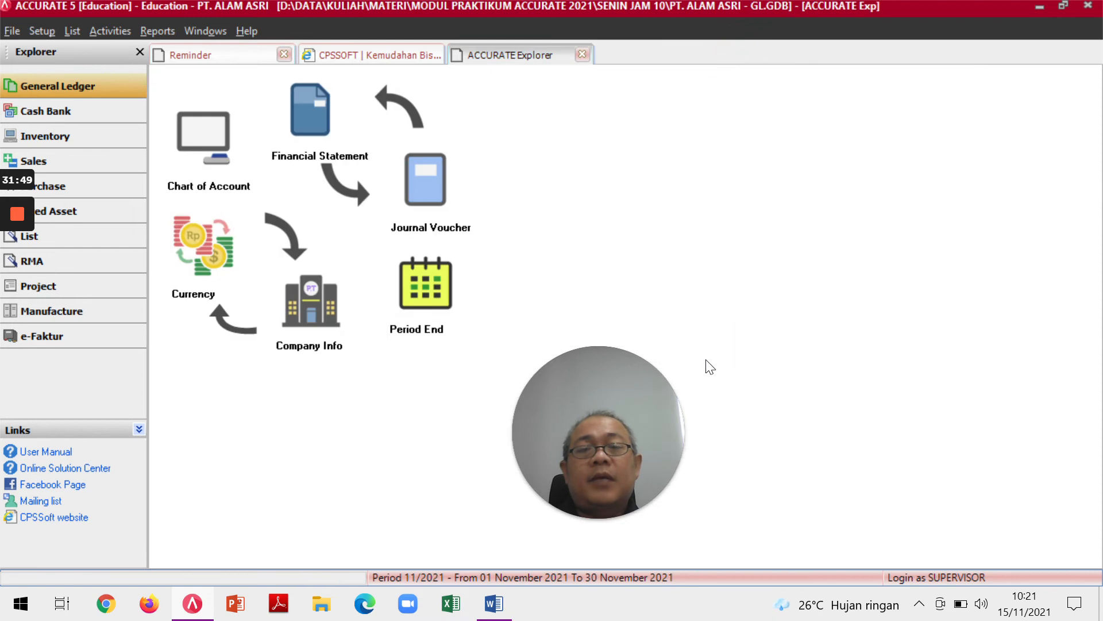
Switch to the Word module and read the 25 January 2020 recurring payment transaction and its solution steps.
key(alt+Tab)
scroll(499, 350, down, 6)
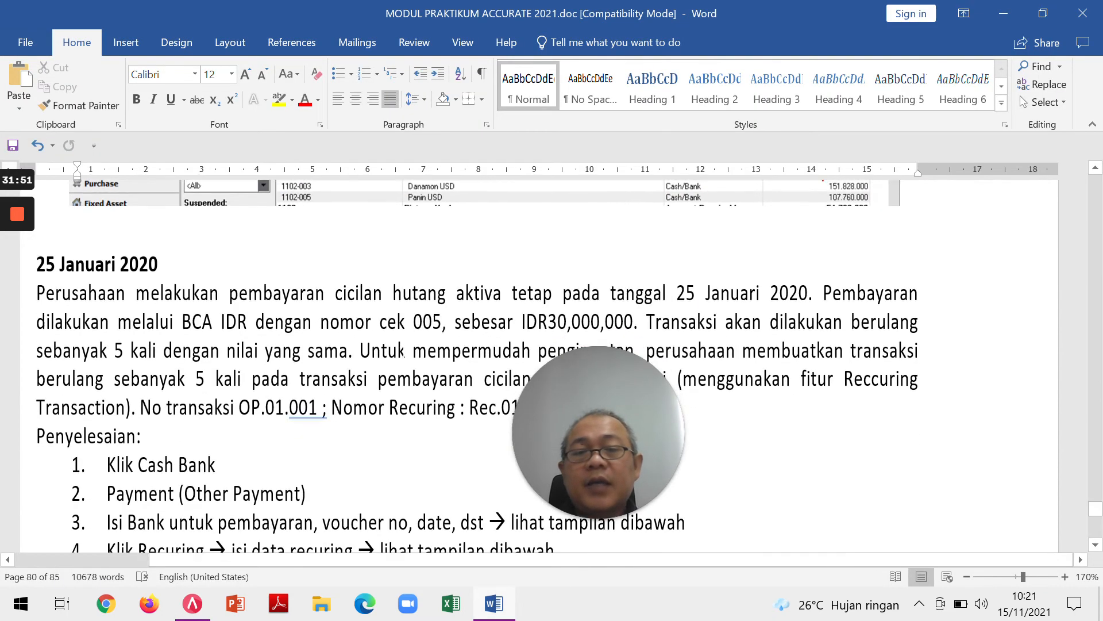
scroll(477, 356, down, 3)
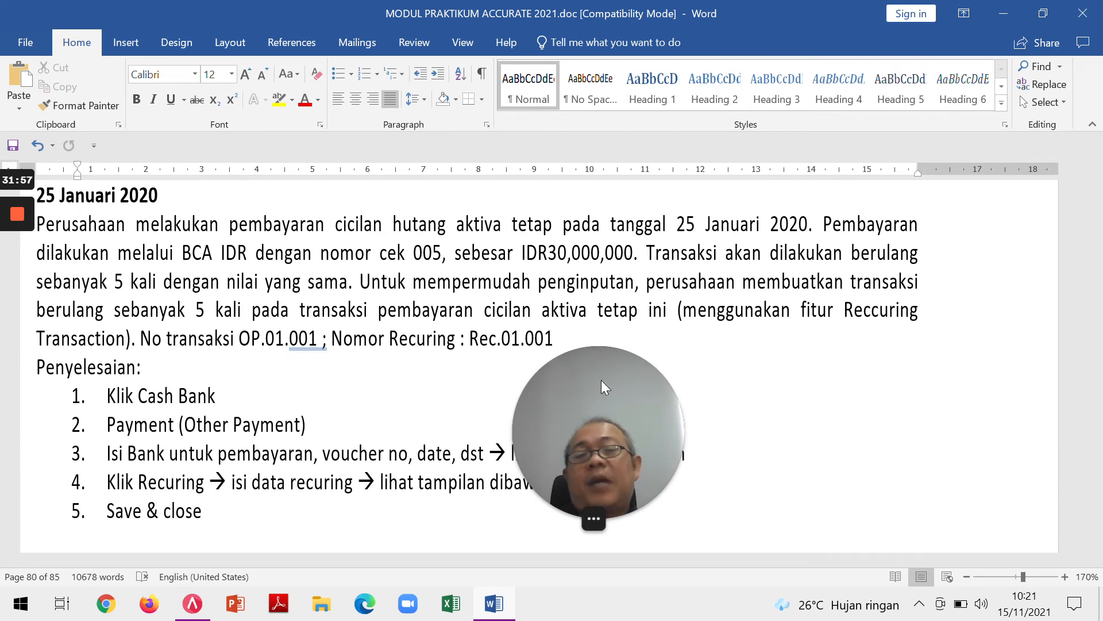
drag(604, 378, 997, 415)
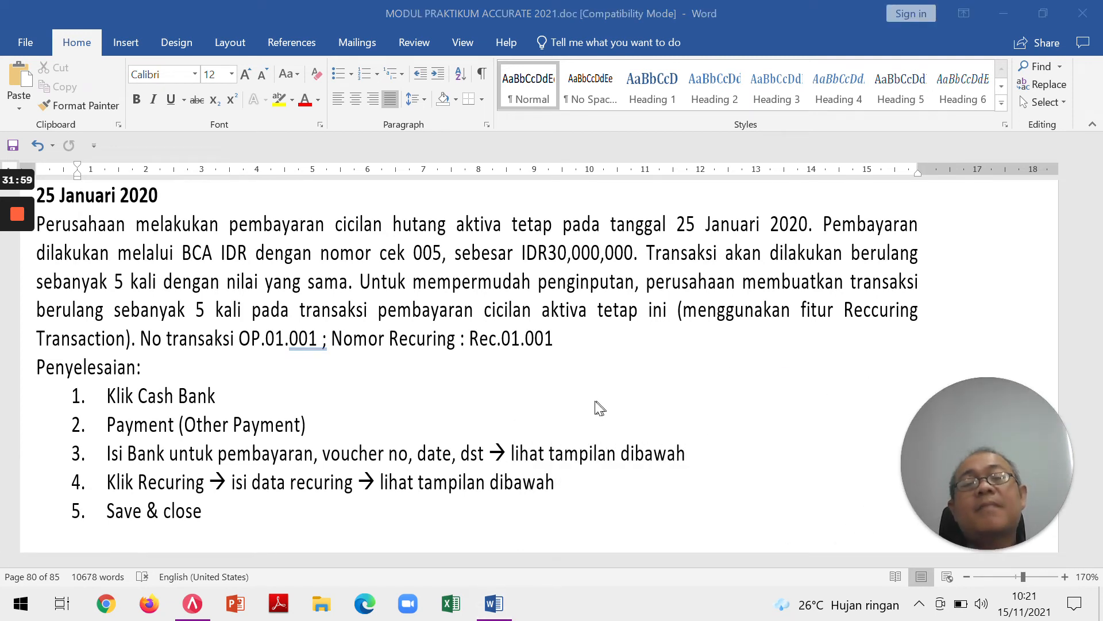
click(967, 578)
click(967, 579)
click(967, 578)
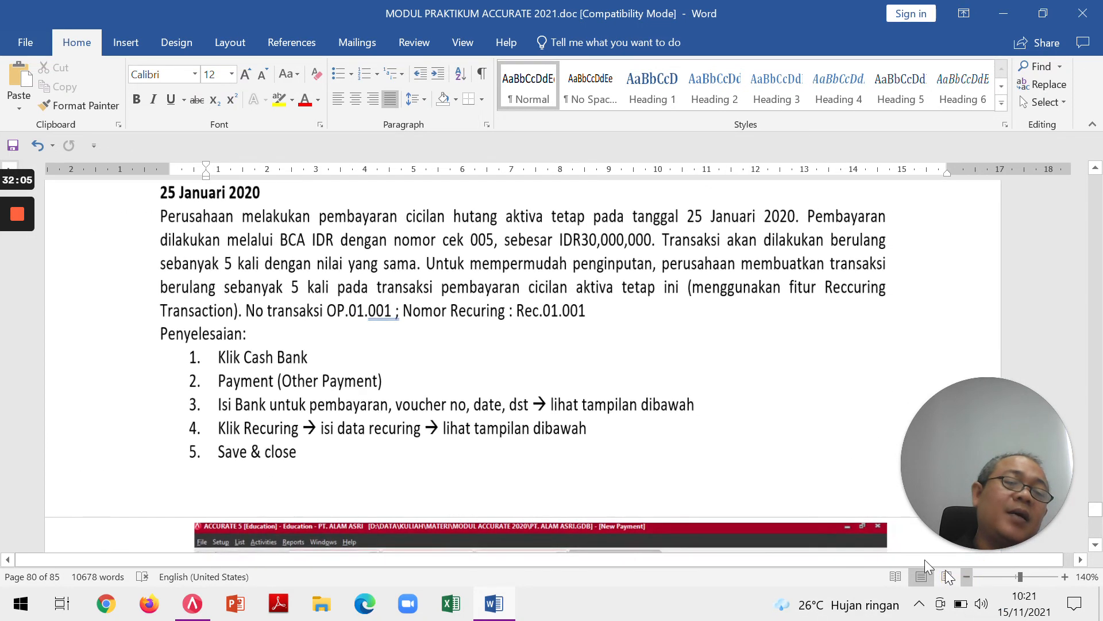
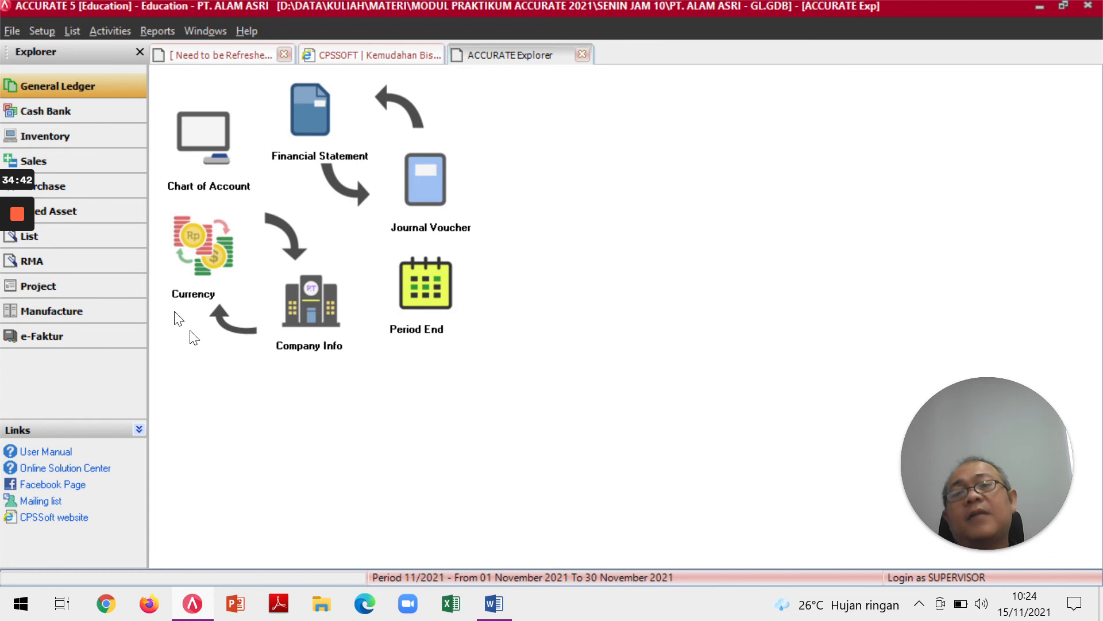
click(89, 161)
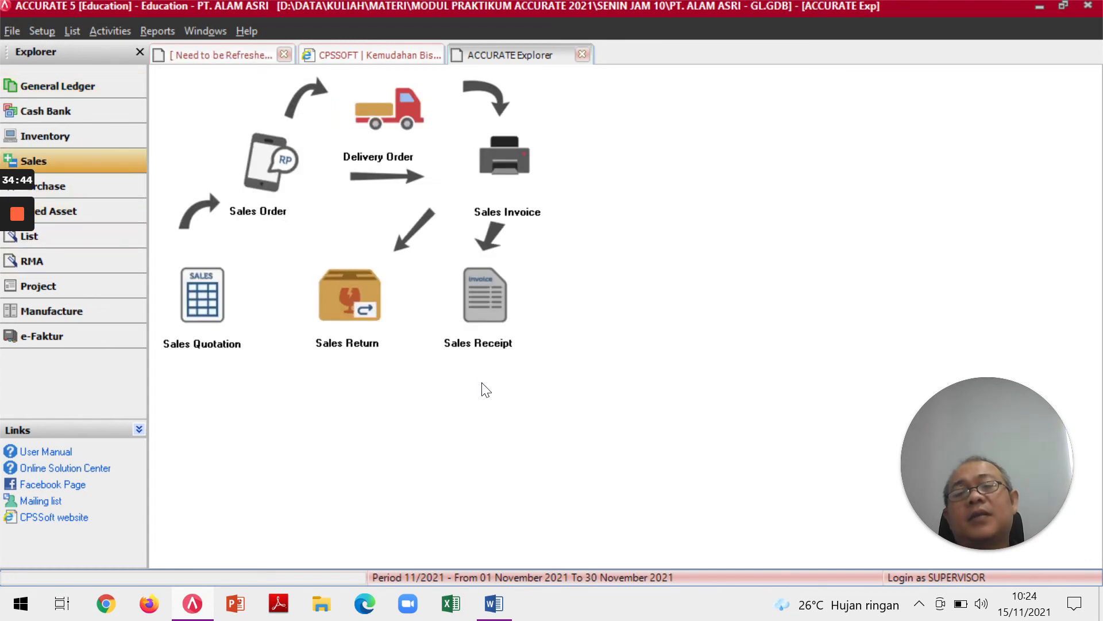
click(86, 186)
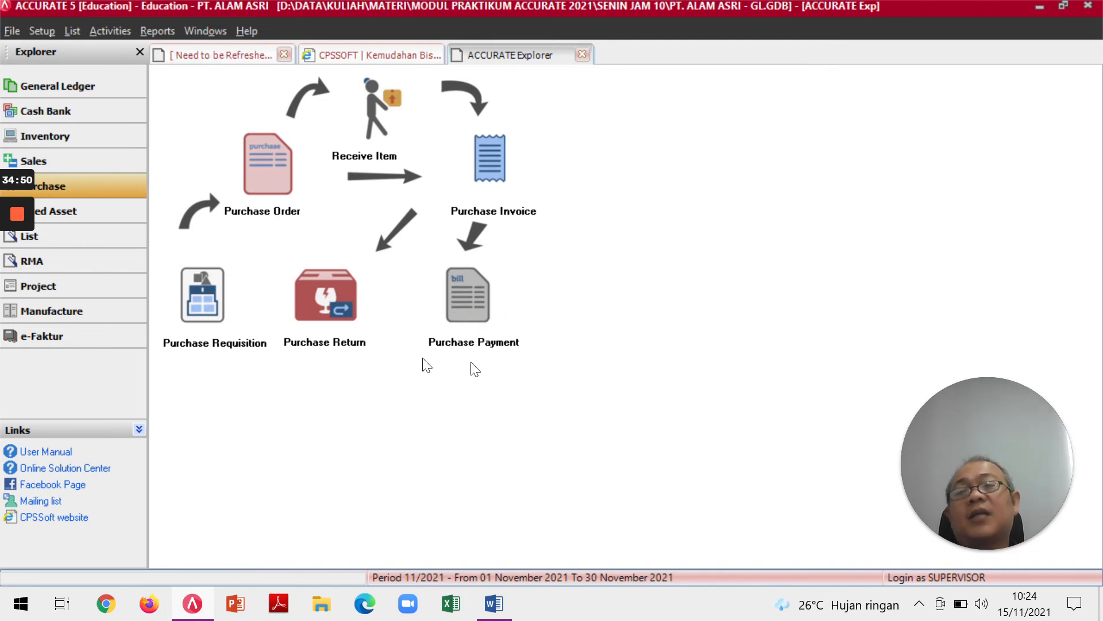
click(70, 90)
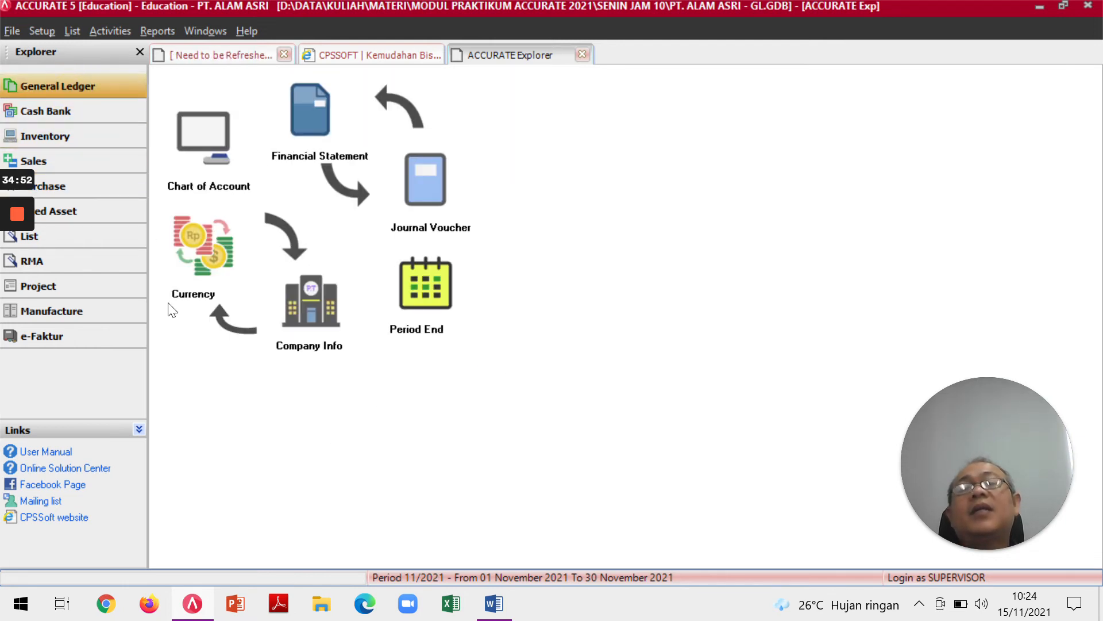
Start a new Cash Bank Other Payment paid from BCA IDR, checking the transaction details in the Word module.
click(46, 111)
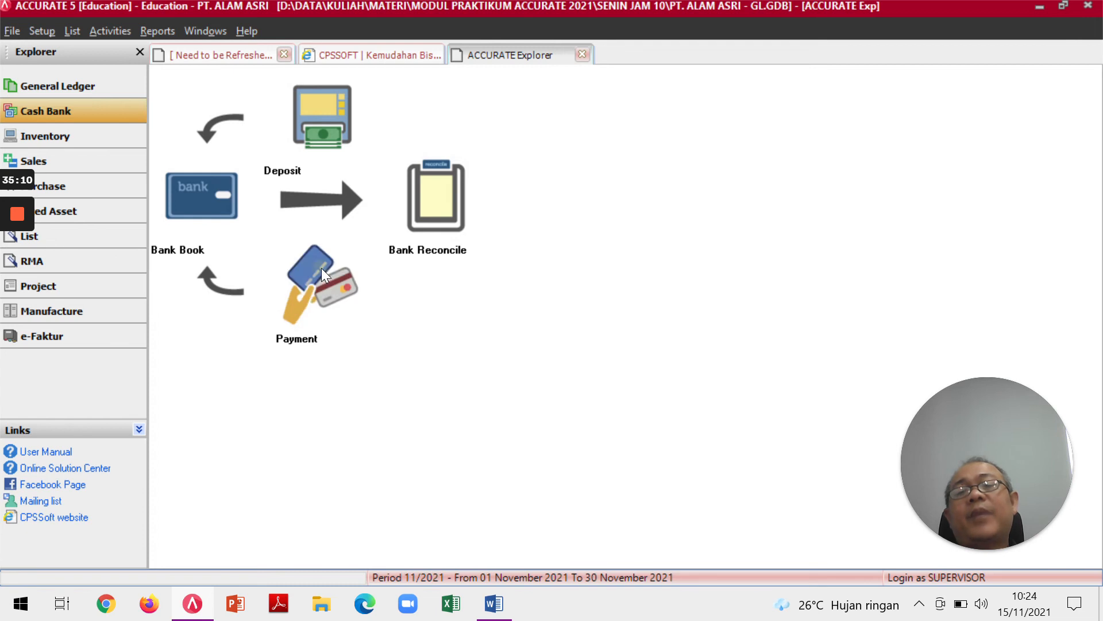
click(322, 267)
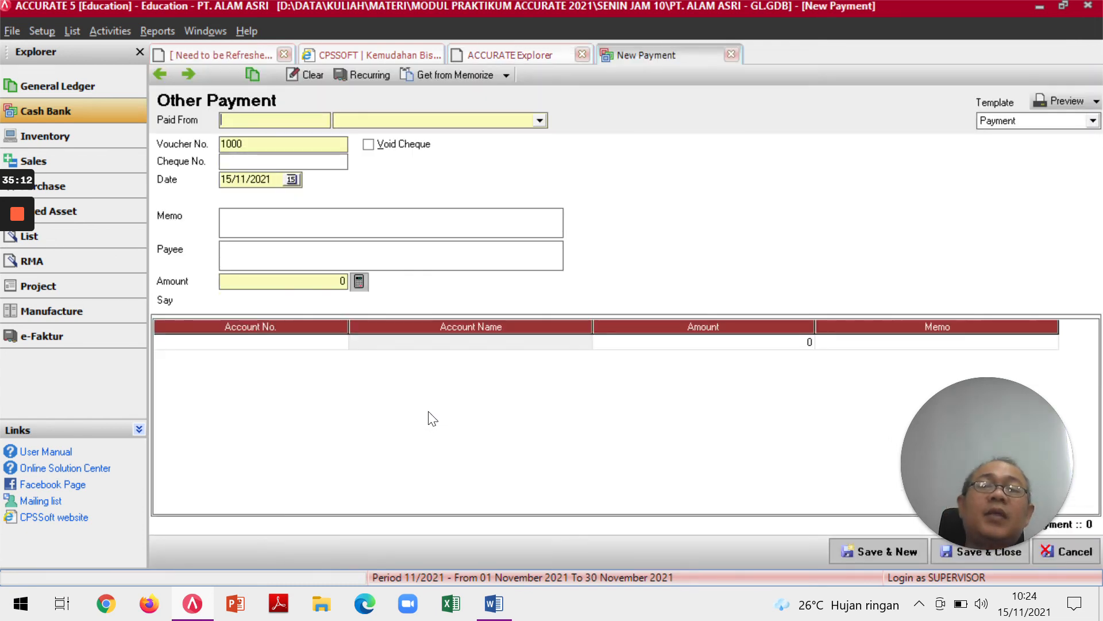
key(alt+Tab)
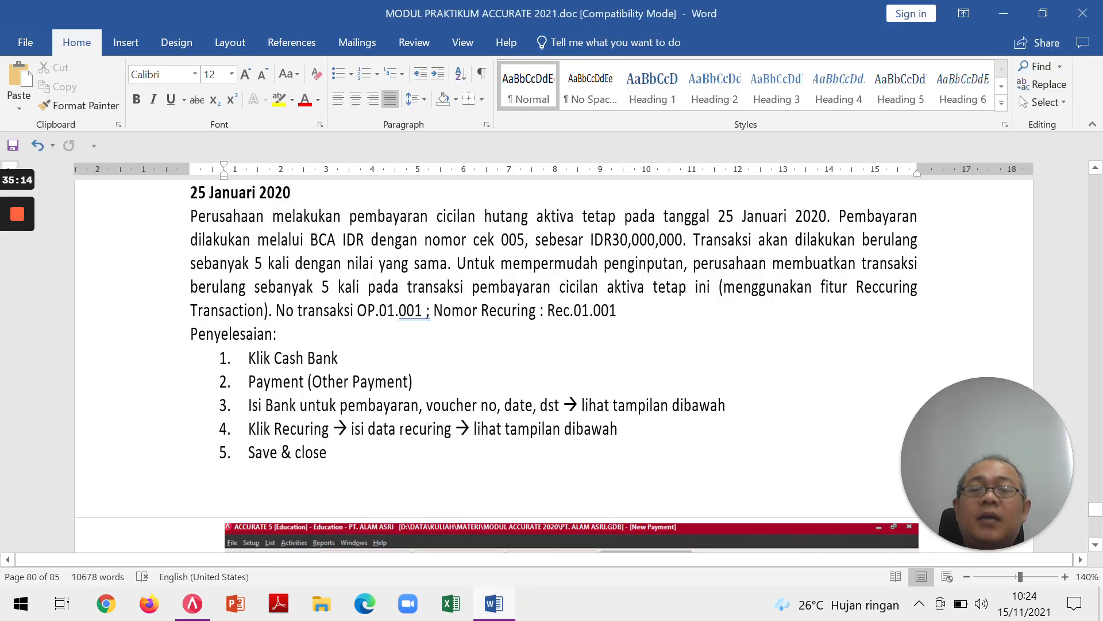
scroll(551, 362, down, 2)
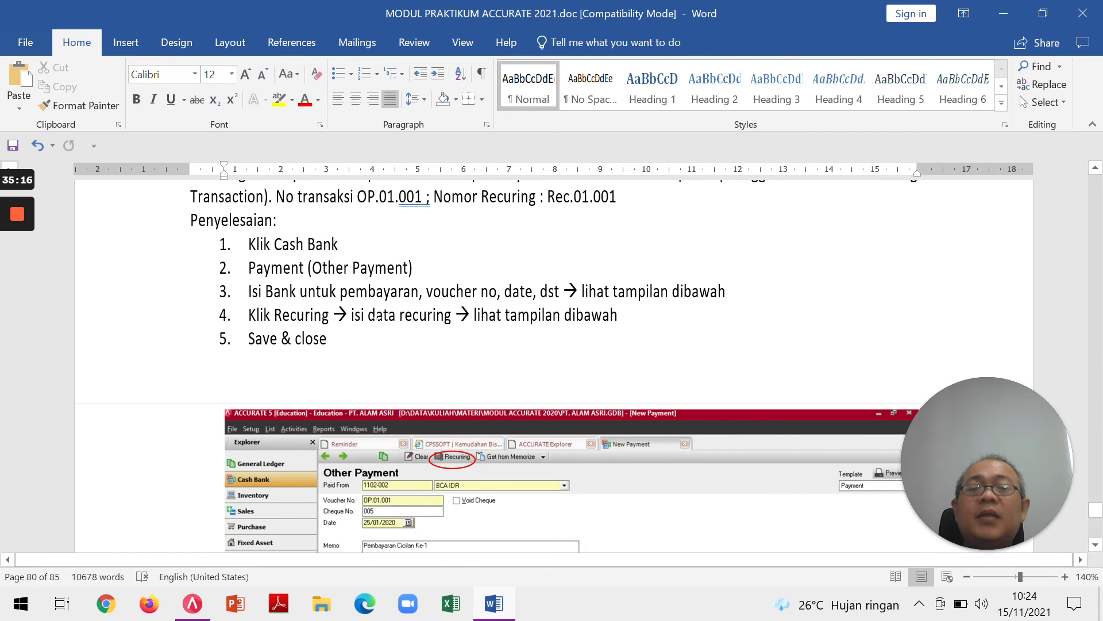
scroll(499, 367, up, 1)
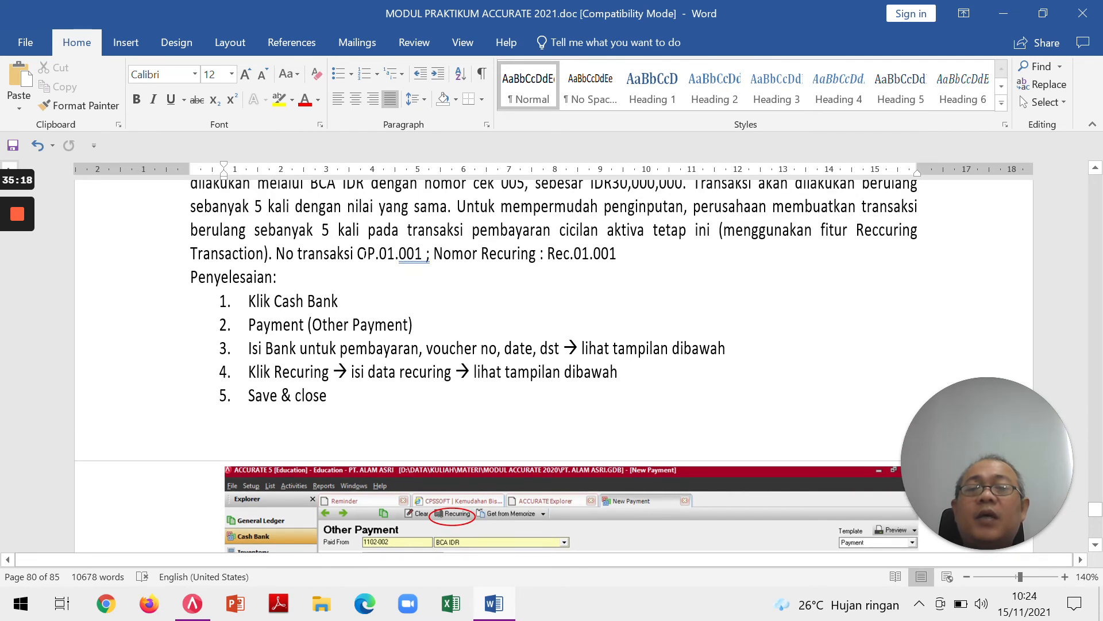
drag(357, 253, 424, 257)
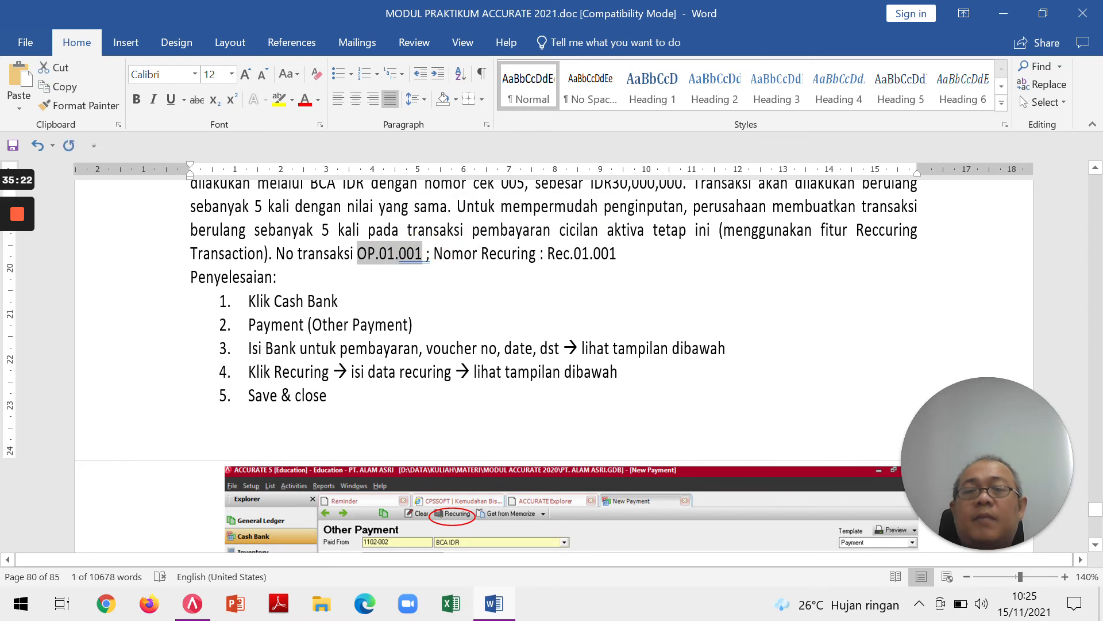
key(alt+Tab)
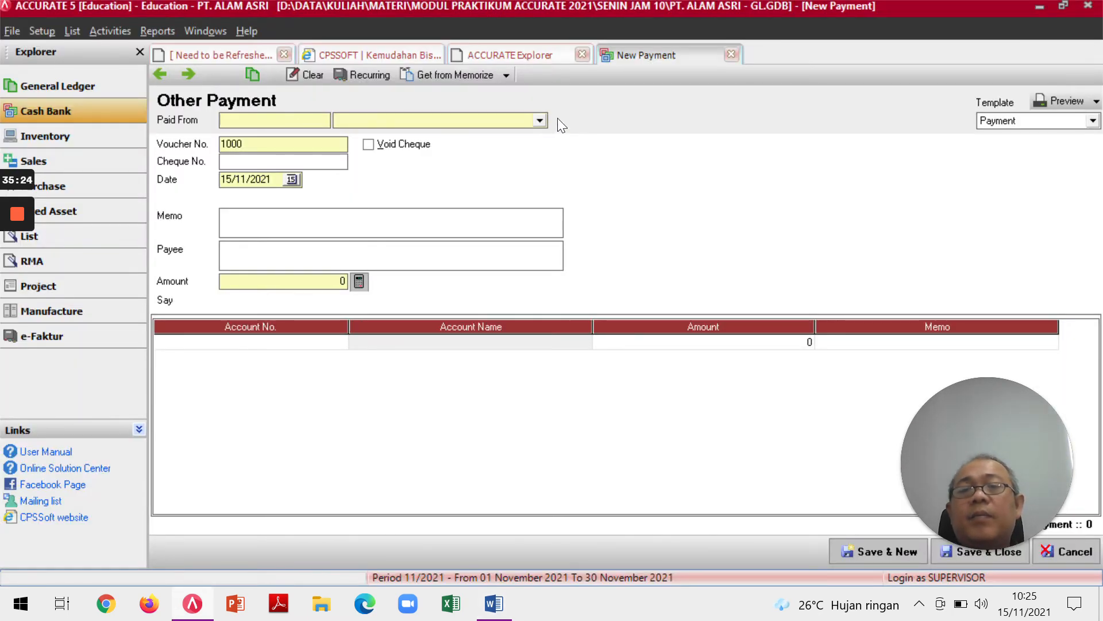
click(540, 120)
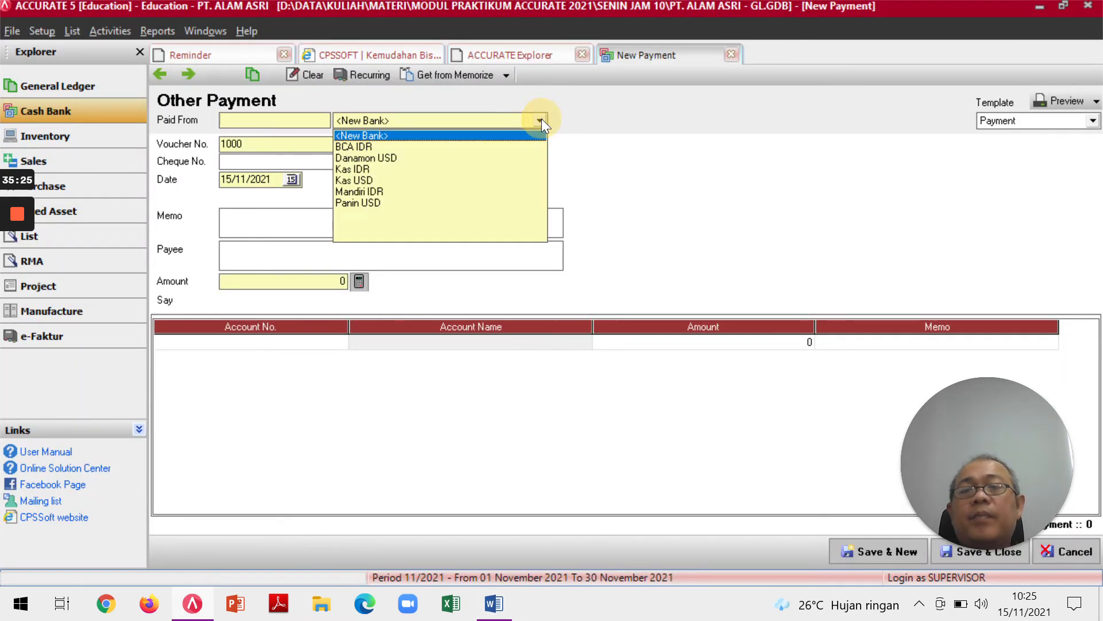
click(366, 148)
Enter OP.01.001 as the Other Payment's voucher number in ACCURATE, consulting the payment details in the Word module.
key(alt+Tab)
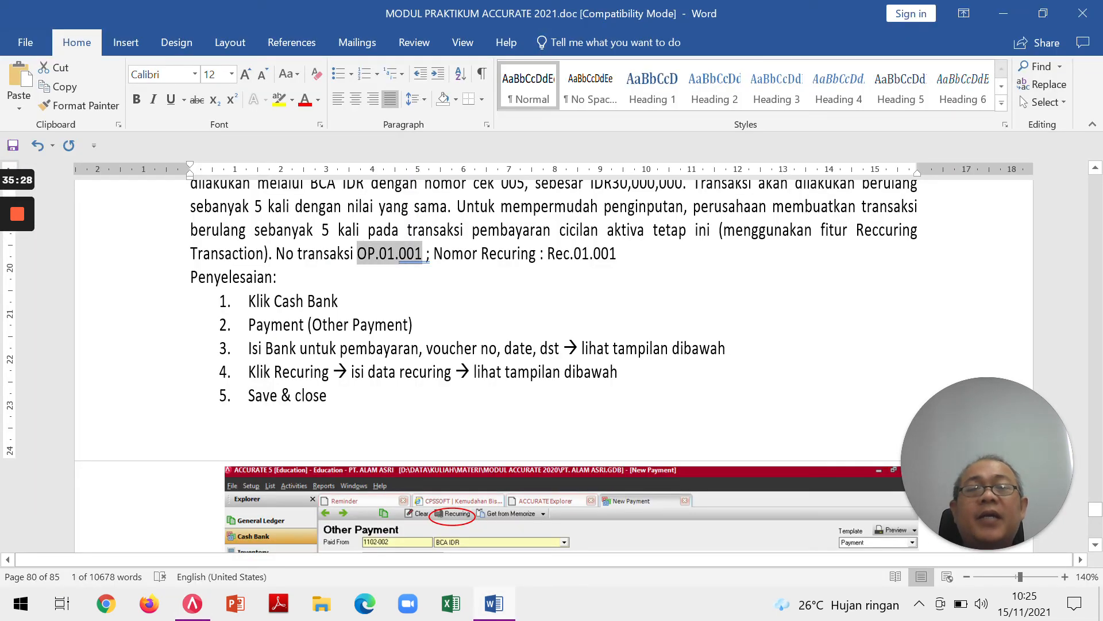
scroll(552, 362, up, 1)
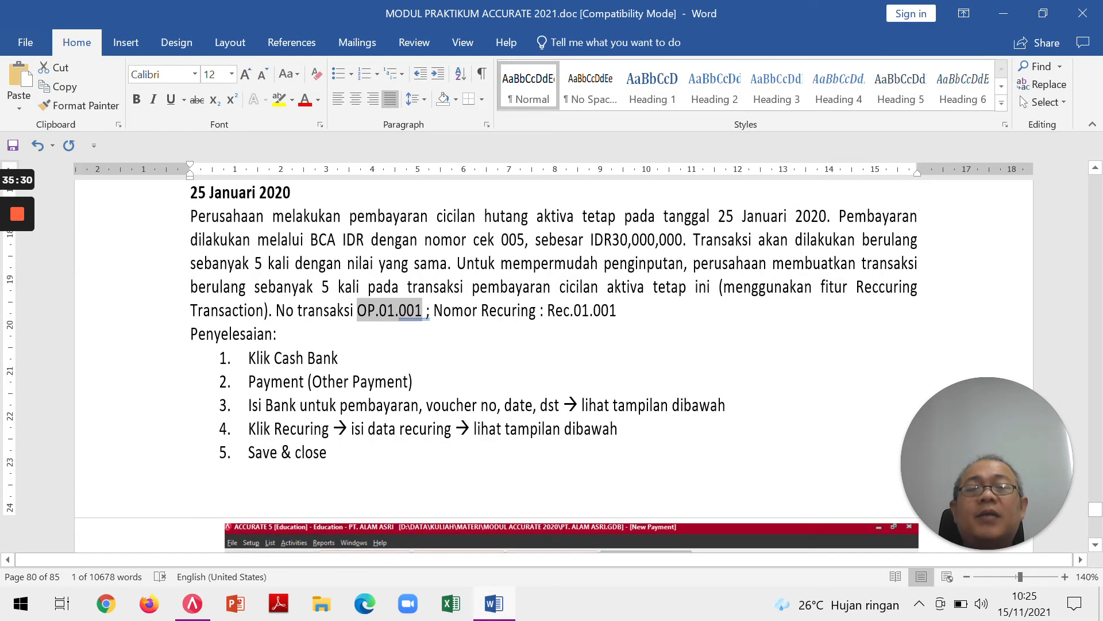
drag(338, 240, 368, 240)
click(601, 349)
key(alt+Tab)
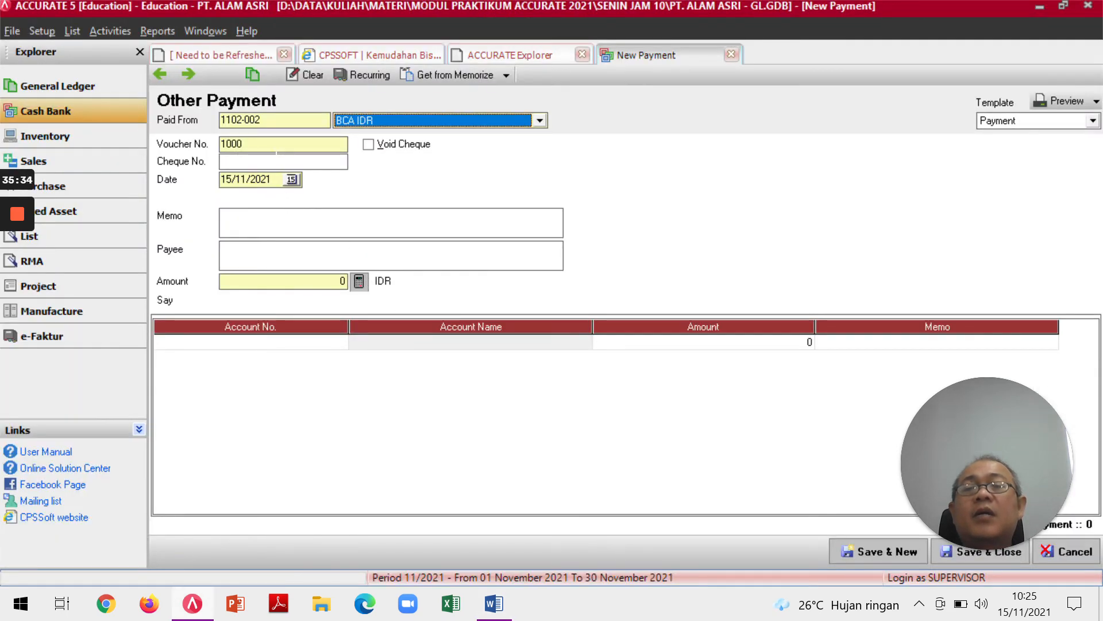
key(alt+Tab)
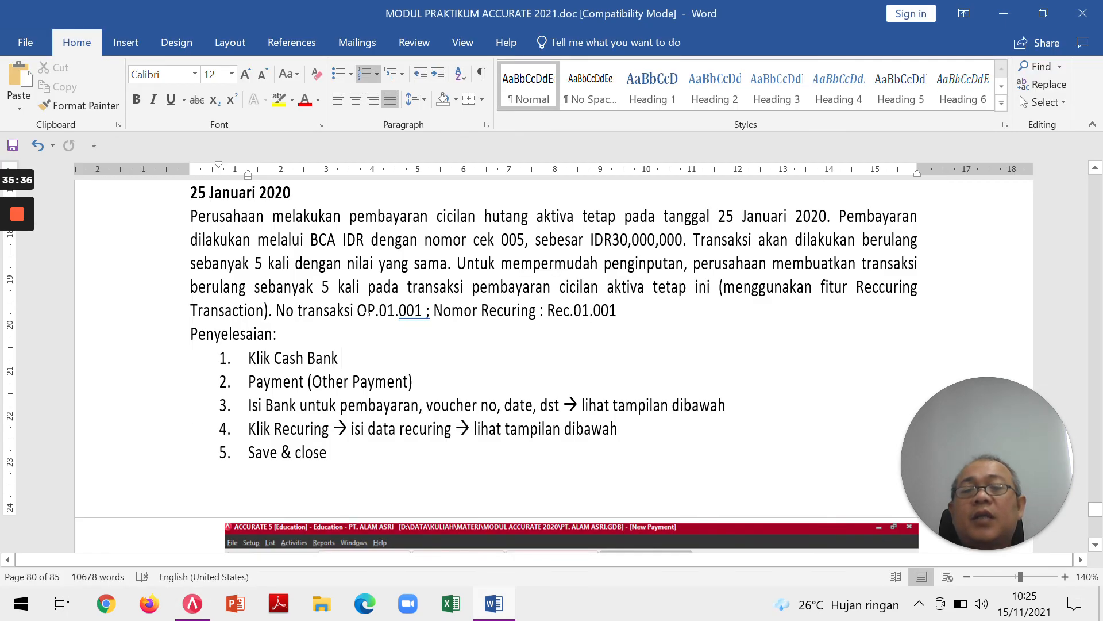
key(alt+Tab)
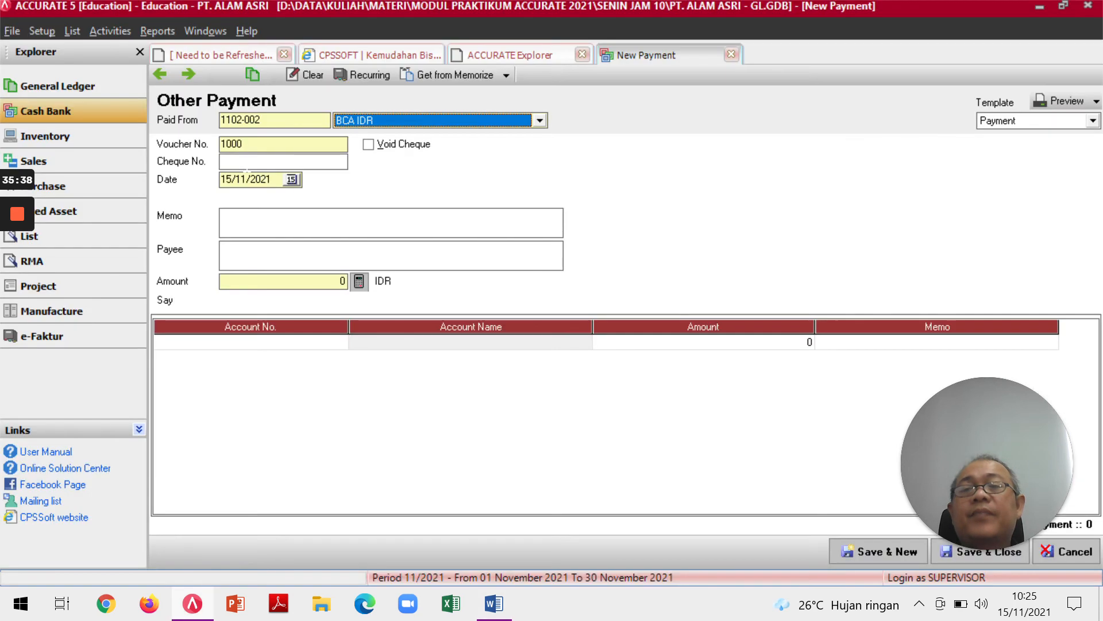
click(225, 145)
text(OP.01.001)
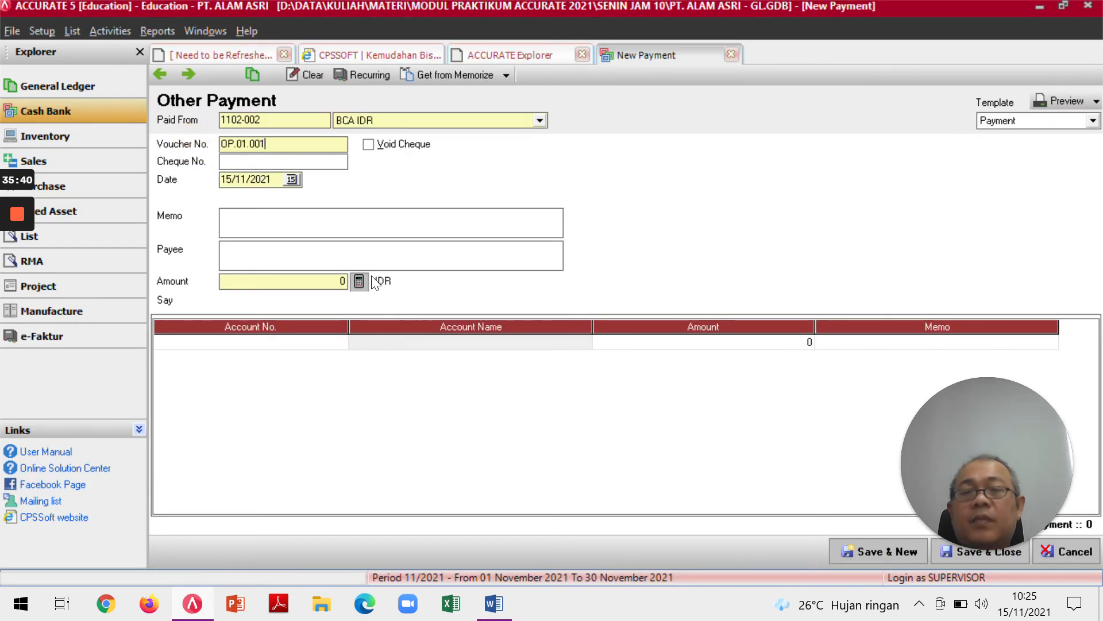
key(alt+Tab)
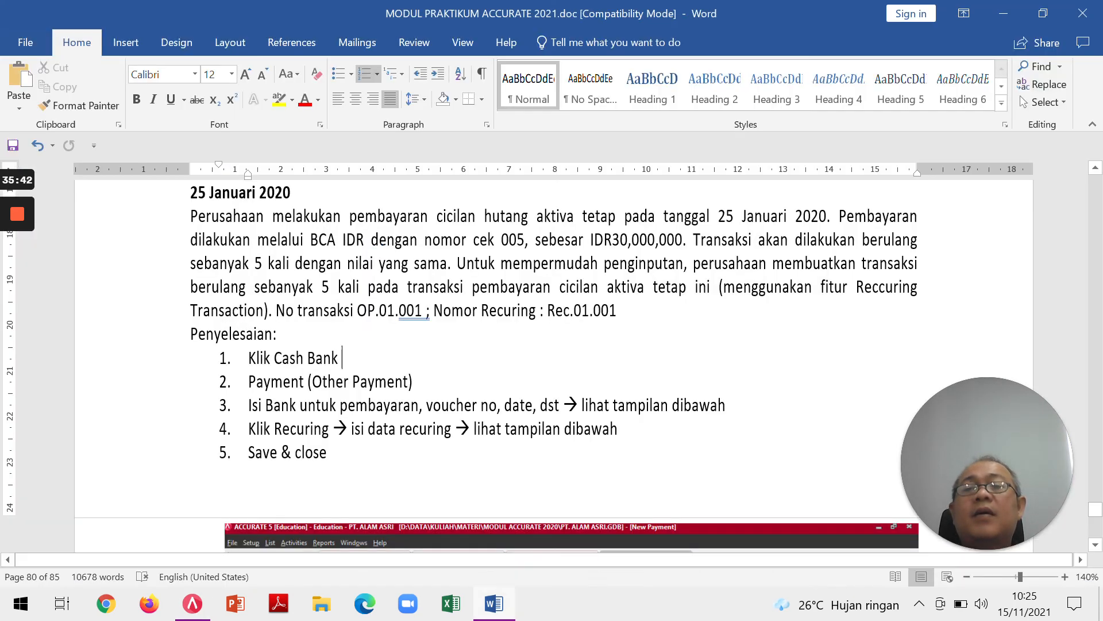
Switch to ACCURATE and enter 005 as the Other Payment's cheque number.
key(alt+Tab)
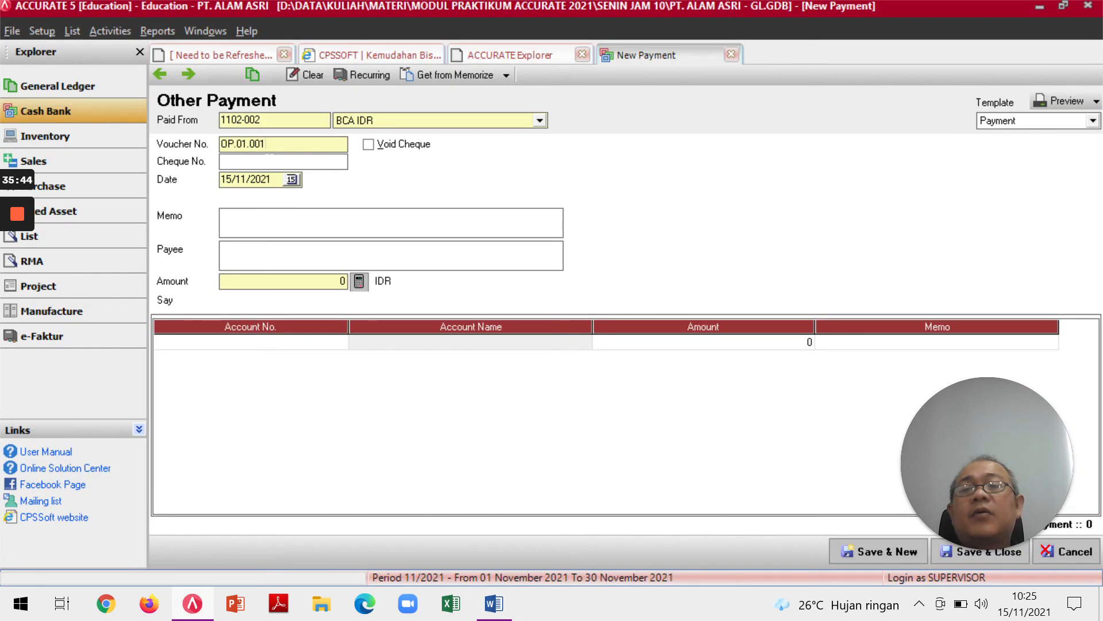
key(Tab)
text(00)
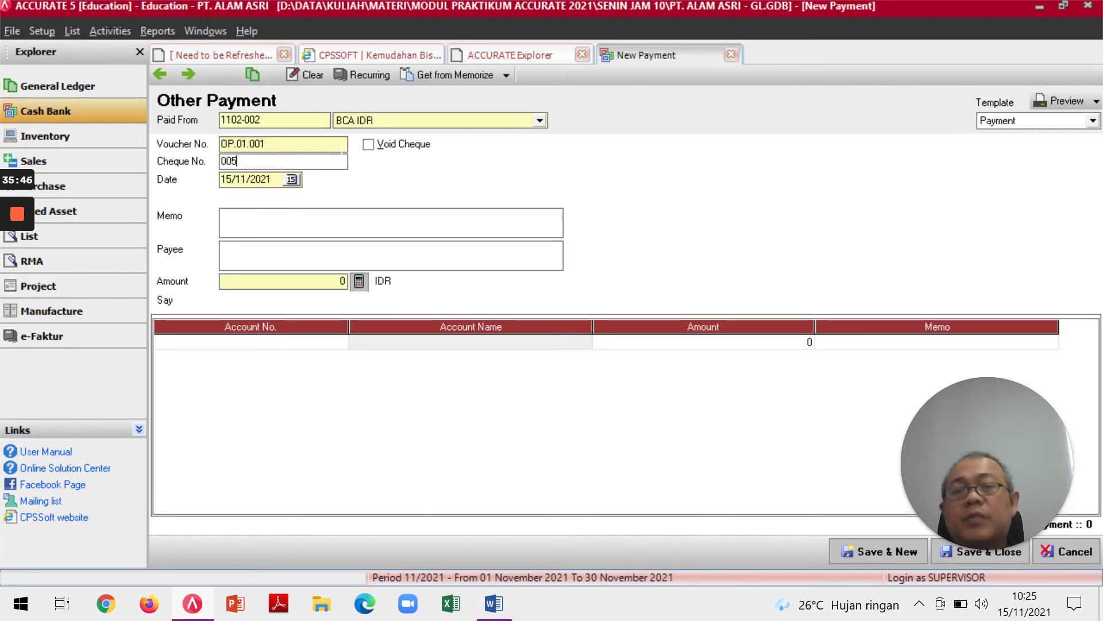
Check the details in the Word module, then date the ACCURATE payment 25/01/2020 with the memo "Pembayaran Cicilan ke-1".
key(alt+Tab)
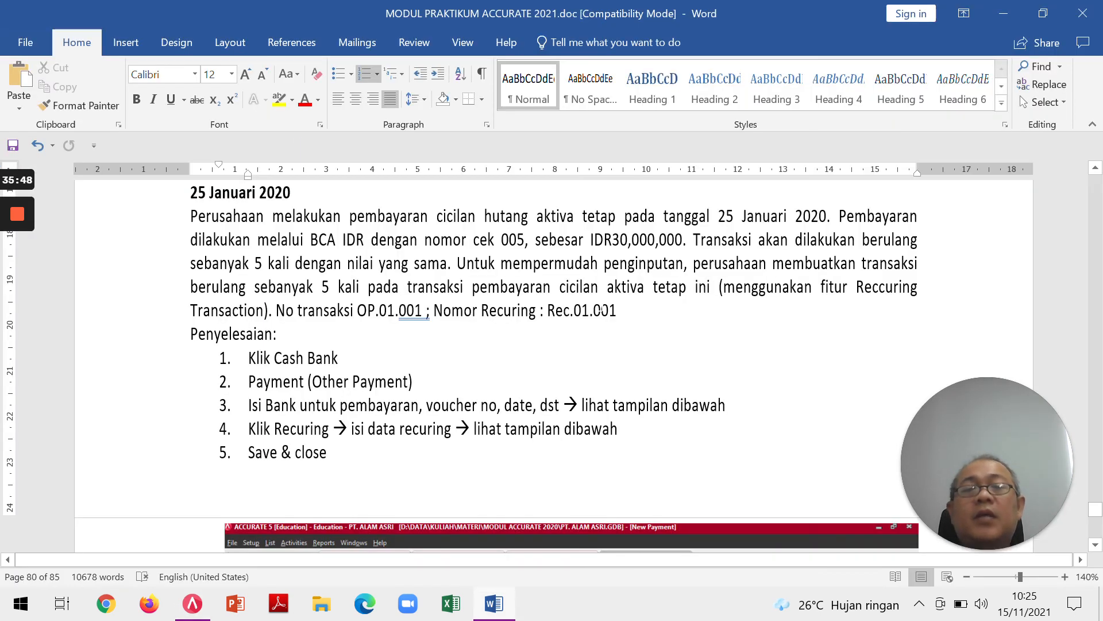
key(alt+Tab)
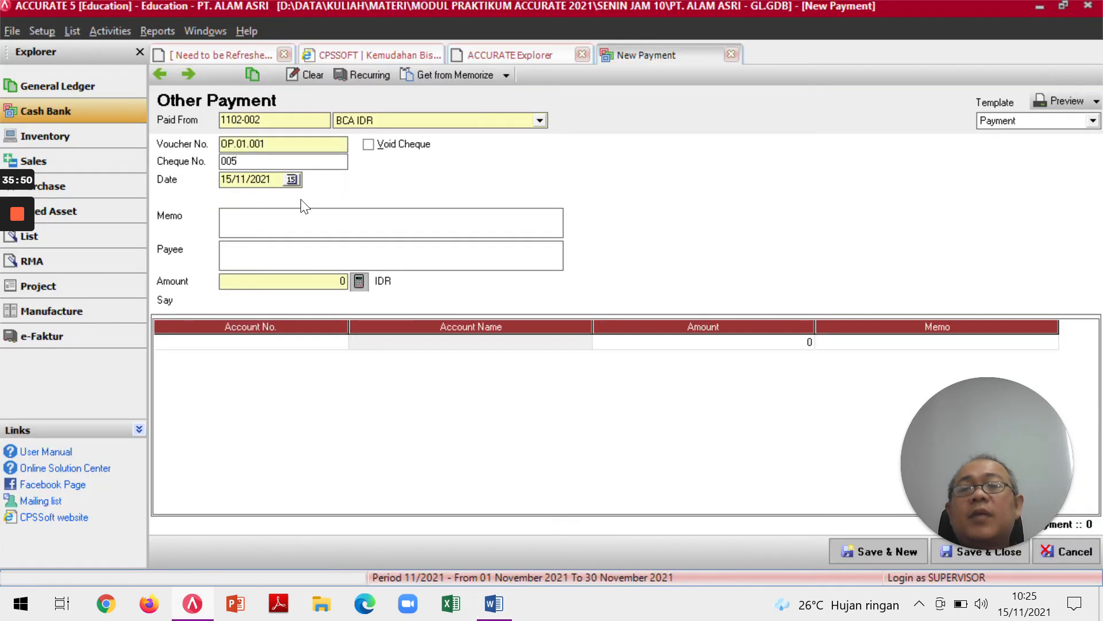
click(291, 179)
click(244, 196)
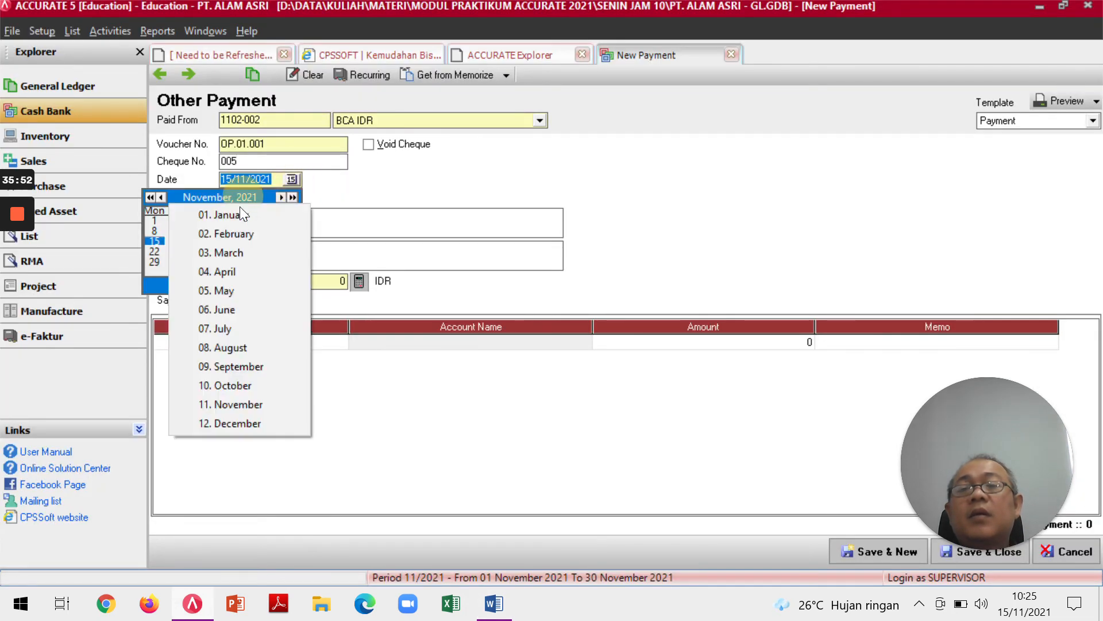
click(232, 212)
click(150, 197)
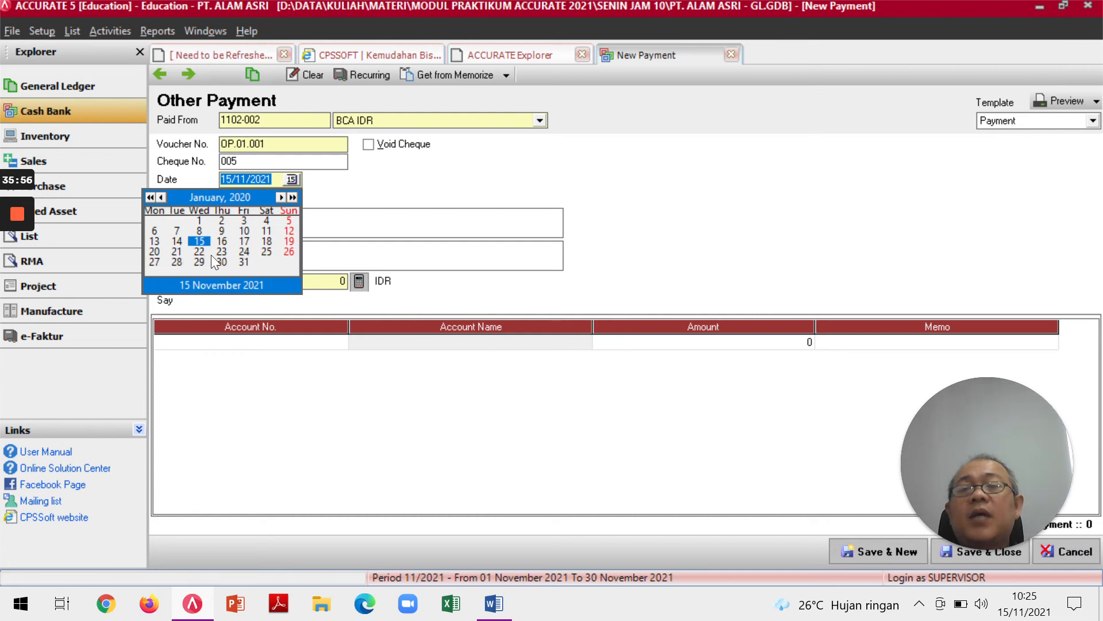
click(265, 251)
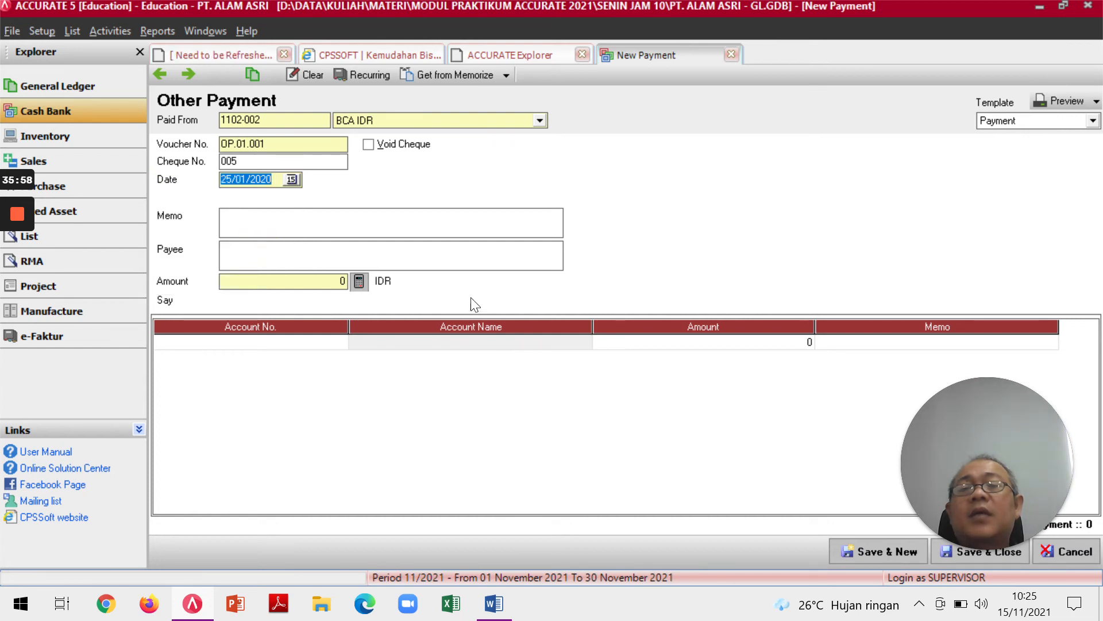
click(290, 221)
text(Pembayaran Cicilan ke-1)
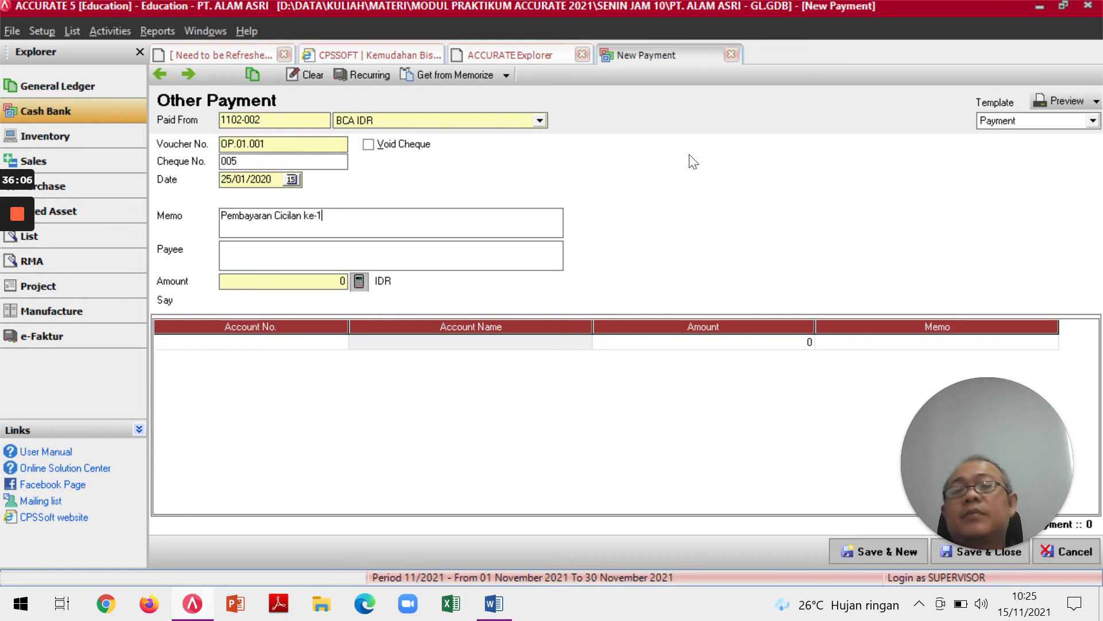
Look up the payment's account in the Word module's sample and add account 2108 Hutang Bank Jangka Pendek to ACCURATE's first detail line.
click(283, 348)
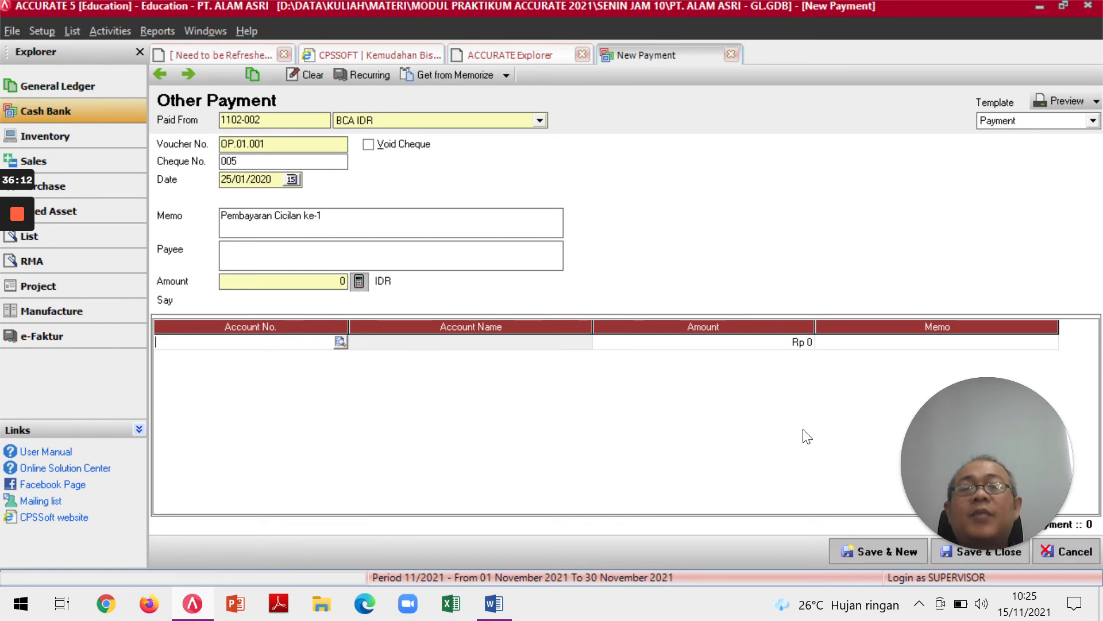
key(alt+Tab)
scroll(361, 308, down, 6)
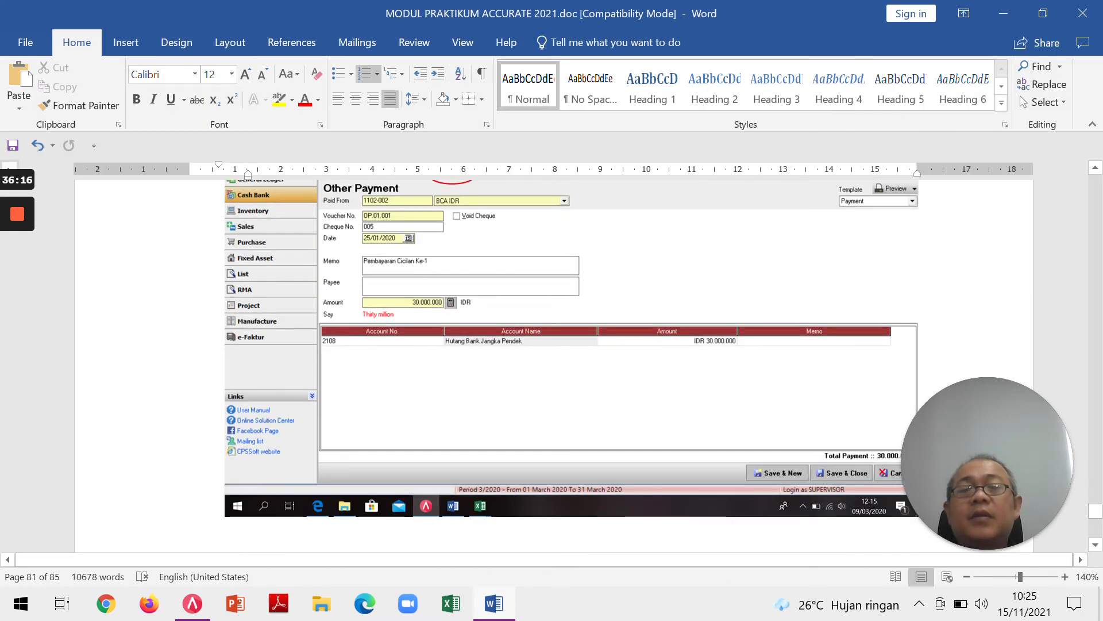
key(alt+Tab)
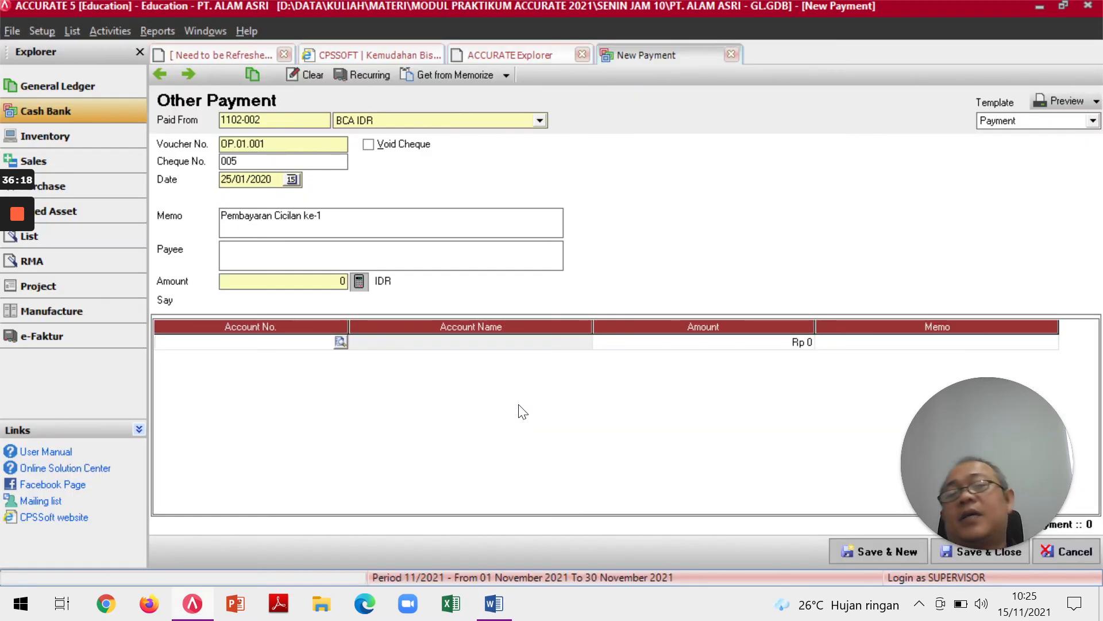
text(hut)
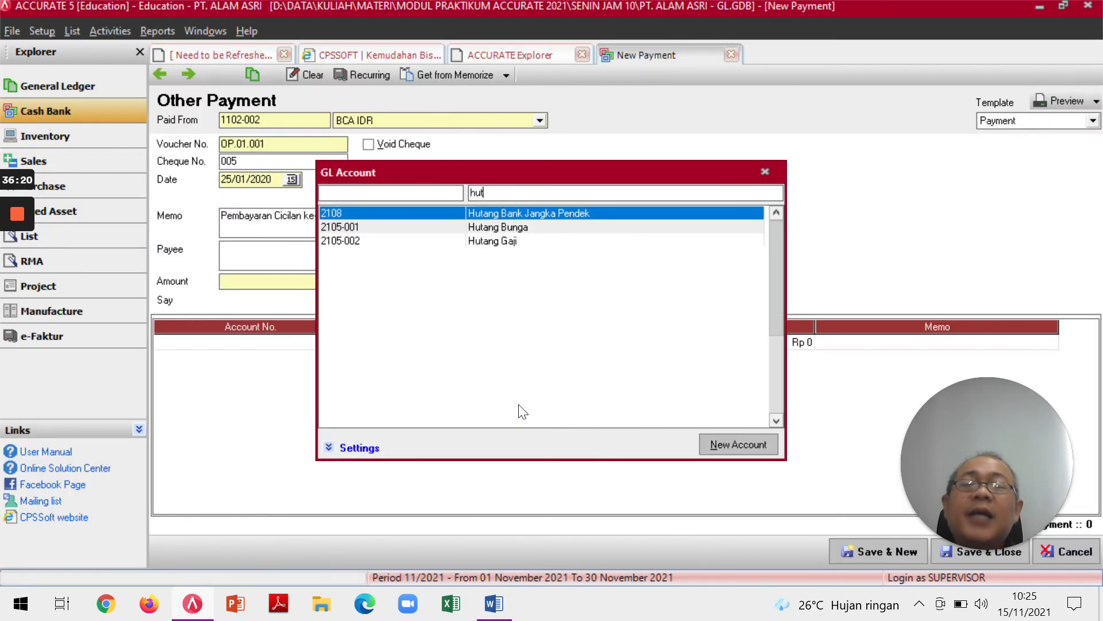
key(Down)
key(Up)
key(Return)
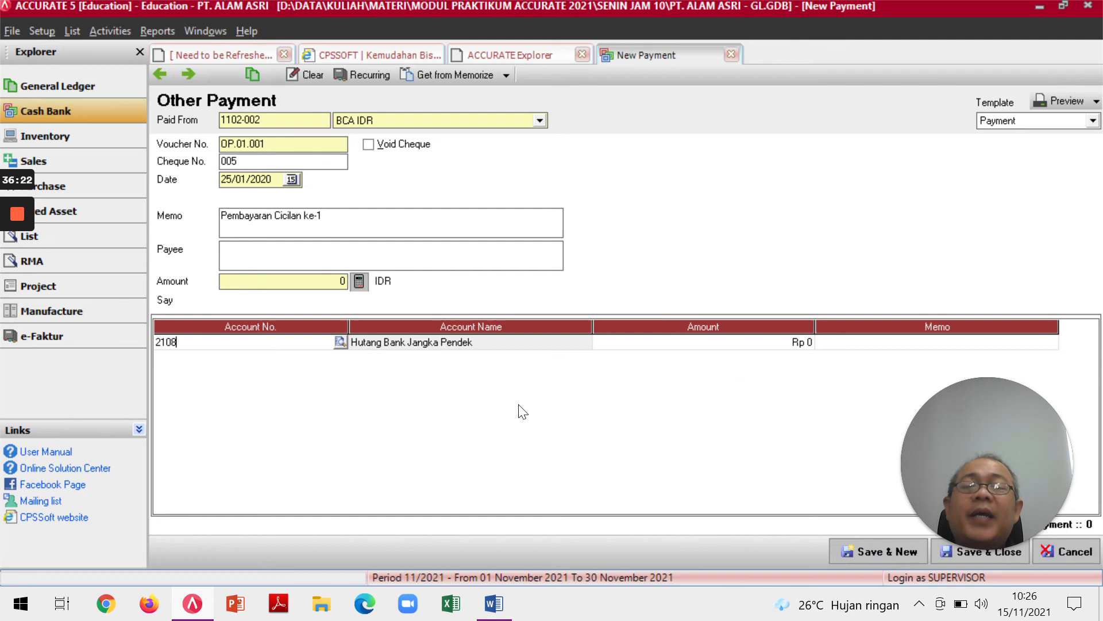
Set the amount of the Hutang Bank Jangka Pendek line to Rp 30.000.000 without leaving an extra blank line.
key(Tab)
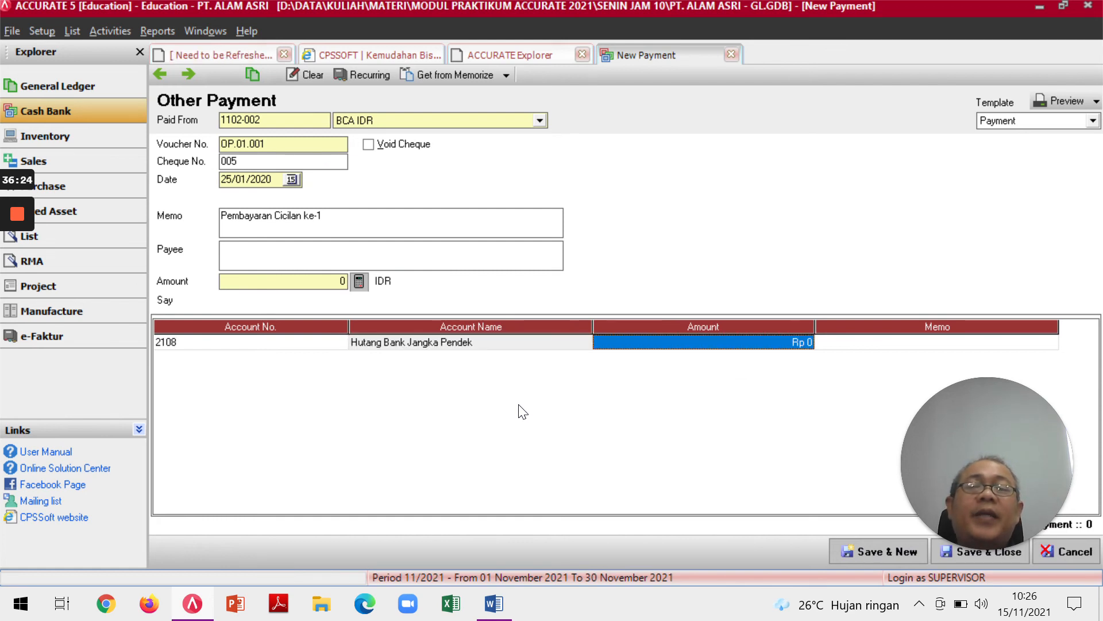
text(3)
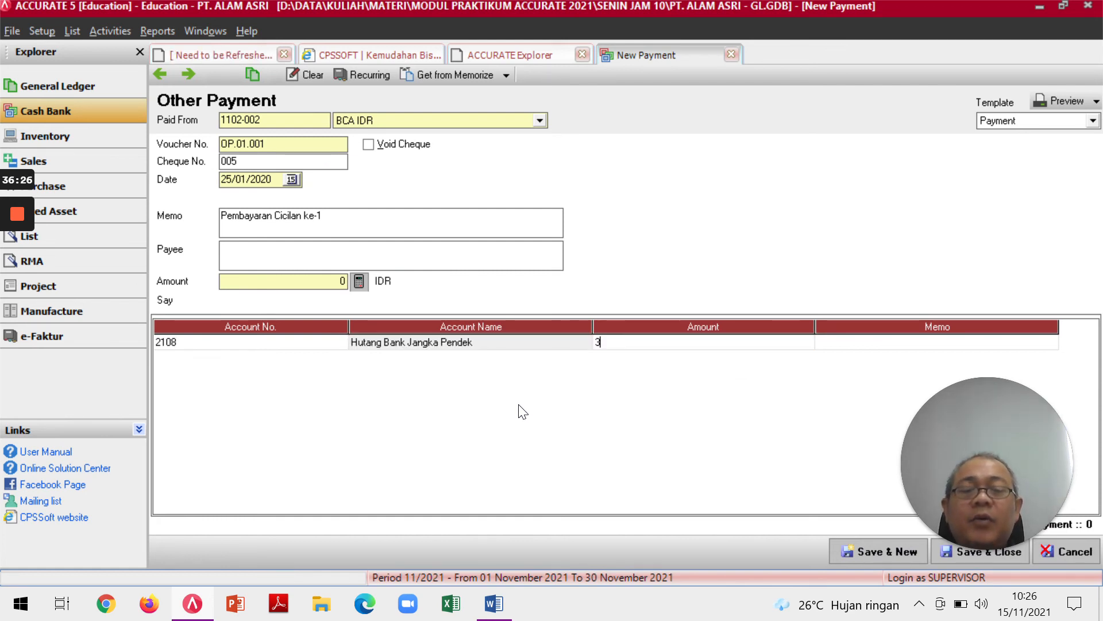
text(0.00)
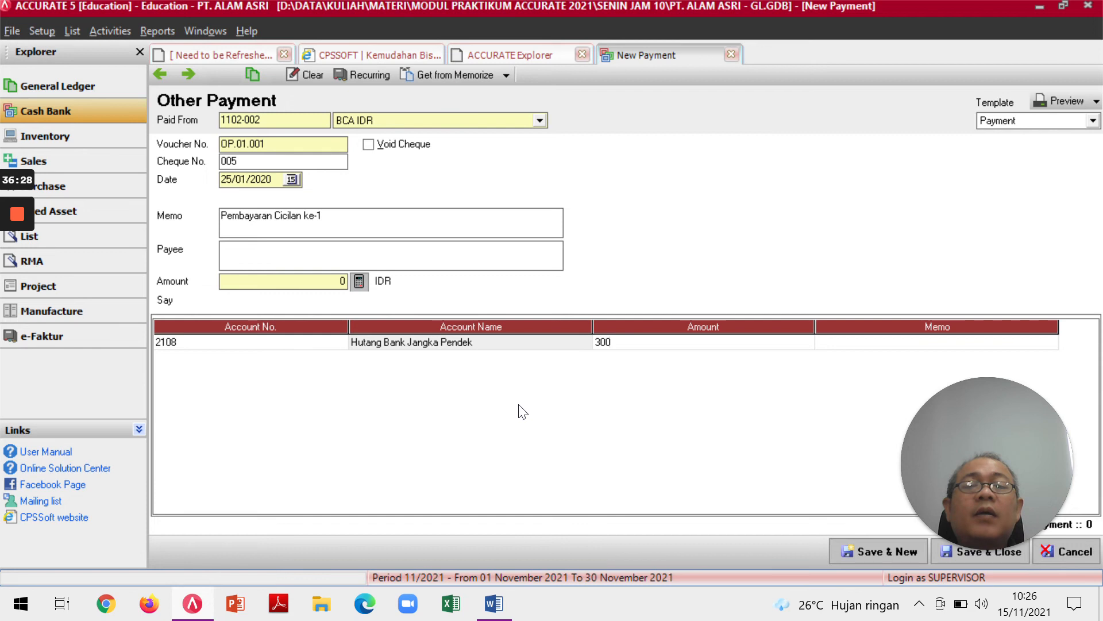
text(0.000)
key(Tab)
key(Tab)
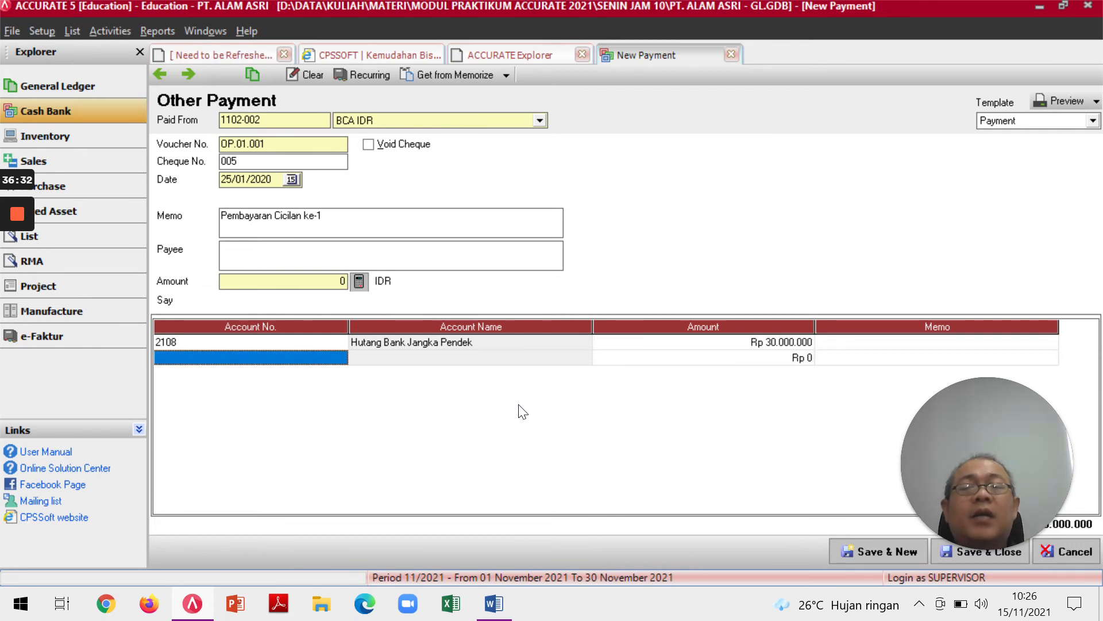
key(Up)
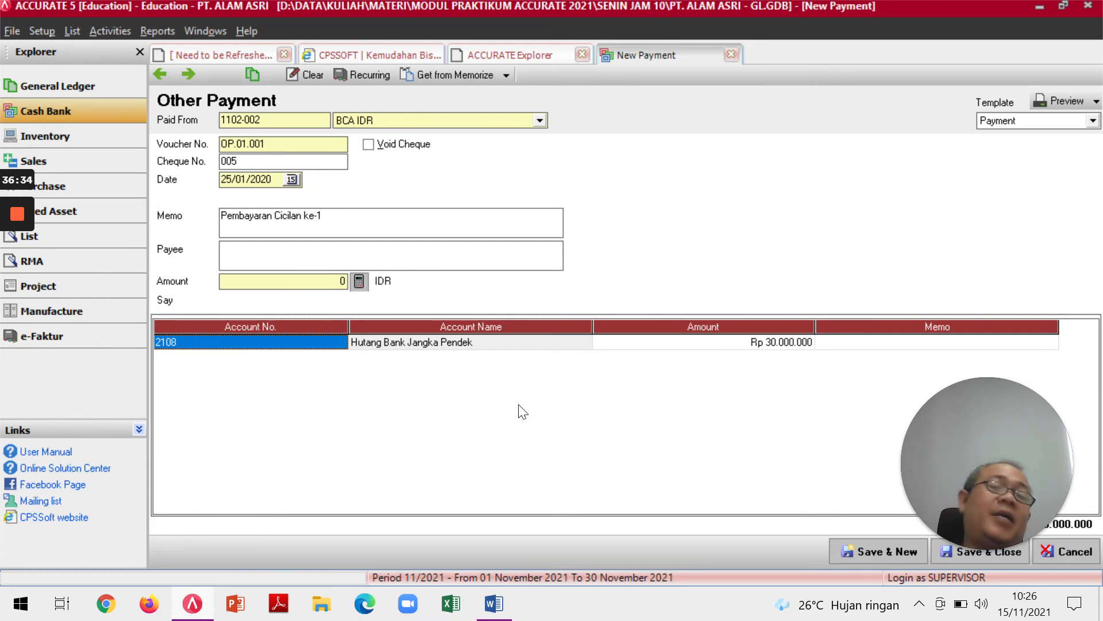
Try to save and close the payment, then calculate its header Amount of 30.000.000 from the detail line.
drag(998, 434, 90, 445)
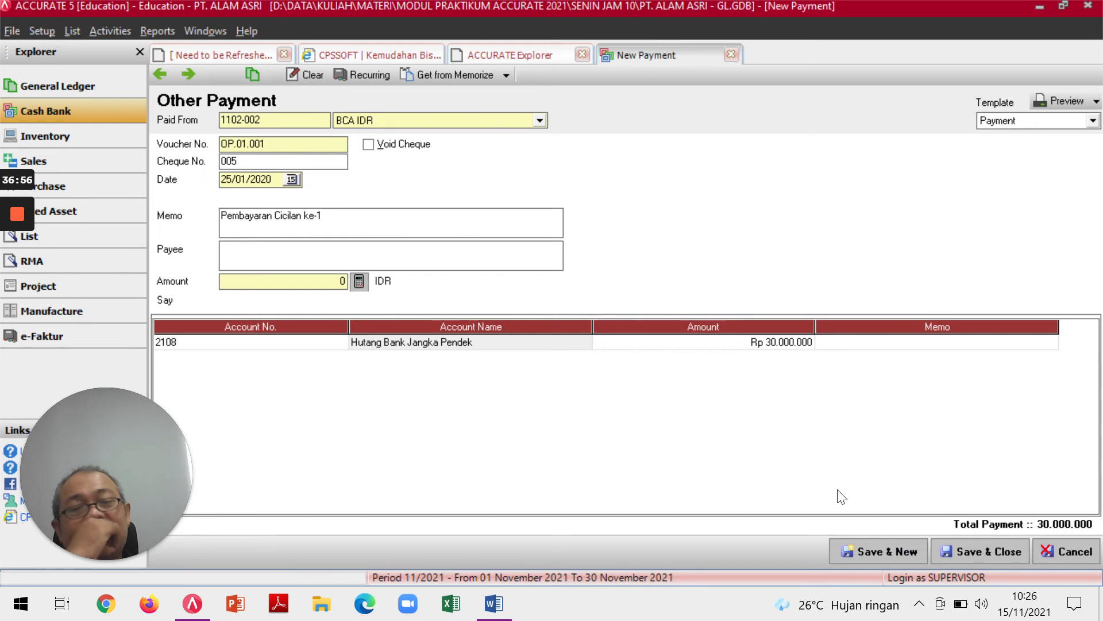
click(967, 553)
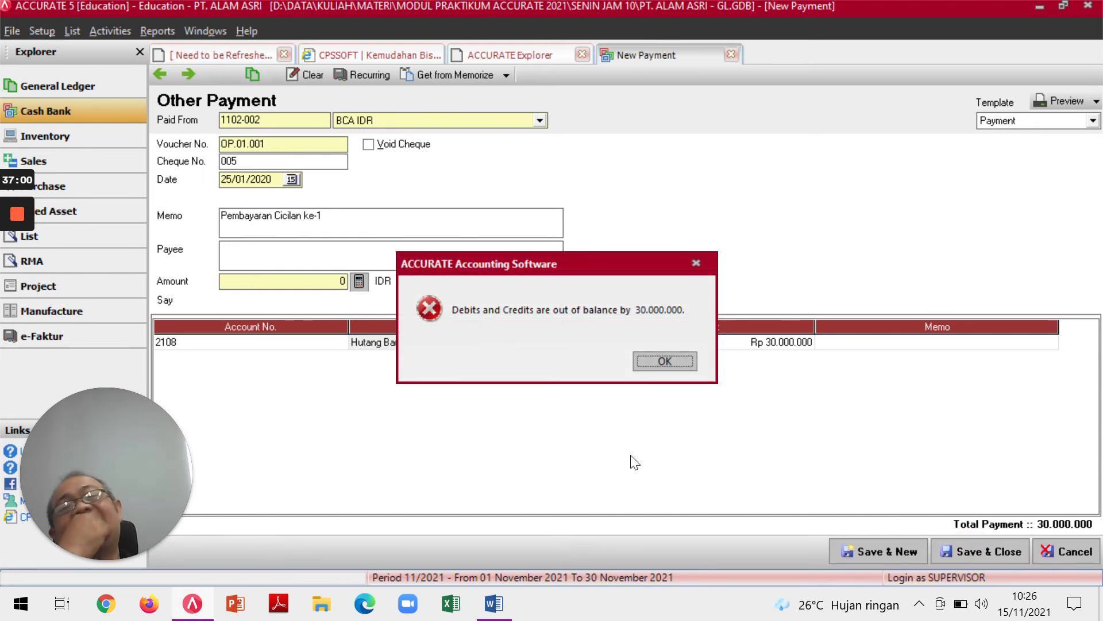
click(677, 365)
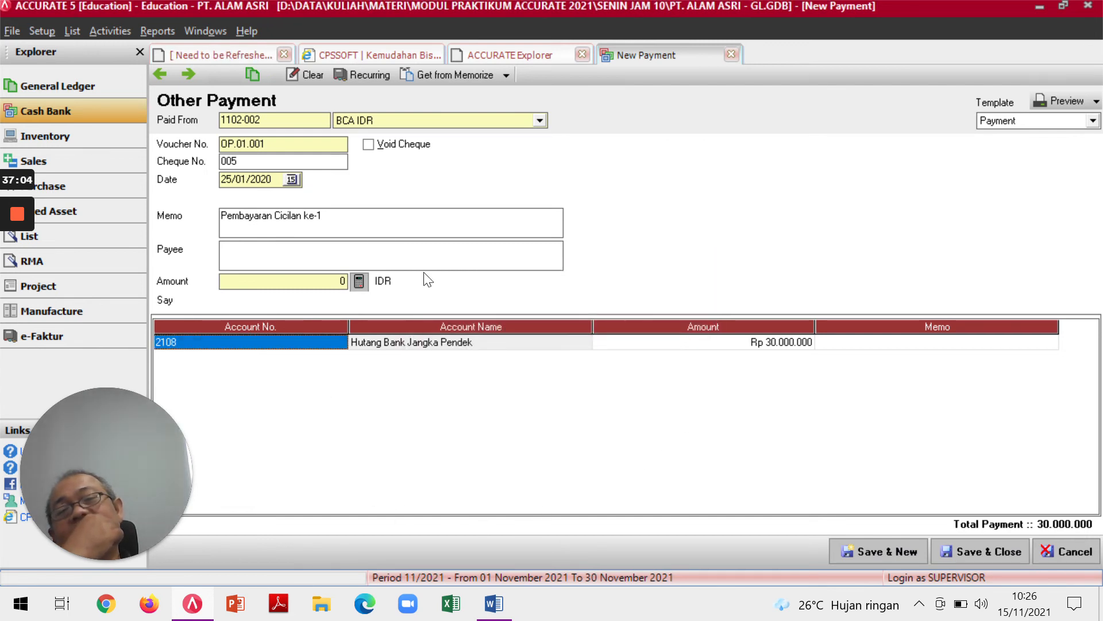
click(358, 288)
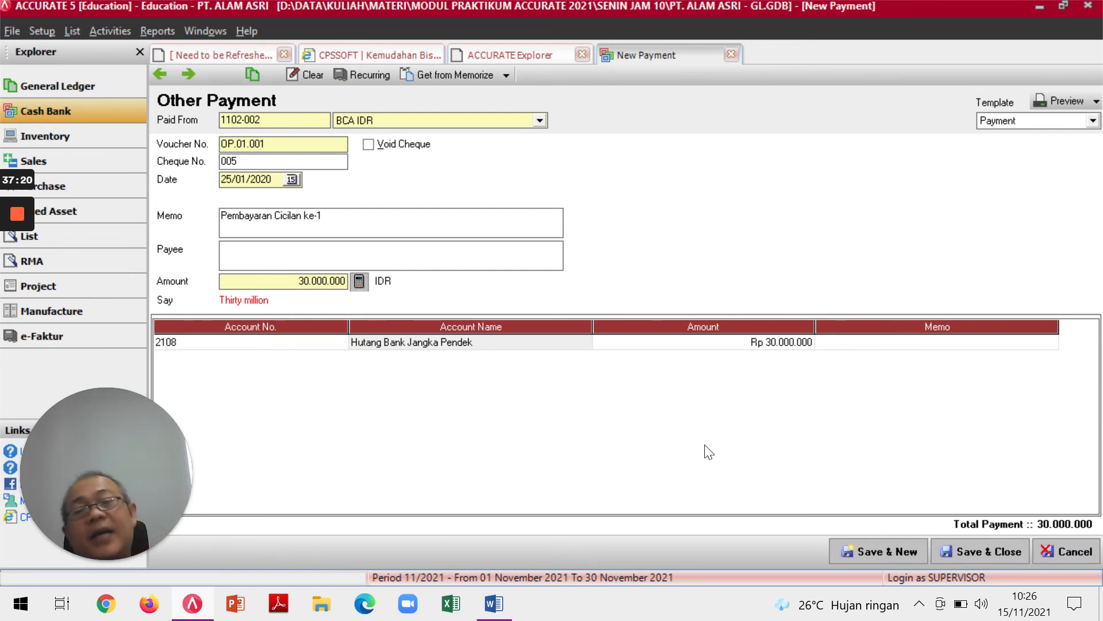
Reread the 25 January recurring transaction in the Word module, then save and close the payment in ACCURATE.
key(alt+Tab)
scroll(621, 418, up, 5)
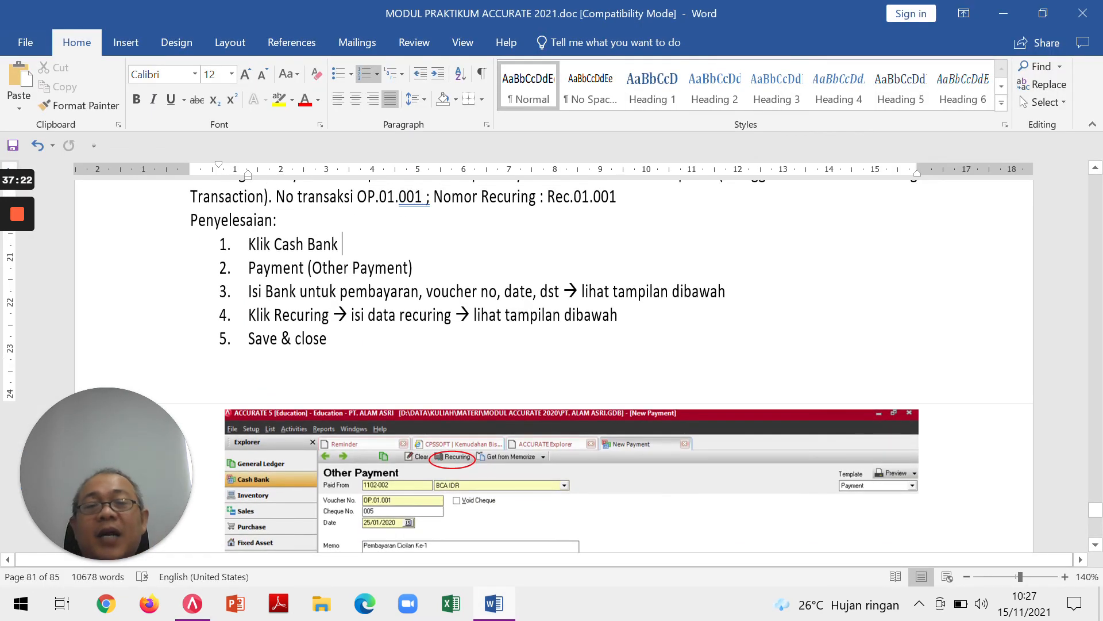
scroll(622, 418, up, 3)
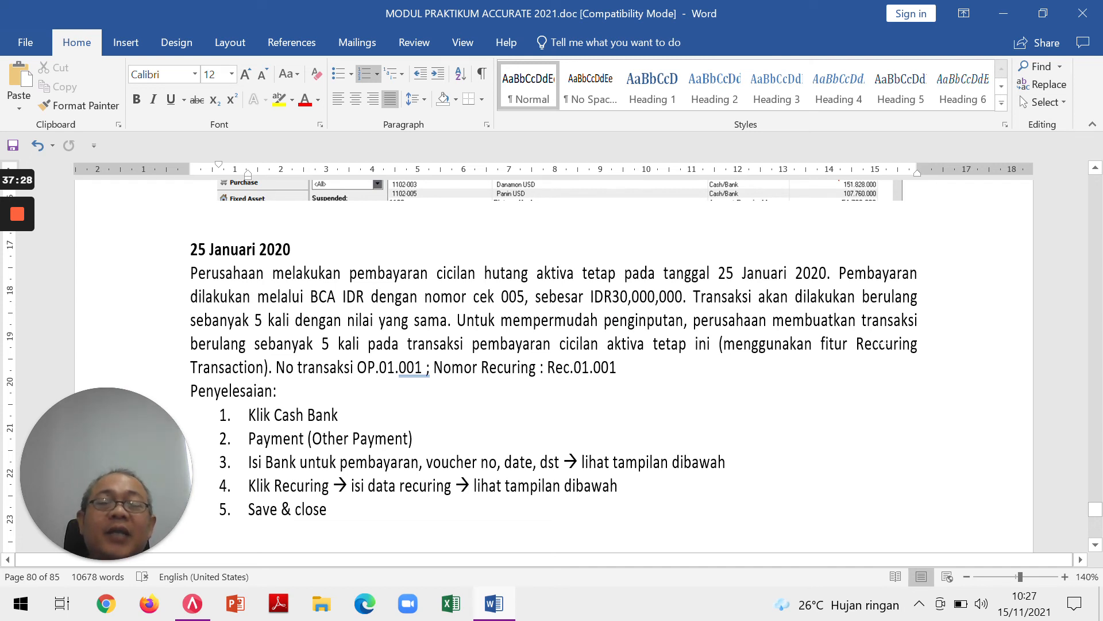
scroll(554, 366, down, 4)
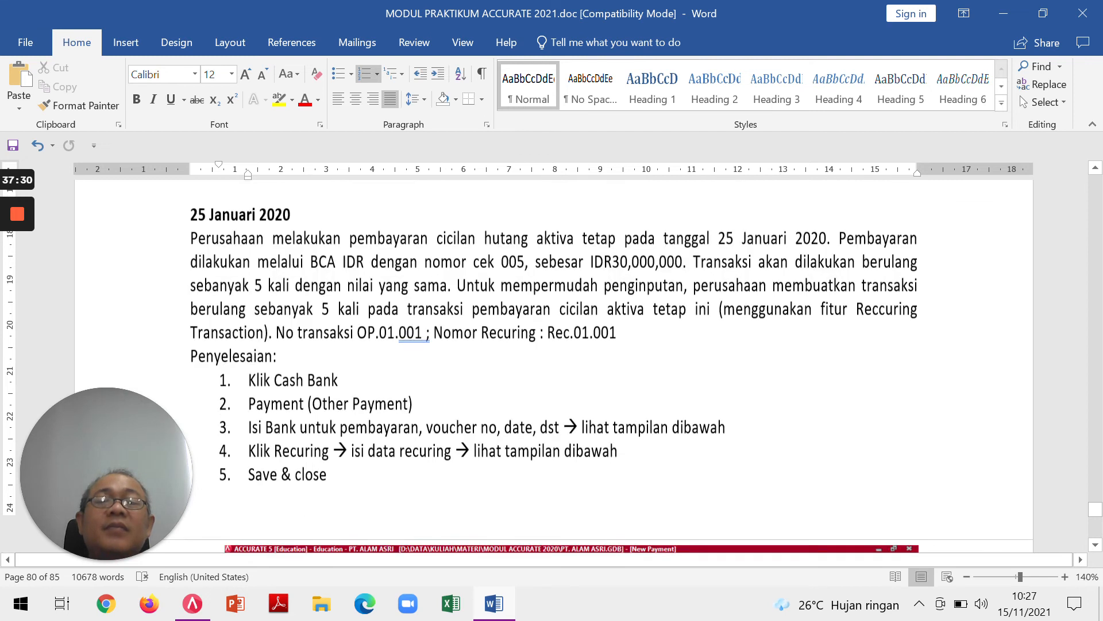
scroll(554, 366, up, 3)
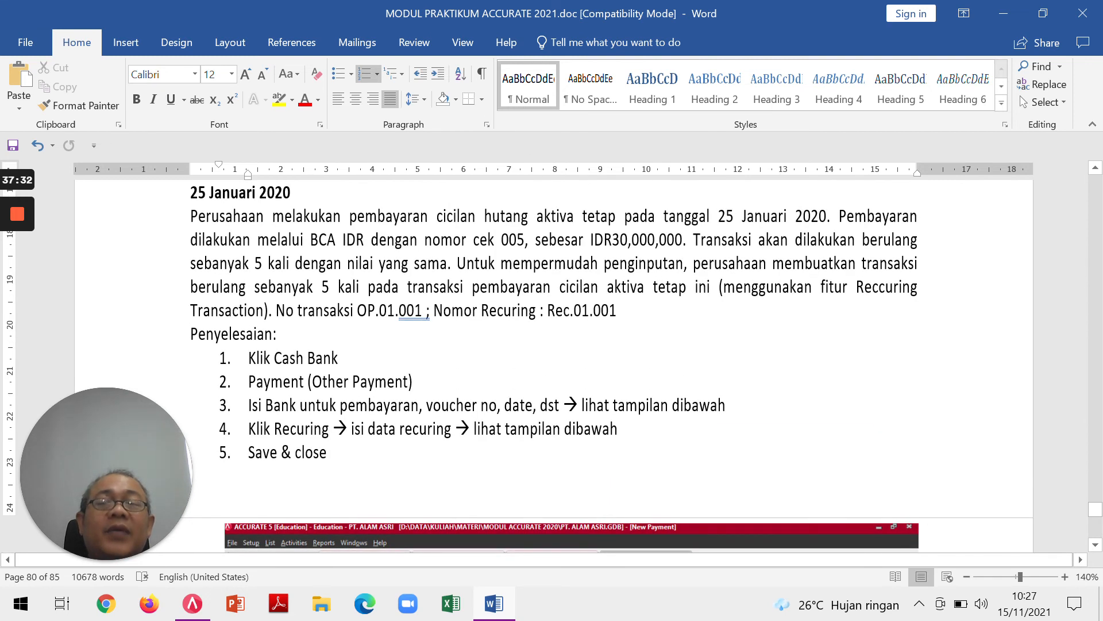
scroll(554, 366, down, 2)
key(alt+Tab)
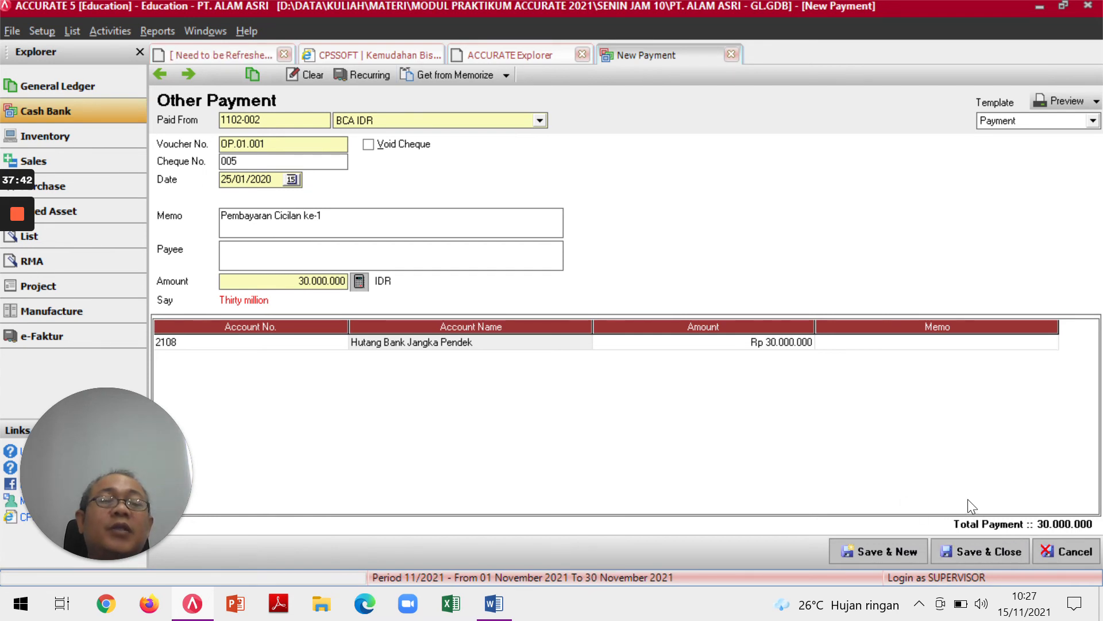
click(980, 550)
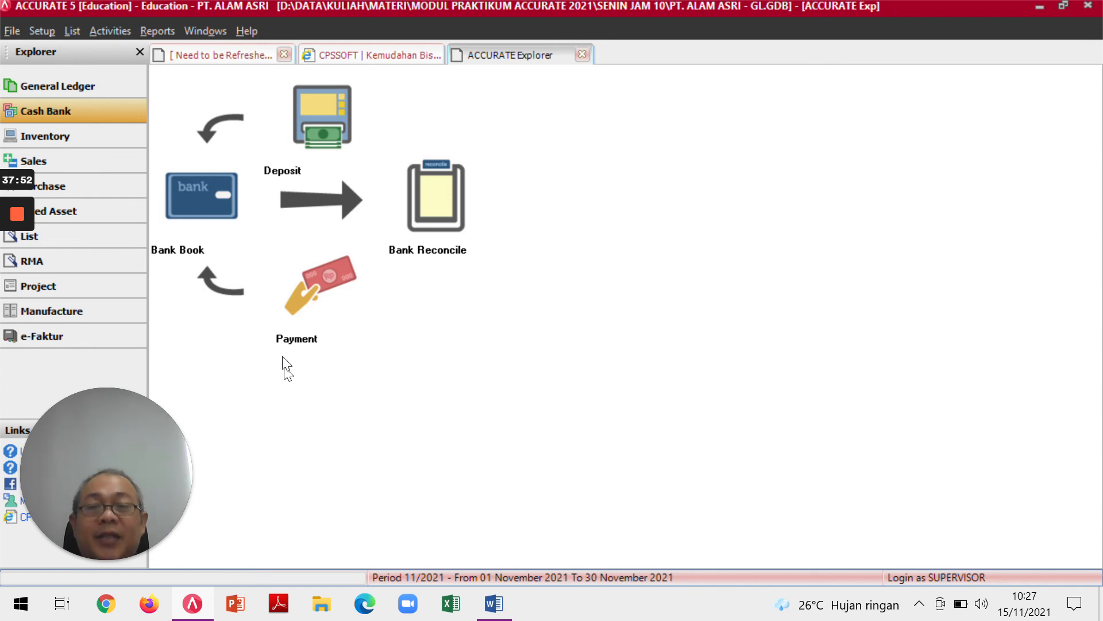
Reopen the saved payment OP.01.001 and create a new recurring transaction from it.
click(318, 284)
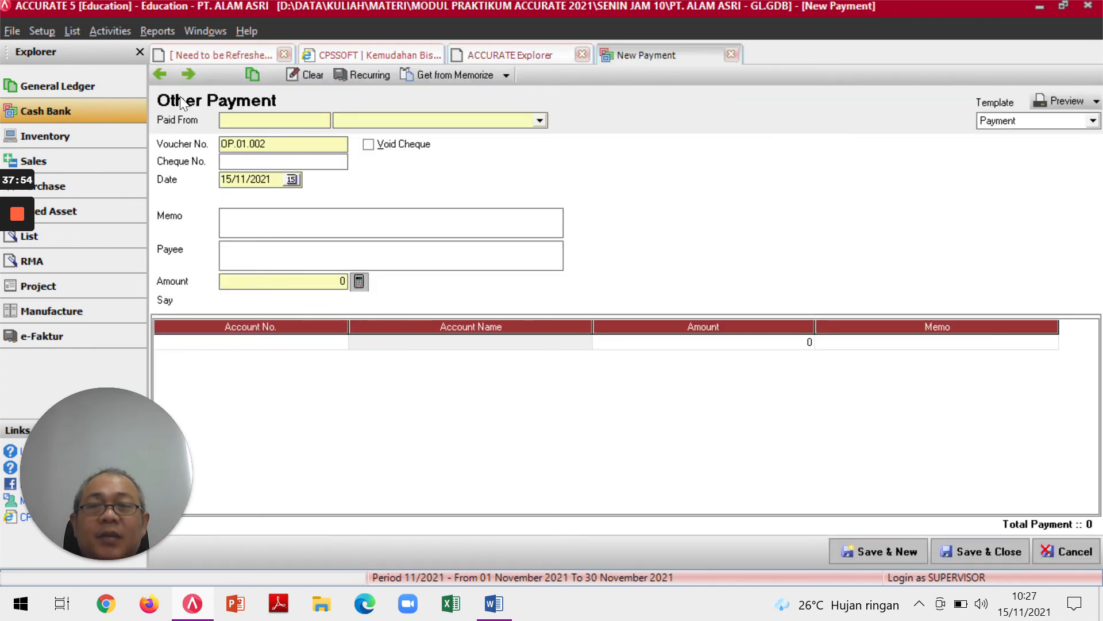
click(160, 73)
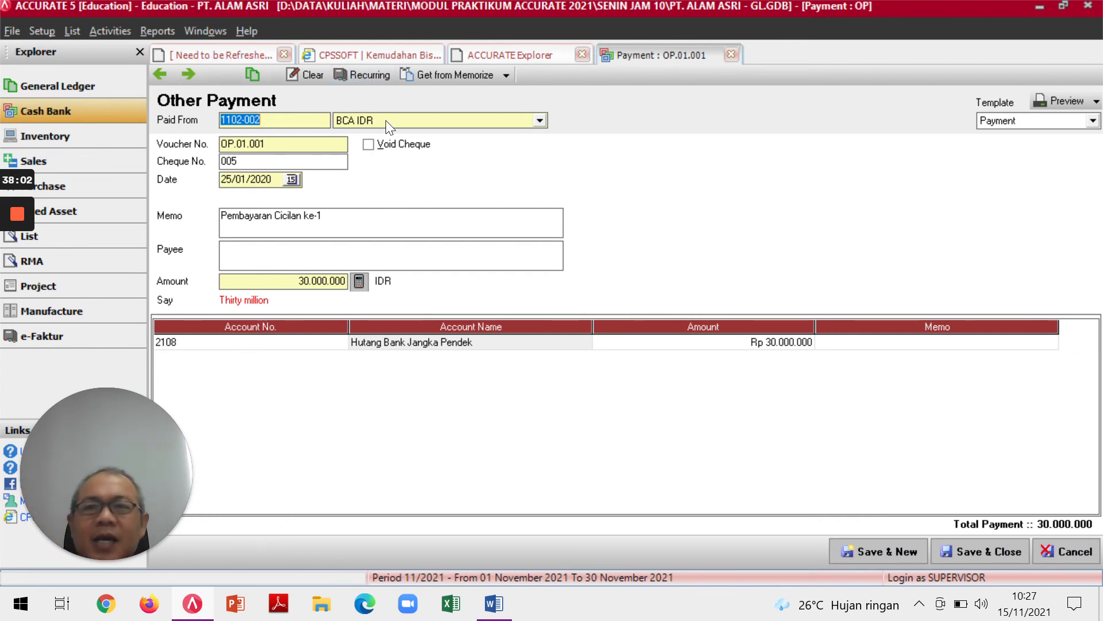
click(378, 74)
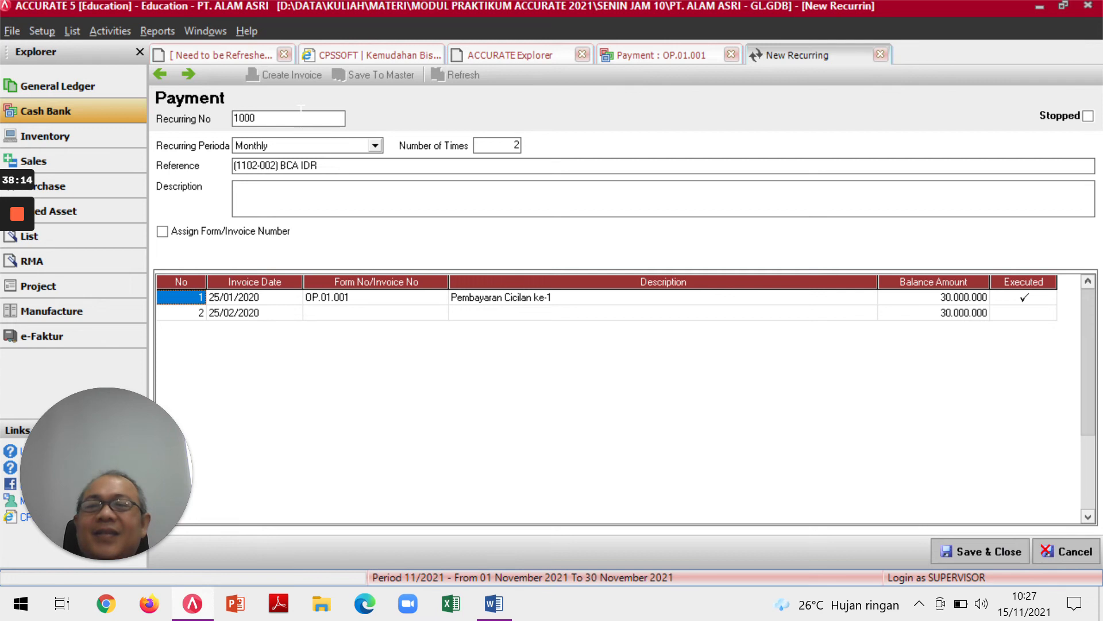
Copy the recurring number Rec.01.001 from the Word module into the Recurring No of the new recurring payment in ACCURATE.
key(alt+Tab)
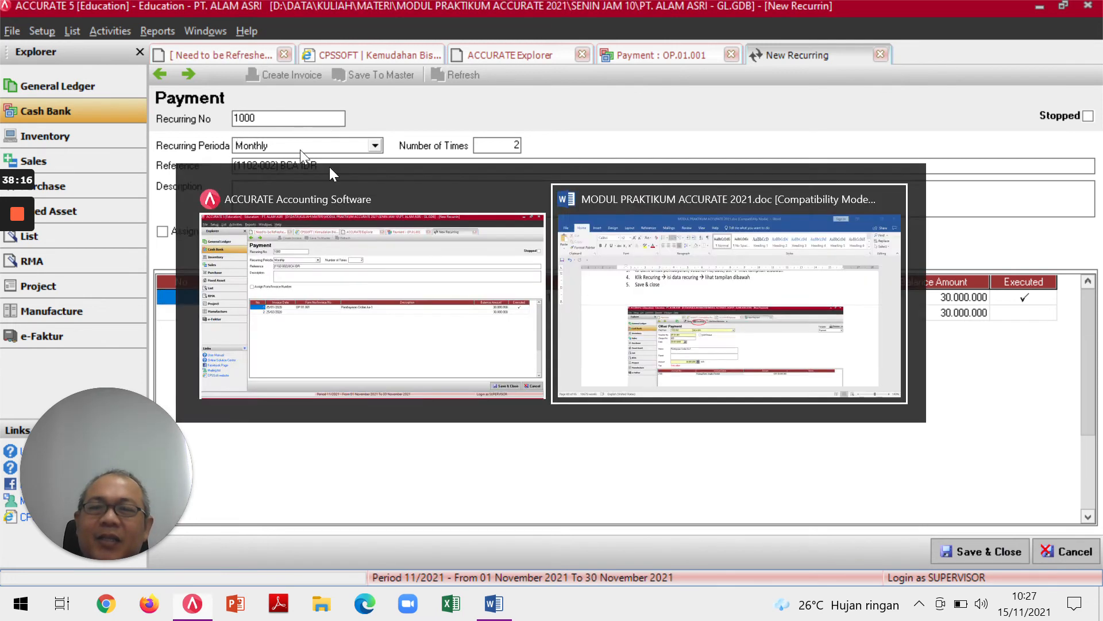
scroll(552, 368, up, 3)
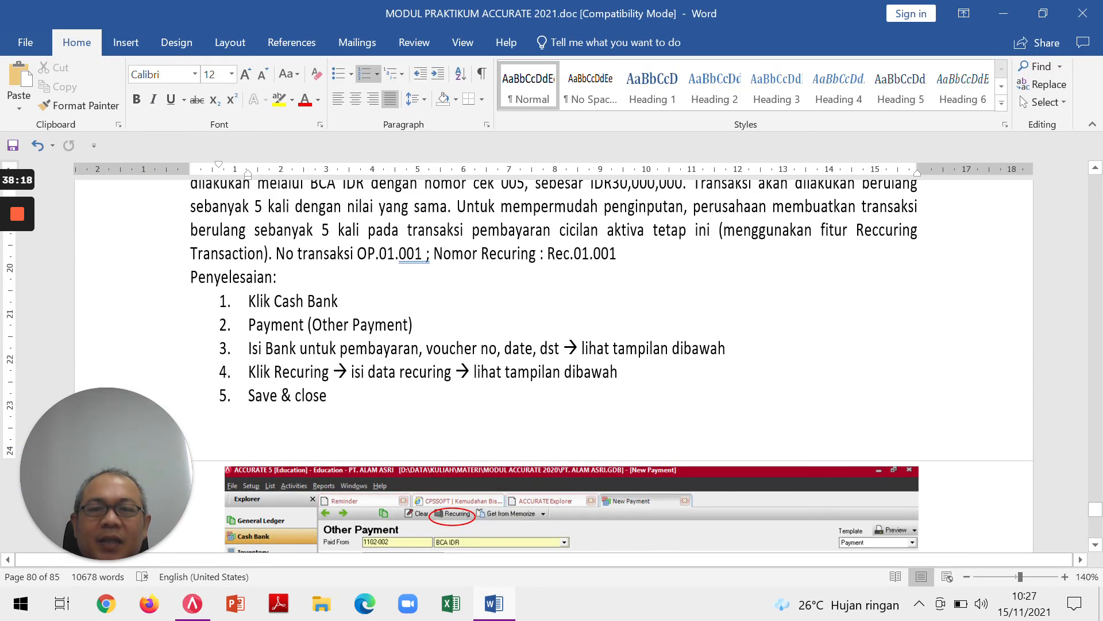
drag(548, 253, 616, 254)
key(ctrl+c)
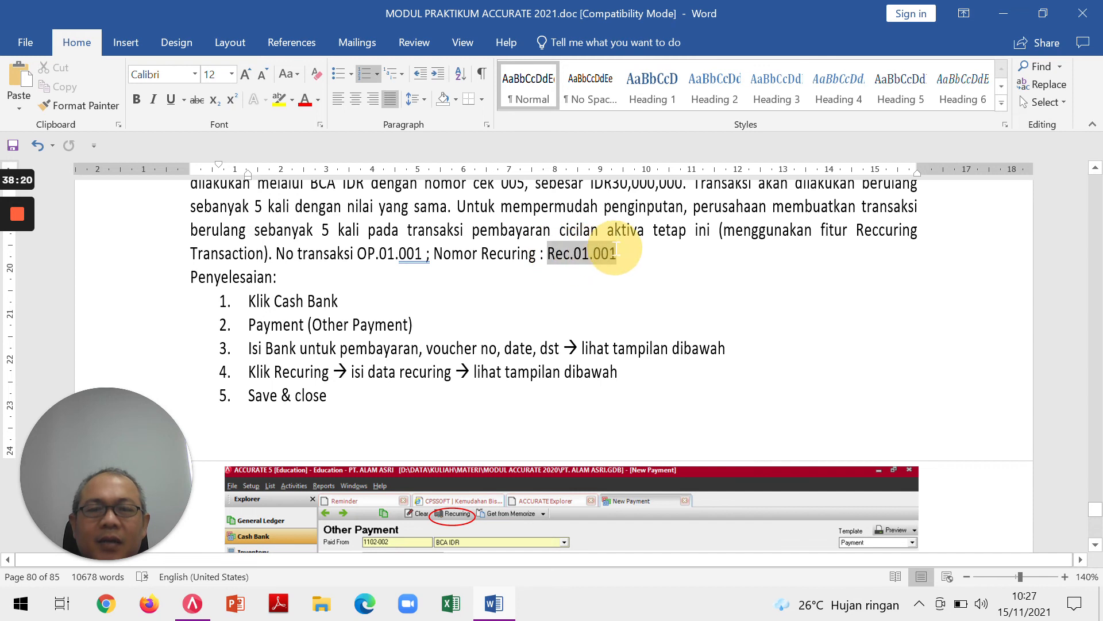
key(alt+Tab)
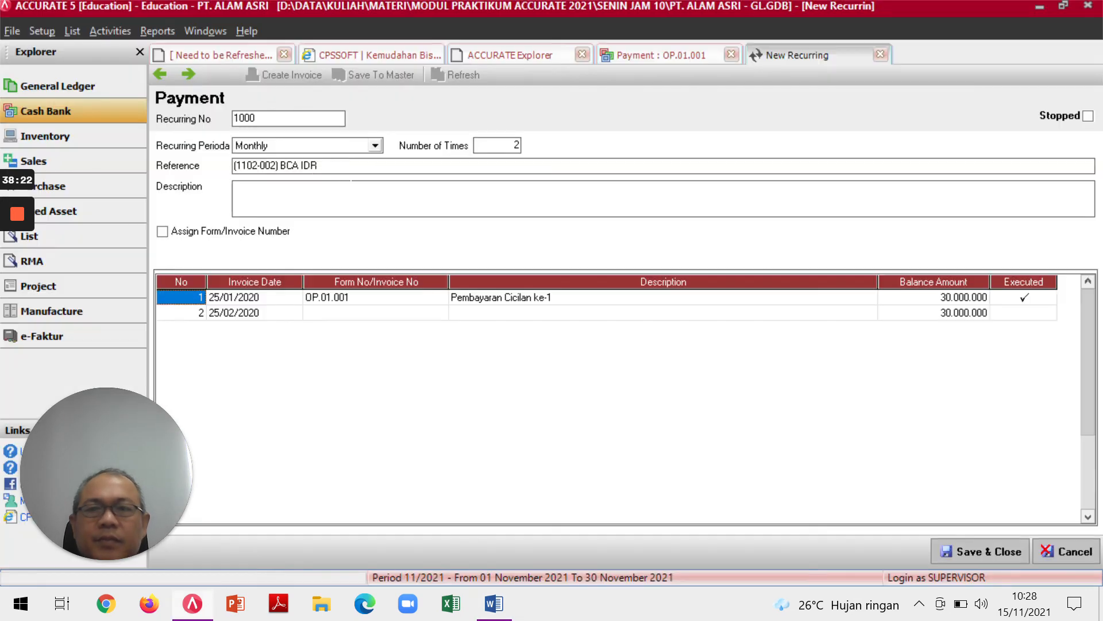
drag(262, 119, 197, 119)
key(ctrl+v)
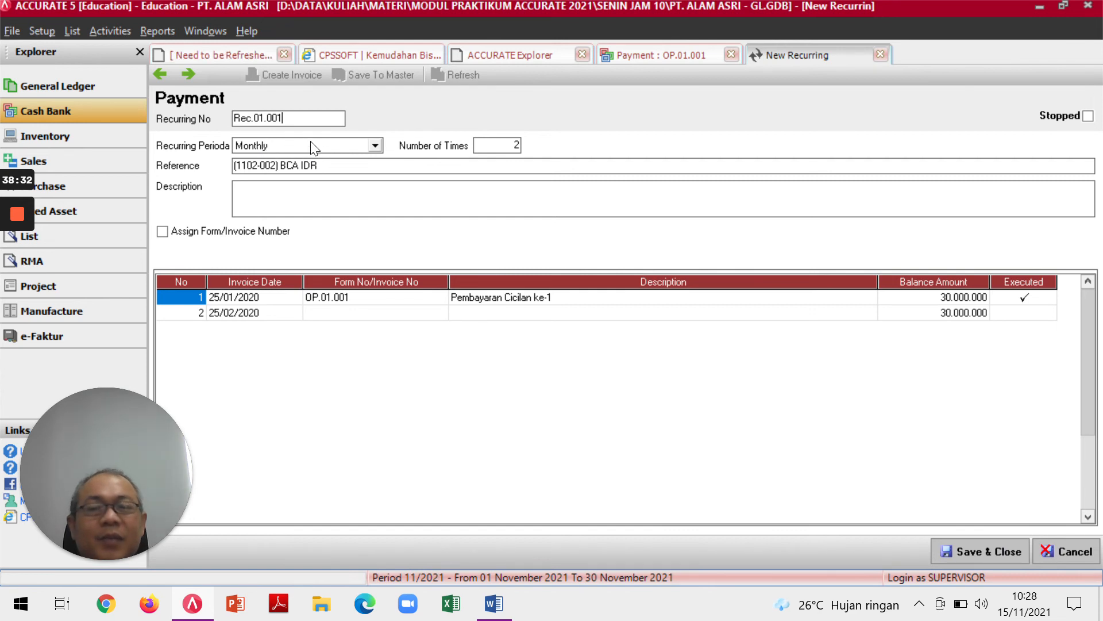
Keep the recurring period at Monthly and set the number of times to 5.
click(374, 147)
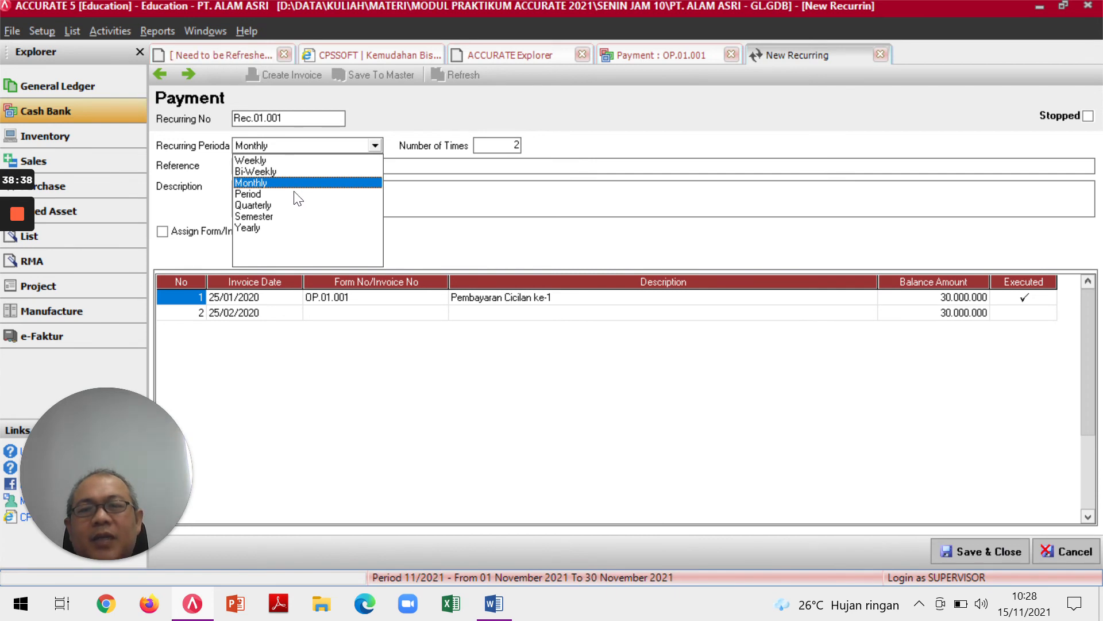
click(303, 147)
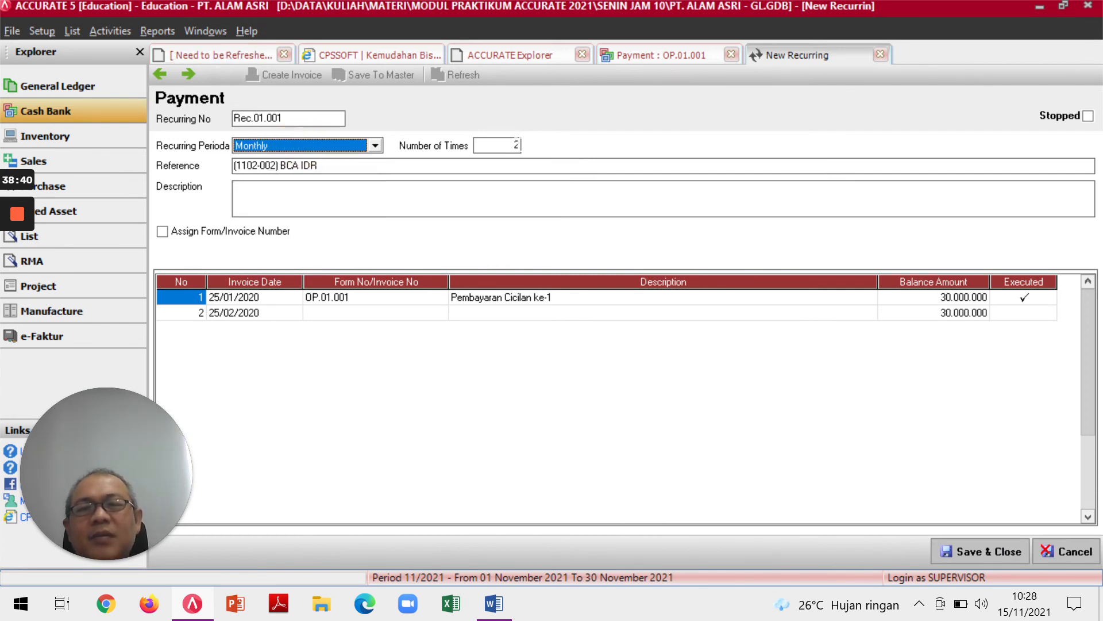
click(503, 144)
text(5)
Describe the recurring transaction as "Pembayaran Cicilan Kendaraan", then save and close both it and payment OP.01.001.
click(349, 203)
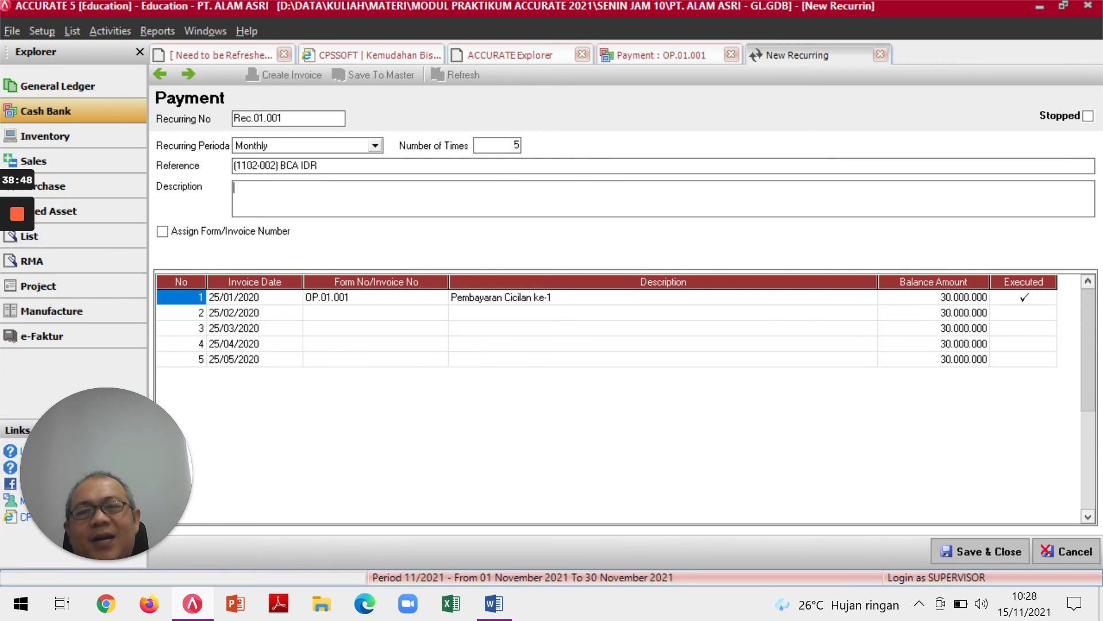
text(Pembayaran Cicilan Kendaraan)
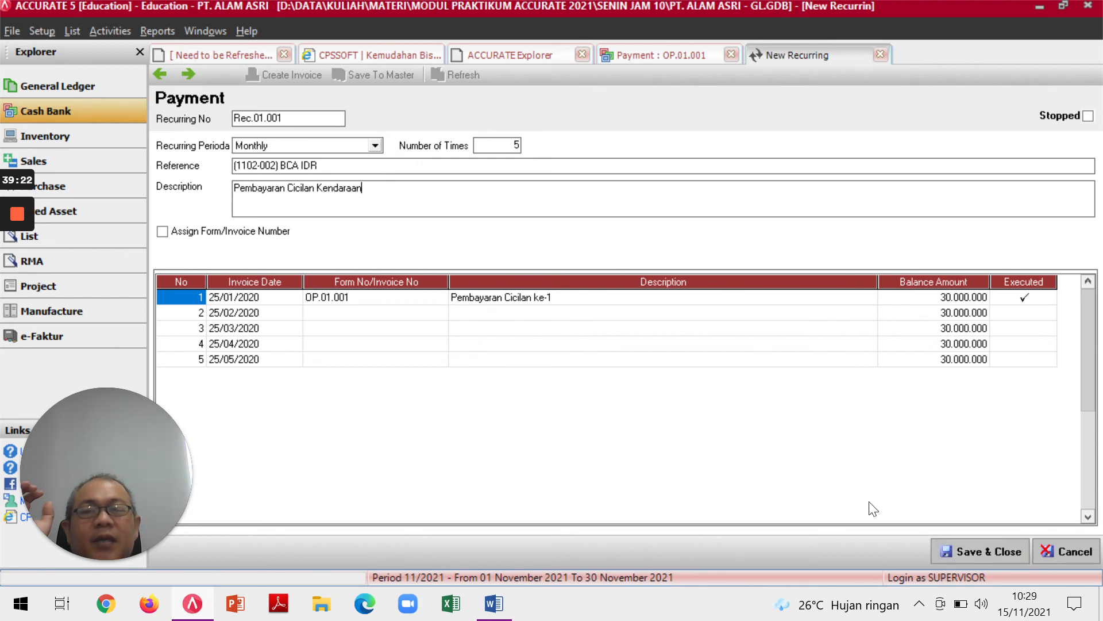
click(954, 556)
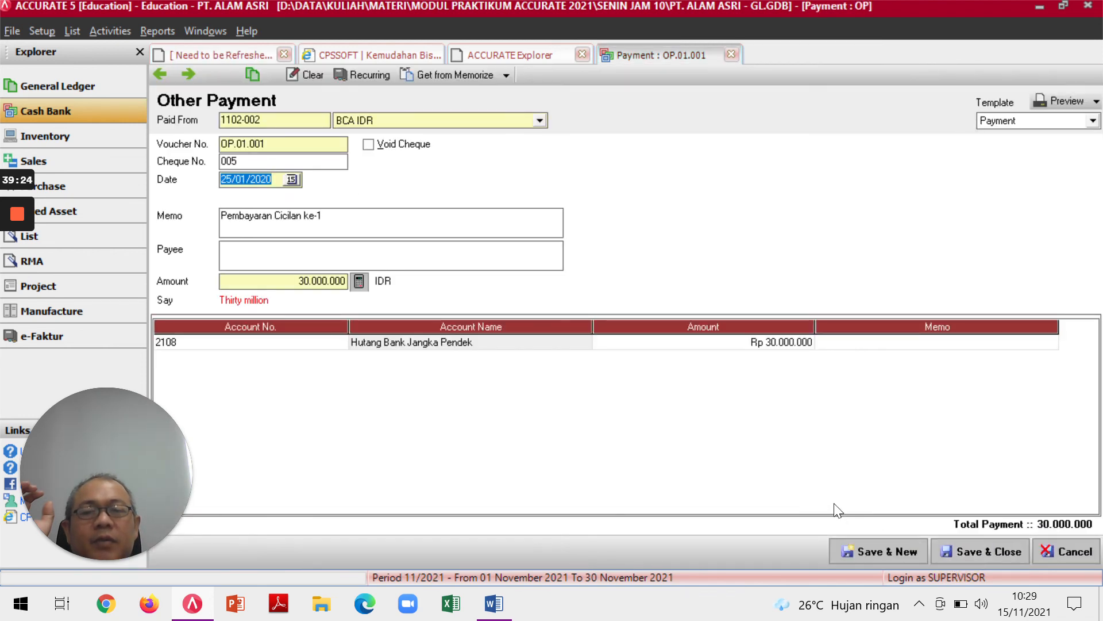
click(960, 553)
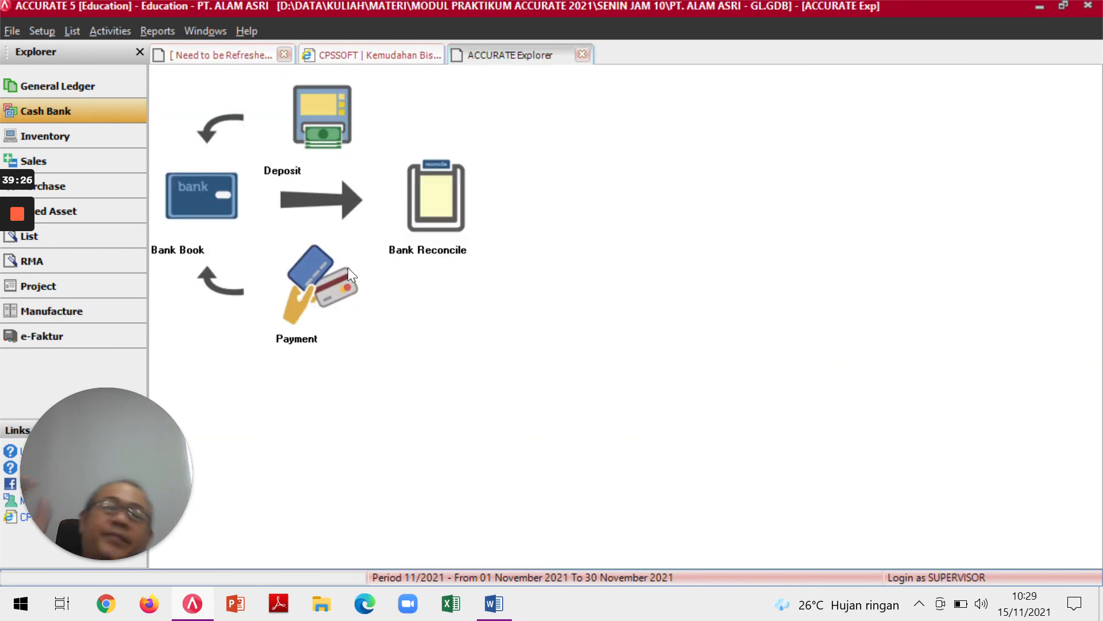
Read the next 25 January 2020 transaction in the Word module, including its solution steps and the example payment screenshot.
key(alt+Tab)
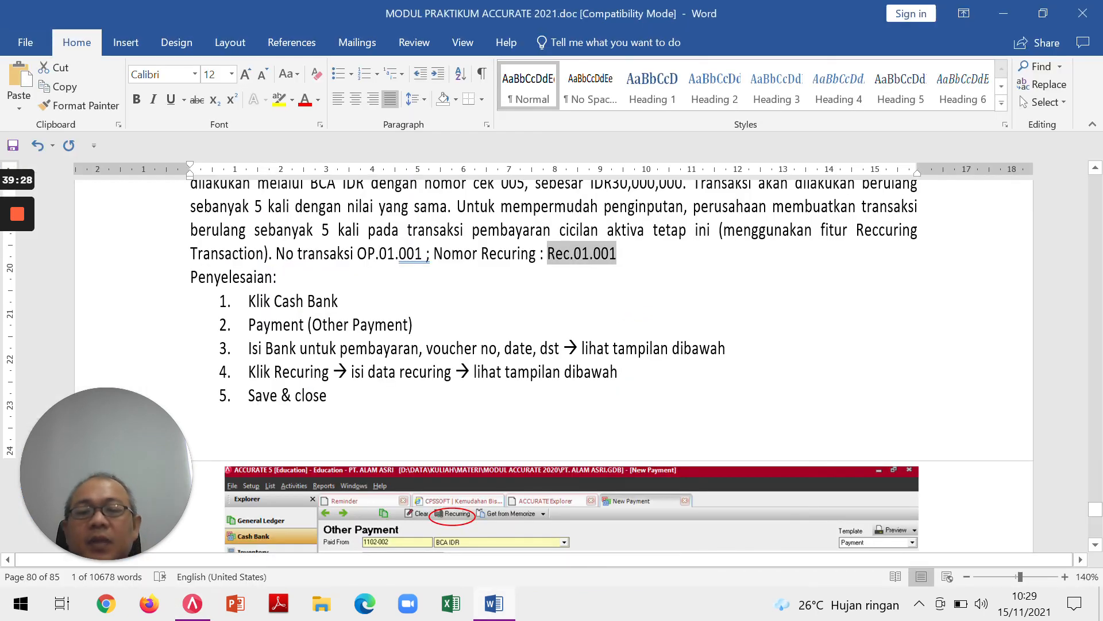
scroll(482, 397, down, 10)
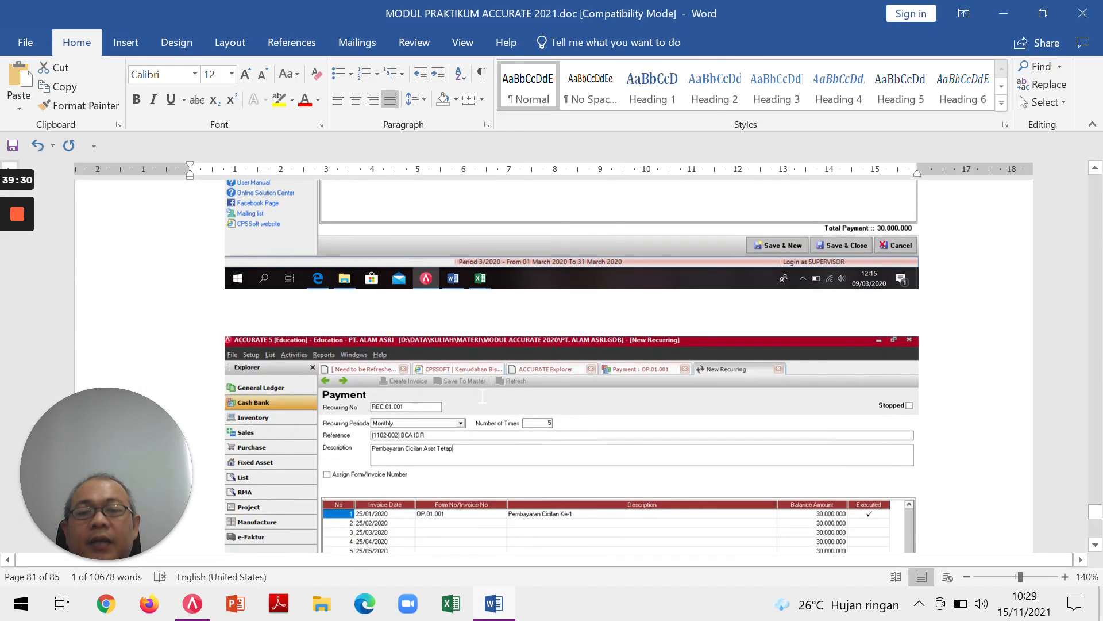
scroll(483, 397, down, 3)
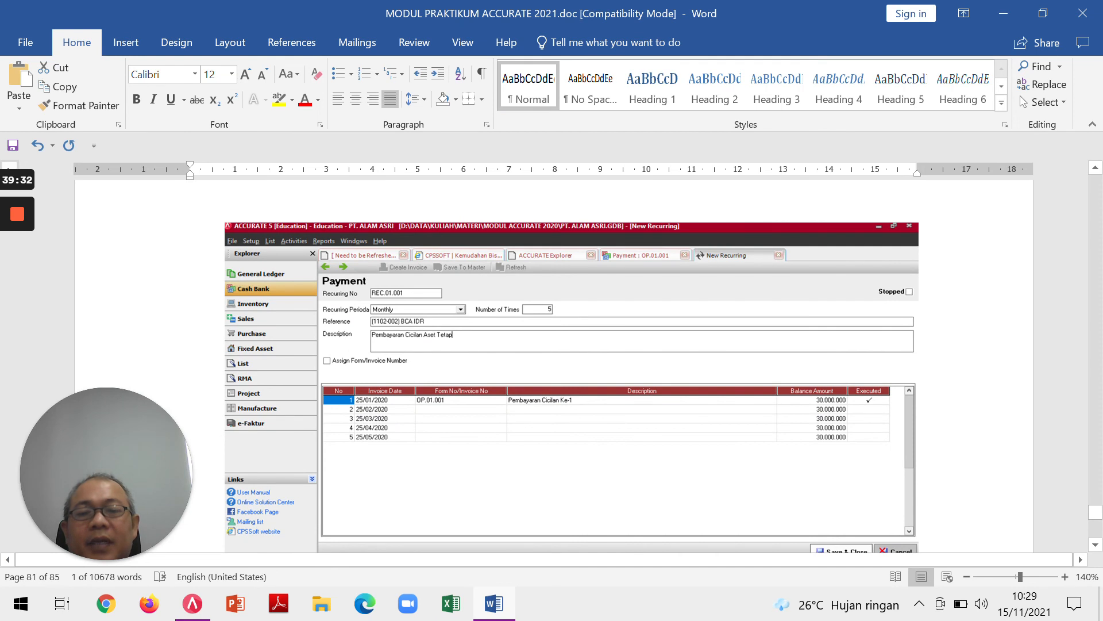
scroll(439, 407, down, 7)
scroll(439, 406, down, 2)
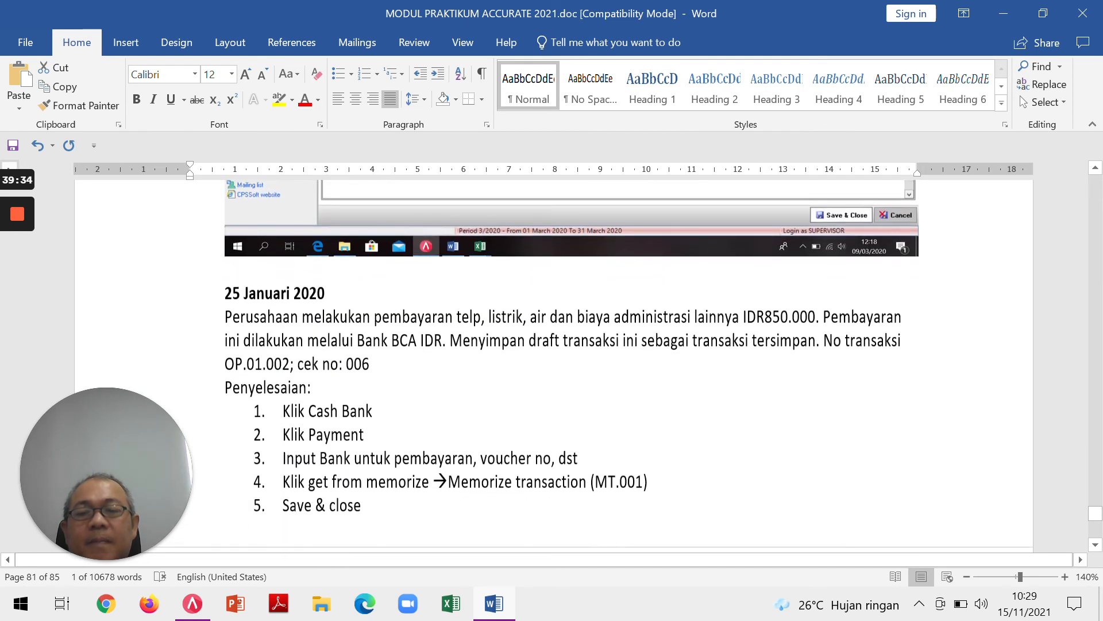
drag(137, 436, 1066, 13)
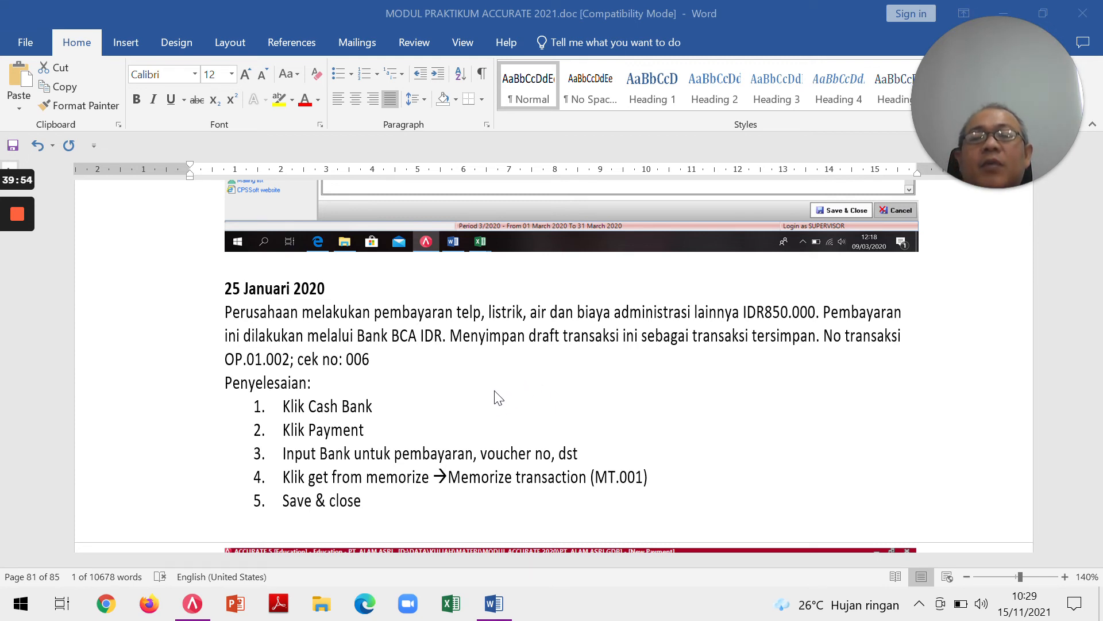
scroll(499, 397, down, 9)
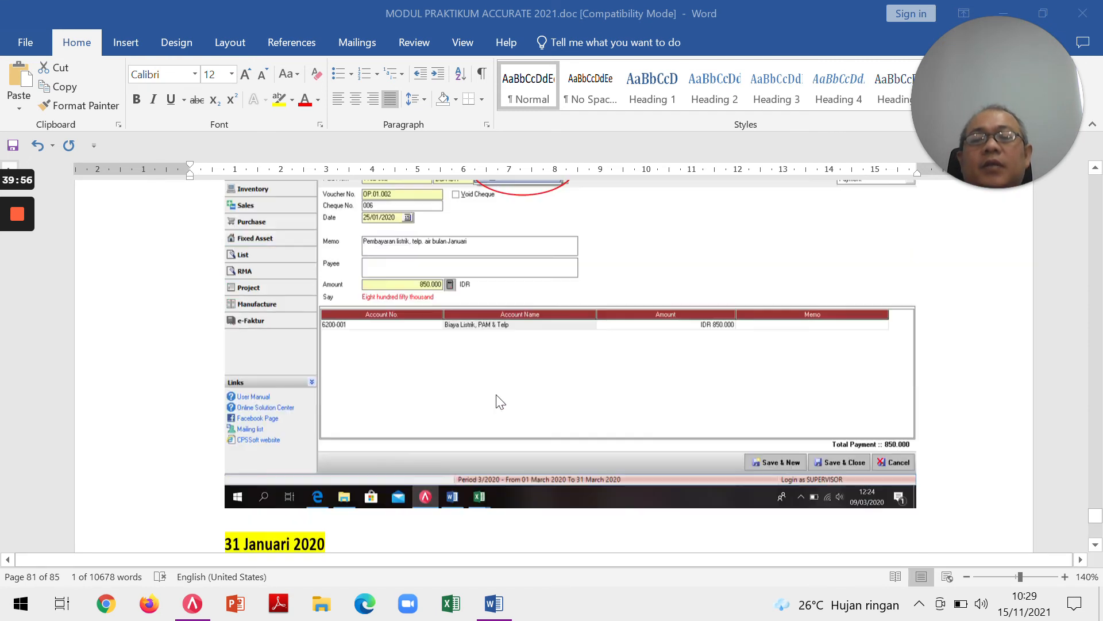
scroll(498, 398, up, 8)
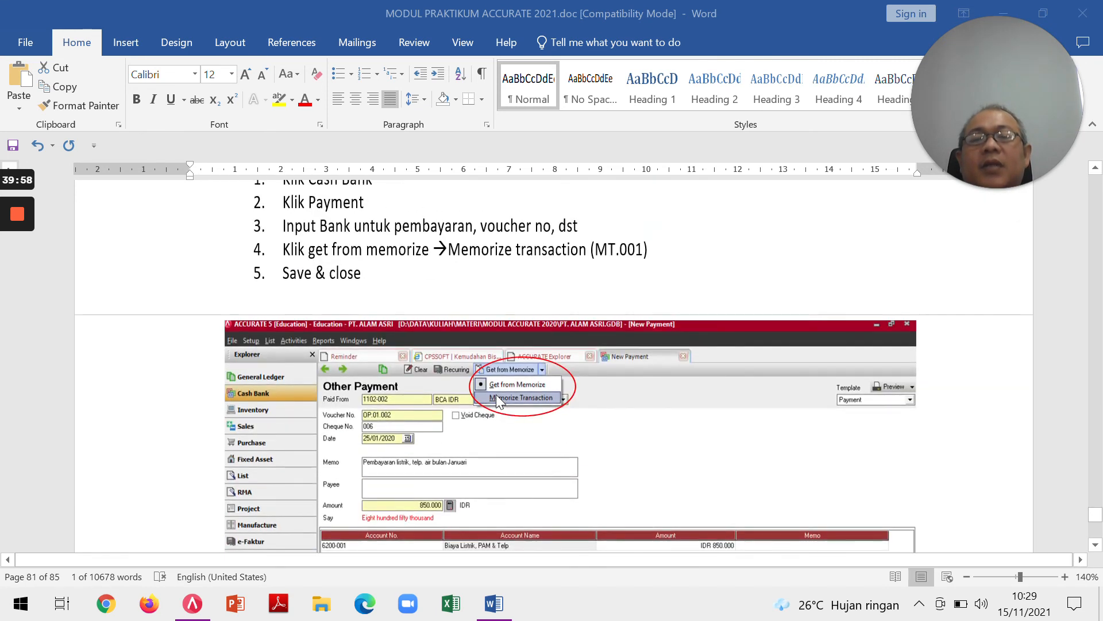
scroll(499, 400, up, 1)
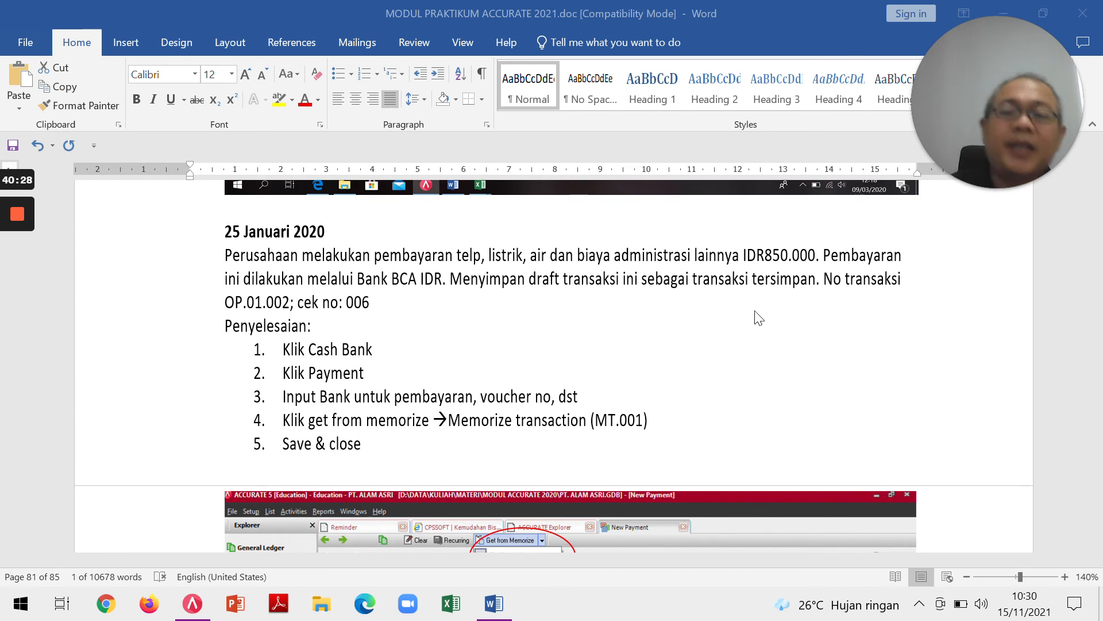
click(796, 414)
key(alt+Tab)
key(alt+Tab)
key(alt+Tab)
key(alt+Tab)
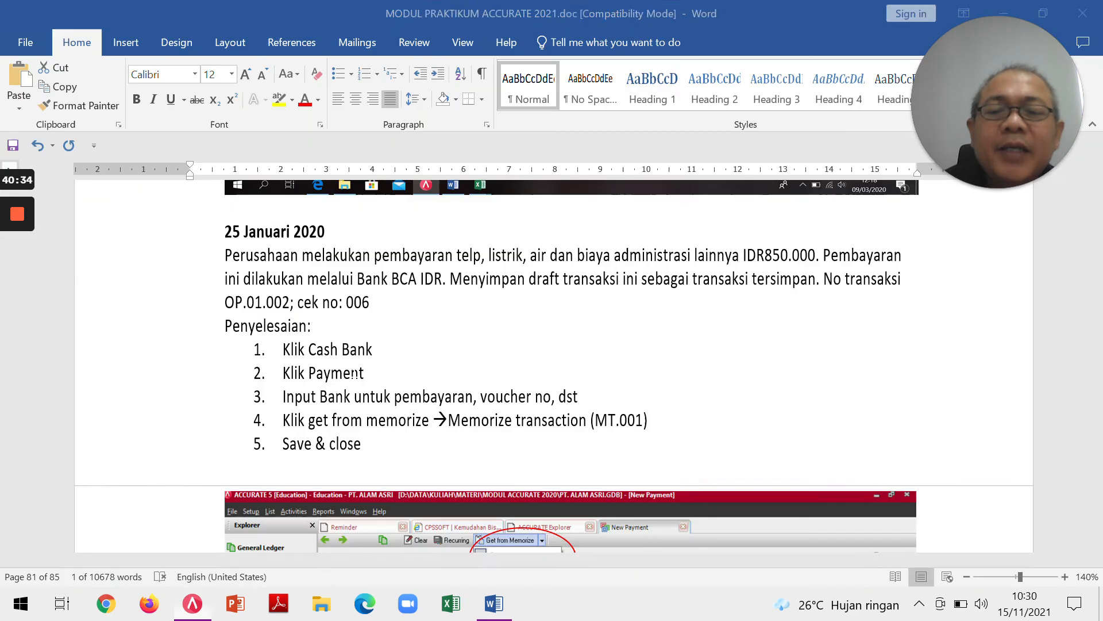
Create a new Other Payment from Cash Bank in ACCURATE and set it as paid from BCA IDR.
key(alt+Tab)
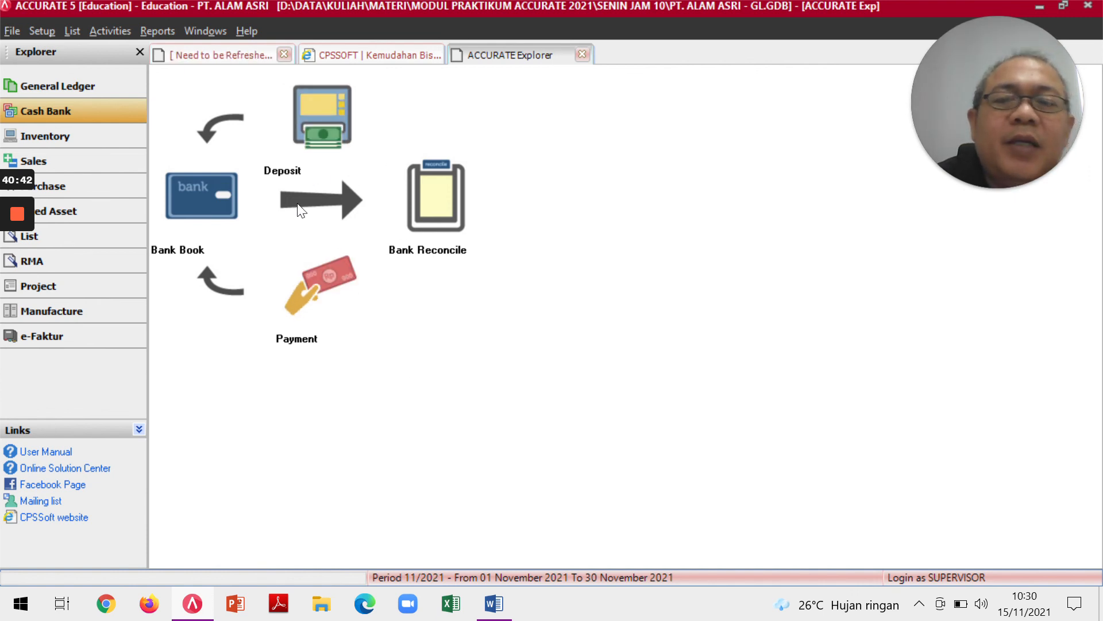
key(alt+Tab)
key(alt+Tab)
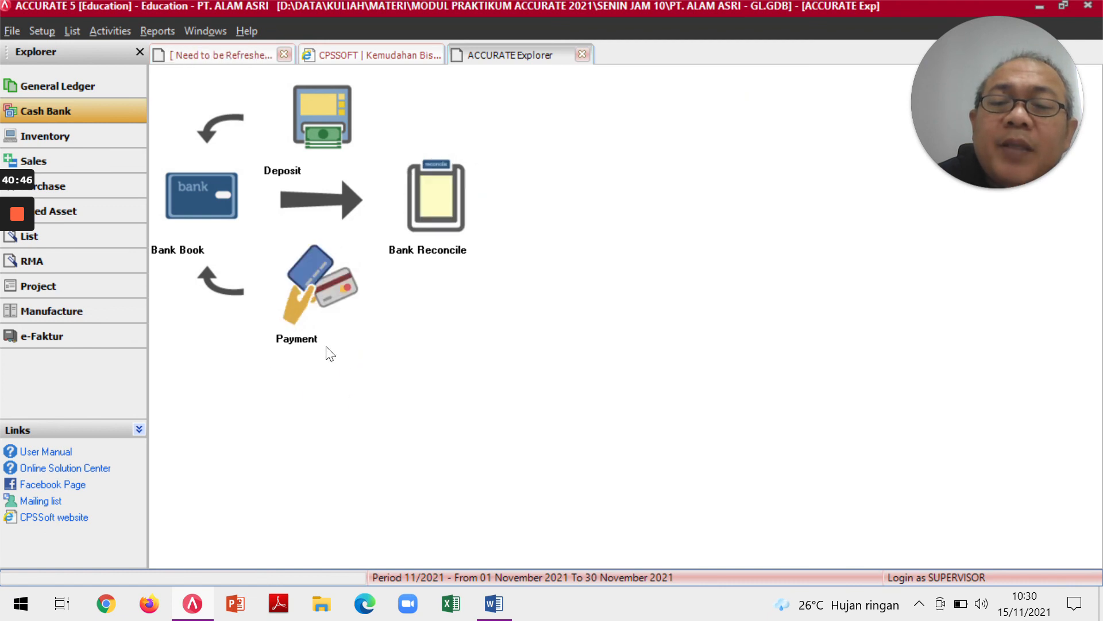
click(309, 275)
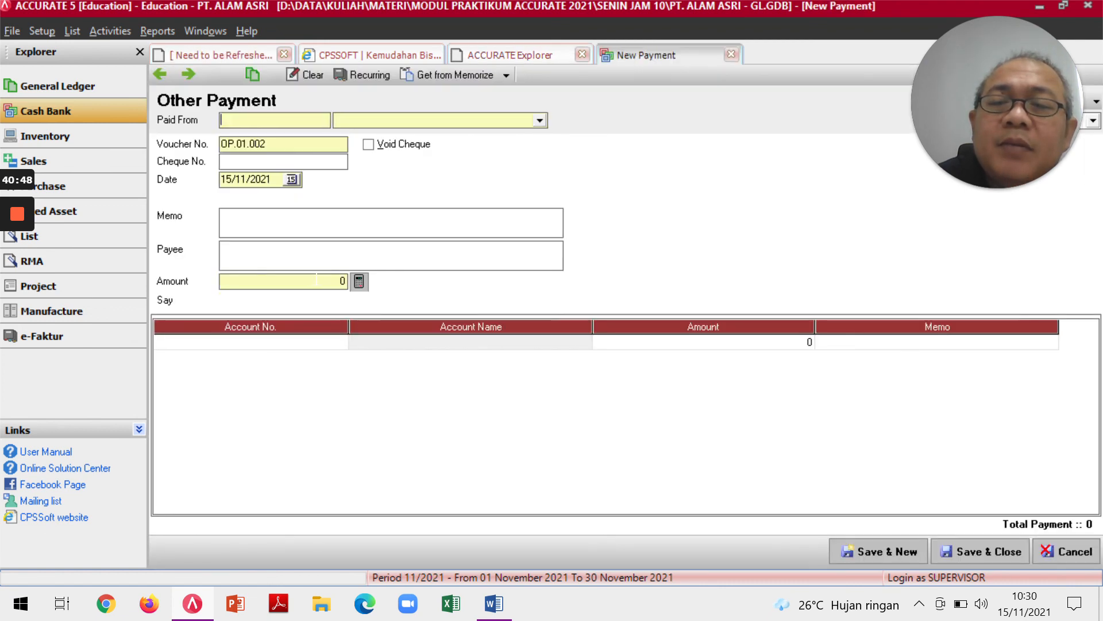
key(alt+Tab)
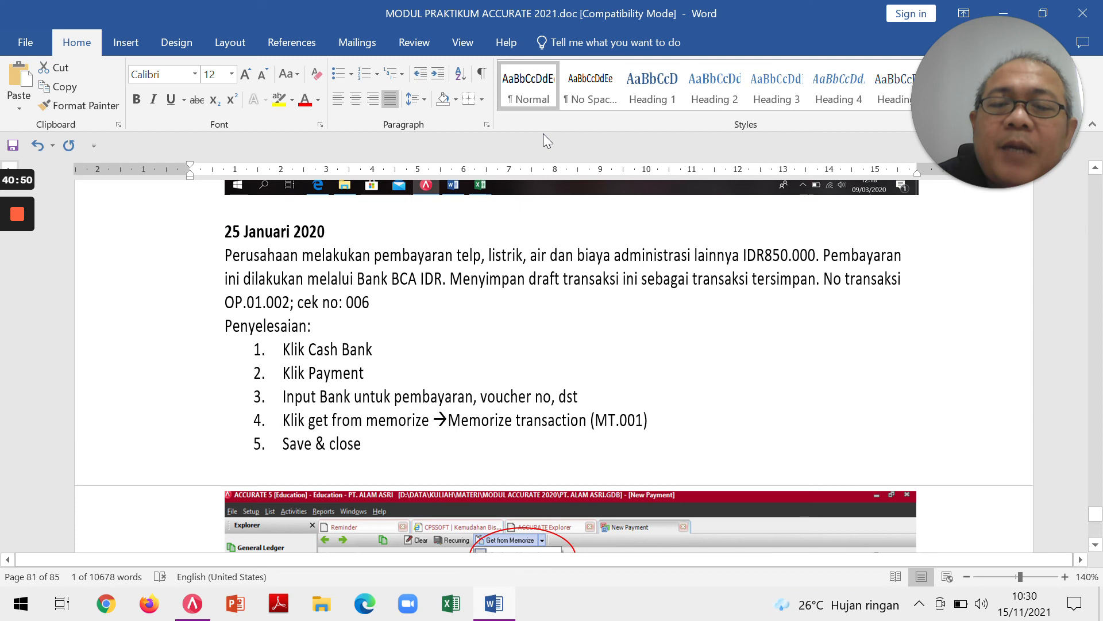
key(alt+Tab)
click(539, 120)
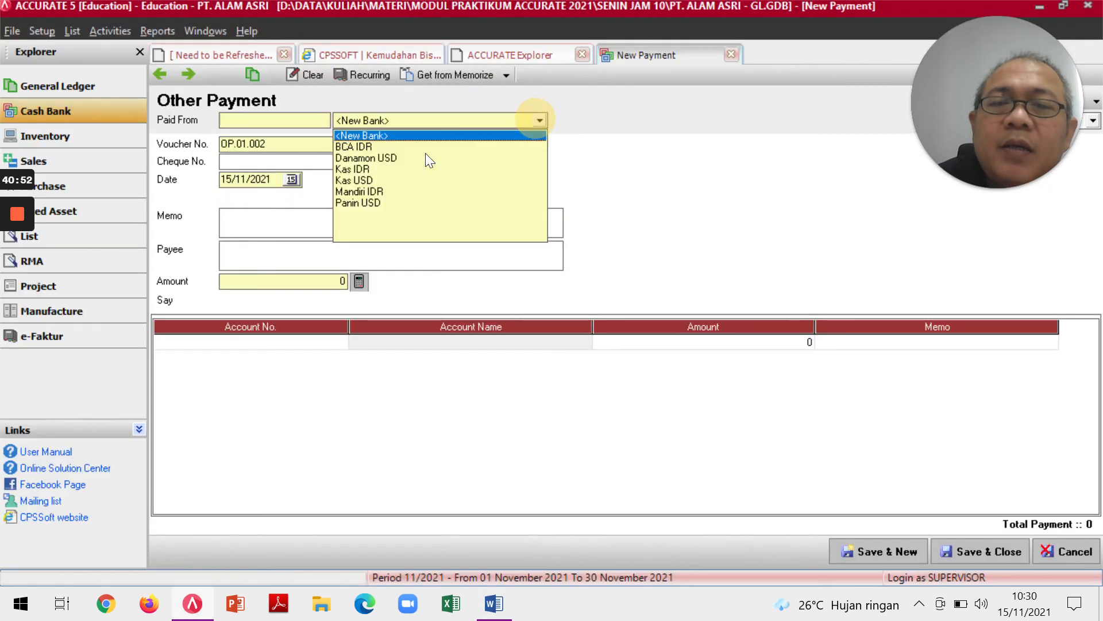
click(362, 147)
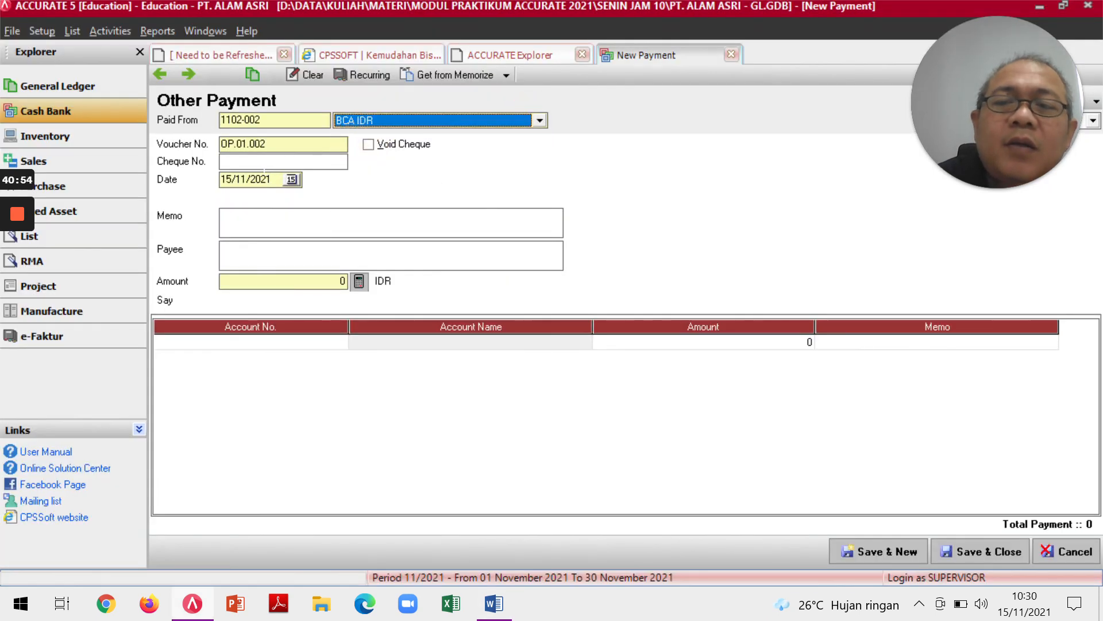
Check the cheque number in the Word module and enter 006 as the payment's Cheque No.
key(alt+Tab)
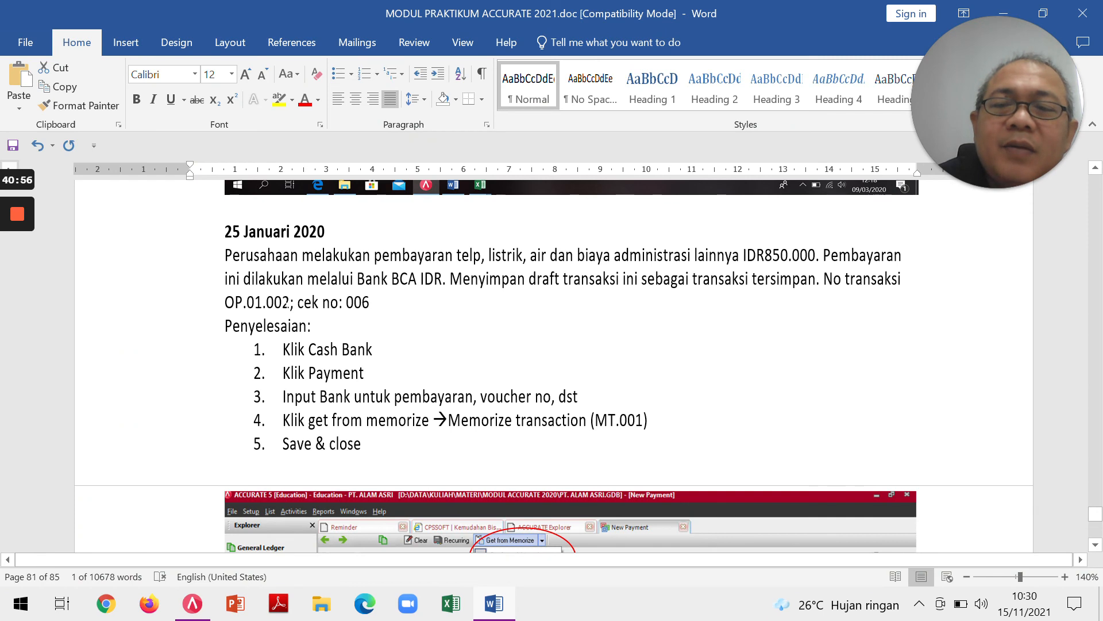
key(alt+Tab)
key(alt+Tab)
key(alt+Tab)
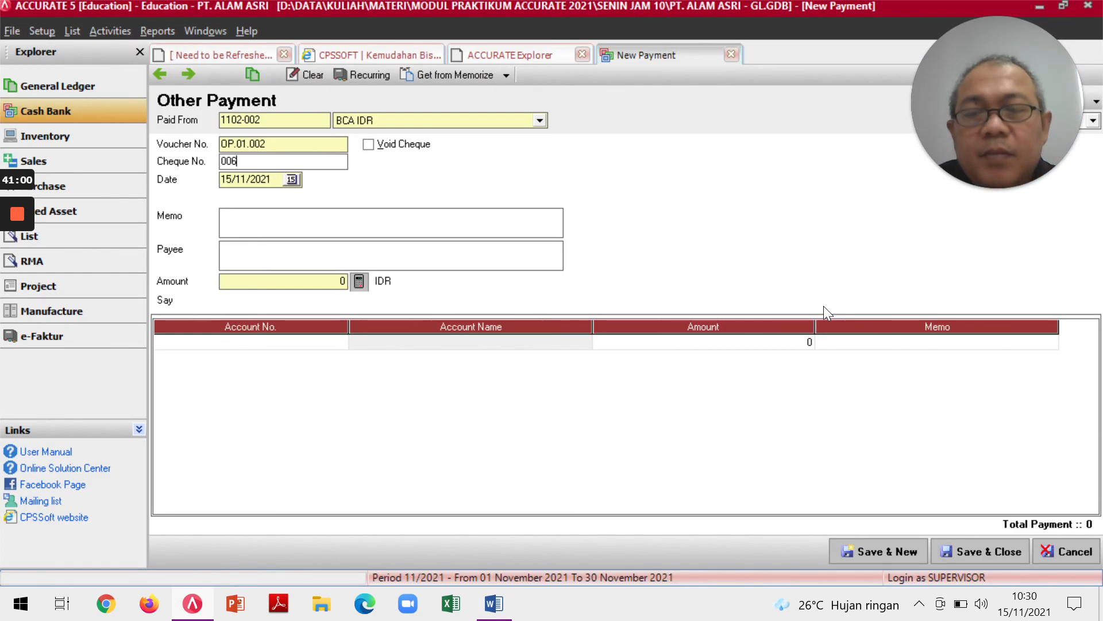
key(alt+Tab)
key(alt+Tab)
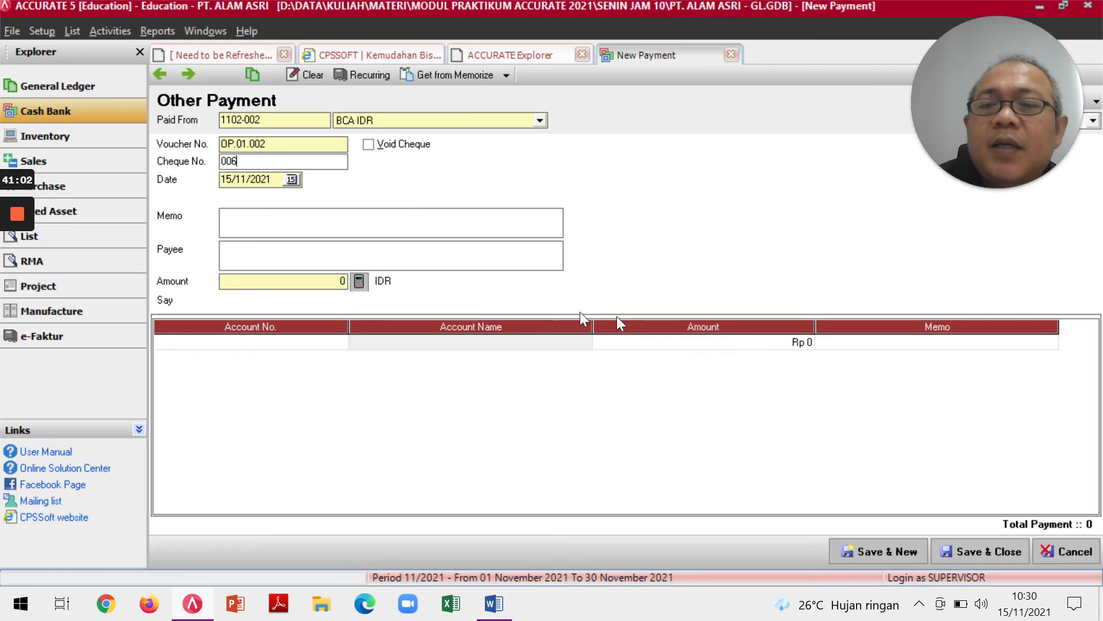
Set the payment date to 25/01/2020.
click(291, 179)
click(221, 197)
click(224, 217)
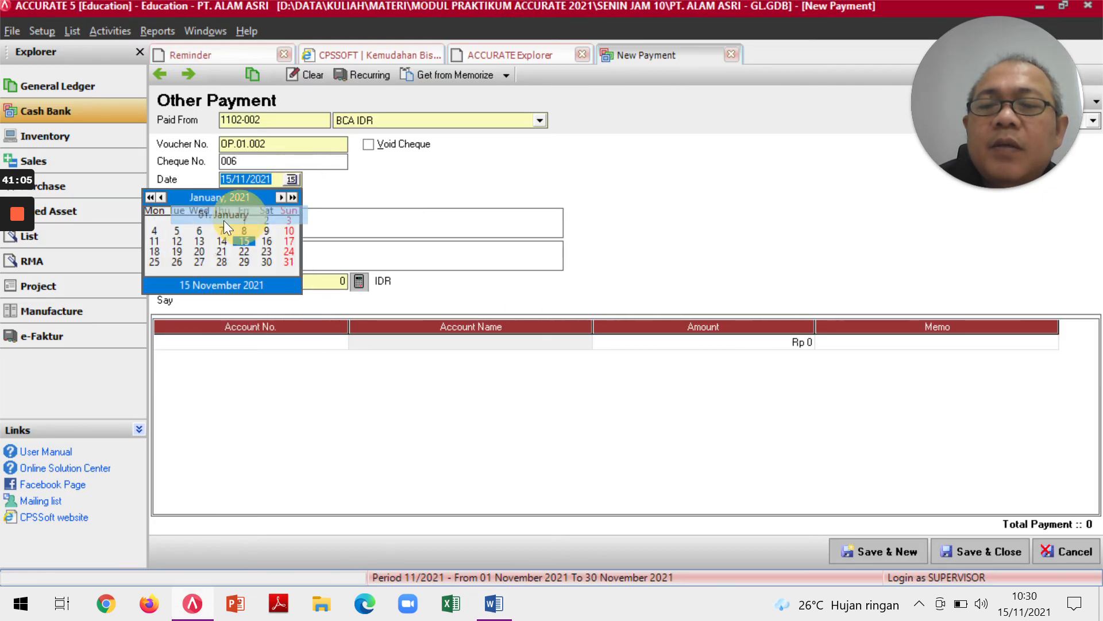
click(150, 197)
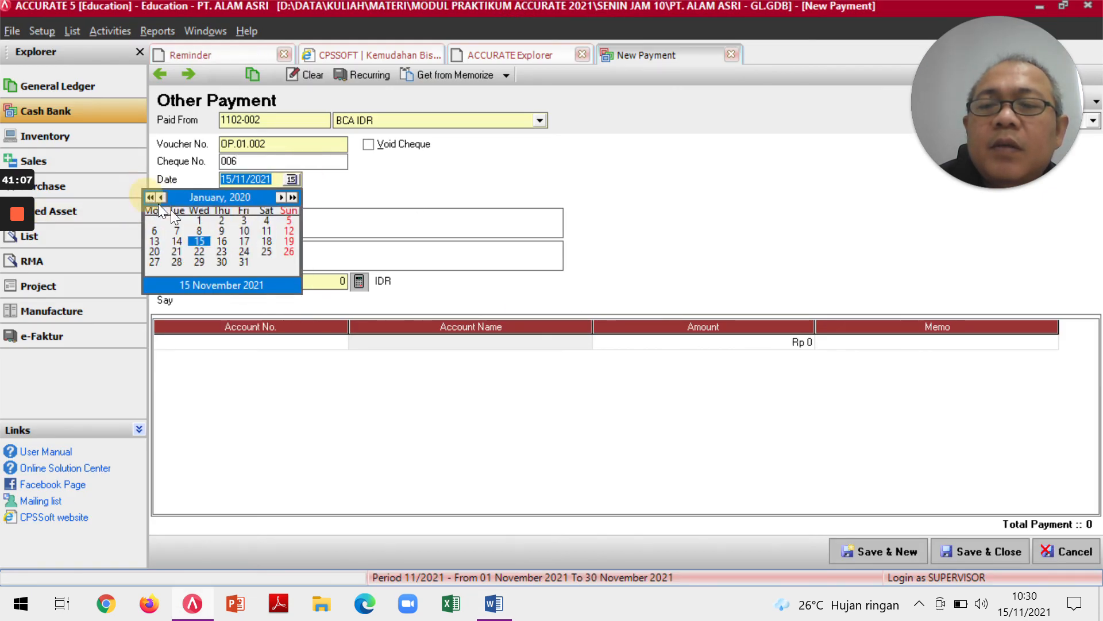
click(266, 251)
Enter the payment memo "Pembayaran Telp, Listrik, Air, & B. ADM Lainnya", checking the wording against the Word module.
click(352, 219)
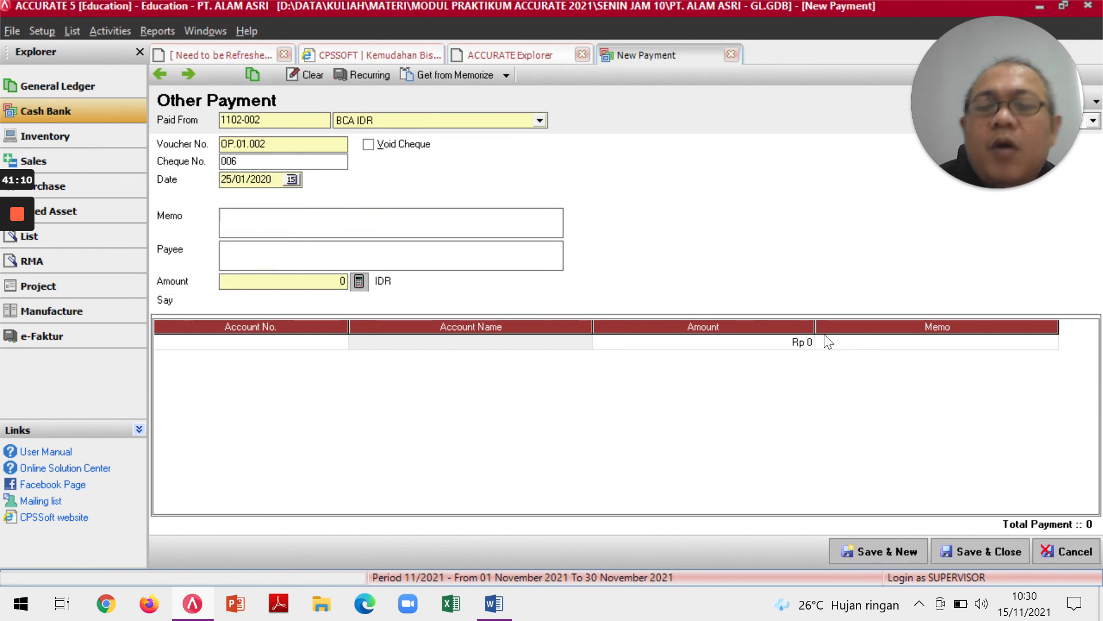
text(Pembayaran)
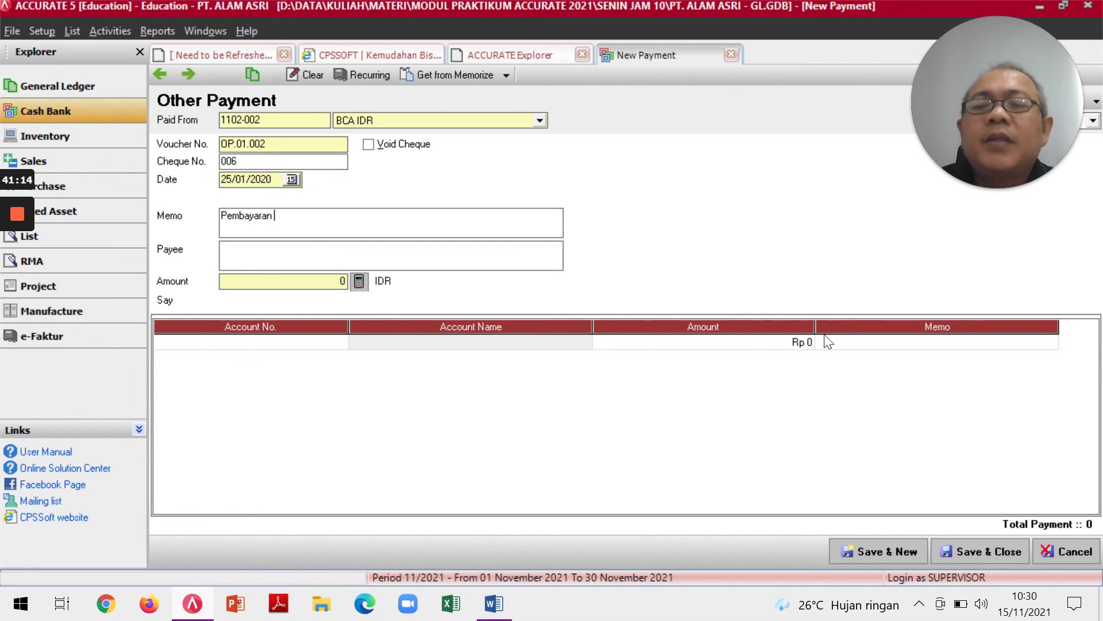
key(alt+Tab)
key(alt+Tab)
text(T)
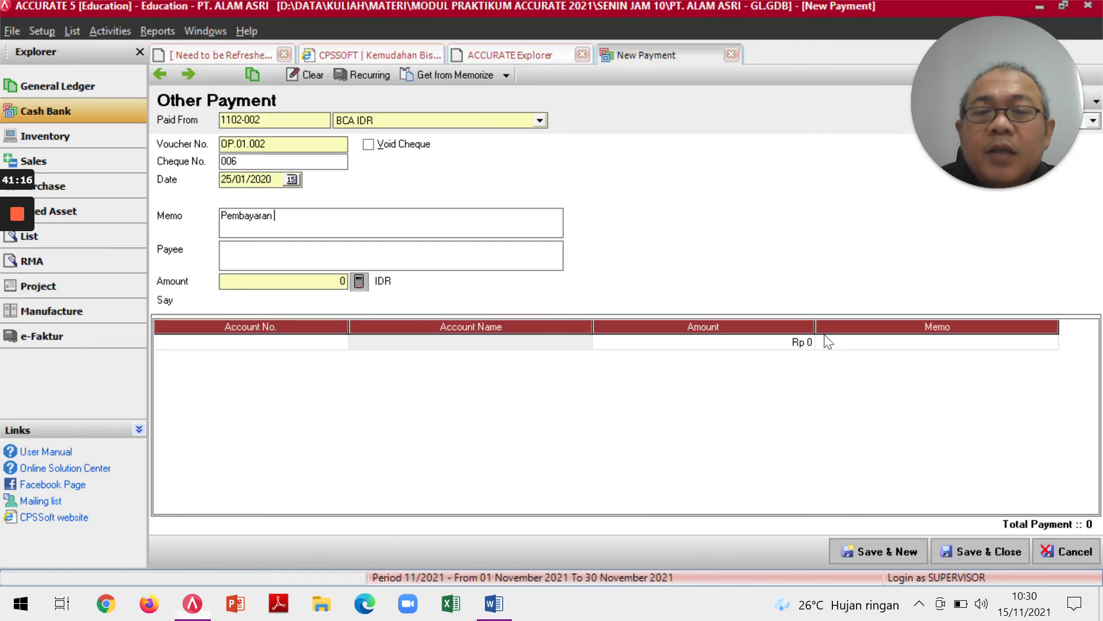
text(elp)
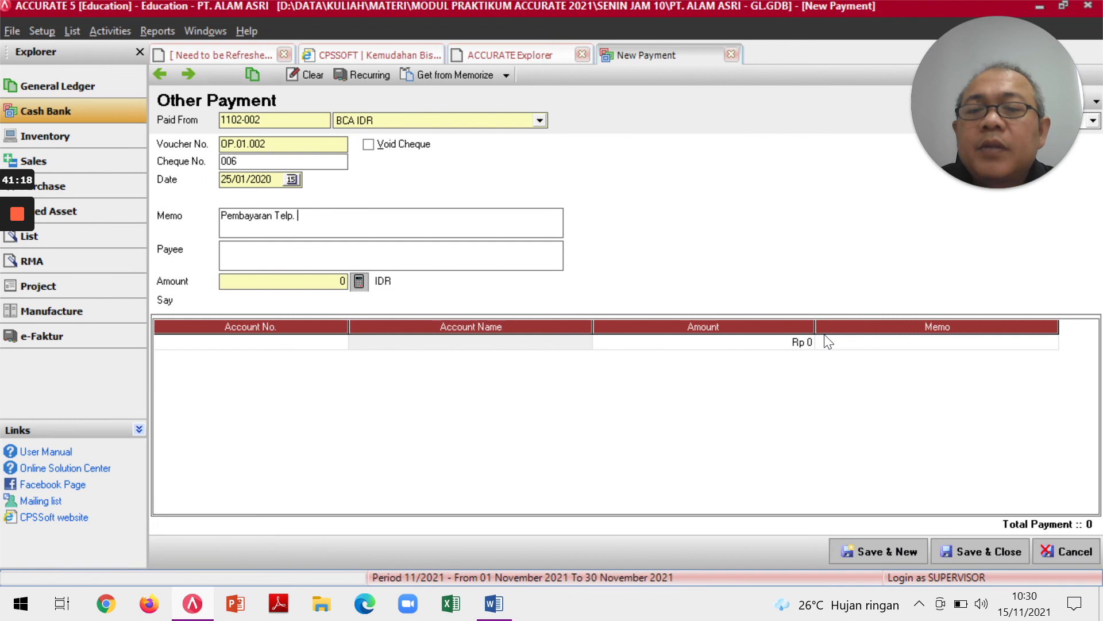
text(, Listrik, Air)
key(alt+Tab)
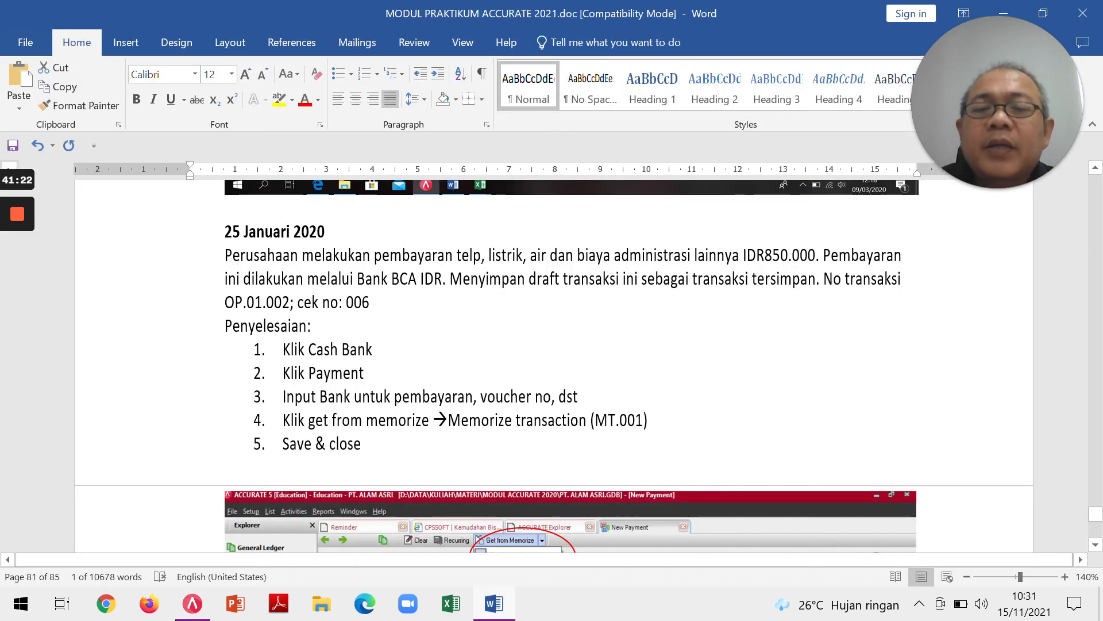
key(alt+Tab)
text(, )
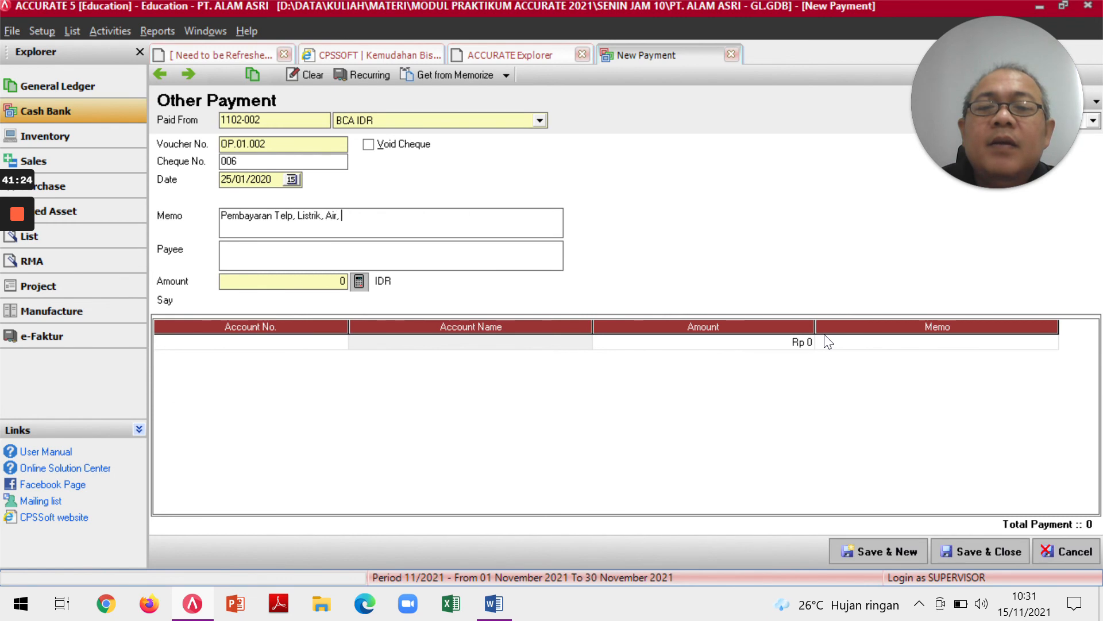
text(& B)
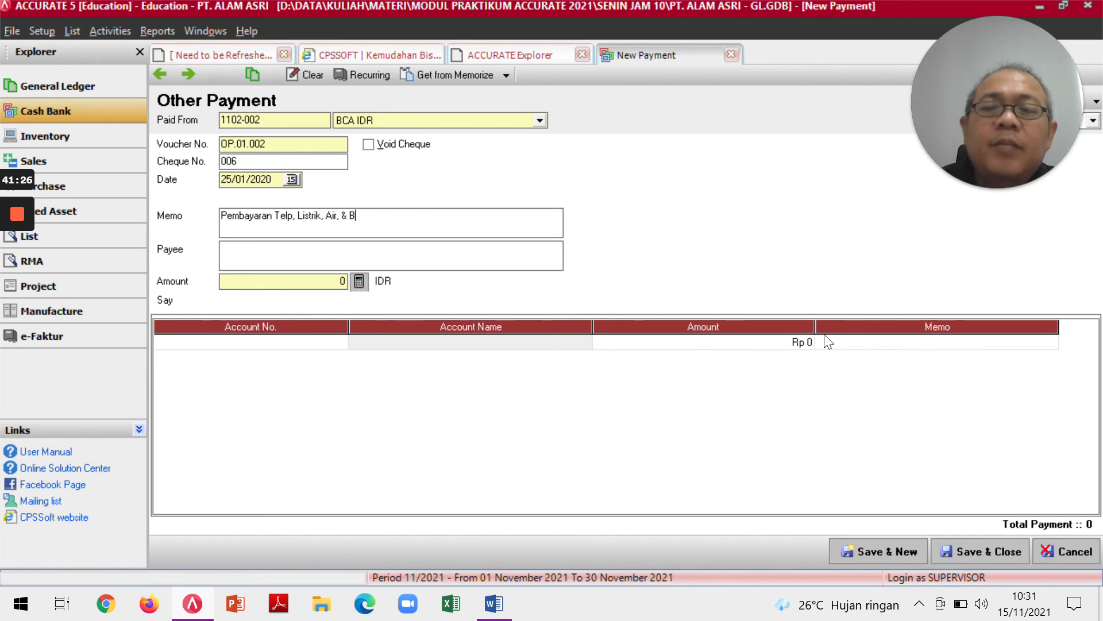
text(. ADM)
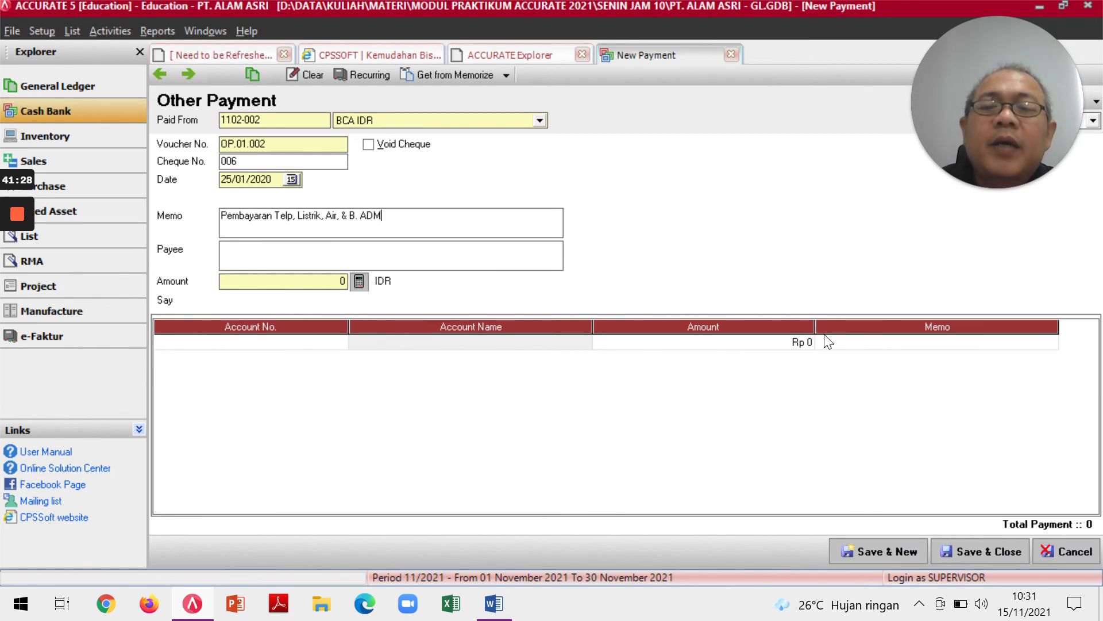
text( Lainnya)
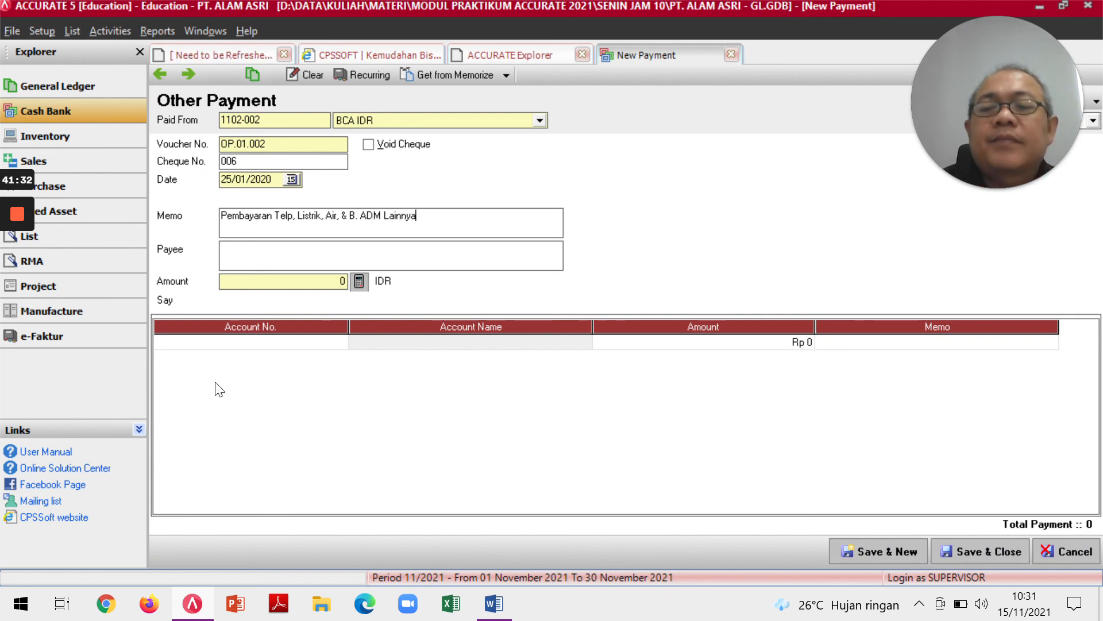
Check the expense account in the Word module's example and add account 6200-001 Beban Listrik, PAM & Telp to the payment's first detail line.
click(210, 343)
key(alt+Tab)
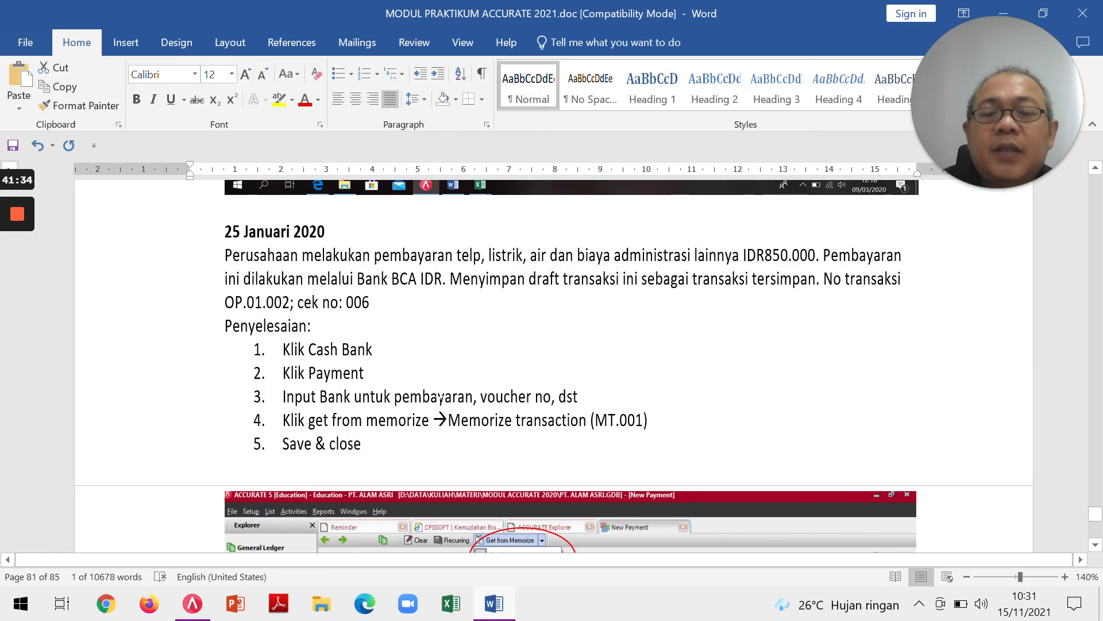
scroll(440, 397, down, 2)
scroll(442, 397, down, 1)
scroll(447, 399, down, 1)
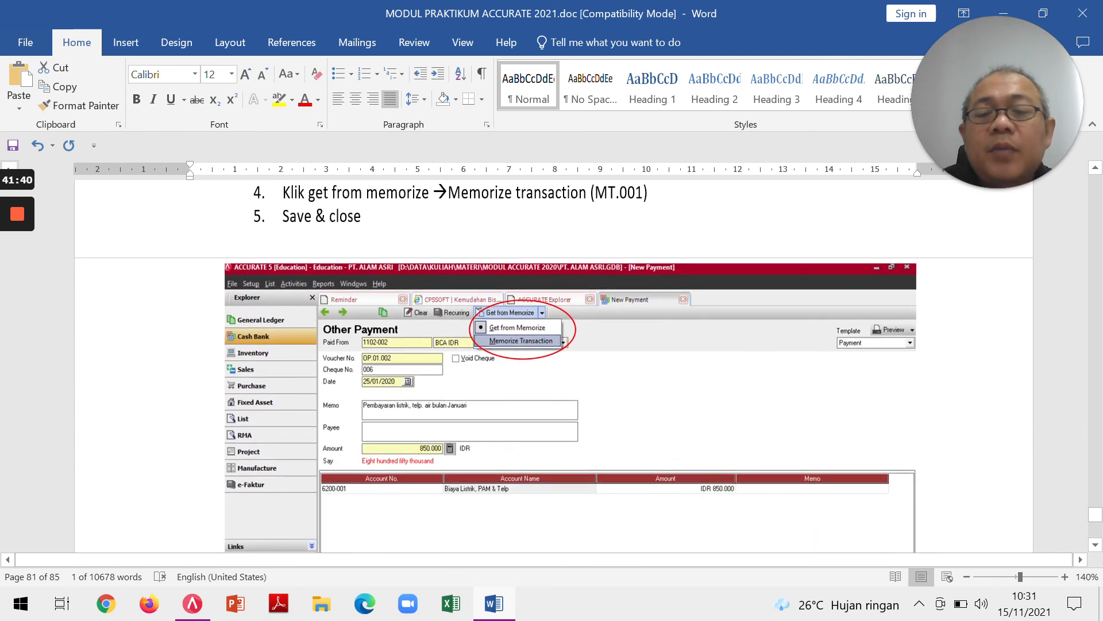
key(alt+Tab)
text(bi)
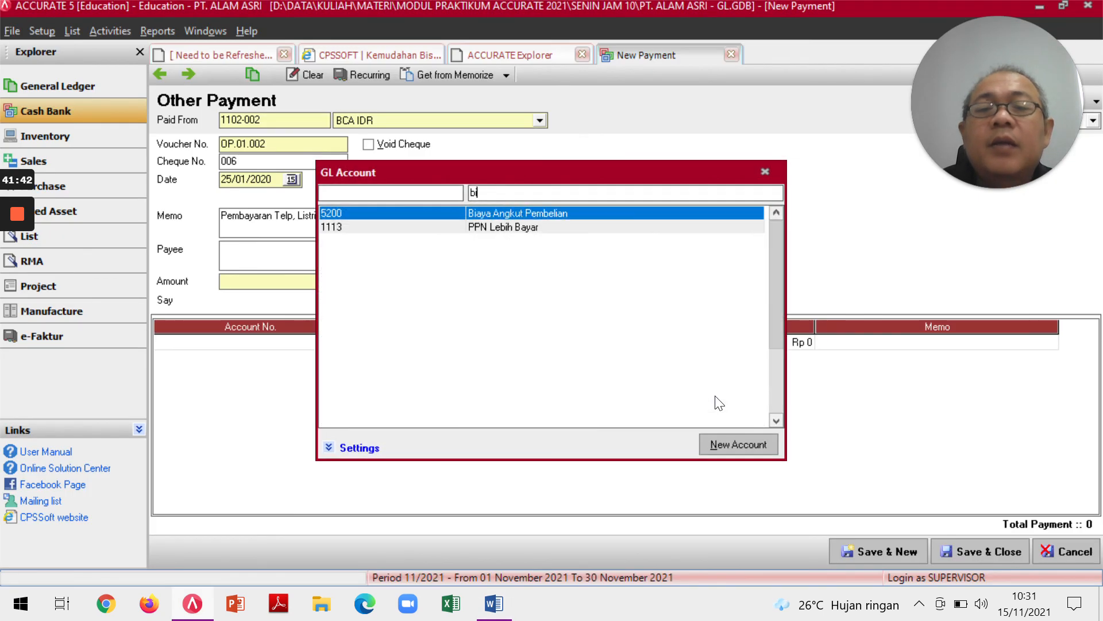
key(BackSpace)
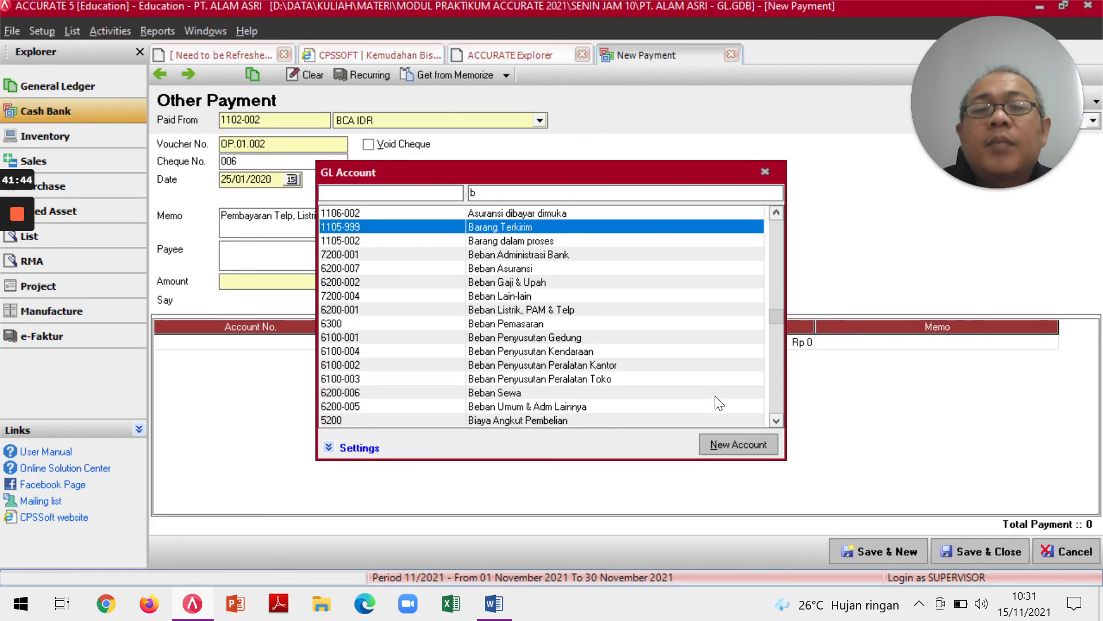
text(e)
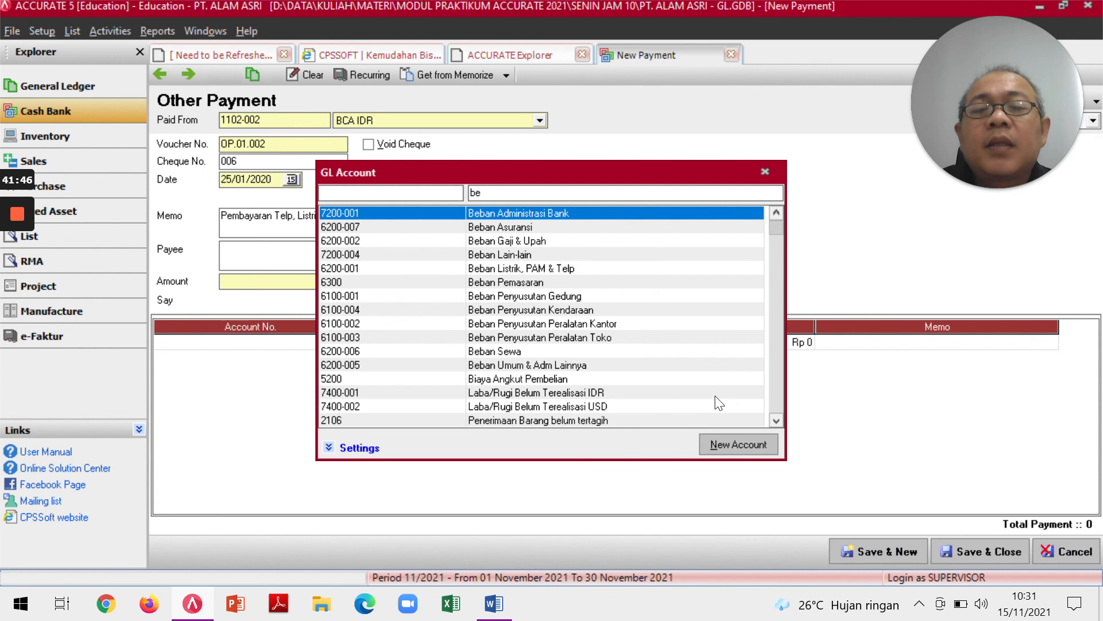
key(Down)
key(Down)
key(Down)
key(Down)
key(Return)
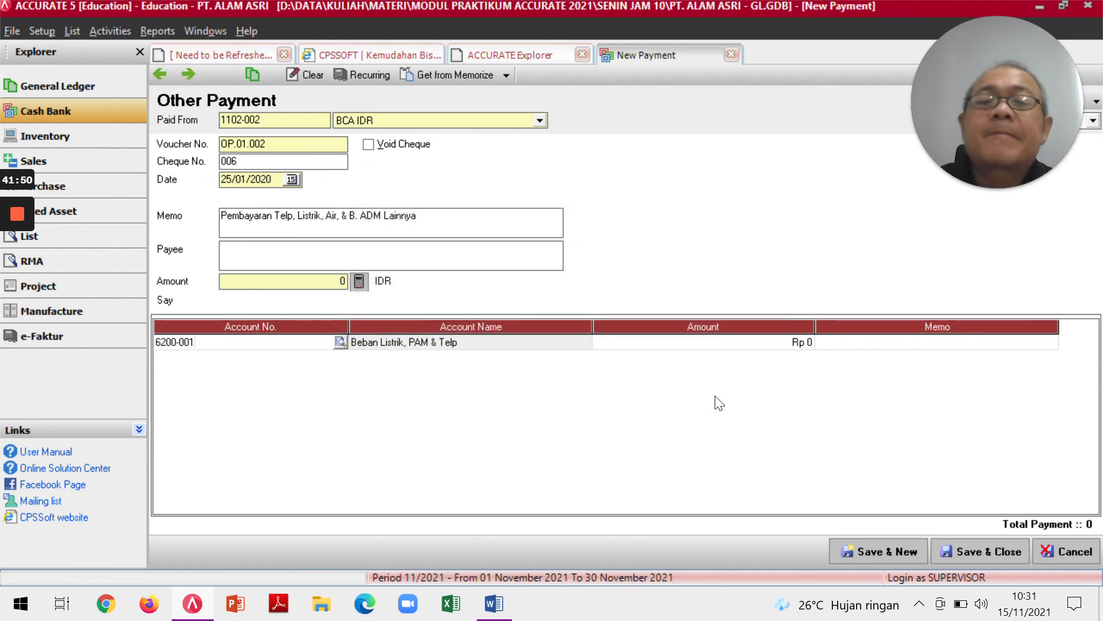
Set the Beban Listrik, PAM & Telp line to Rp 850.000 and calculate the payment's Amount from the detail total.
key(Return)
key(Return)
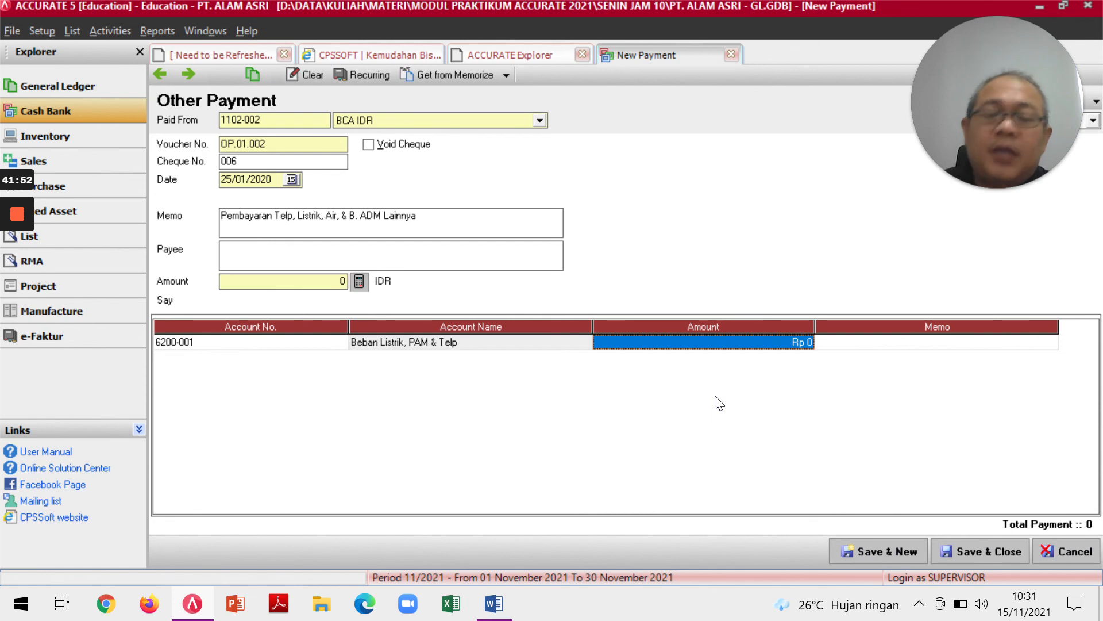
text(850.000)
key(Return)
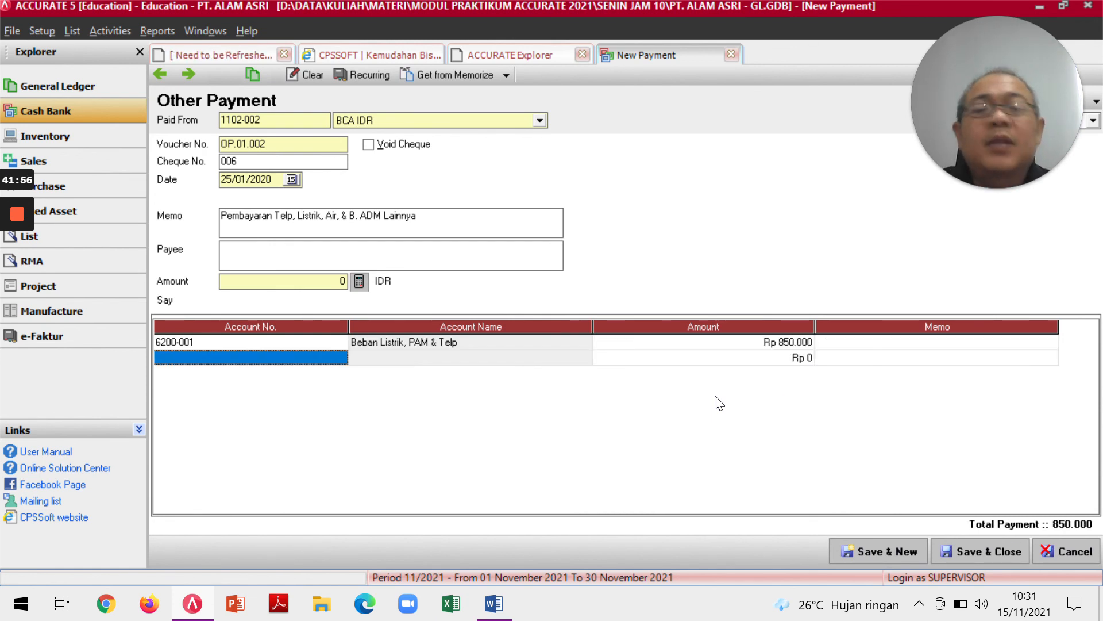
key(Up)
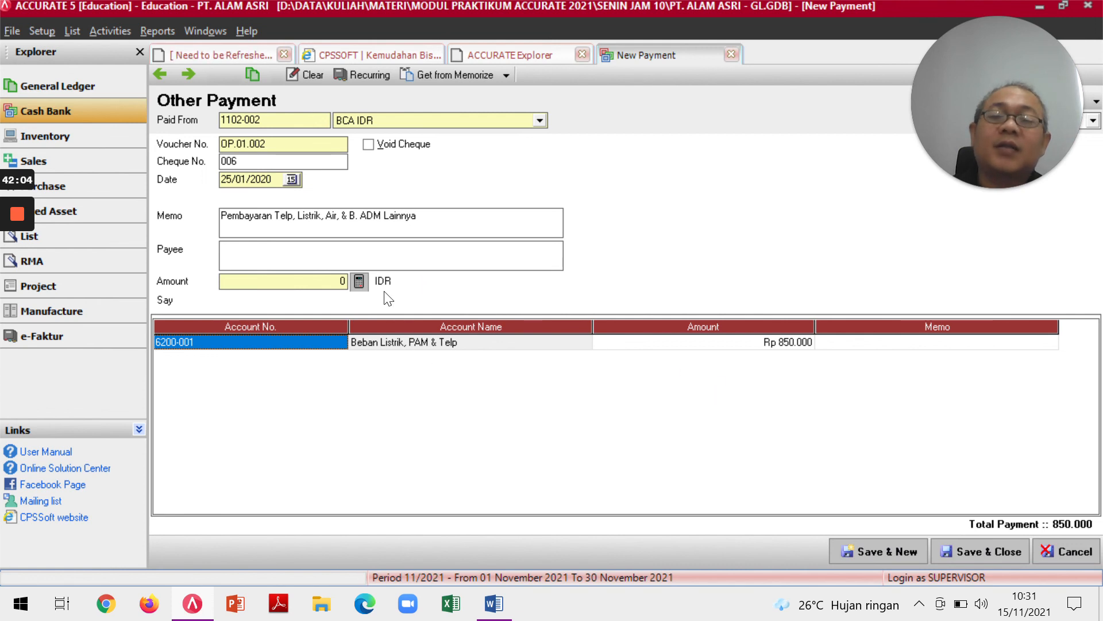
click(359, 281)
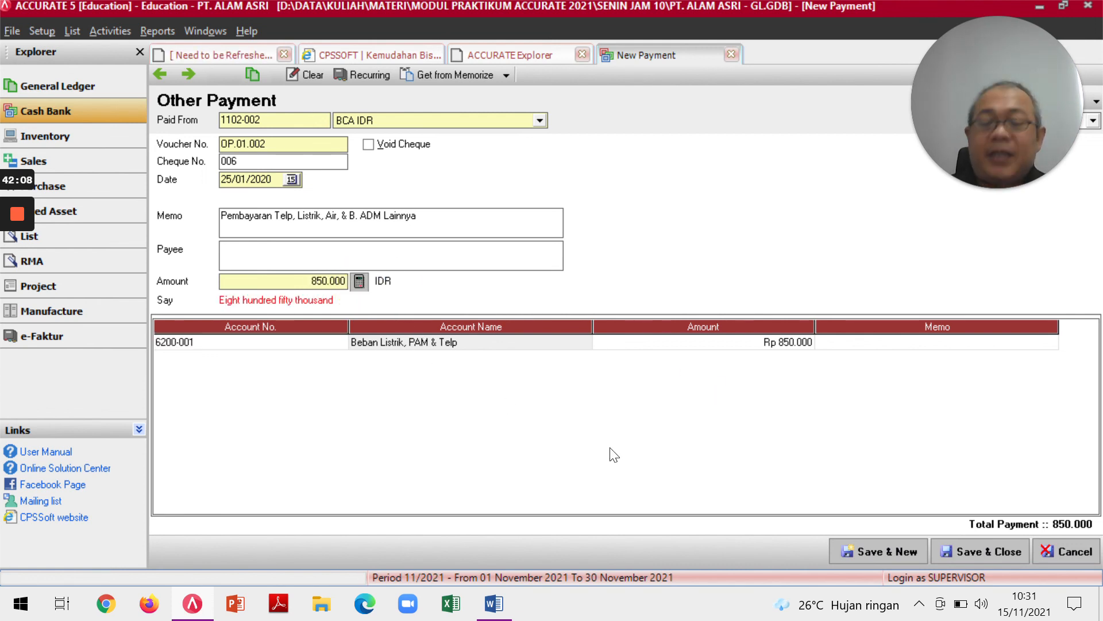
Read in the Word module how the 25 January payment is stored as a memorized transaction, including the steps and example screenshot.
key(alt+Tab)
scroll(563, 371, up, 2)
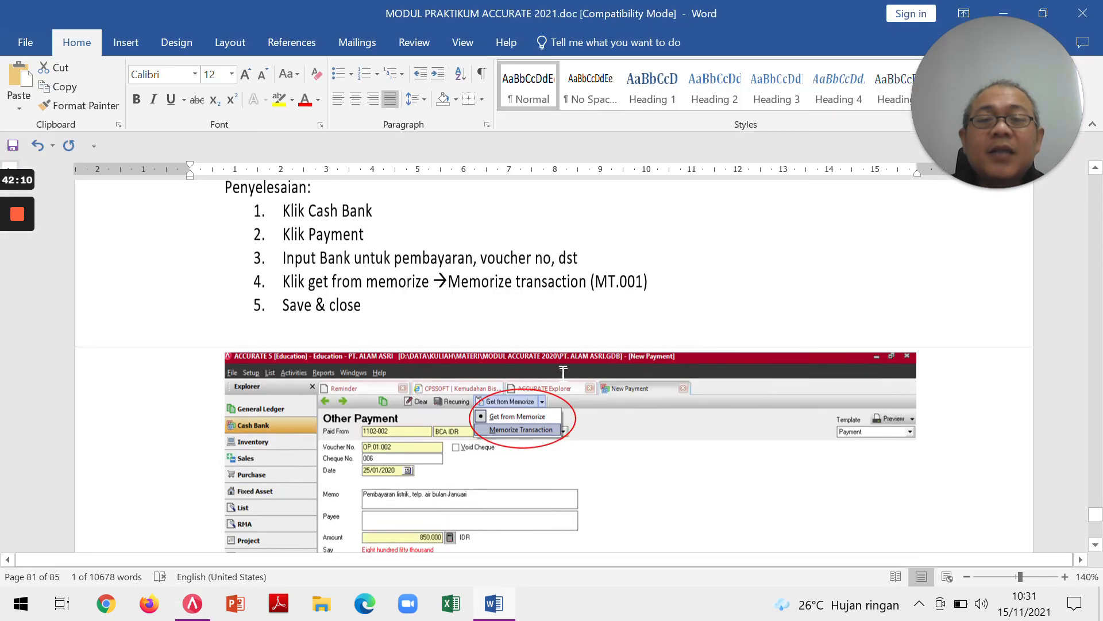
scroll(563, 372, up, 1)
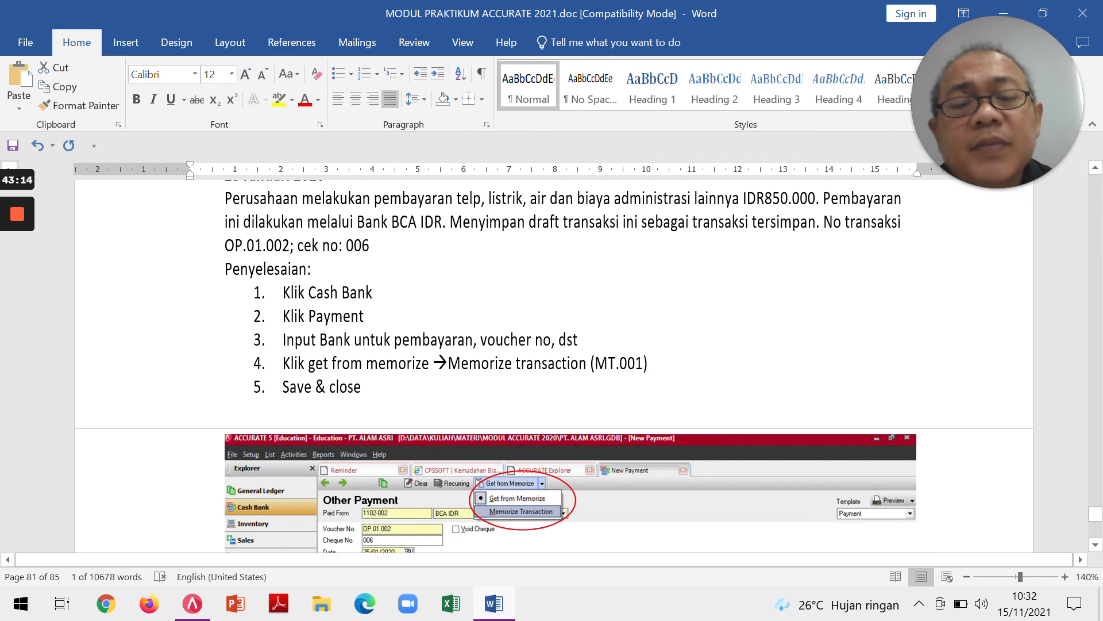
scroll(592, 379, down, 3)
scroll(592, 377, up, 1)
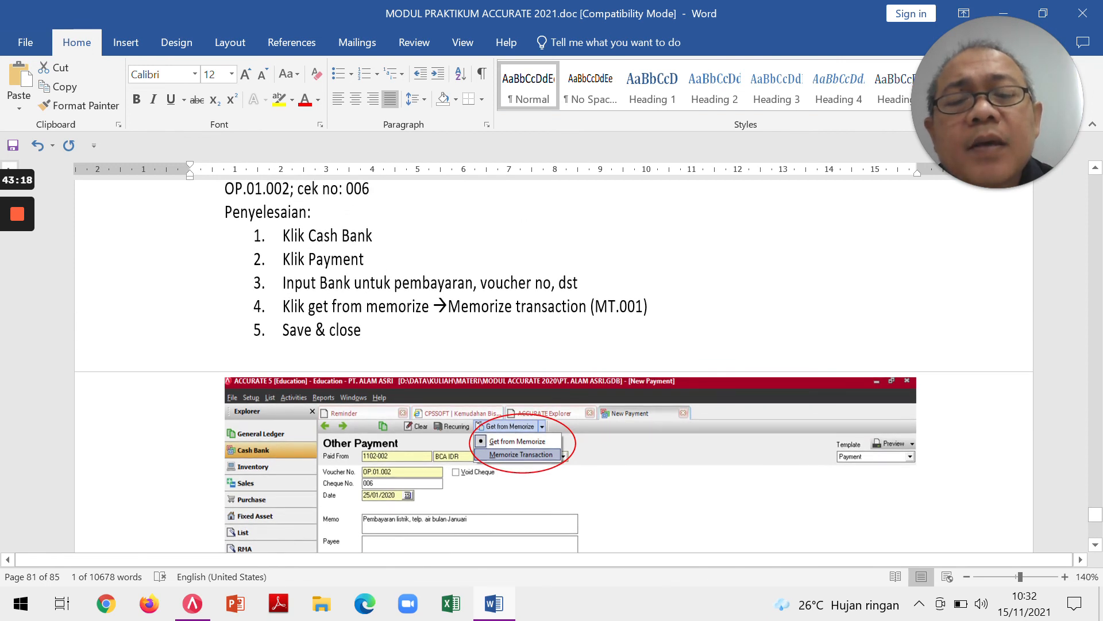
scroll(591, 380, down, 4)
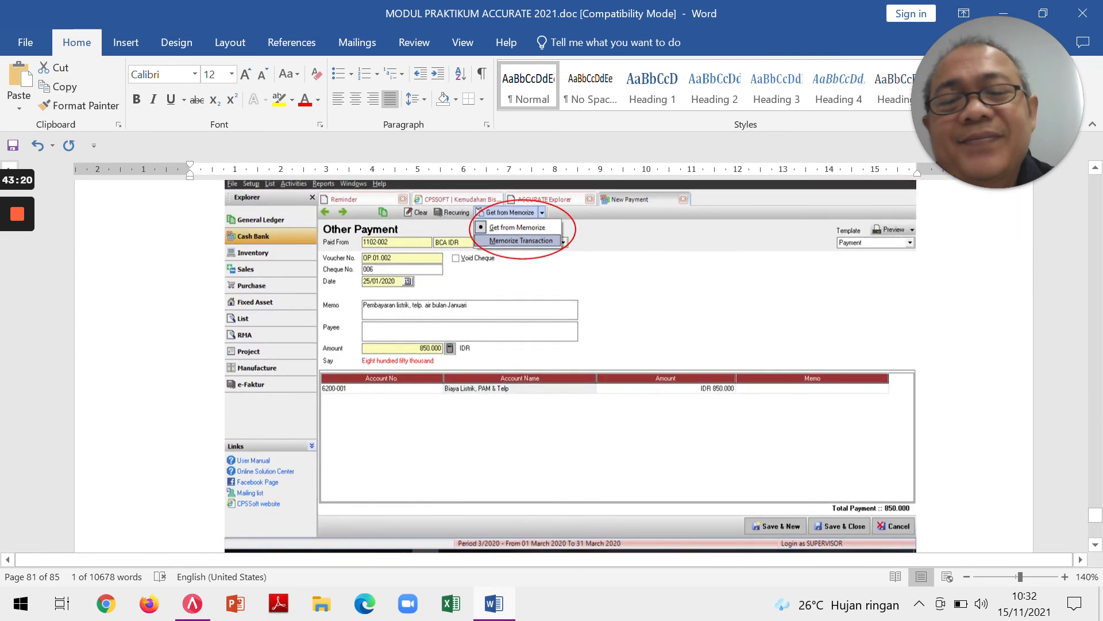
scroll(554, 366, up, 5)
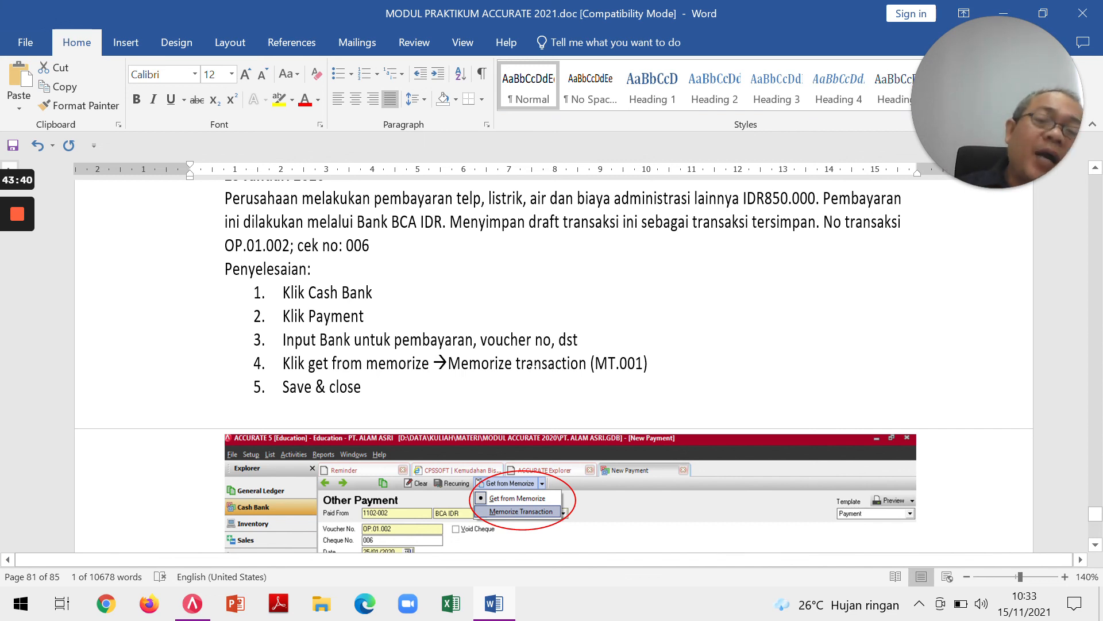
scroll(553, 365, down, 5)
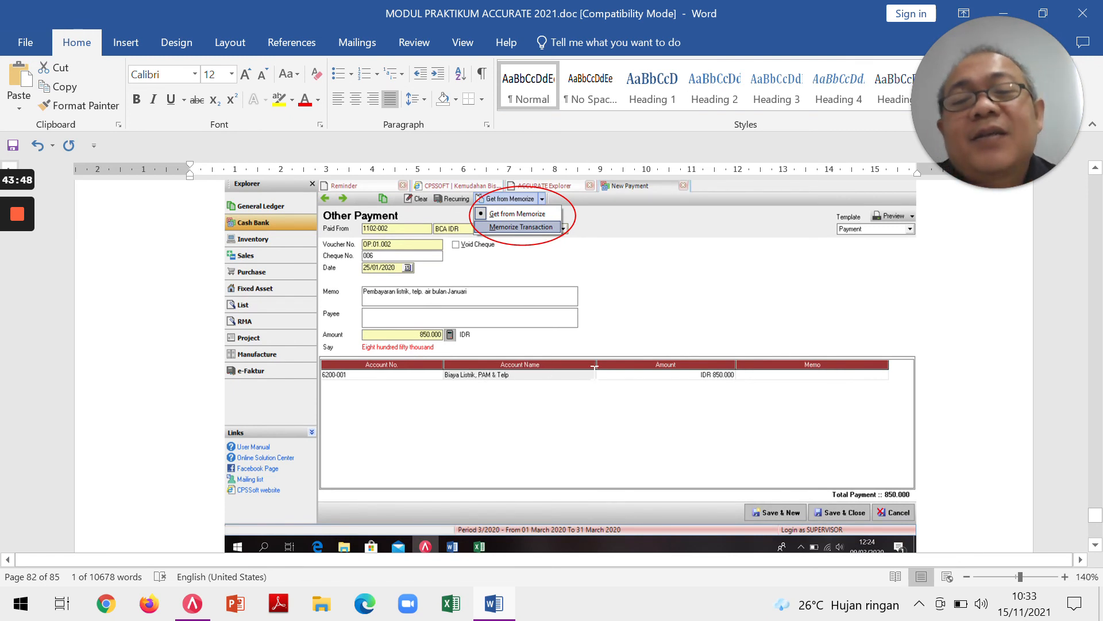
scroll(595, 367, down, 3)
scroll(594, 374, up, 3)
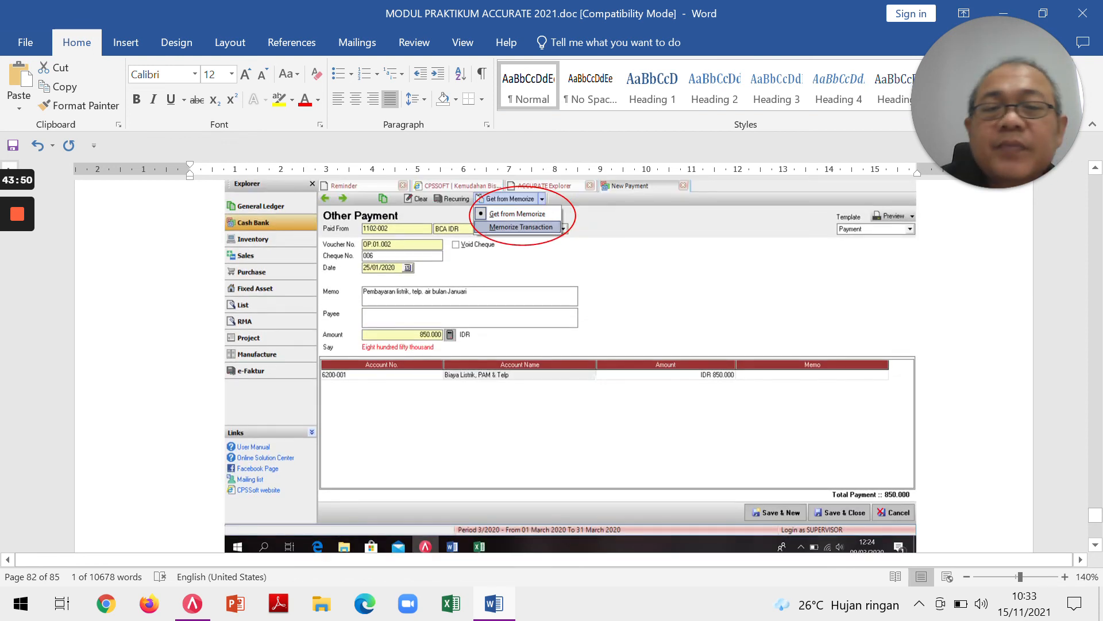
Memorize the OP.01.002 payment in ACCURATE with Memorize No MT.001, checking the number in the Word module.
key(alt+Tab)
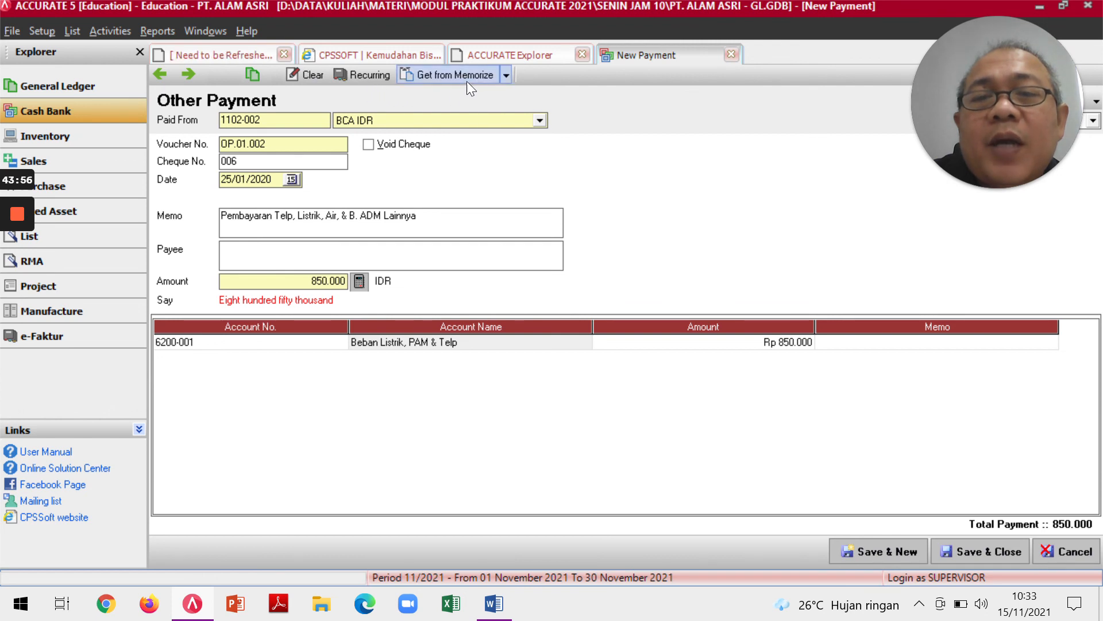
click(506, 75)
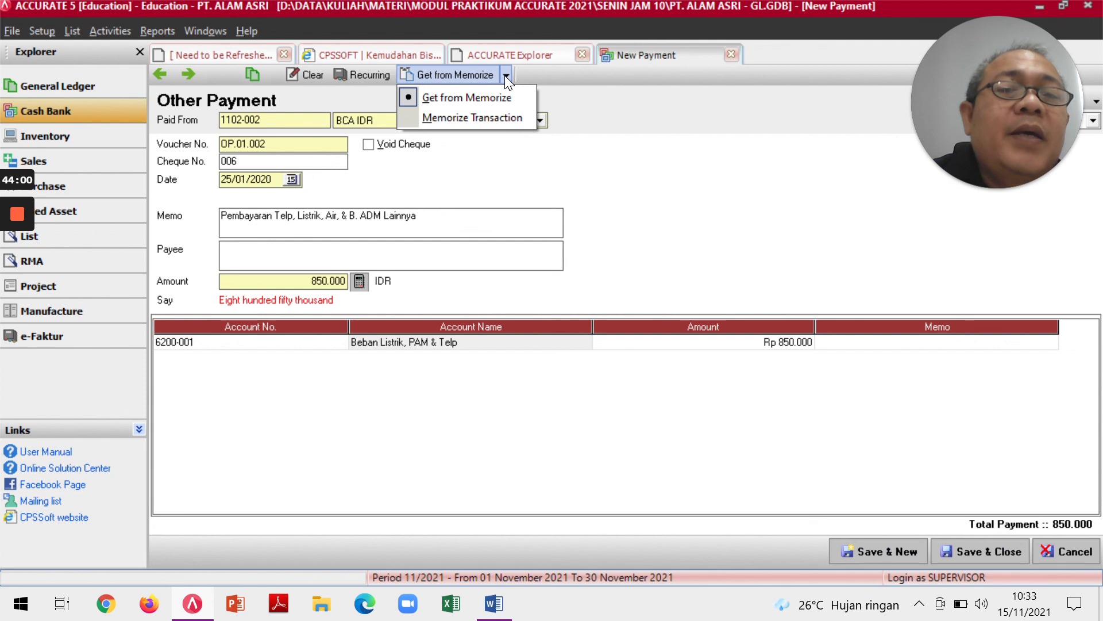
click(461, 117)
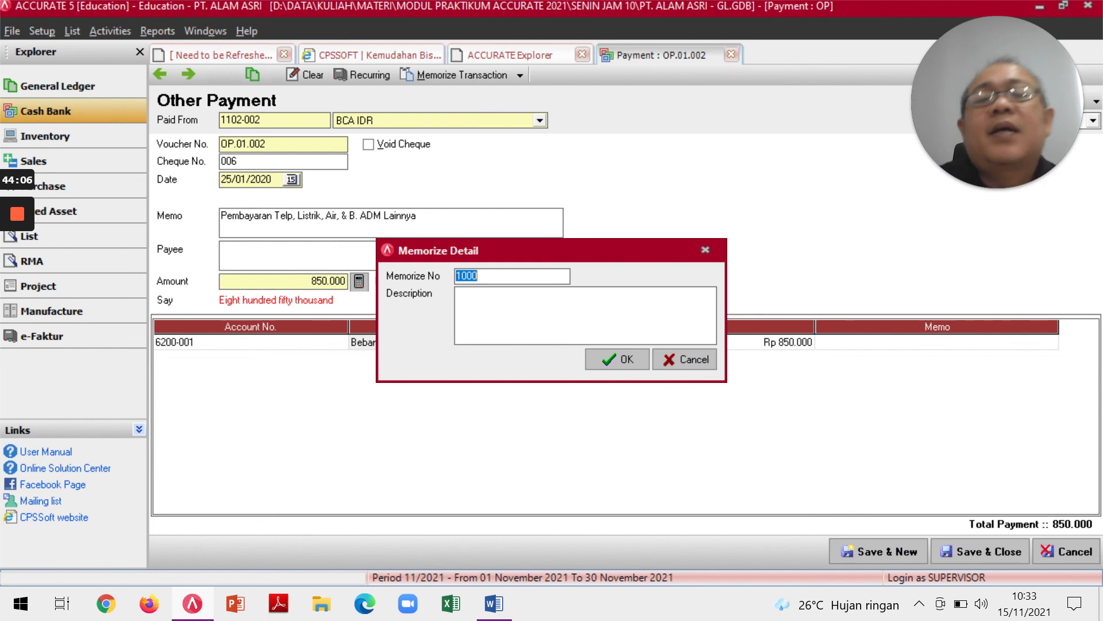
key(alt+Tab)
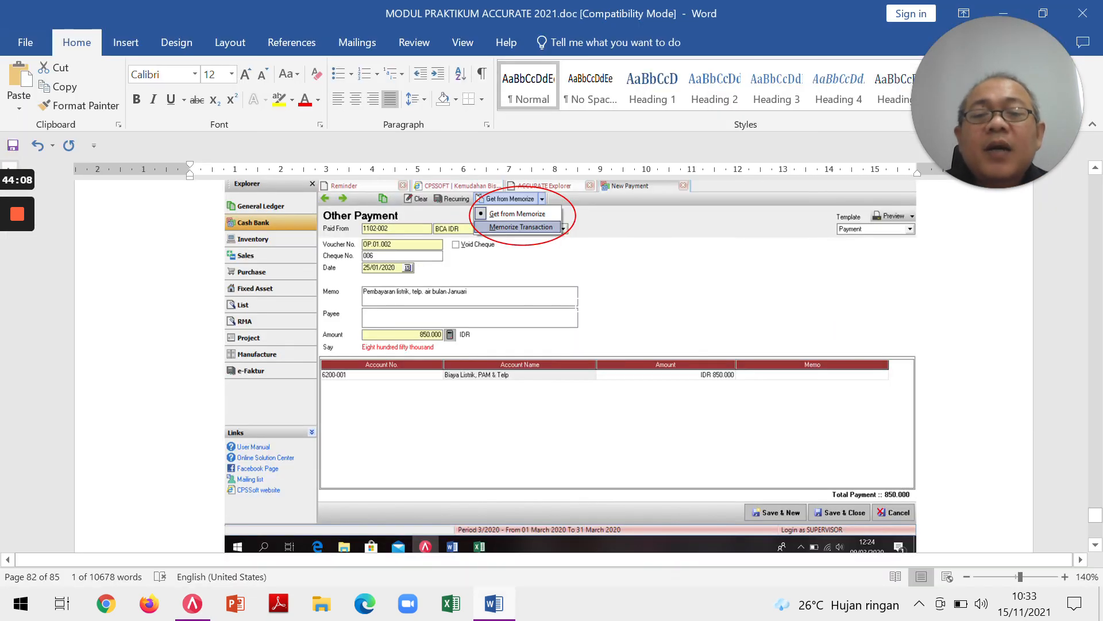
scroll(593, 340, up, 3)
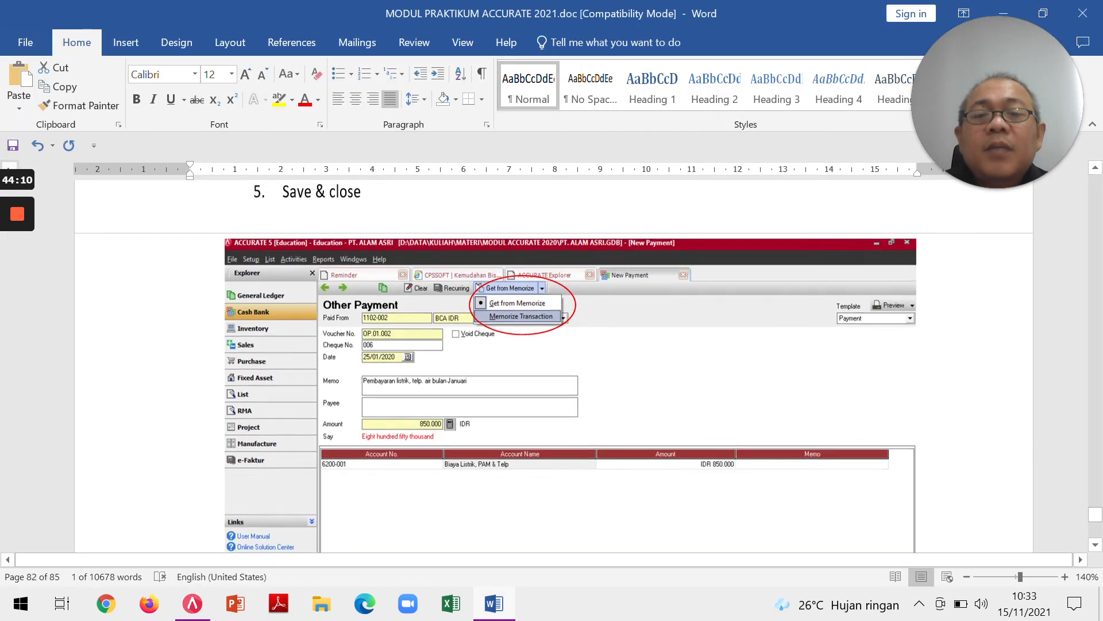
key(alt+Tab)
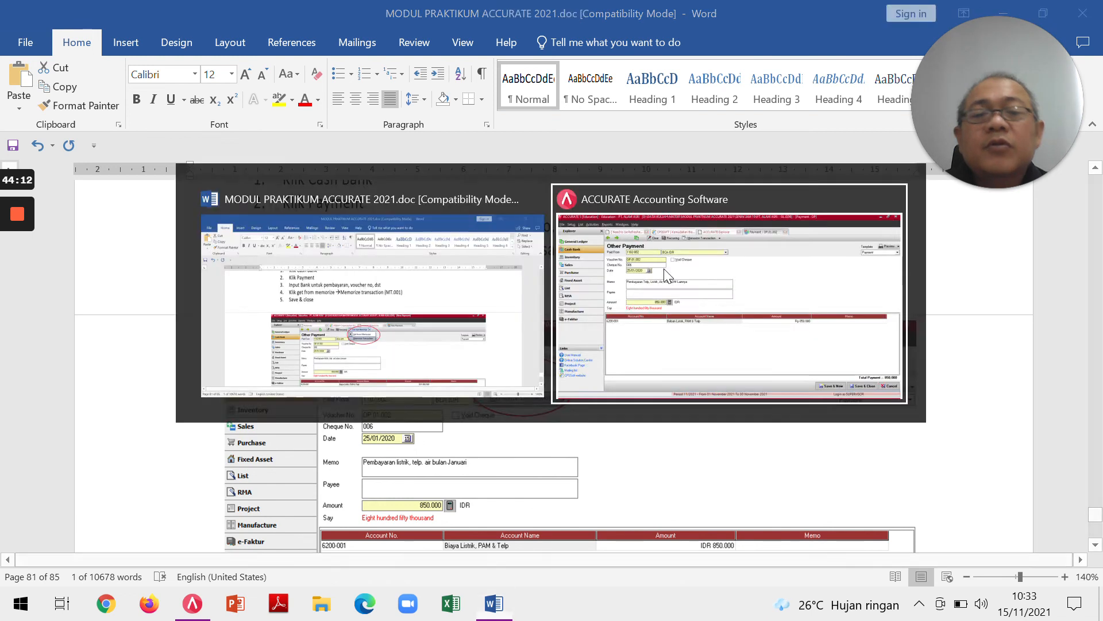
text(MT.001)
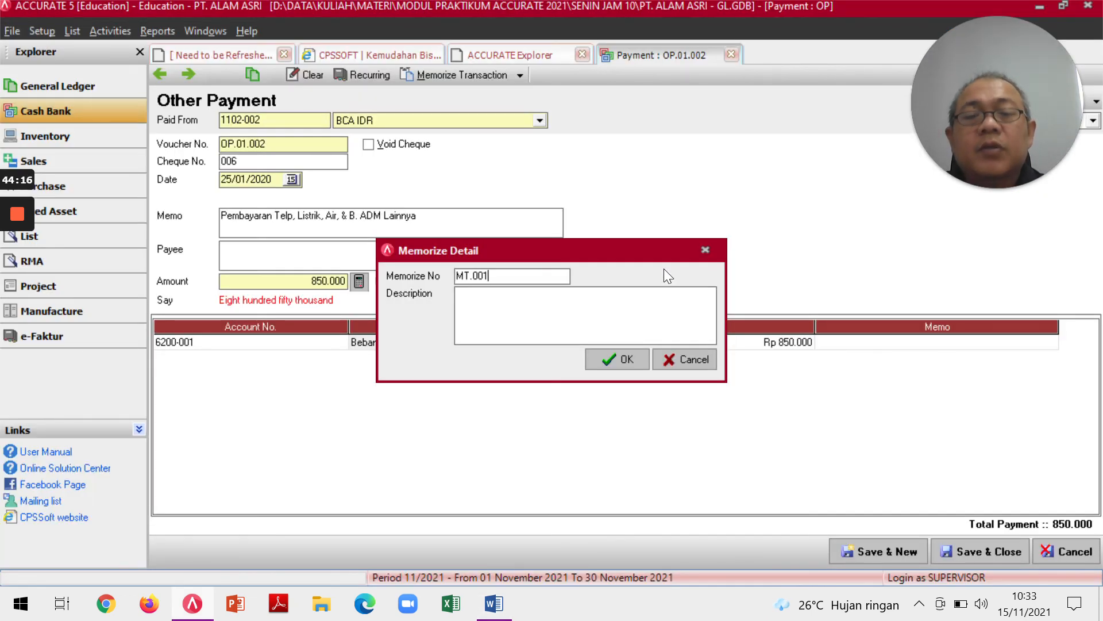
Describe memorized transaction MT.001 as "Pembayaran Telp, Listrik, Air & B.ADM" and store it.
click(510, 313)
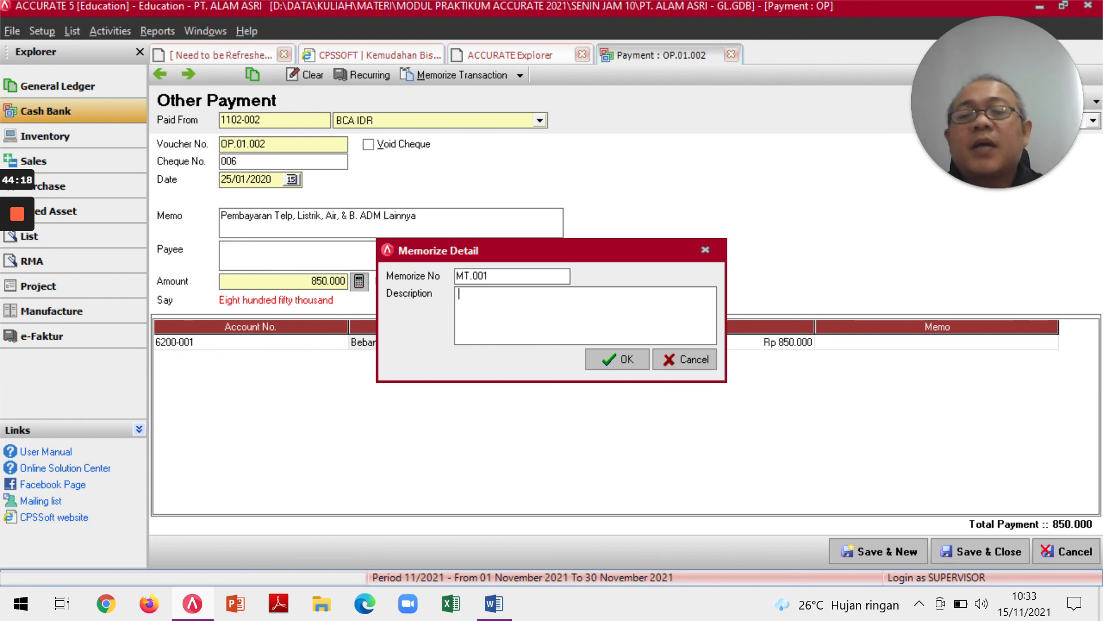
text(pe)
key(BackSpace)
key(BackSpace)
text(Pembayaran Telp, Listrik, A)
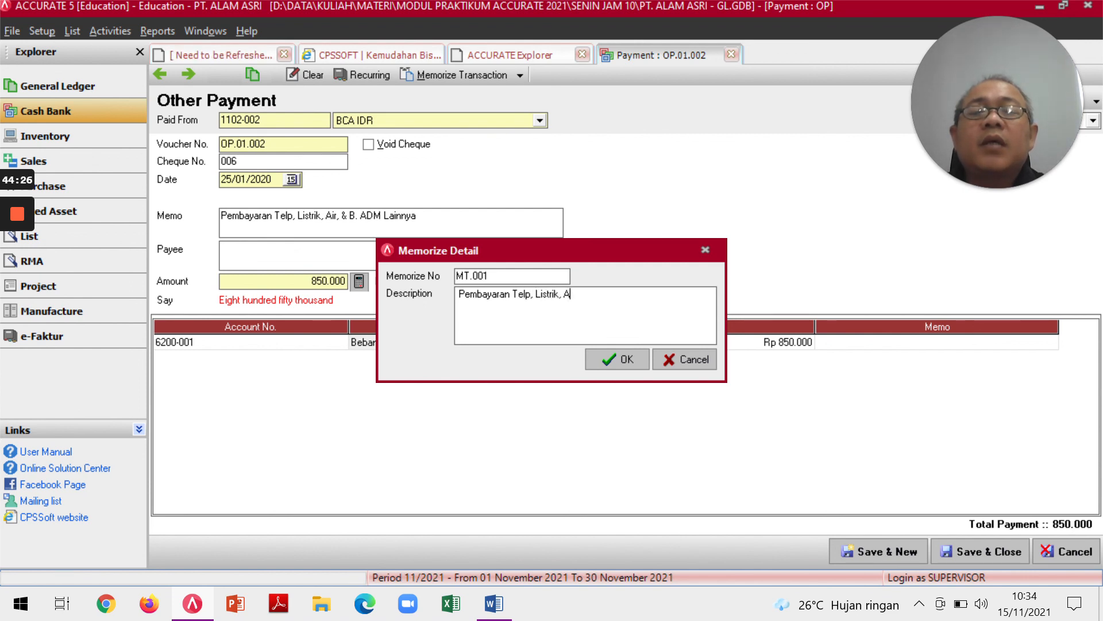
text(ir & )
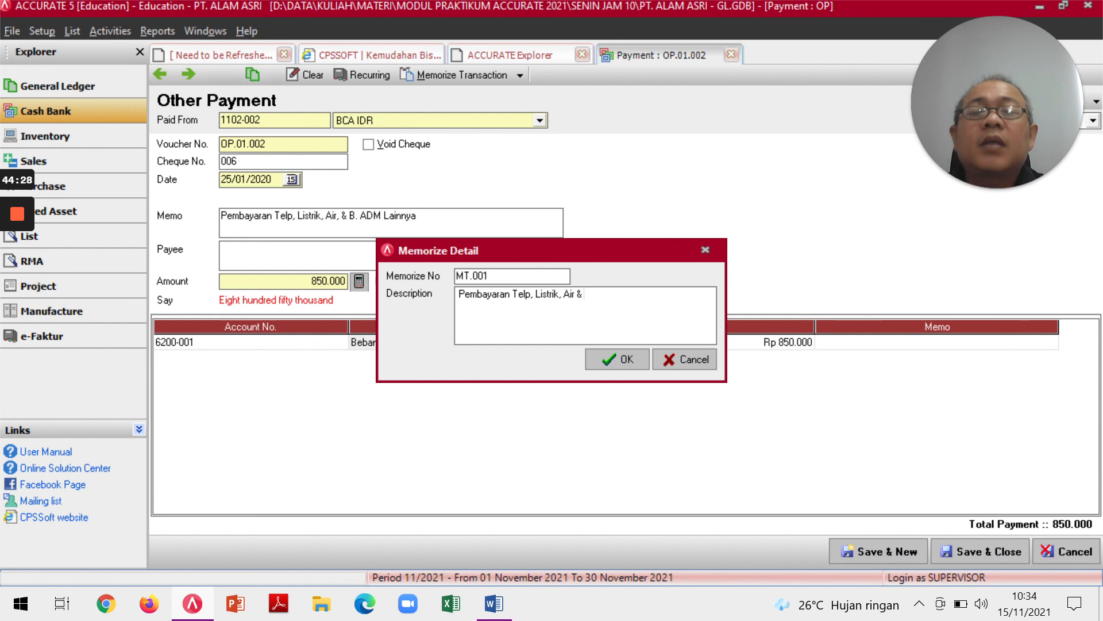
text(B.ADM)
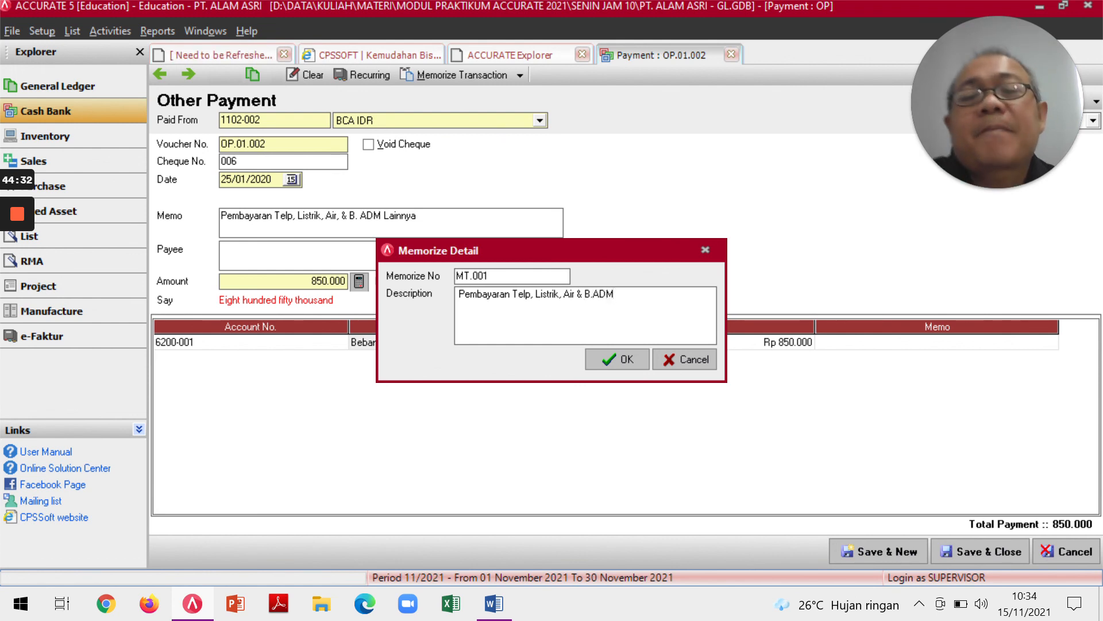
click(633, 363)
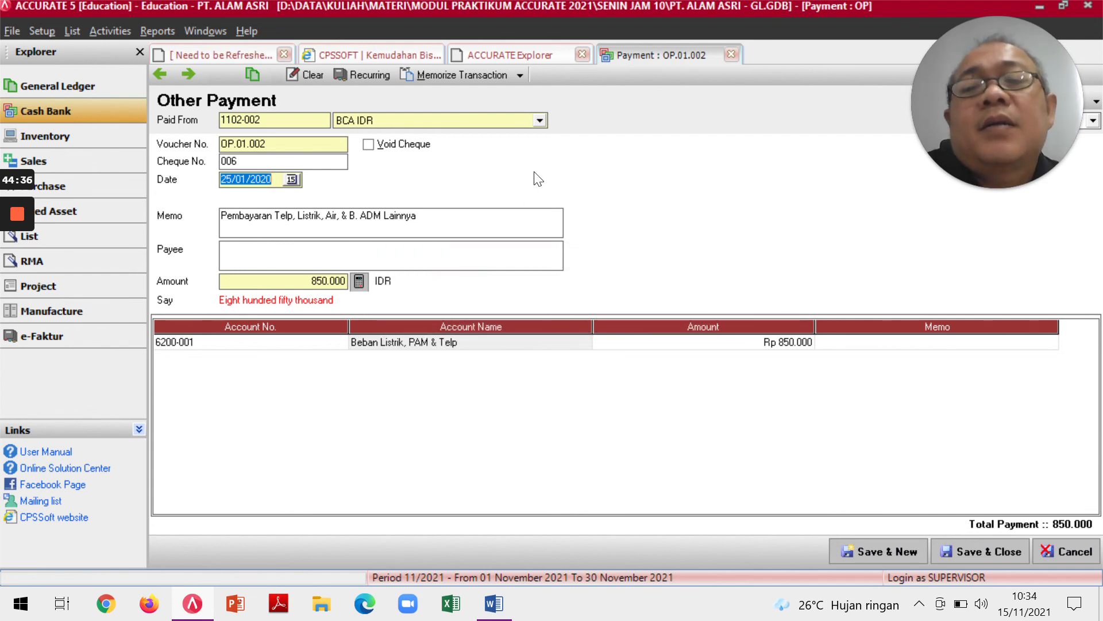
Check the payment's options for memorizing and retrieving transactions, and save and close payment OP.01.002.
click(522, 75)
click(723, 205)
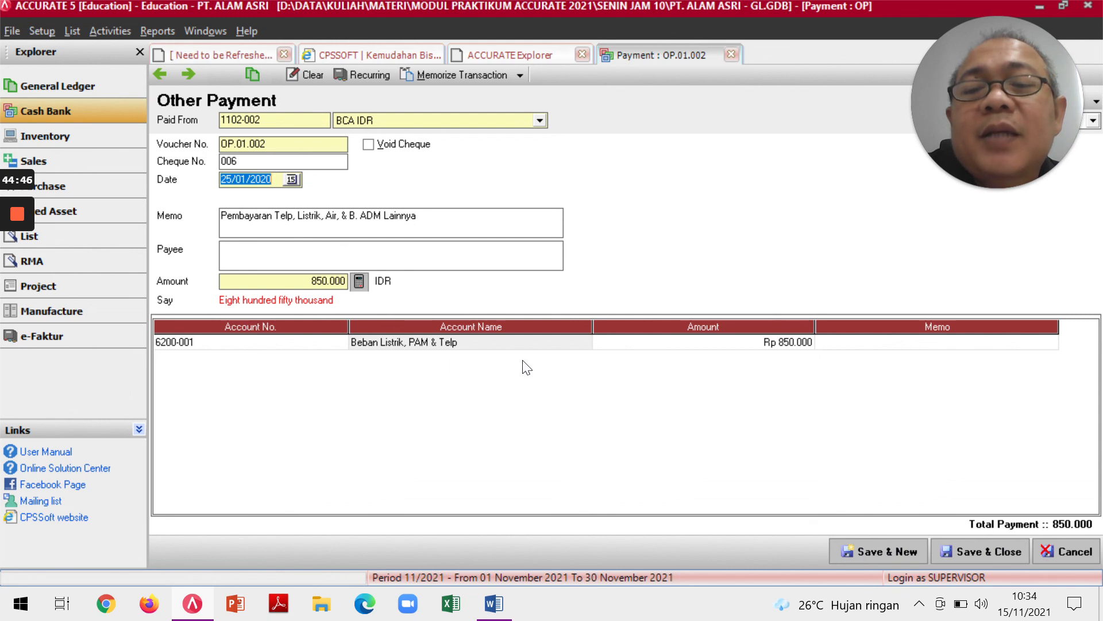
click(518, 75)
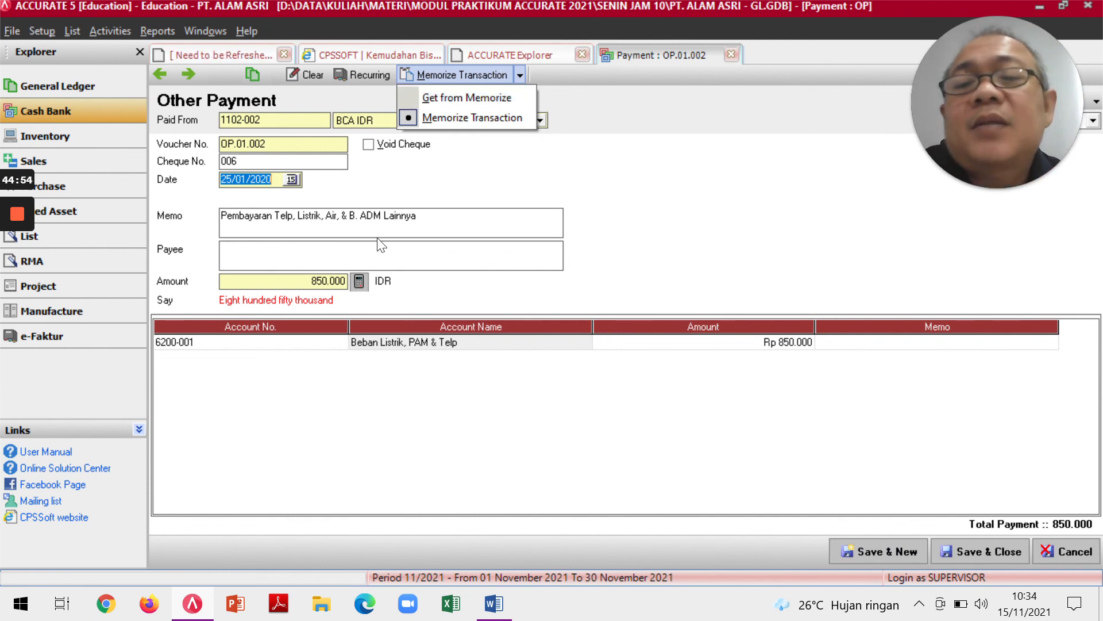
click(755, 166)
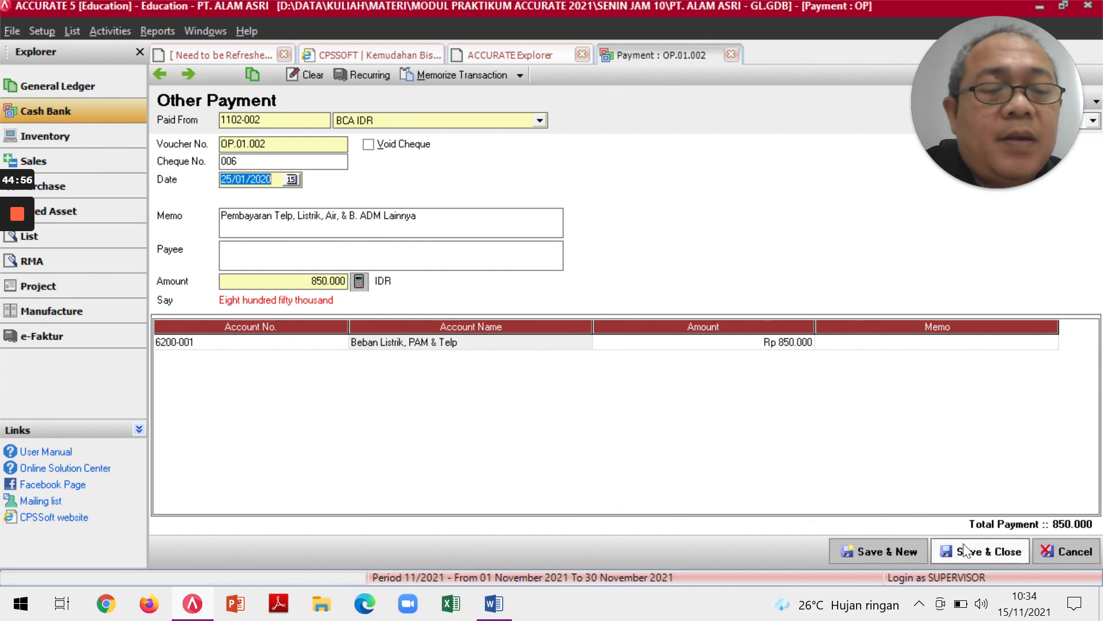
click(984, 554)
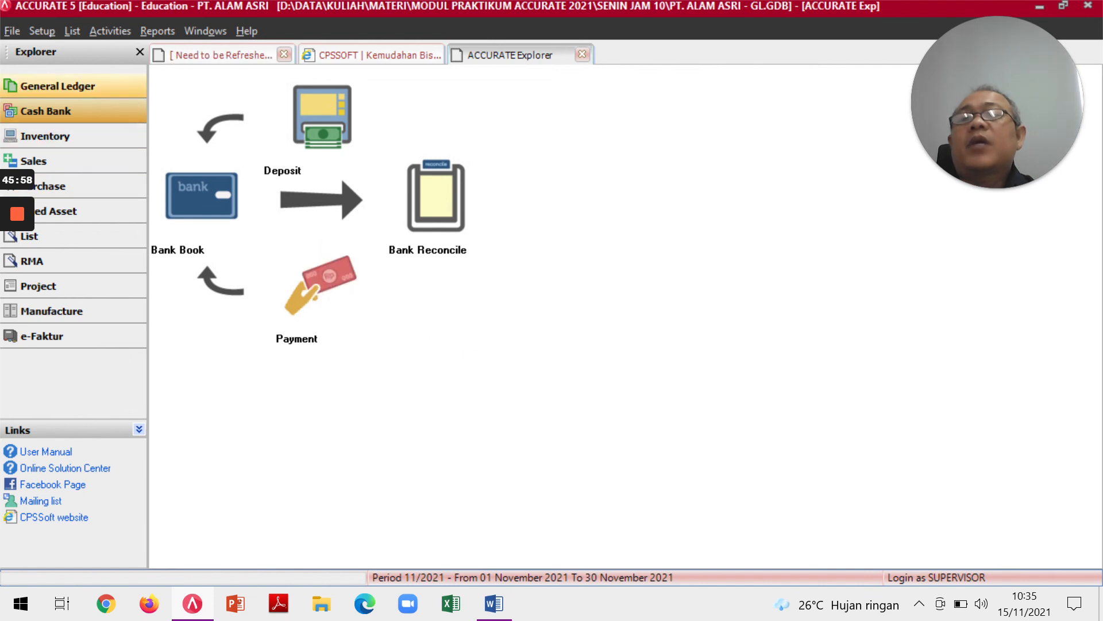
Exit the program and close the PT. ALAM ASRI company data.
click(11, 32)
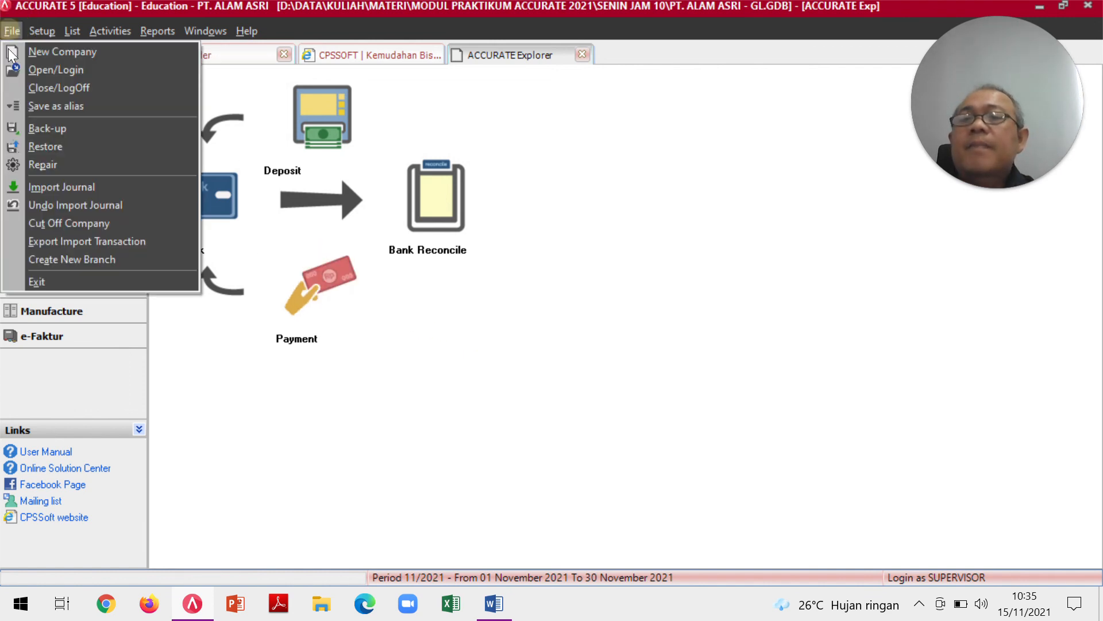
click(69, 284)
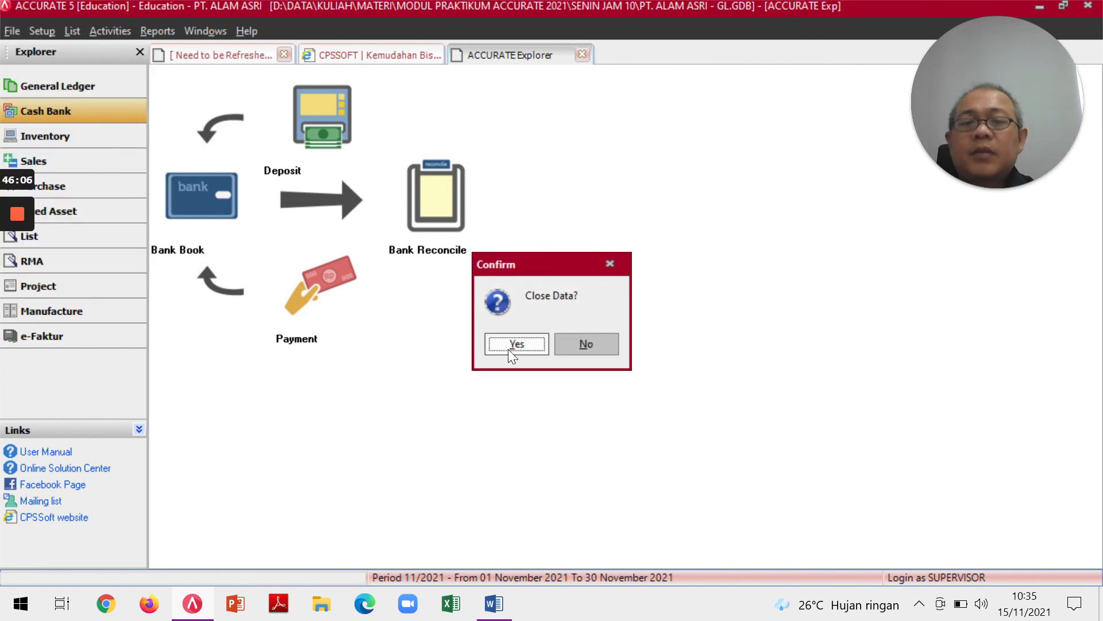
click(508, 350)
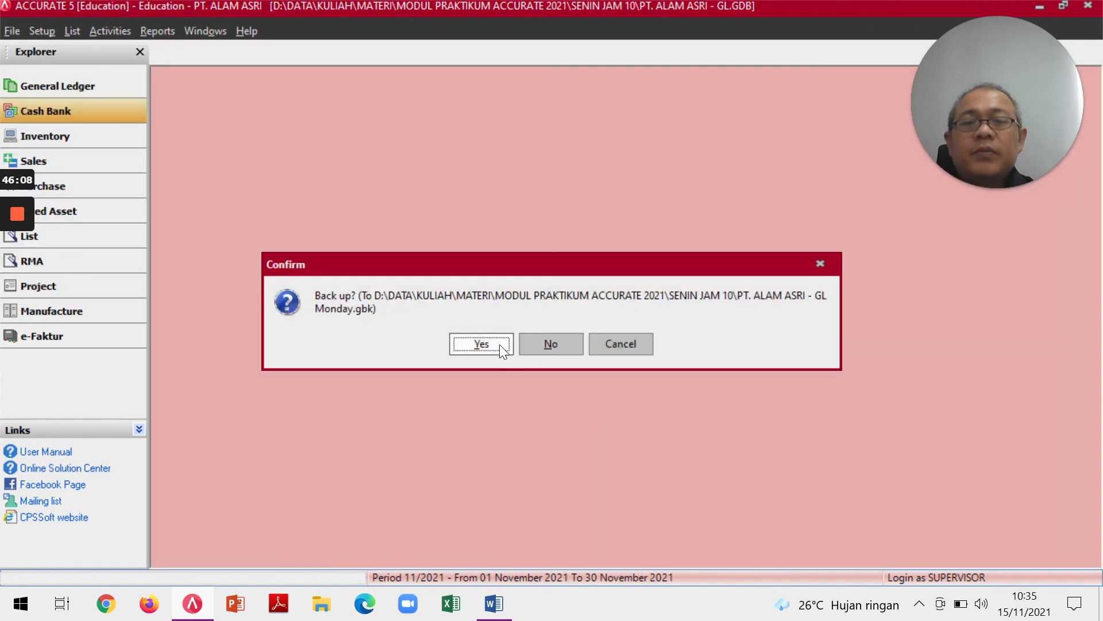